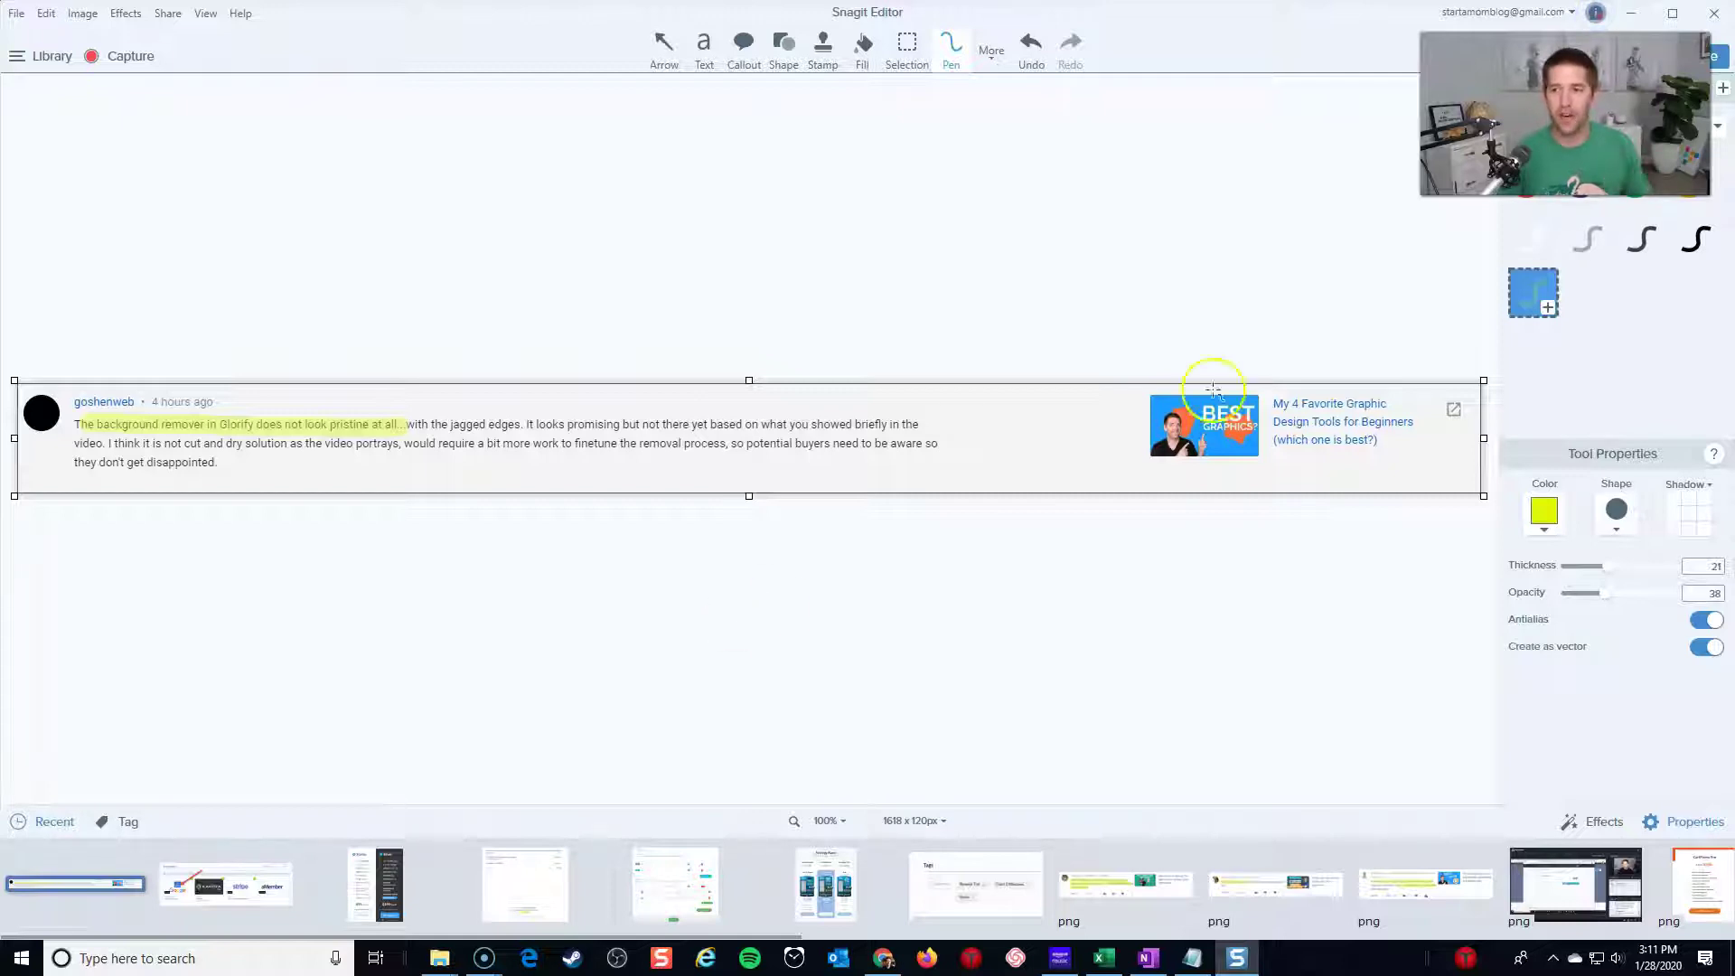
# - Minimize Snagit Editor to reveal the Glorify early-deal page in Chrome
pyautogui.click(1634, 14)
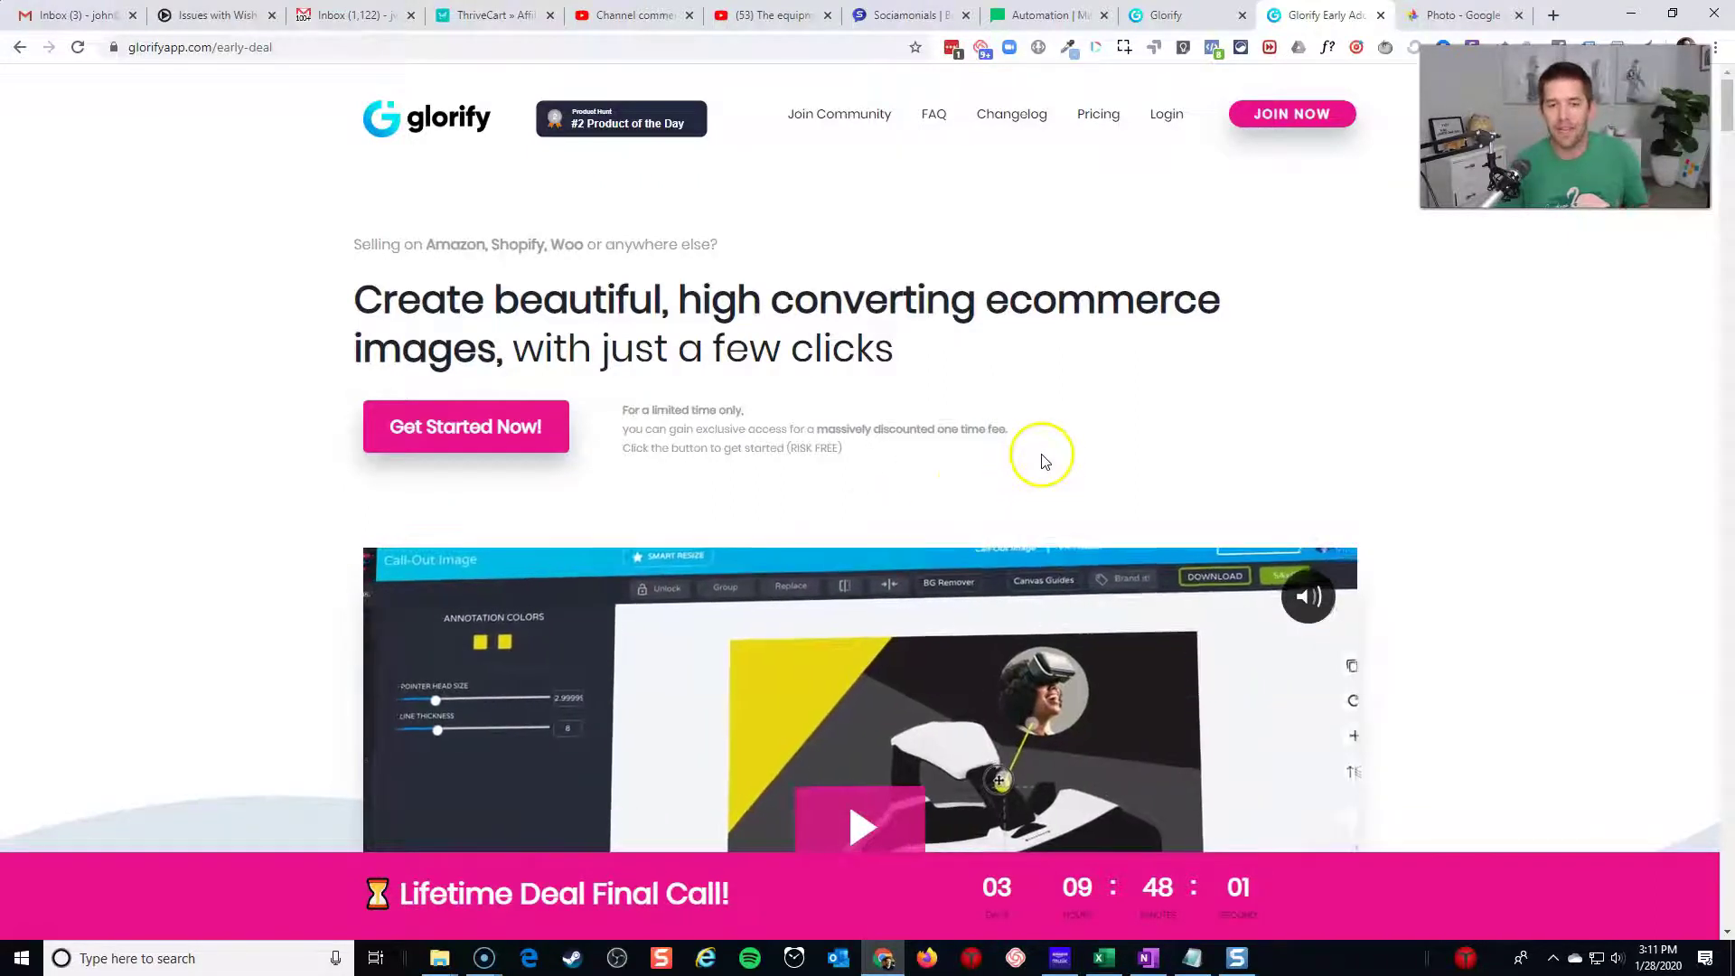
pyautogui.scroll(-7, 1171, 441)
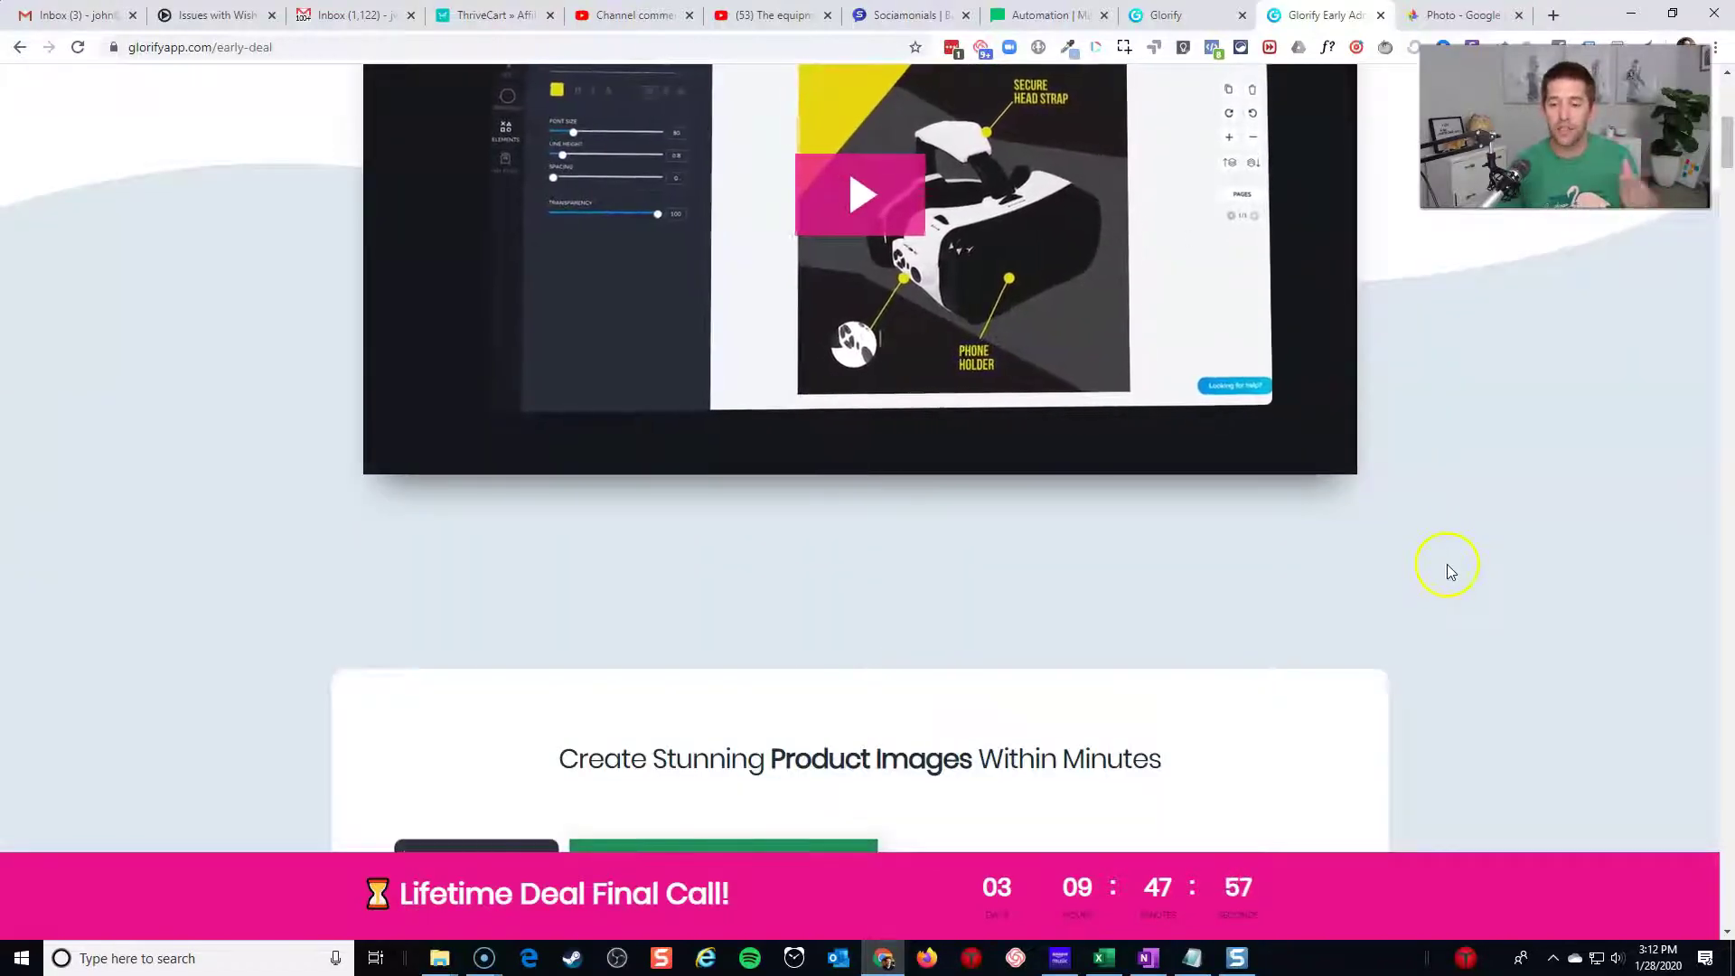
pyautogui.scroll(-12, 1446, 570)
pyautogui.scroll(-16, 1451, 579)
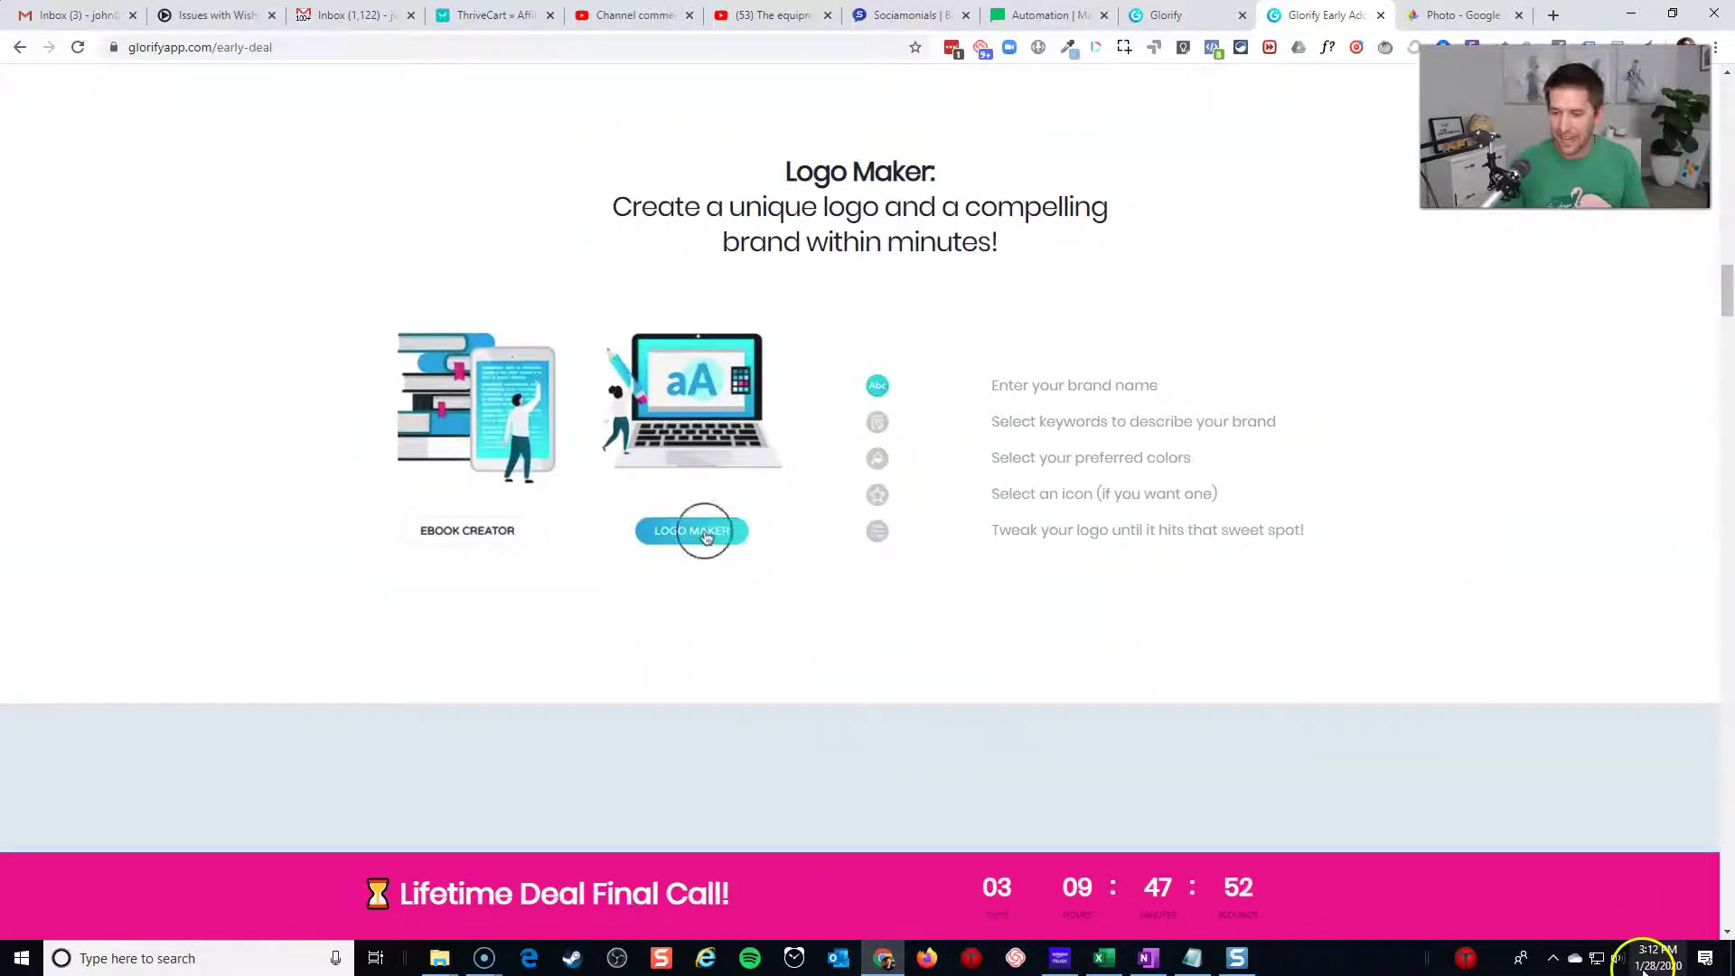
pyautogui.scroll(15, 1527, 683)
pyautogui.scroll(14, 1525, 685)
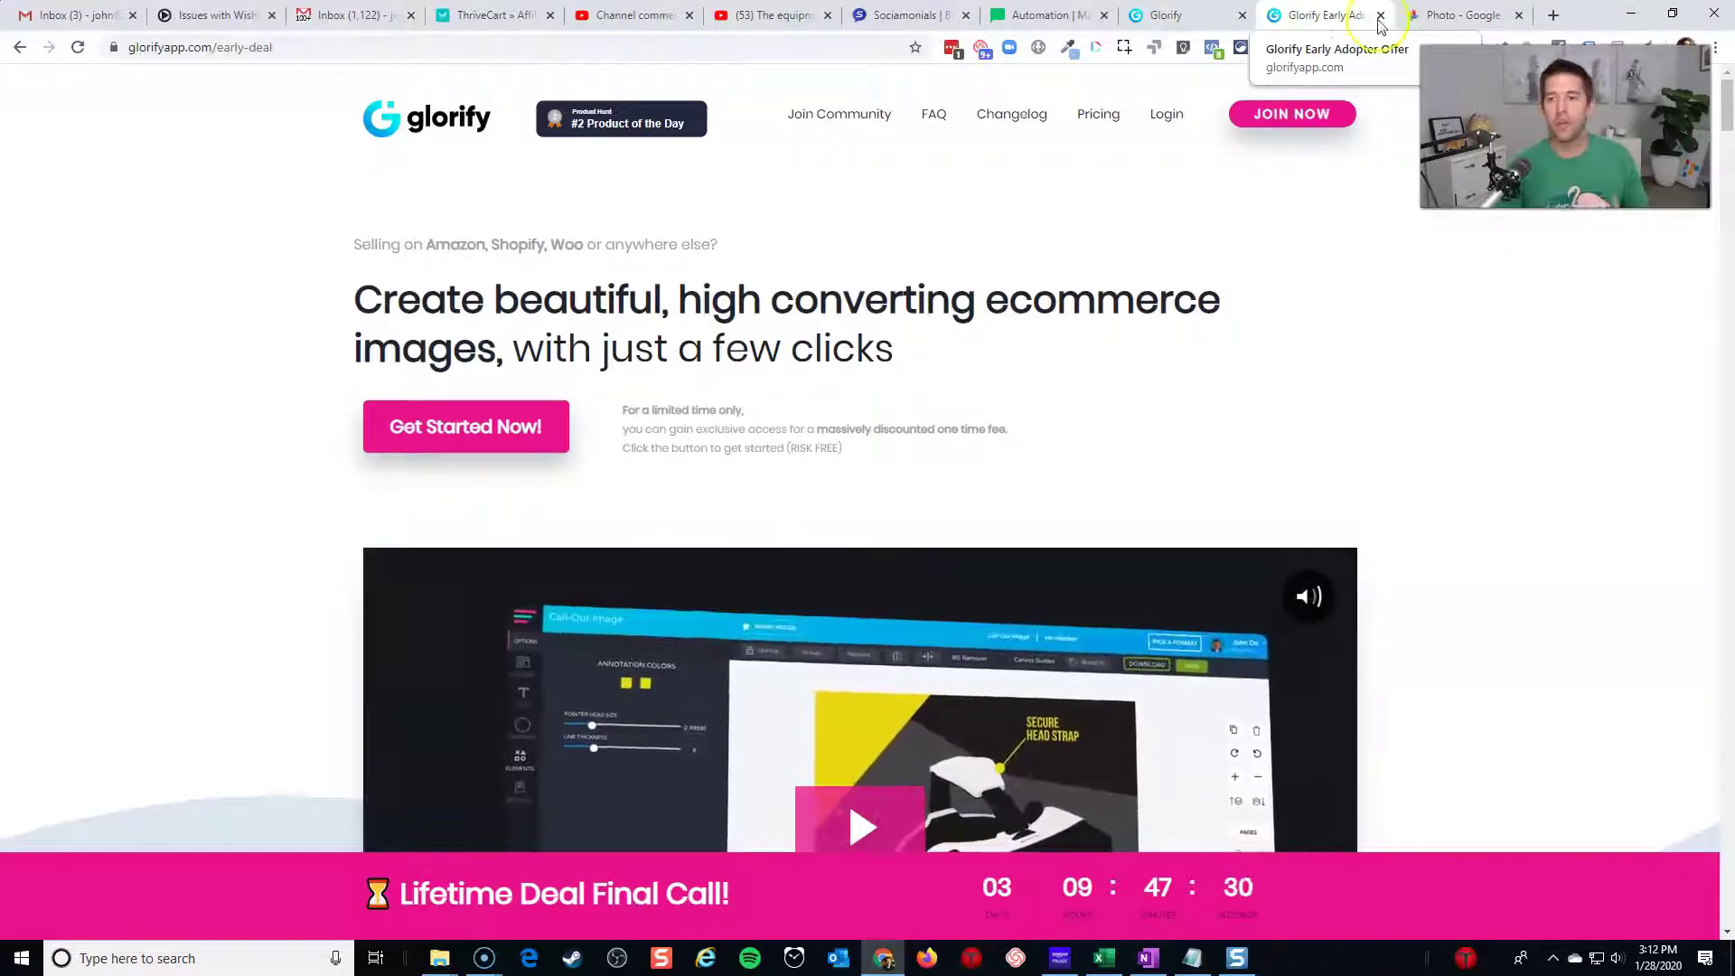
# - Open the waving selfie in Google Photos and save it as 'grassy picture'
pyautogui.click(1469, 22)
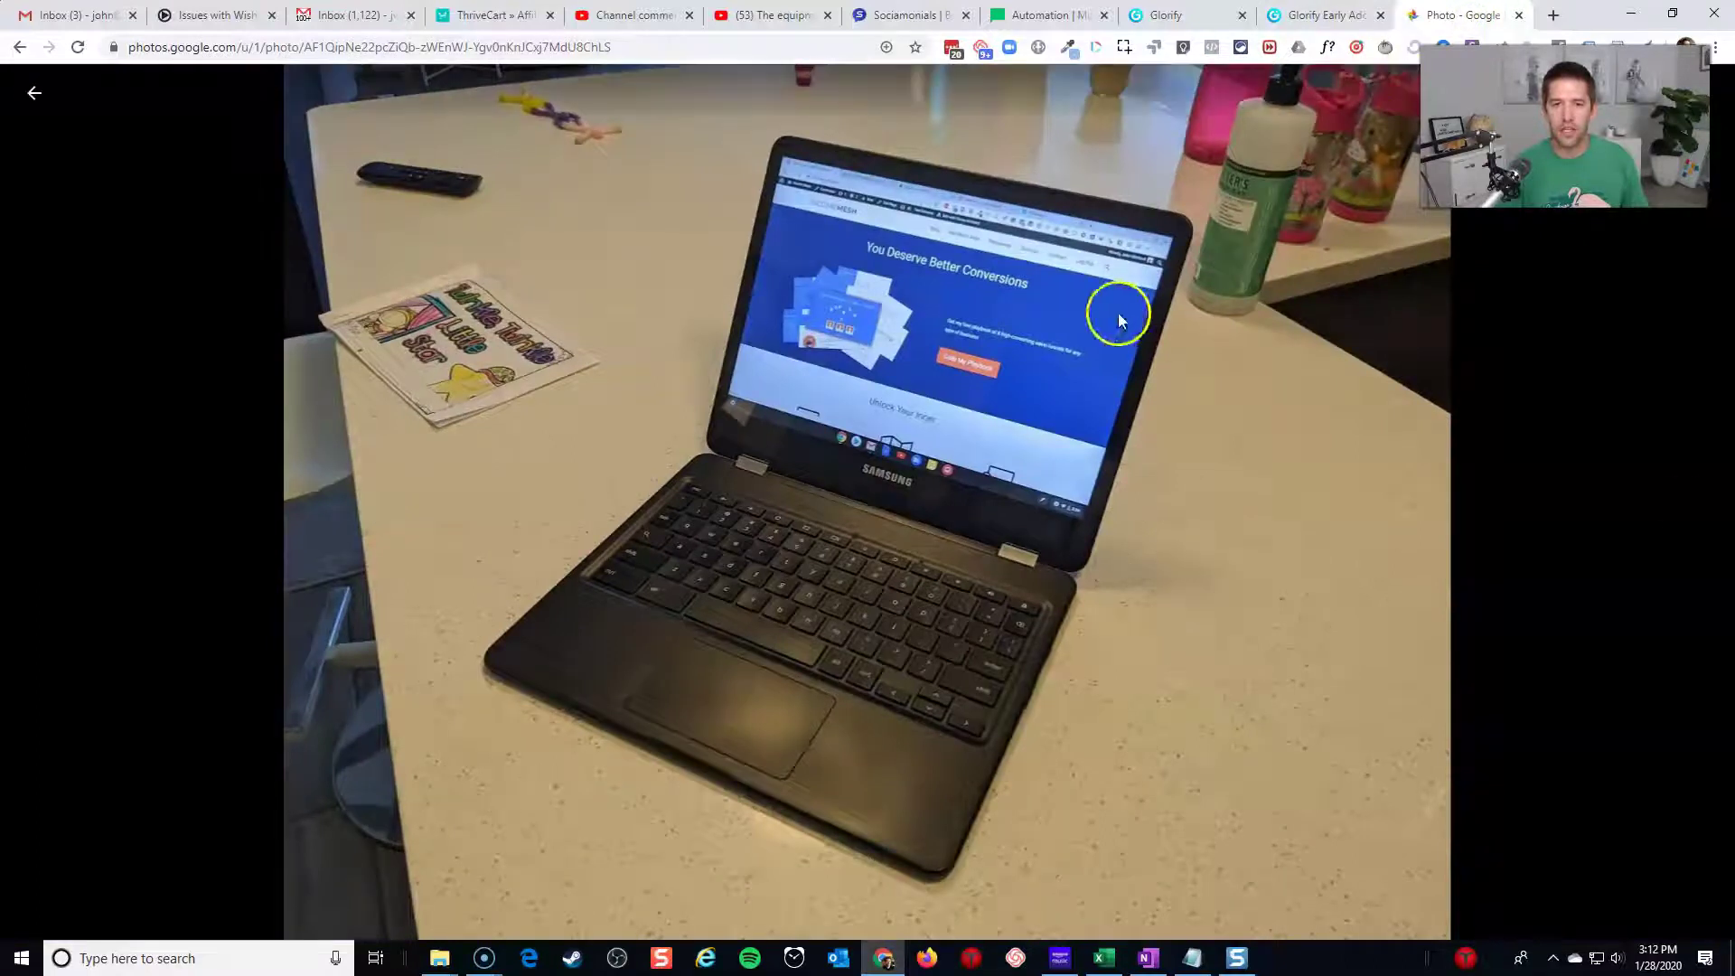
pyautogui.click(46, 103)
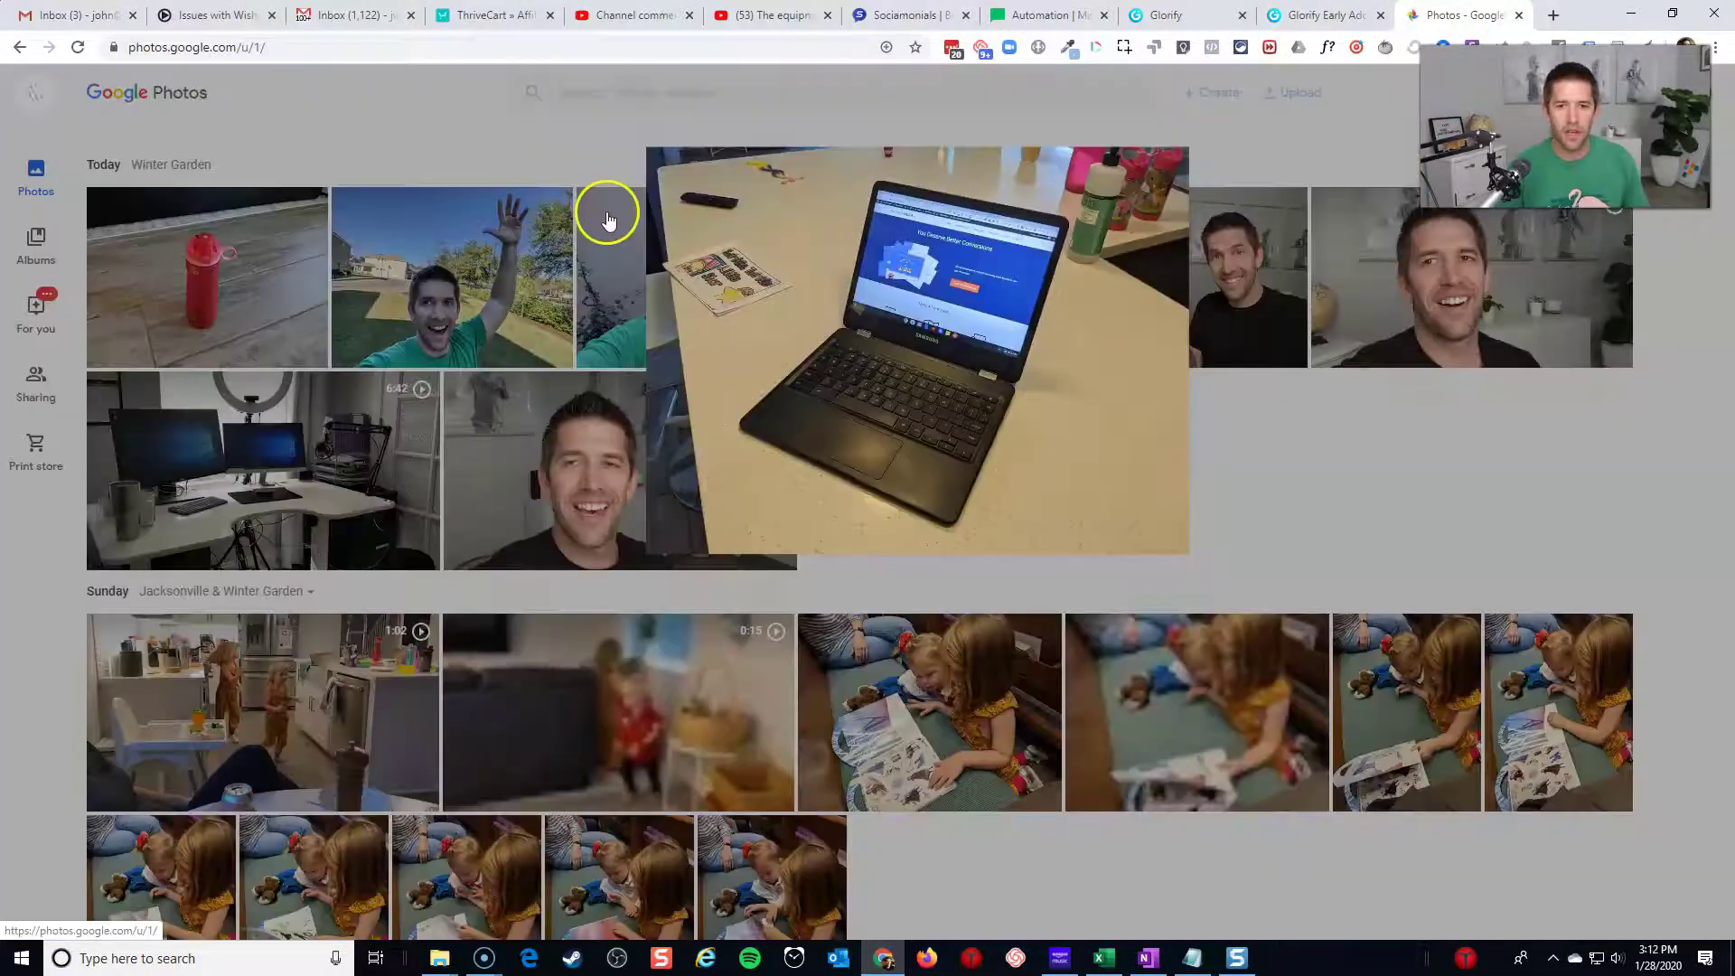
pyautogui.click(419, 278)
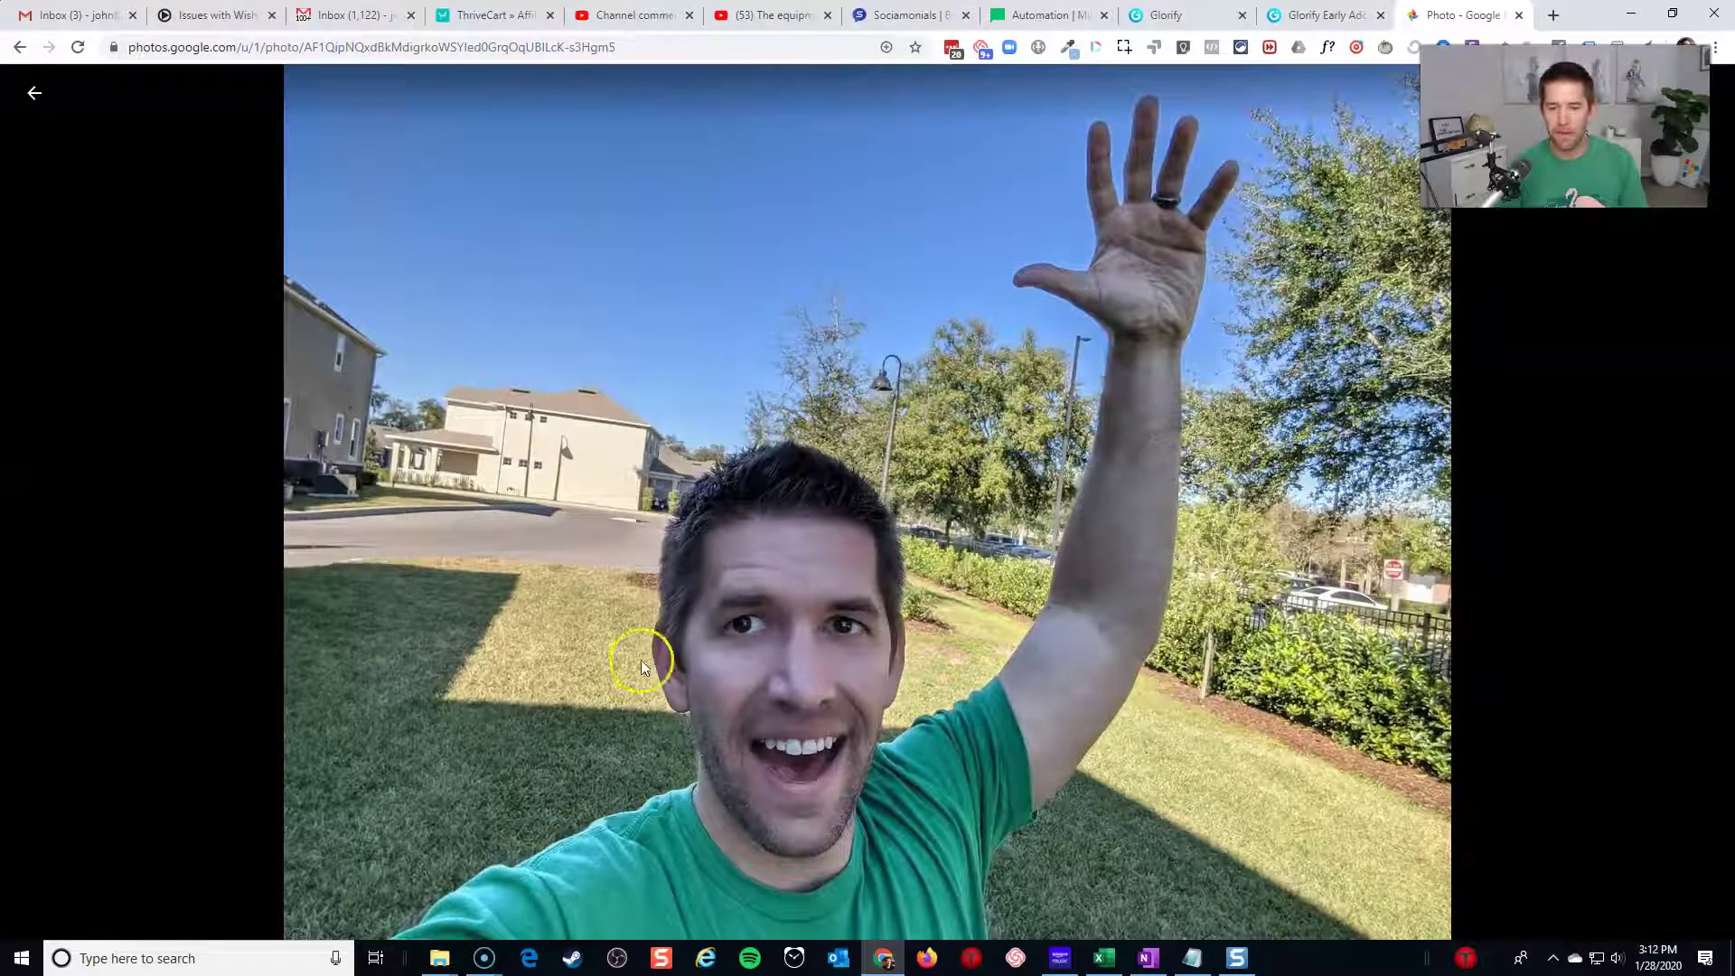
pyautogui.rightClick(923, 309)
pyautogui.click(986, 345)
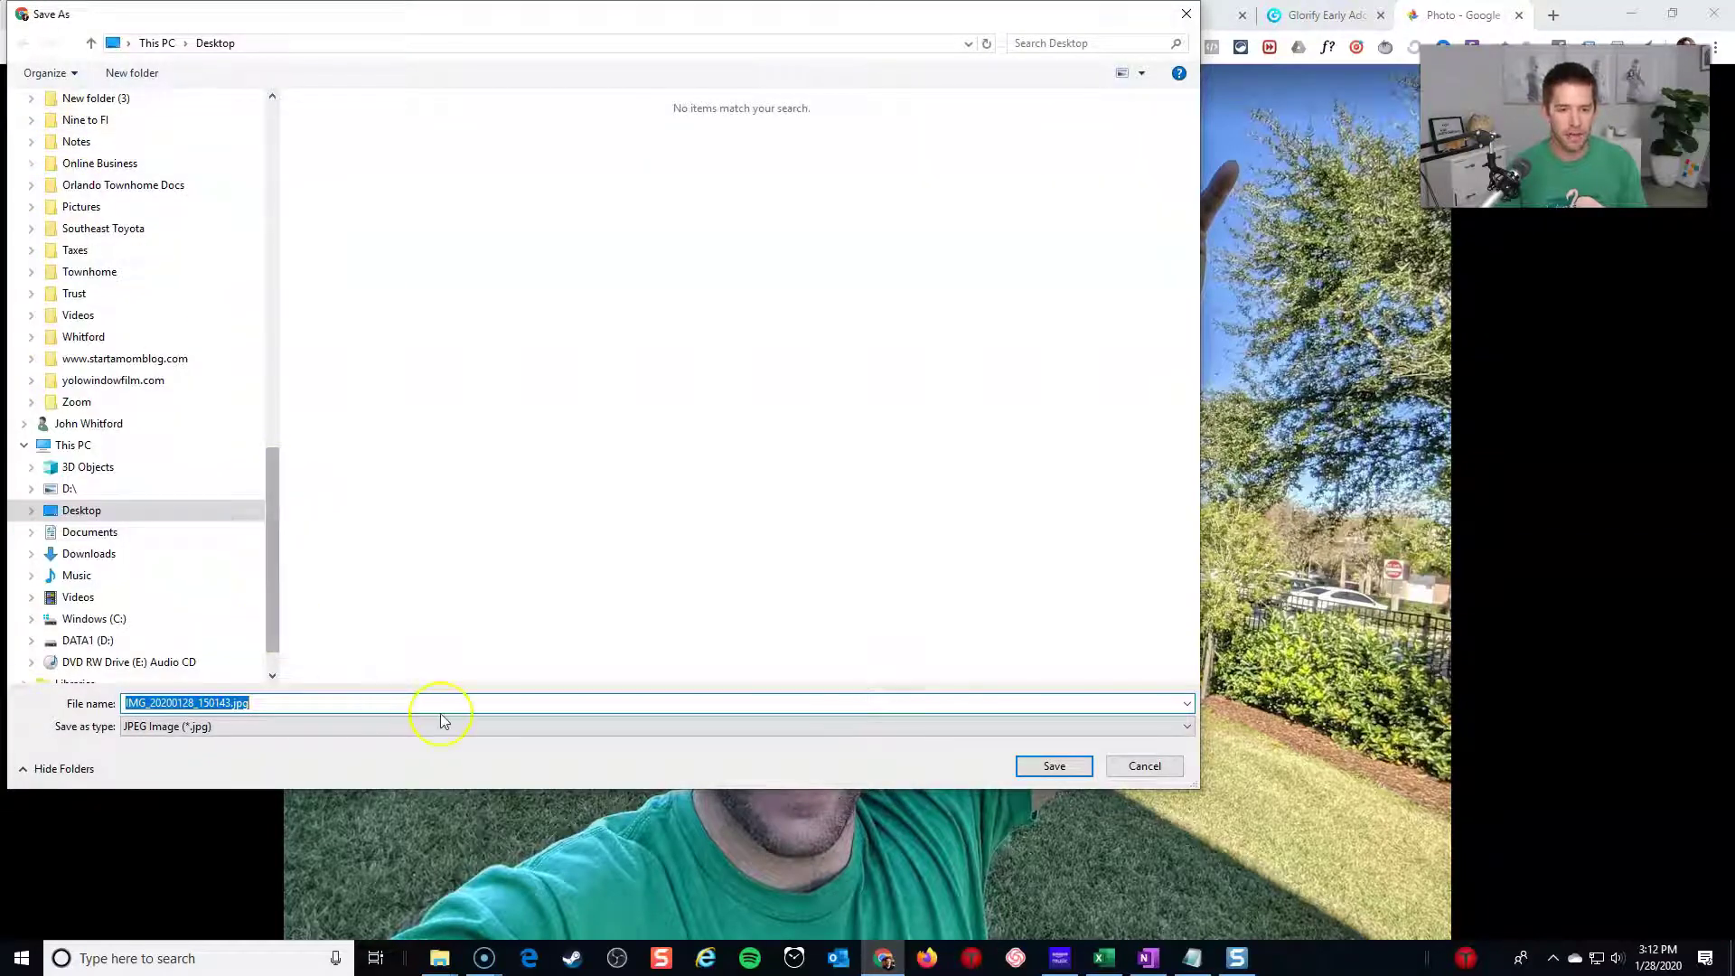
pyautogui.write('grassy picture')
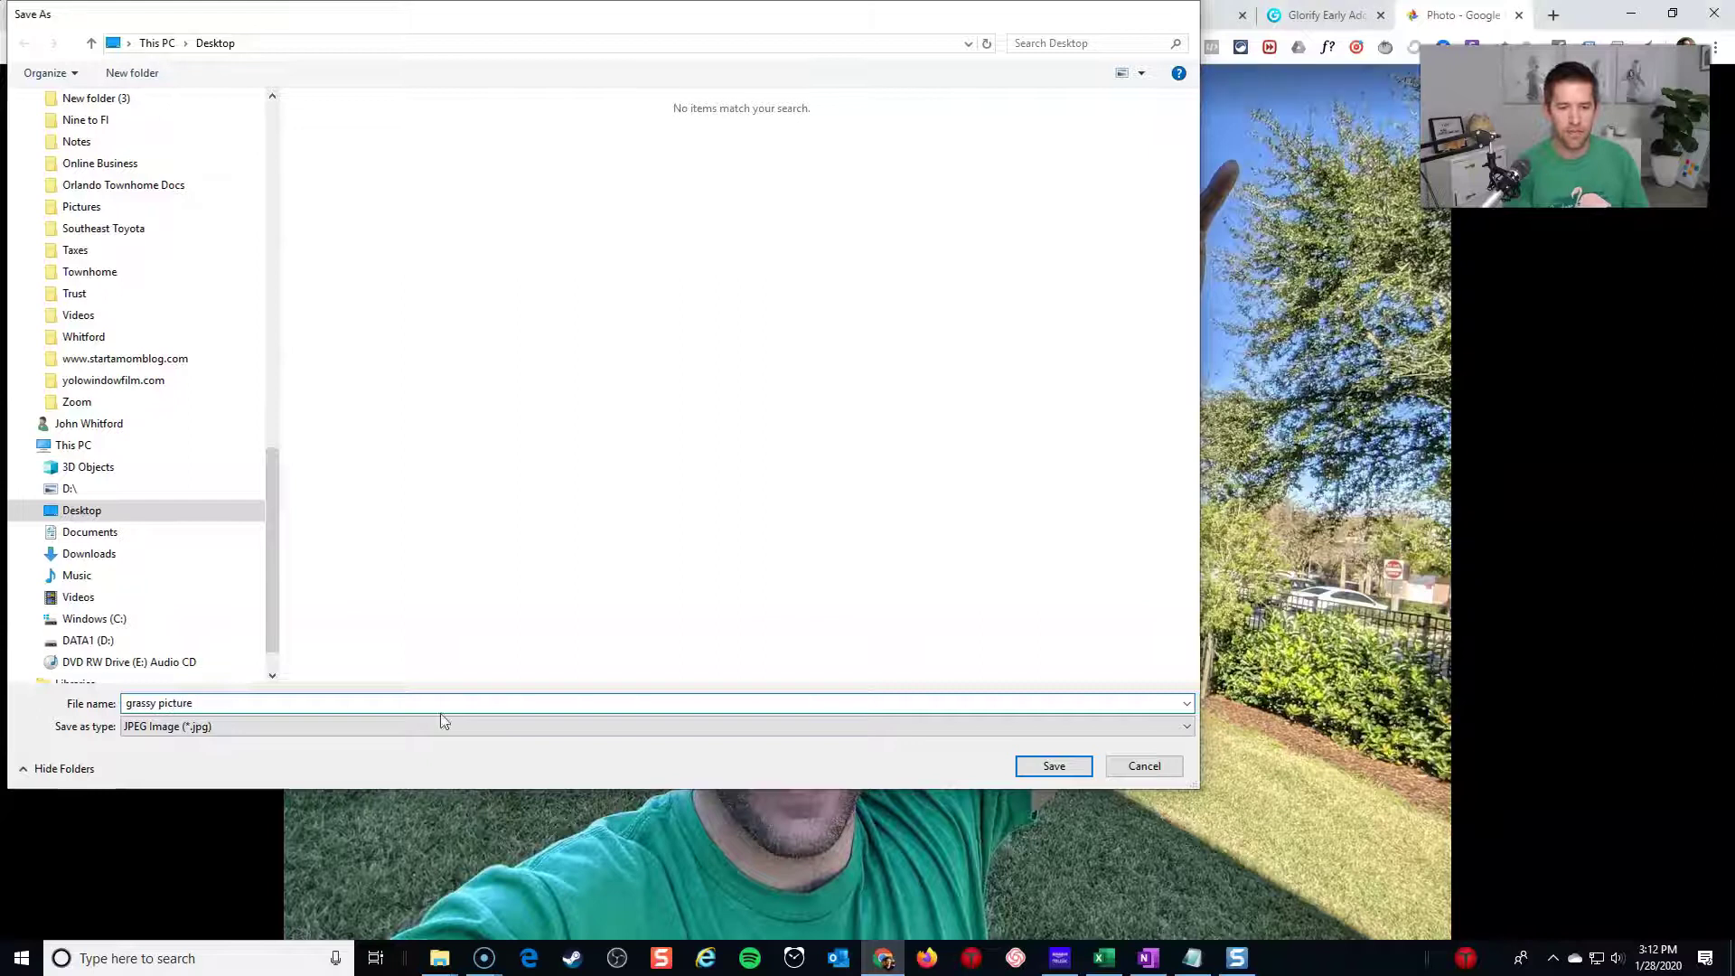
pyautogui.press('Return')
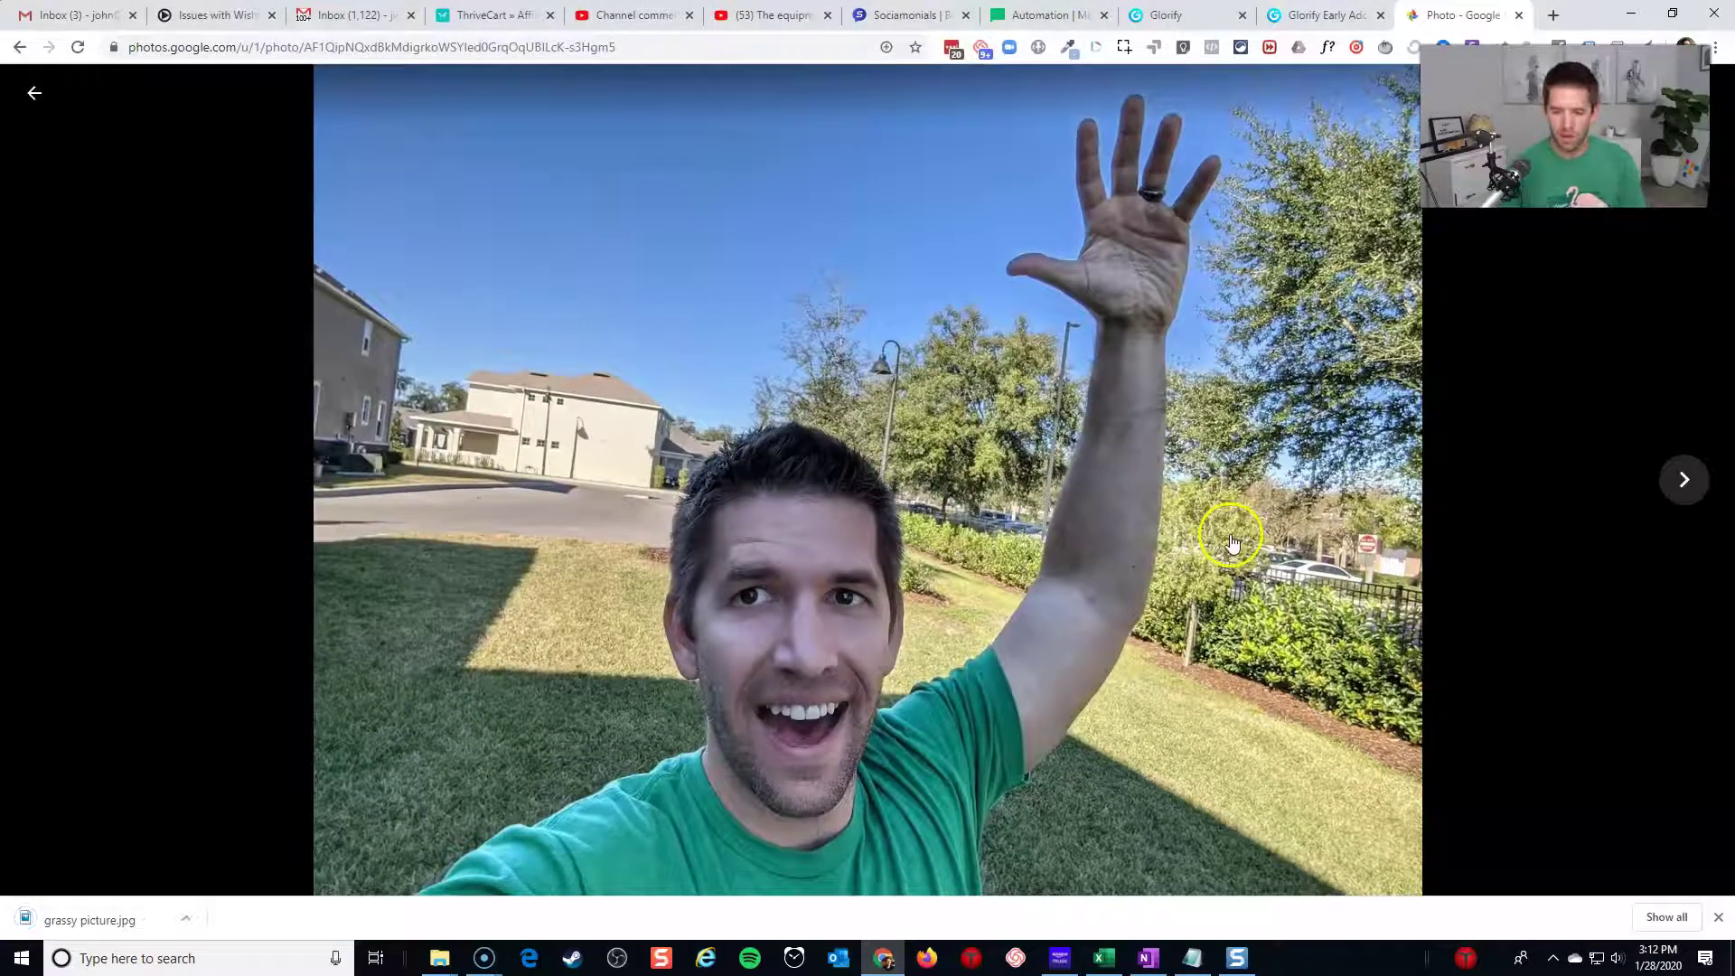
# - Move to the laptop photo and save it as an image file
pyautogui.press('Right')
pyautogui.press('Right')
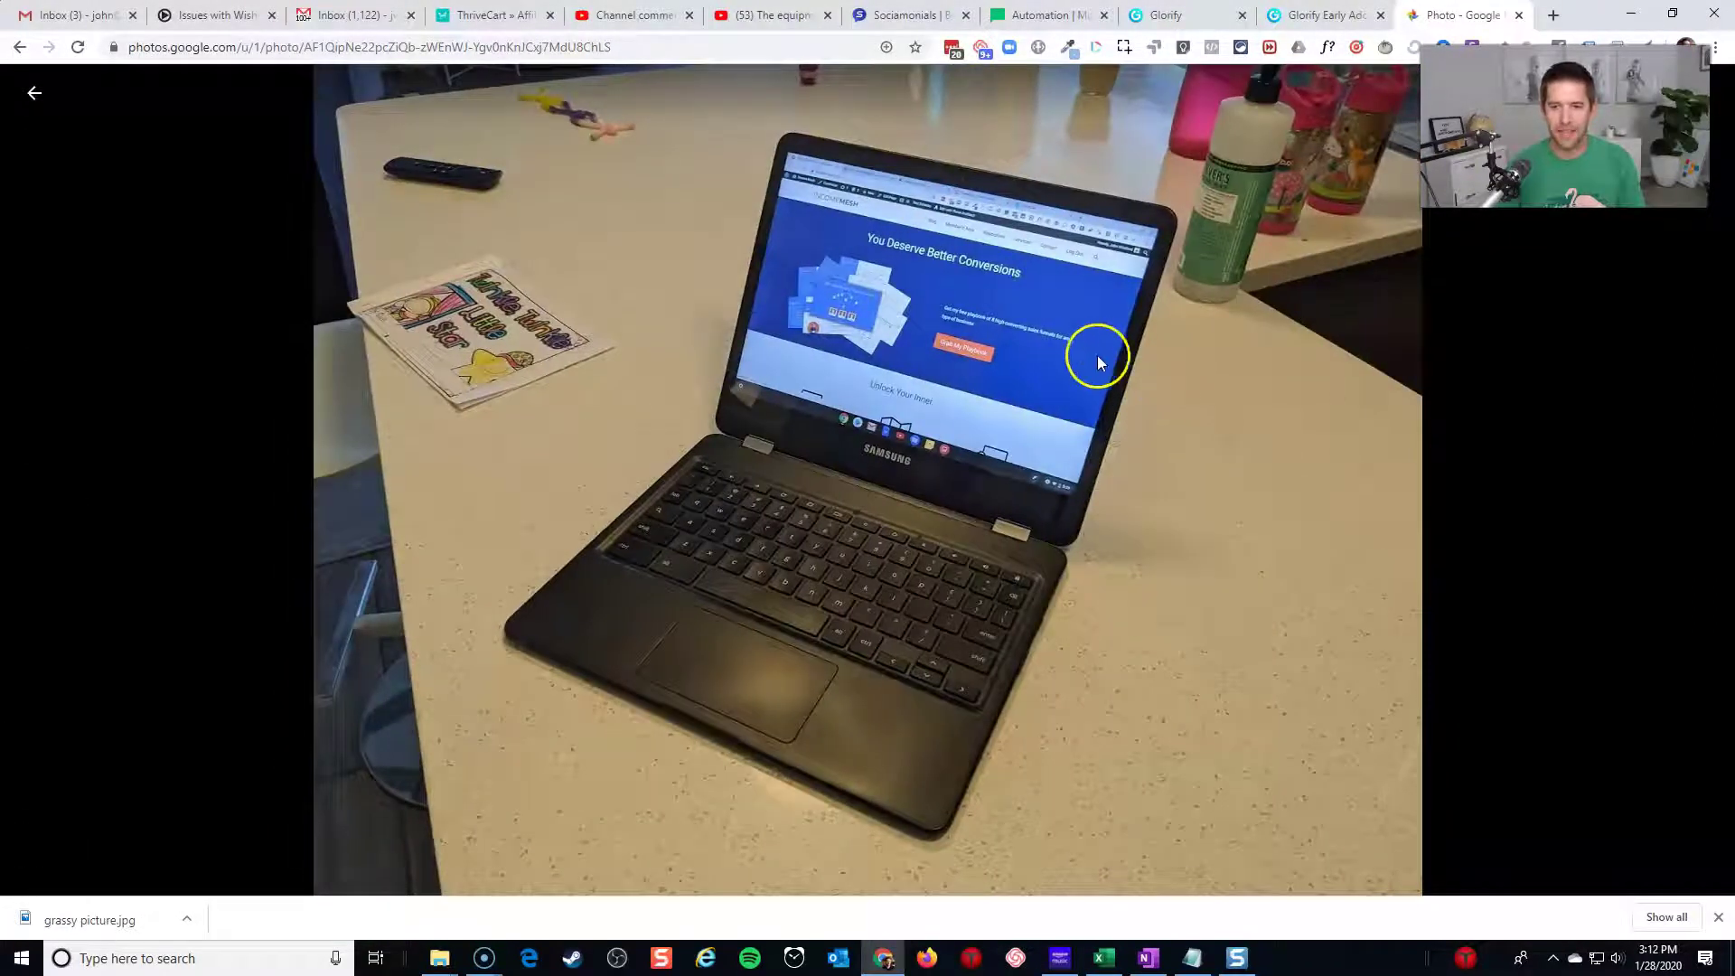
pyautogui.rightClick(1095, 352)
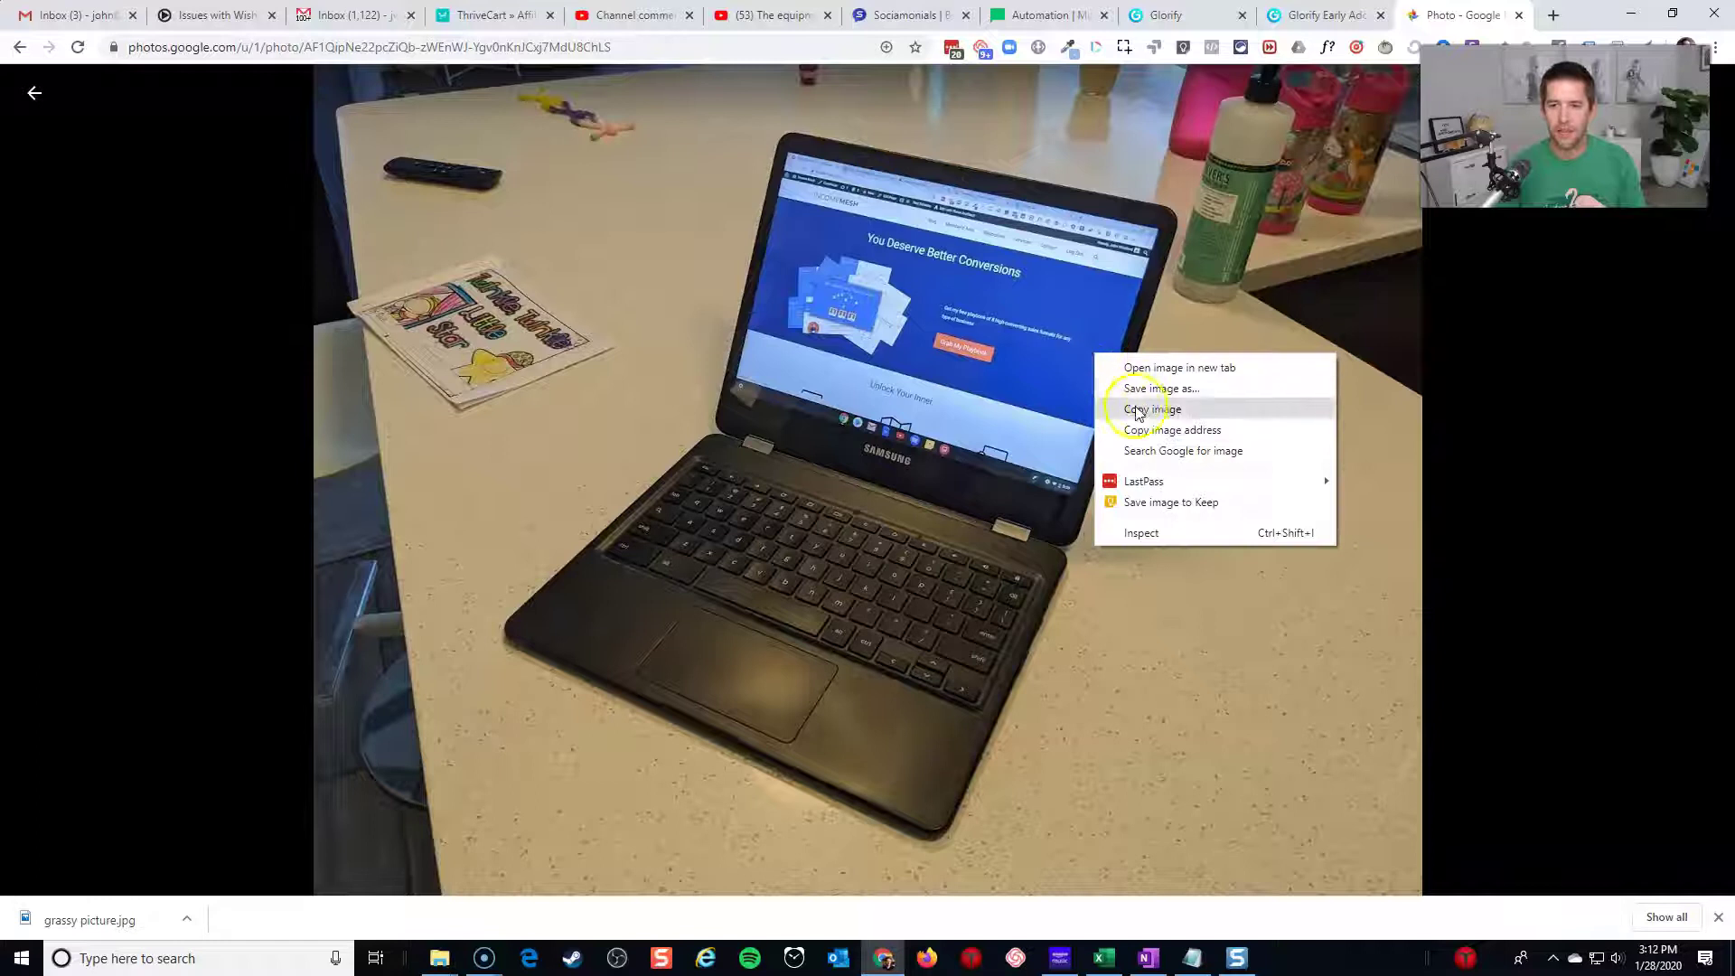
pyautogui.click(1161, 391)
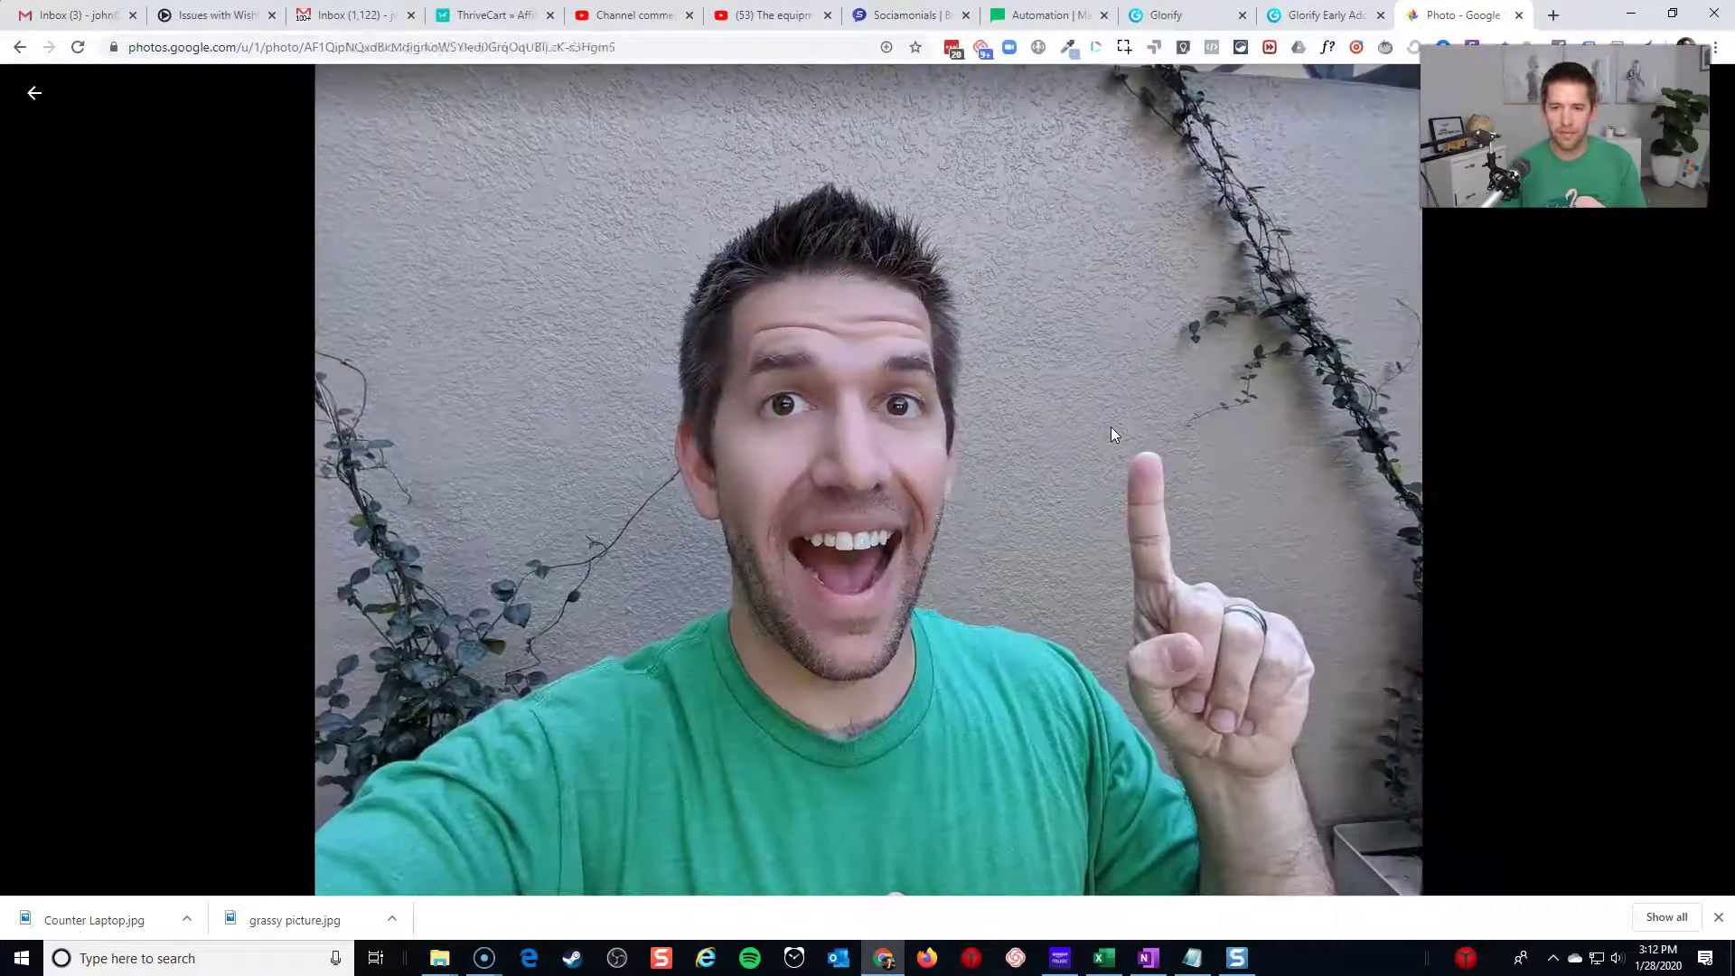
pyautogui.press('Left')
pyautogui.press('Left')
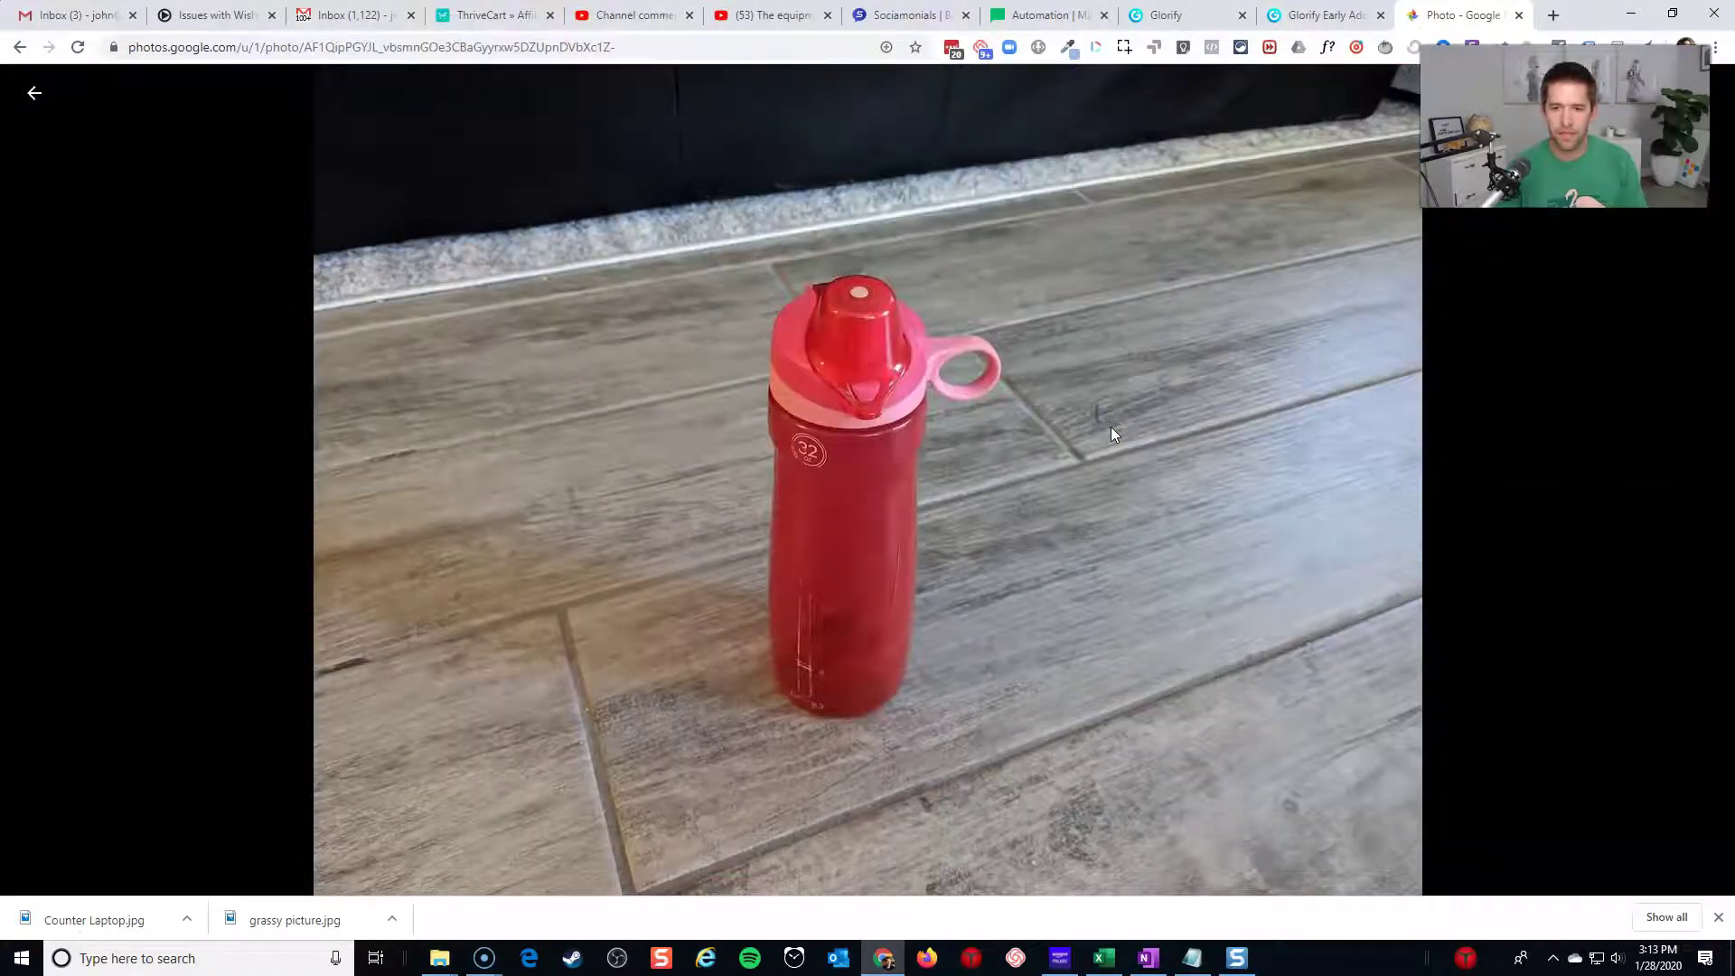
# - Save the red bottle photo as 'Bottle shot', then return to the Glorify tab
pyautogui.rightClick(1083, 389)
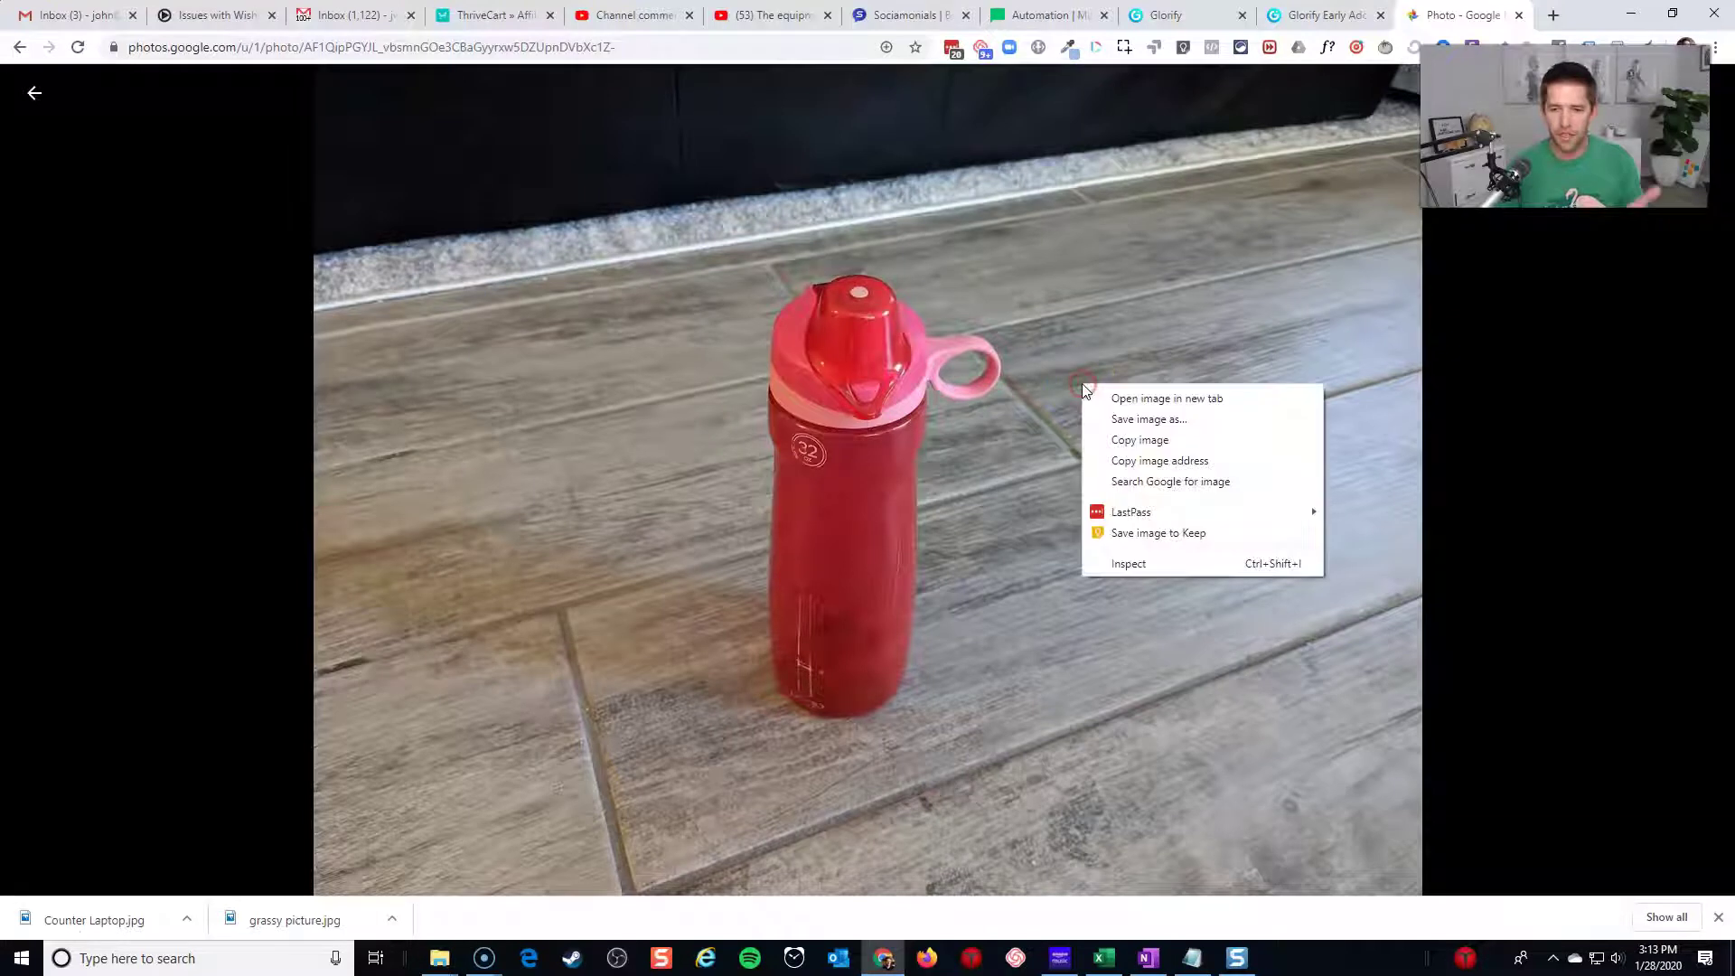
pyautogui.click(1144, 420)
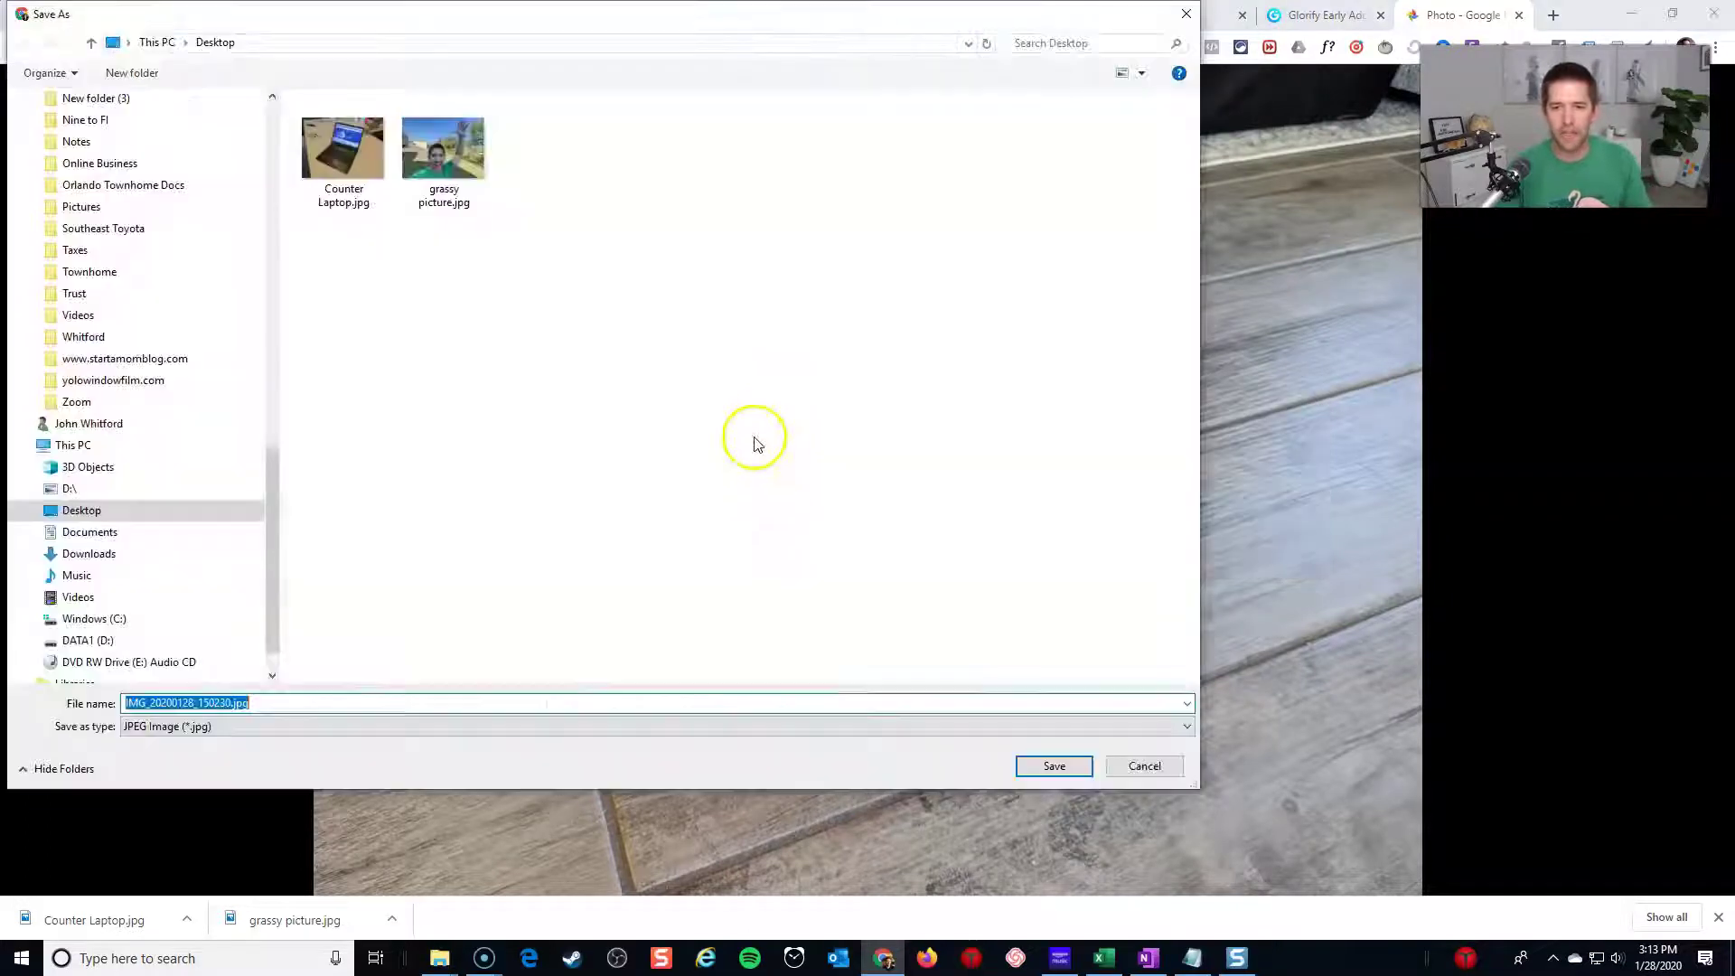
pyautogui.write('Bottle shot')
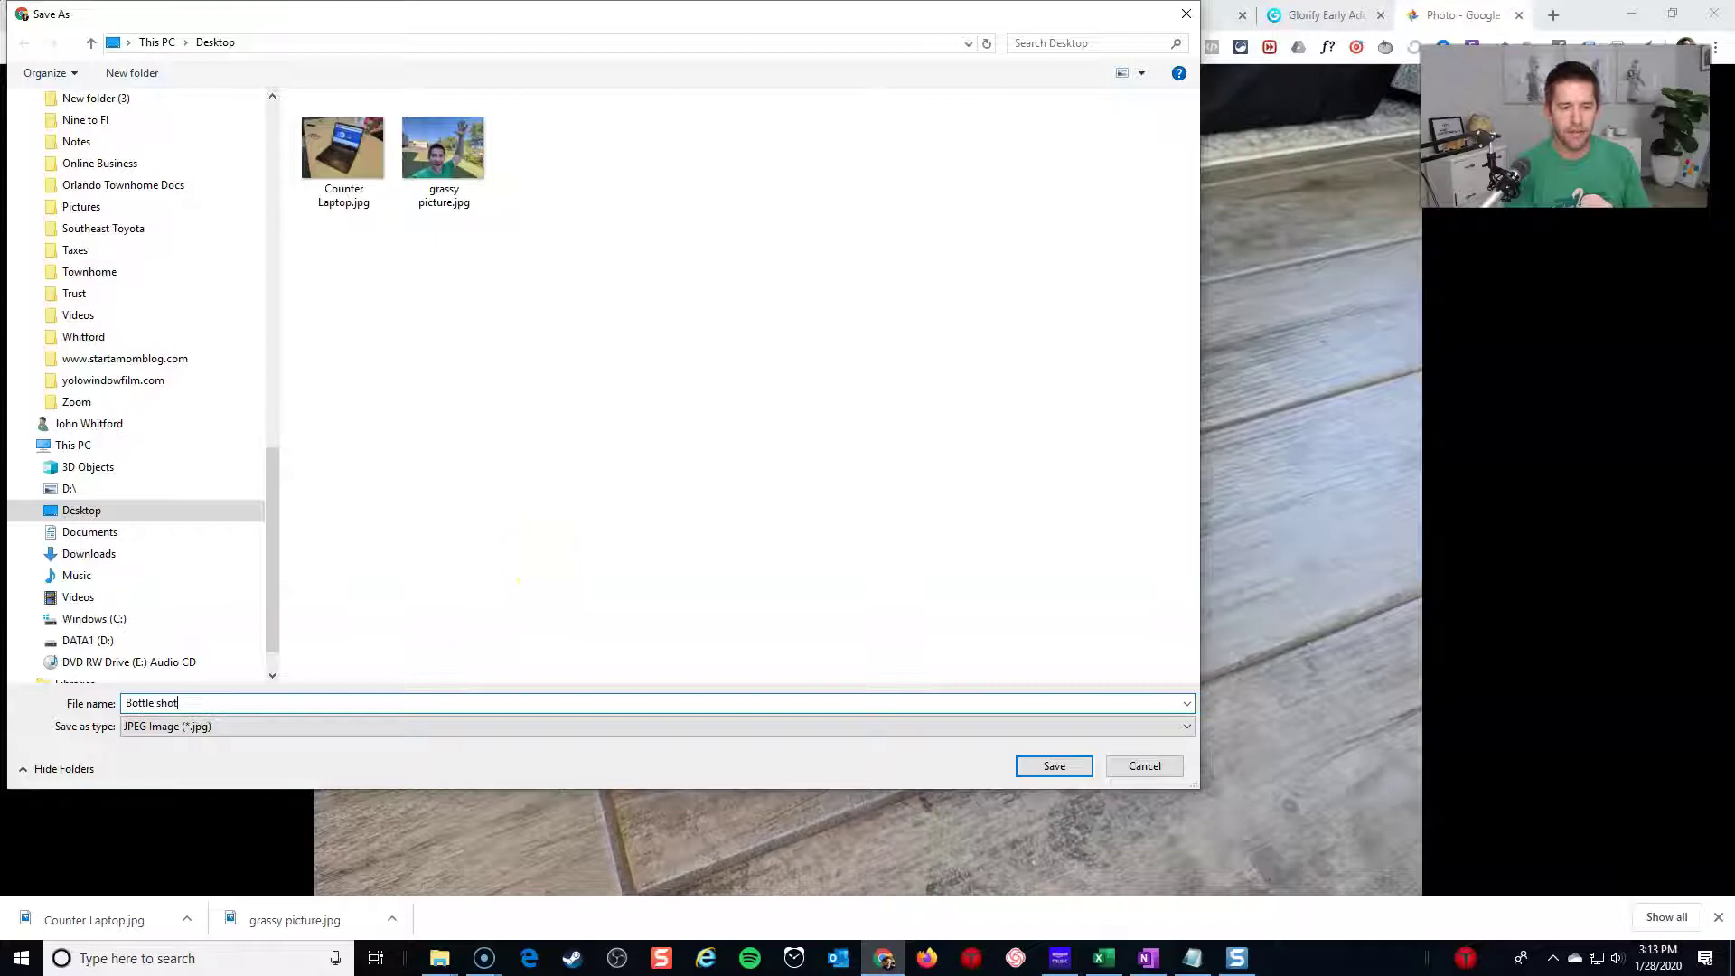
pyautogui.press('Return')
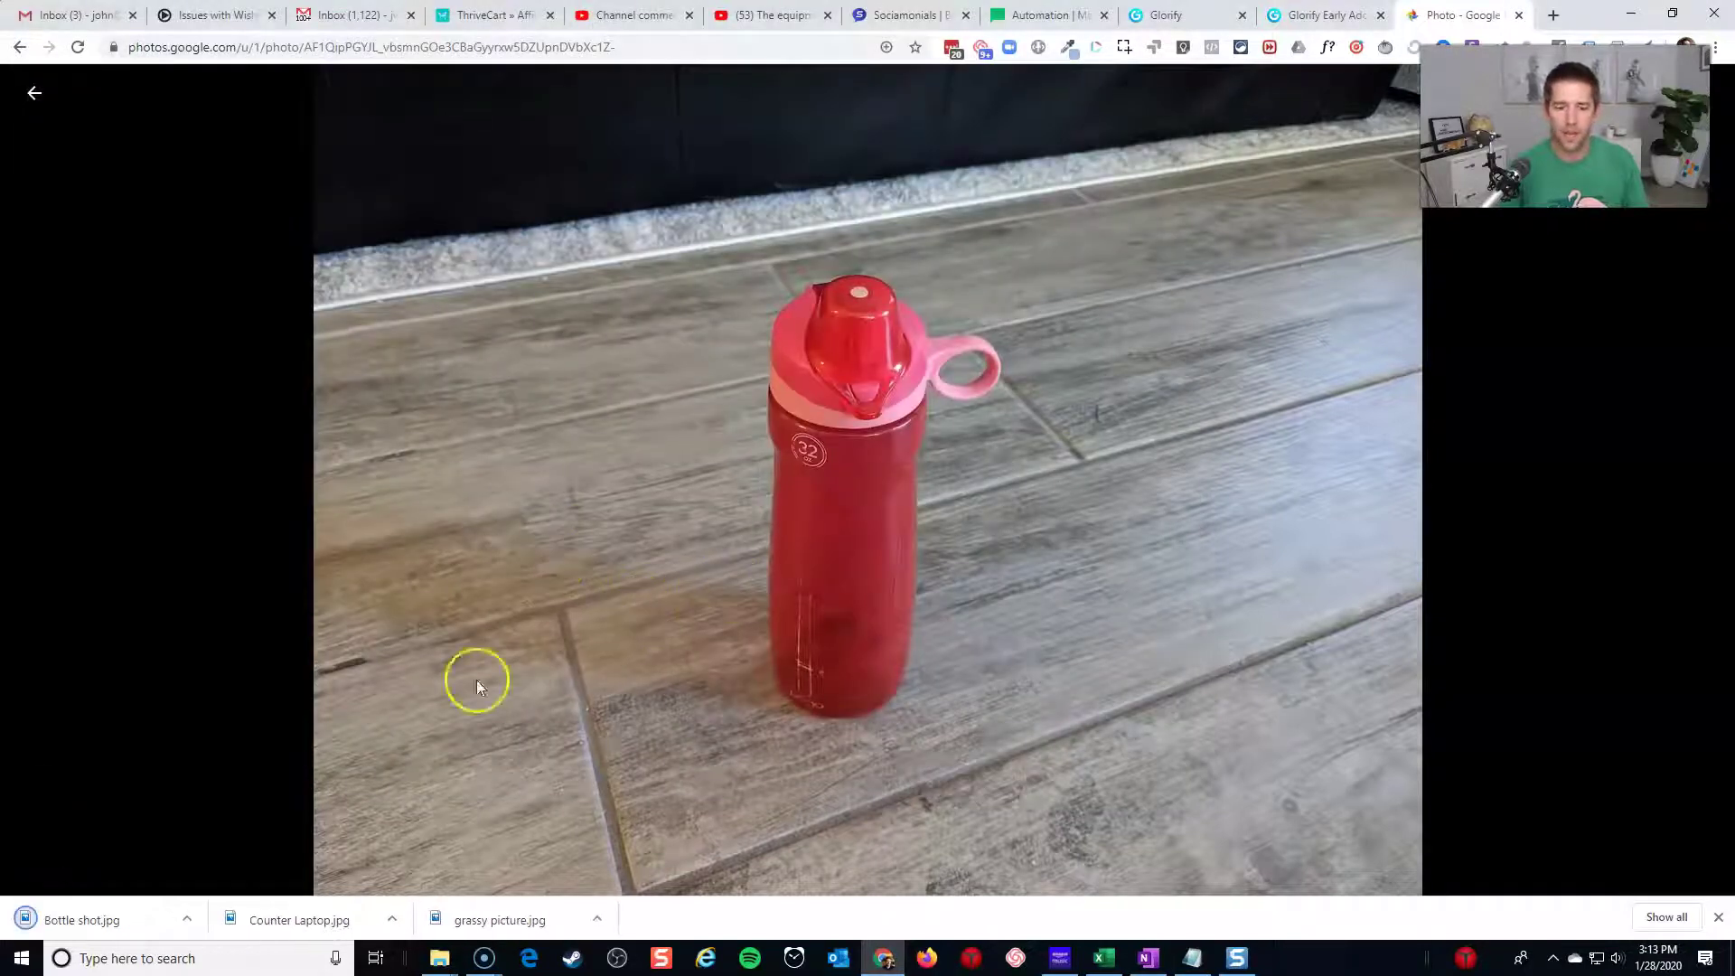
pyautogui.click(1194, 17)
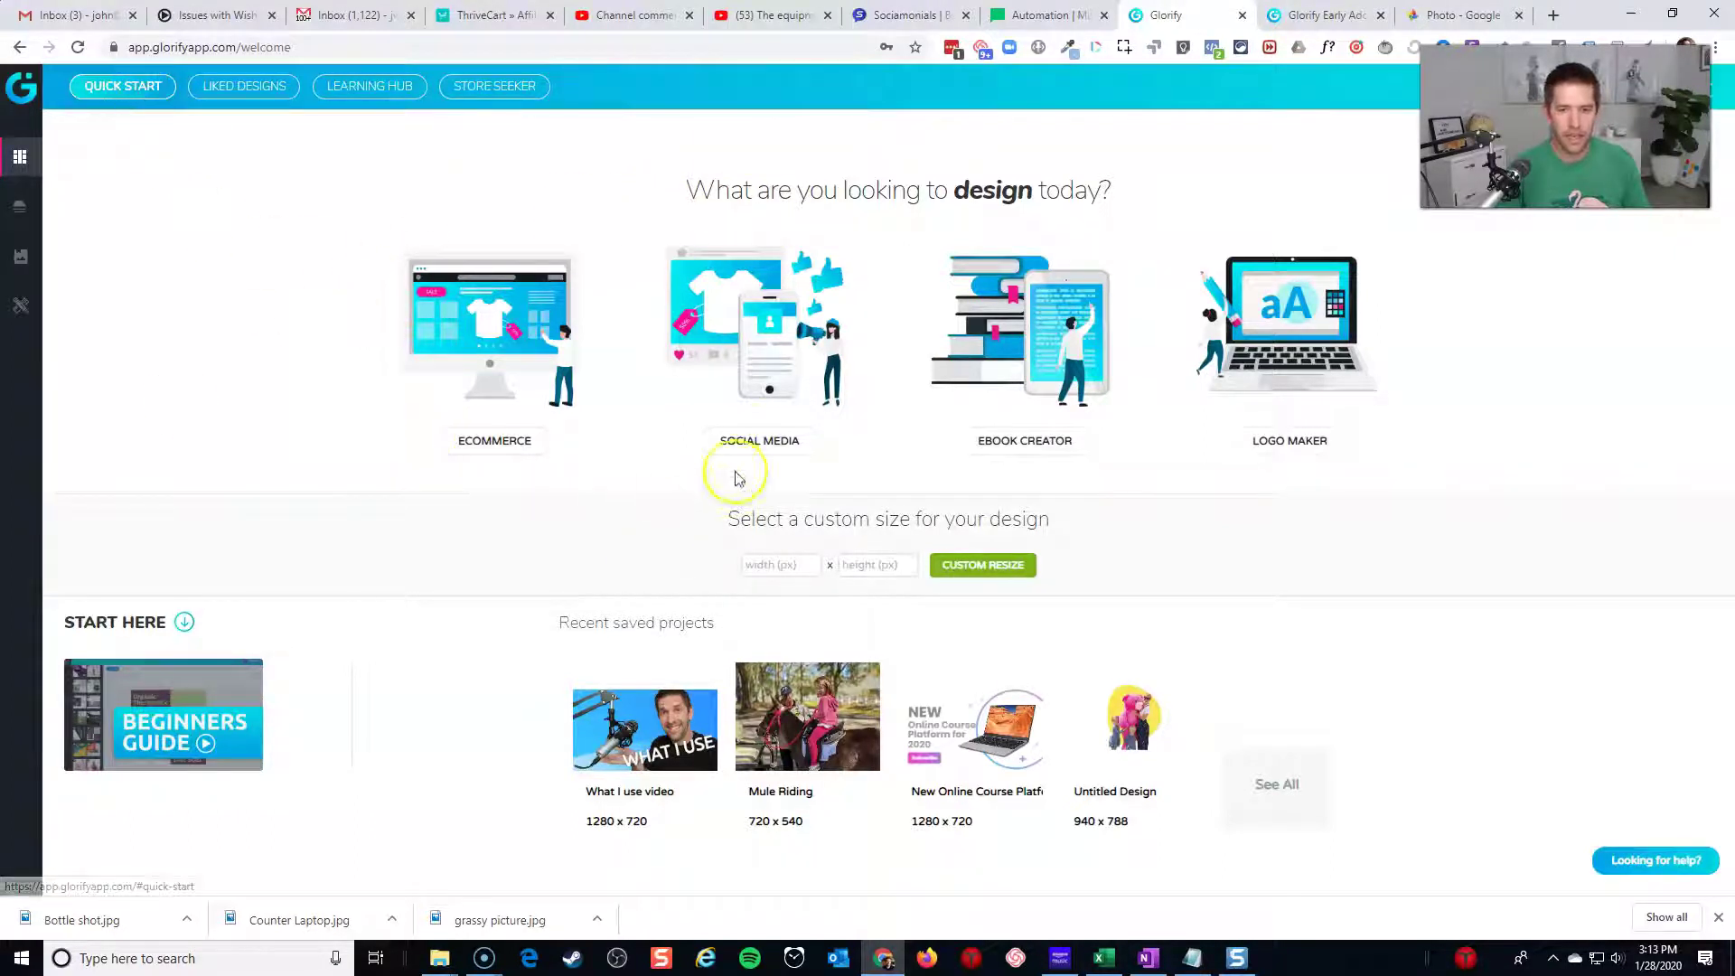
# - Start a new blank YouTube Thumbnail design from the Social Media category
pyautogui.click(757, 442)
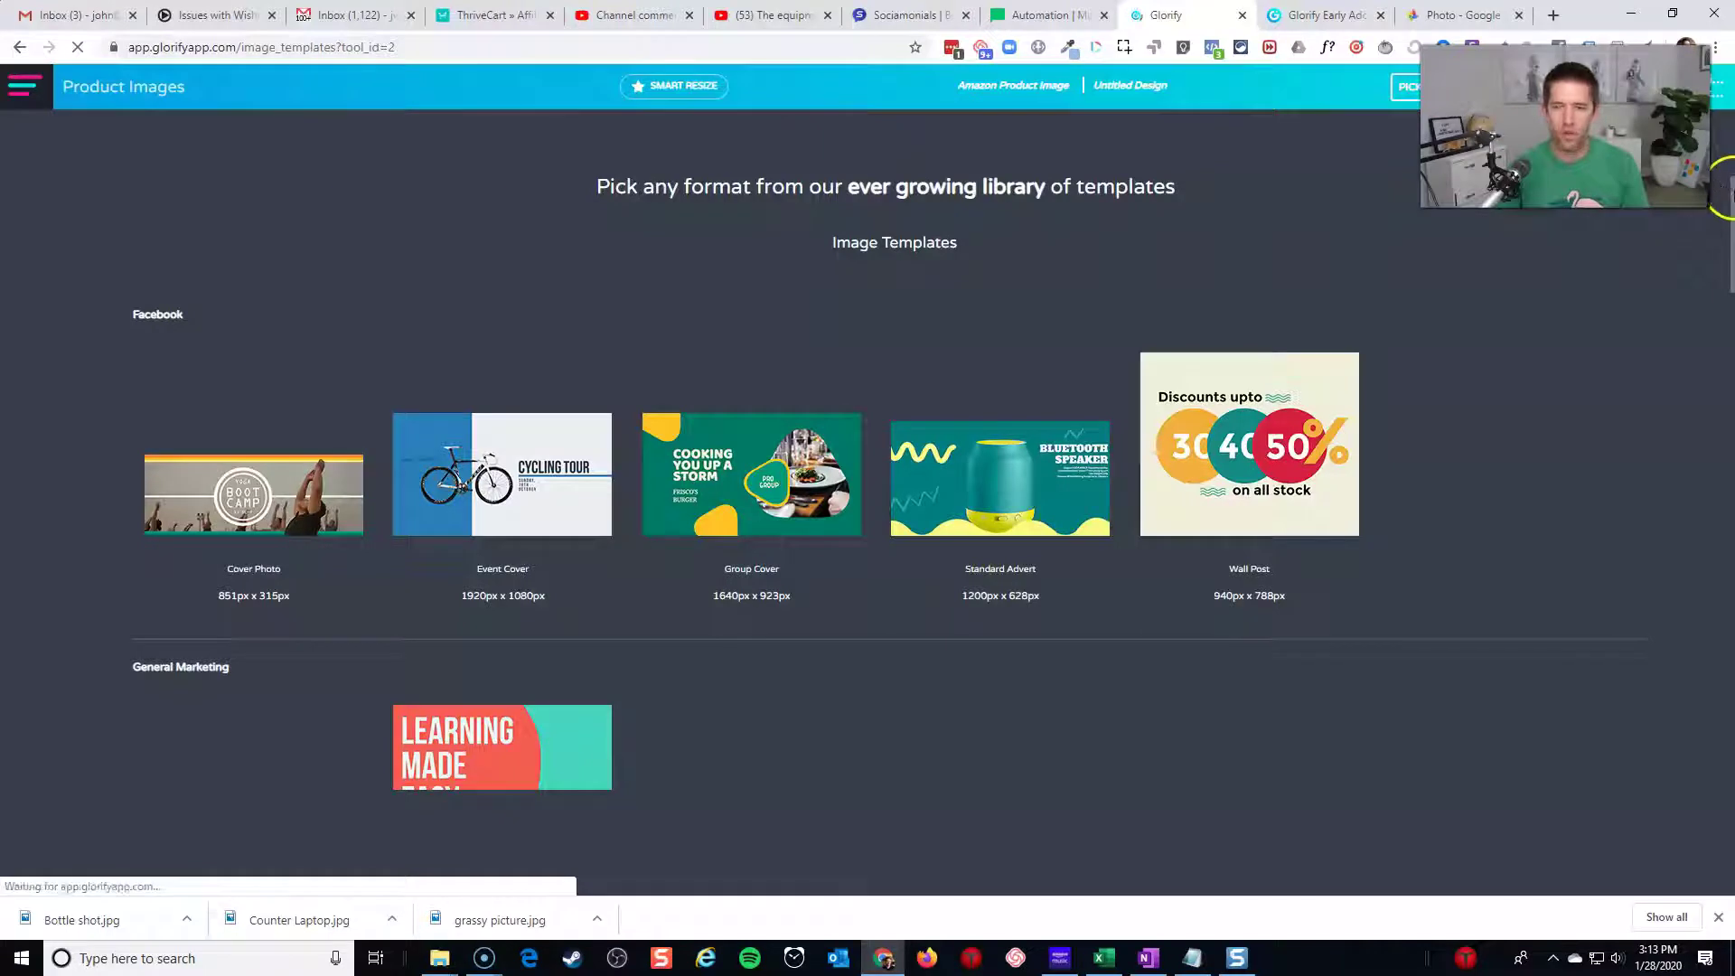
pyautogui.scroll(-3, 1727, 268)
pyautogui.moveTo(1727, 267); pyautogui.dragTo(1727, 800)
pyautogui.click(260, 658)
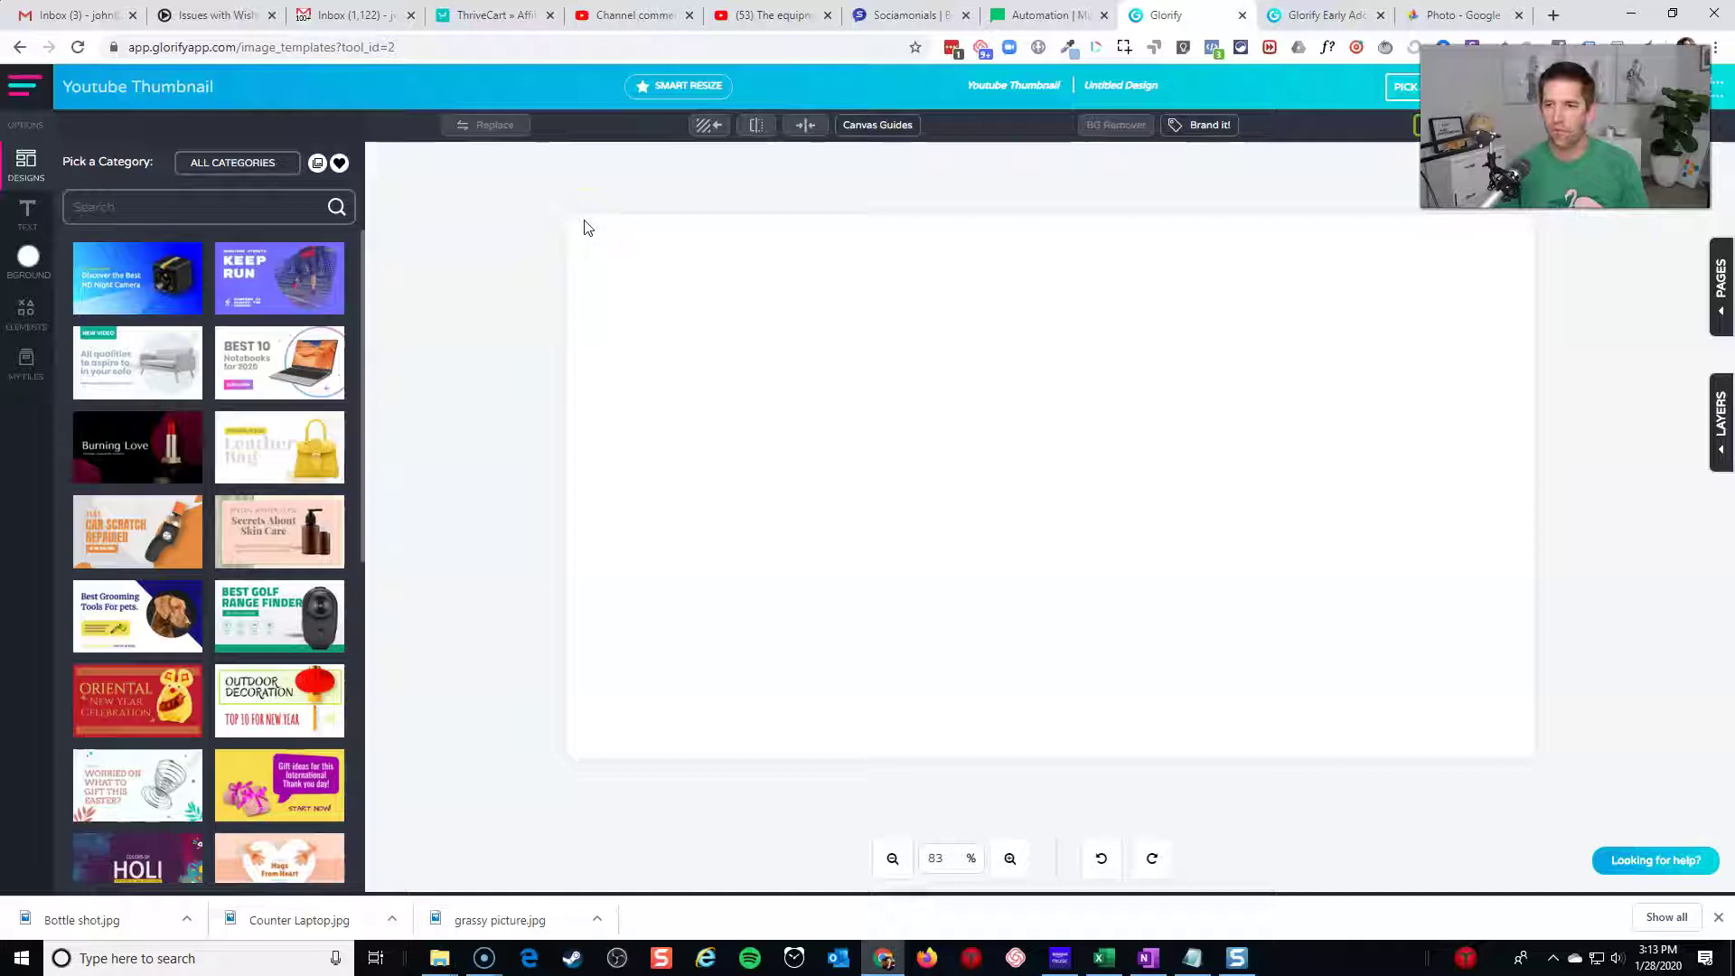
# - Upload 'grassy picture', add it to the canvas, and enlarge it to about 959 × 719
pyautogui.moveTo(500, 920); pyautogui.dragTo(934, 461)
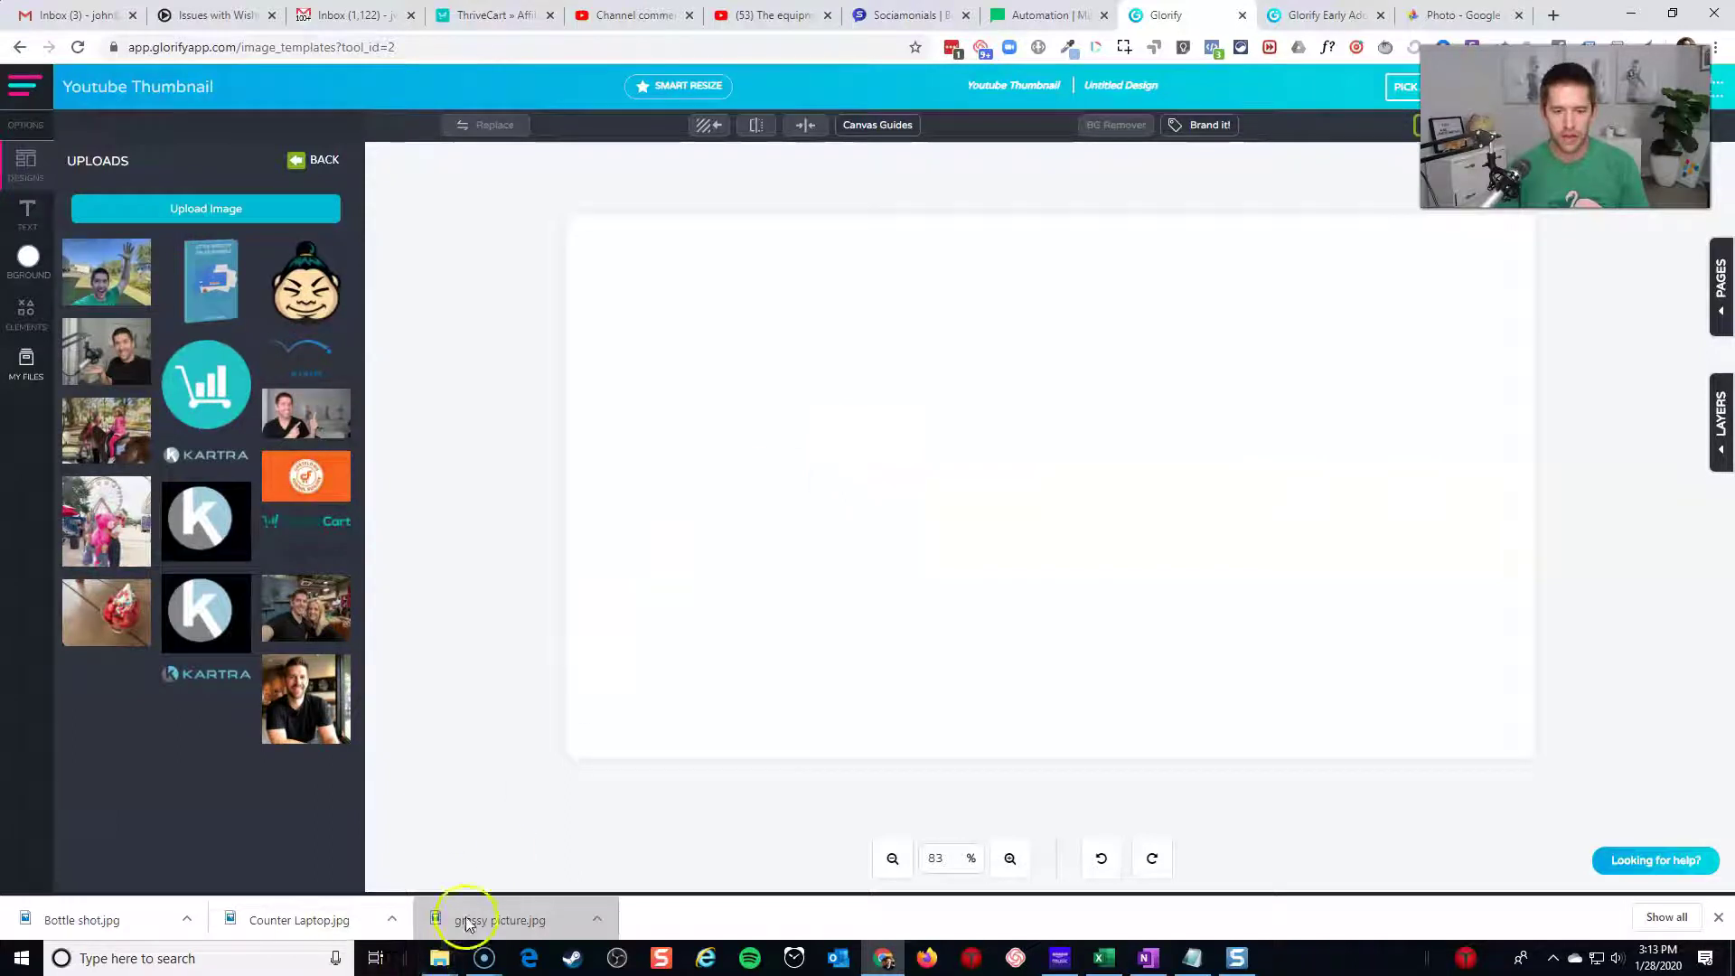
pyautogui.click(107, 283)
pyautogui.click(847, 362)
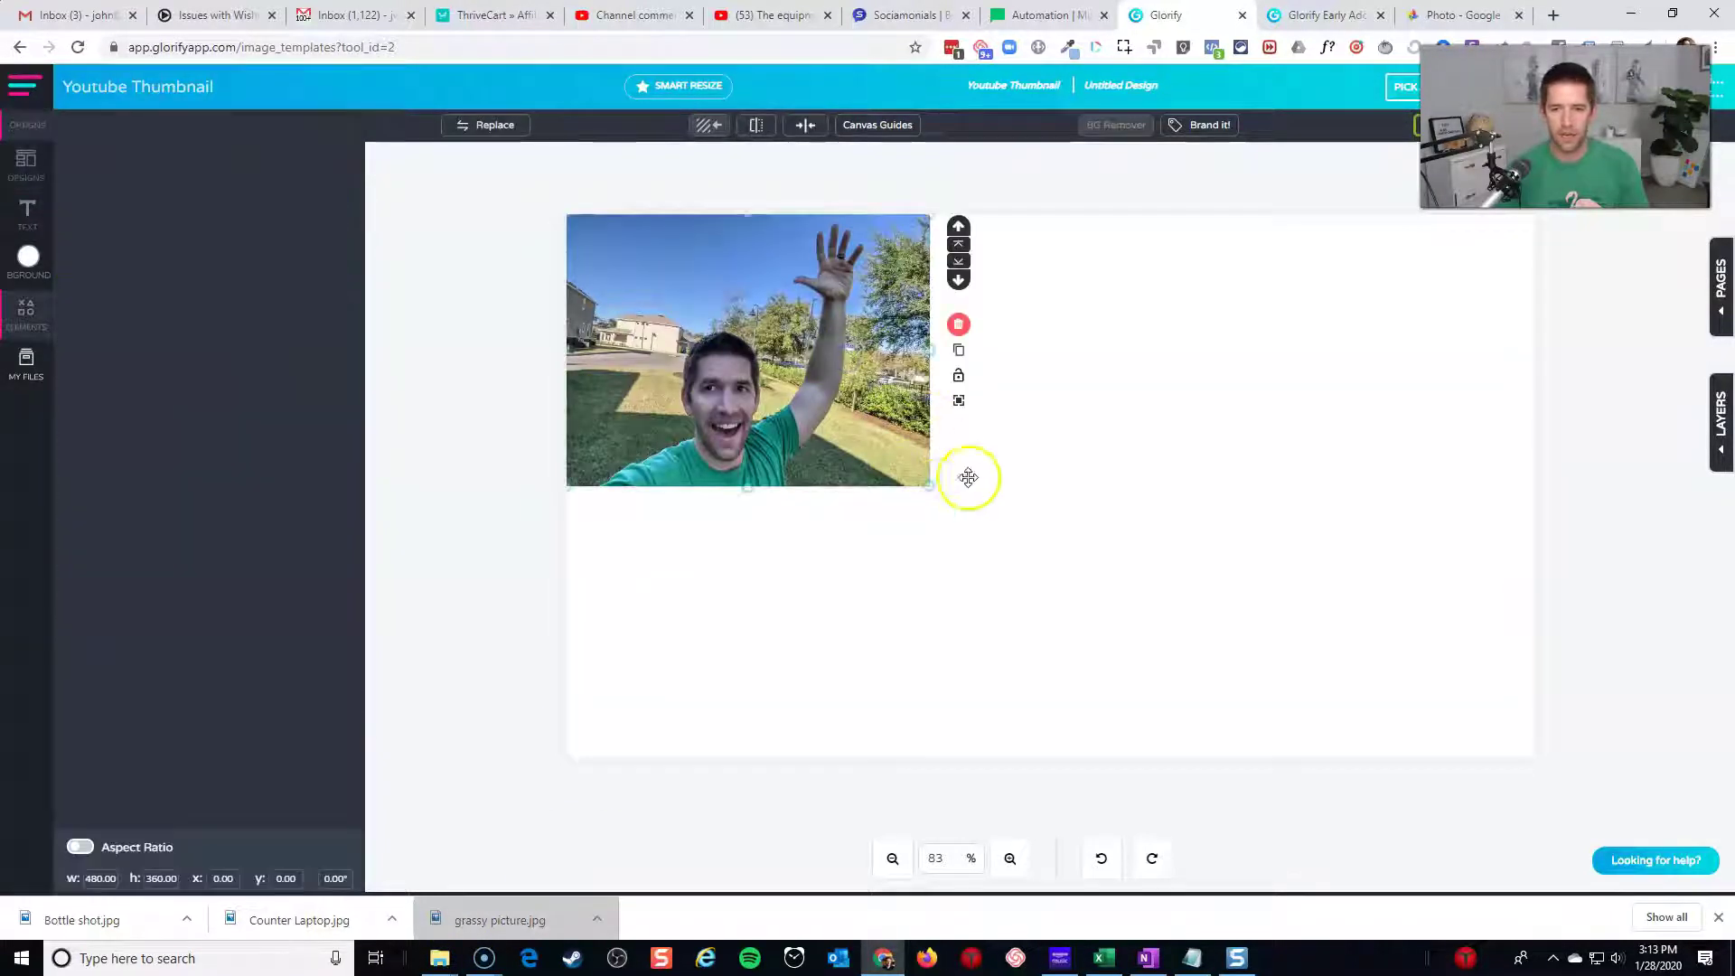
pyautogui.moveTo(928, 488); pyautogui.dragTo(1329, 720)
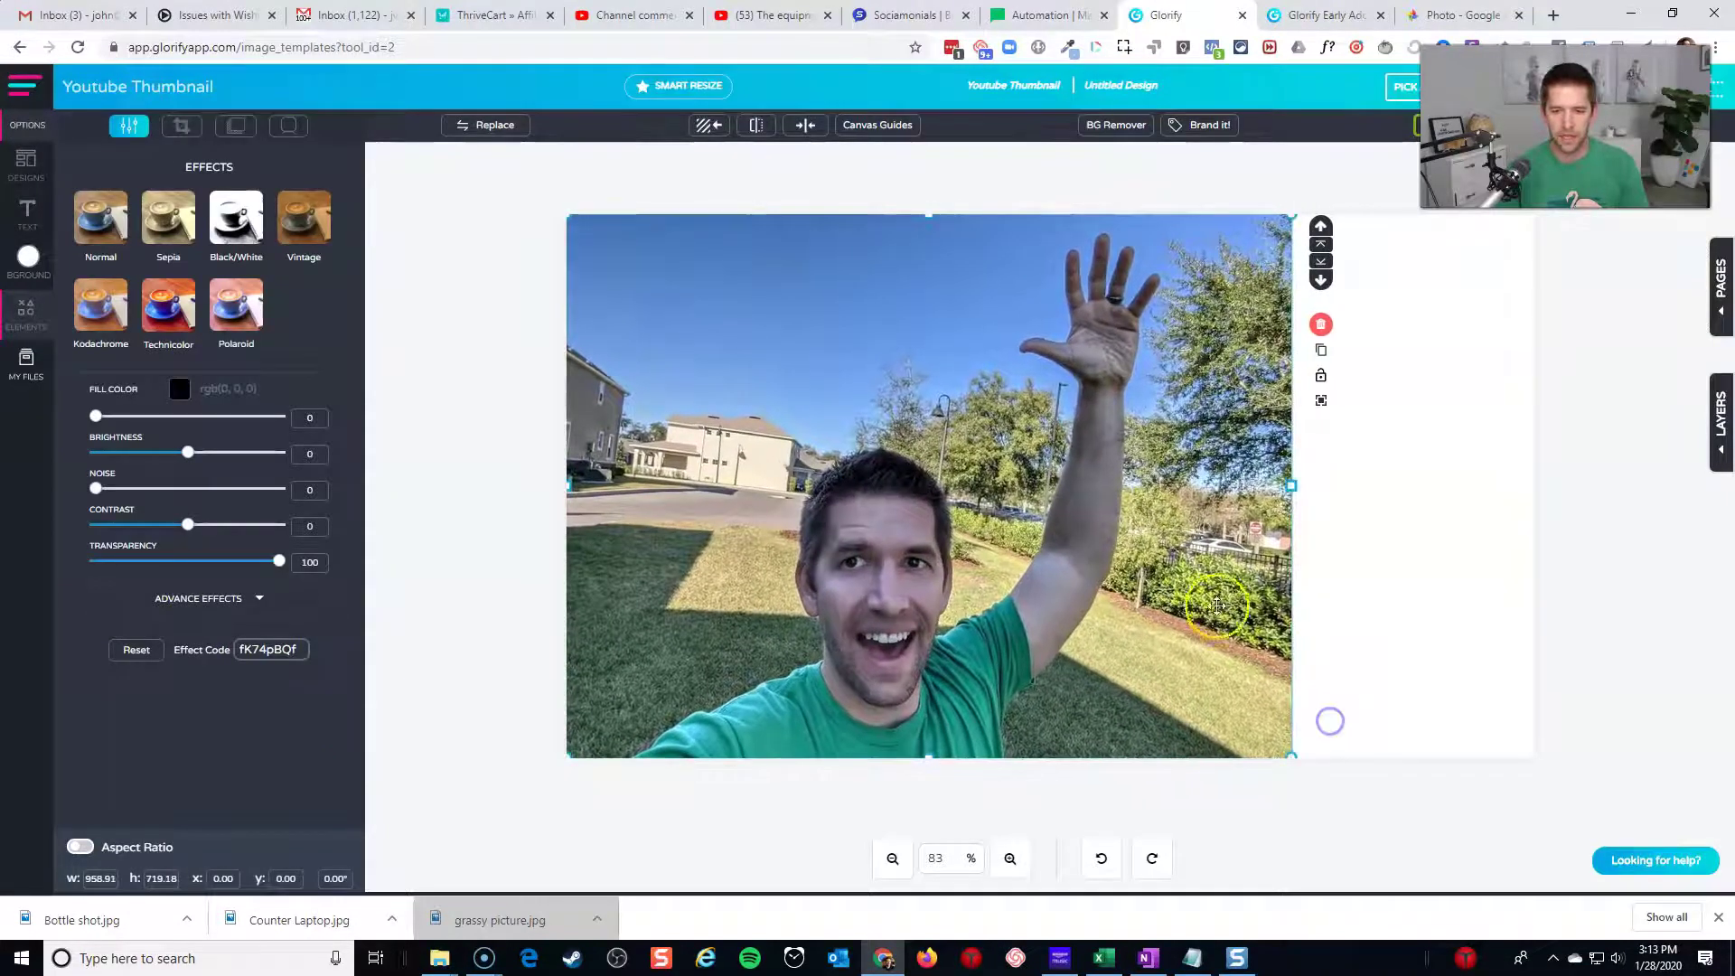
# - Run BG Remover on the selfie and mark leftover grass beside the arm for removal
pyautogui.click(1117, 126)
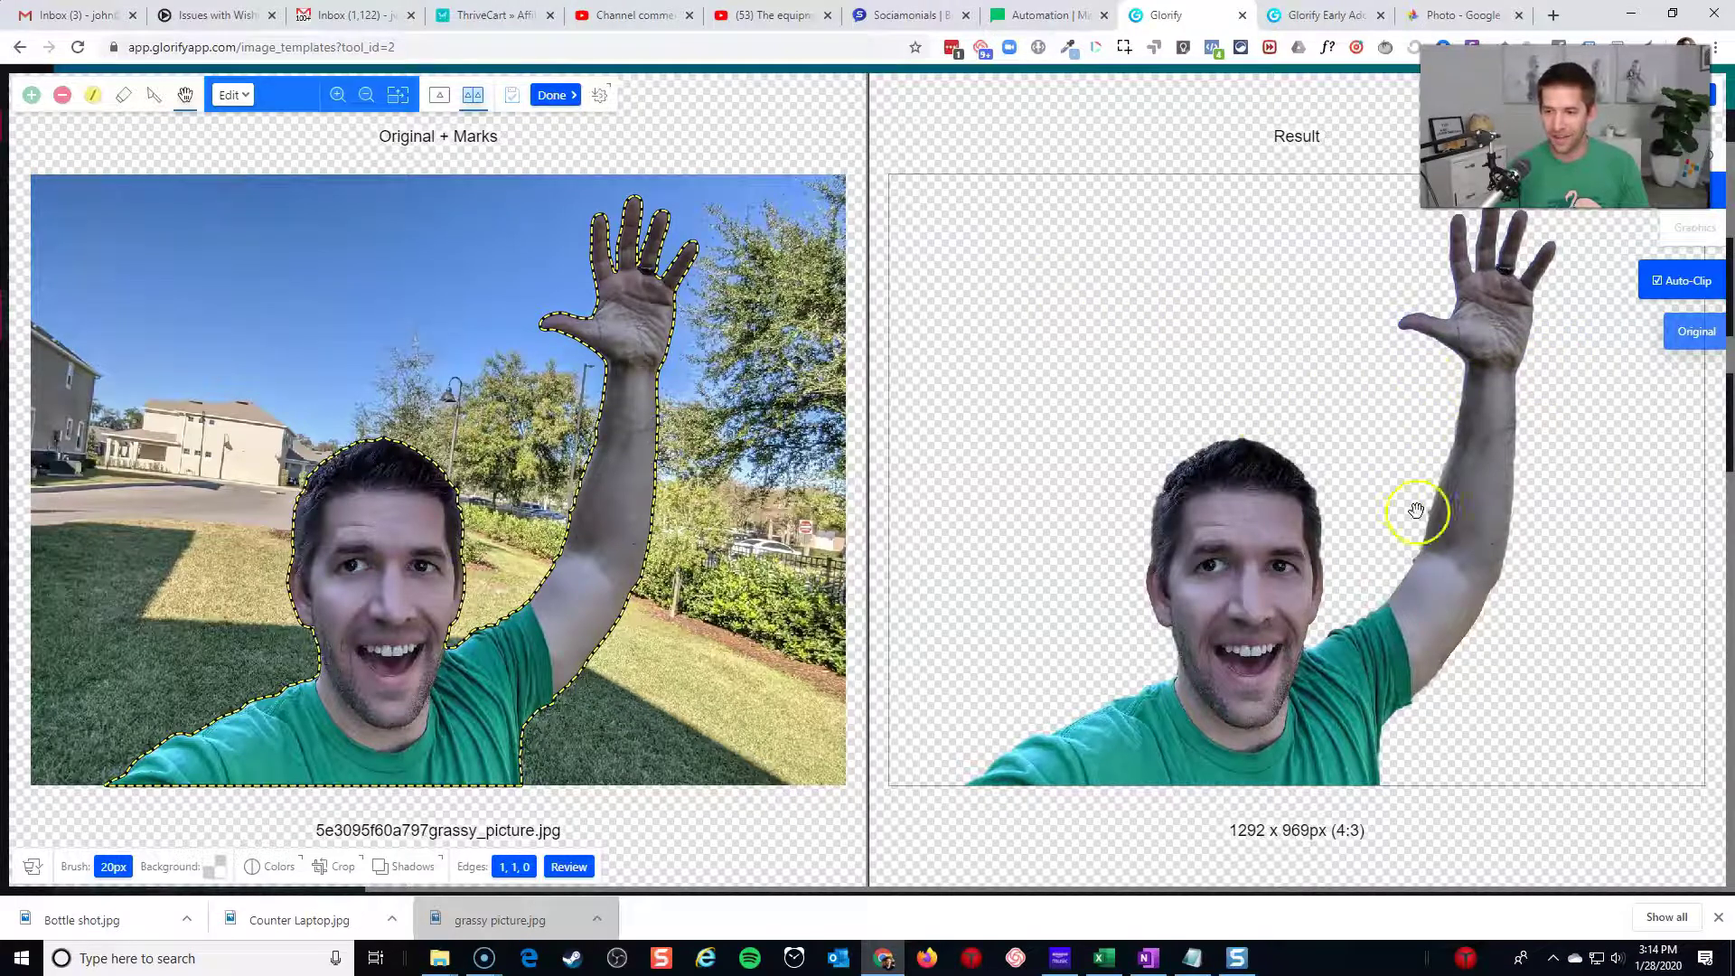
pyautogui.scroll(3, 502, 525)
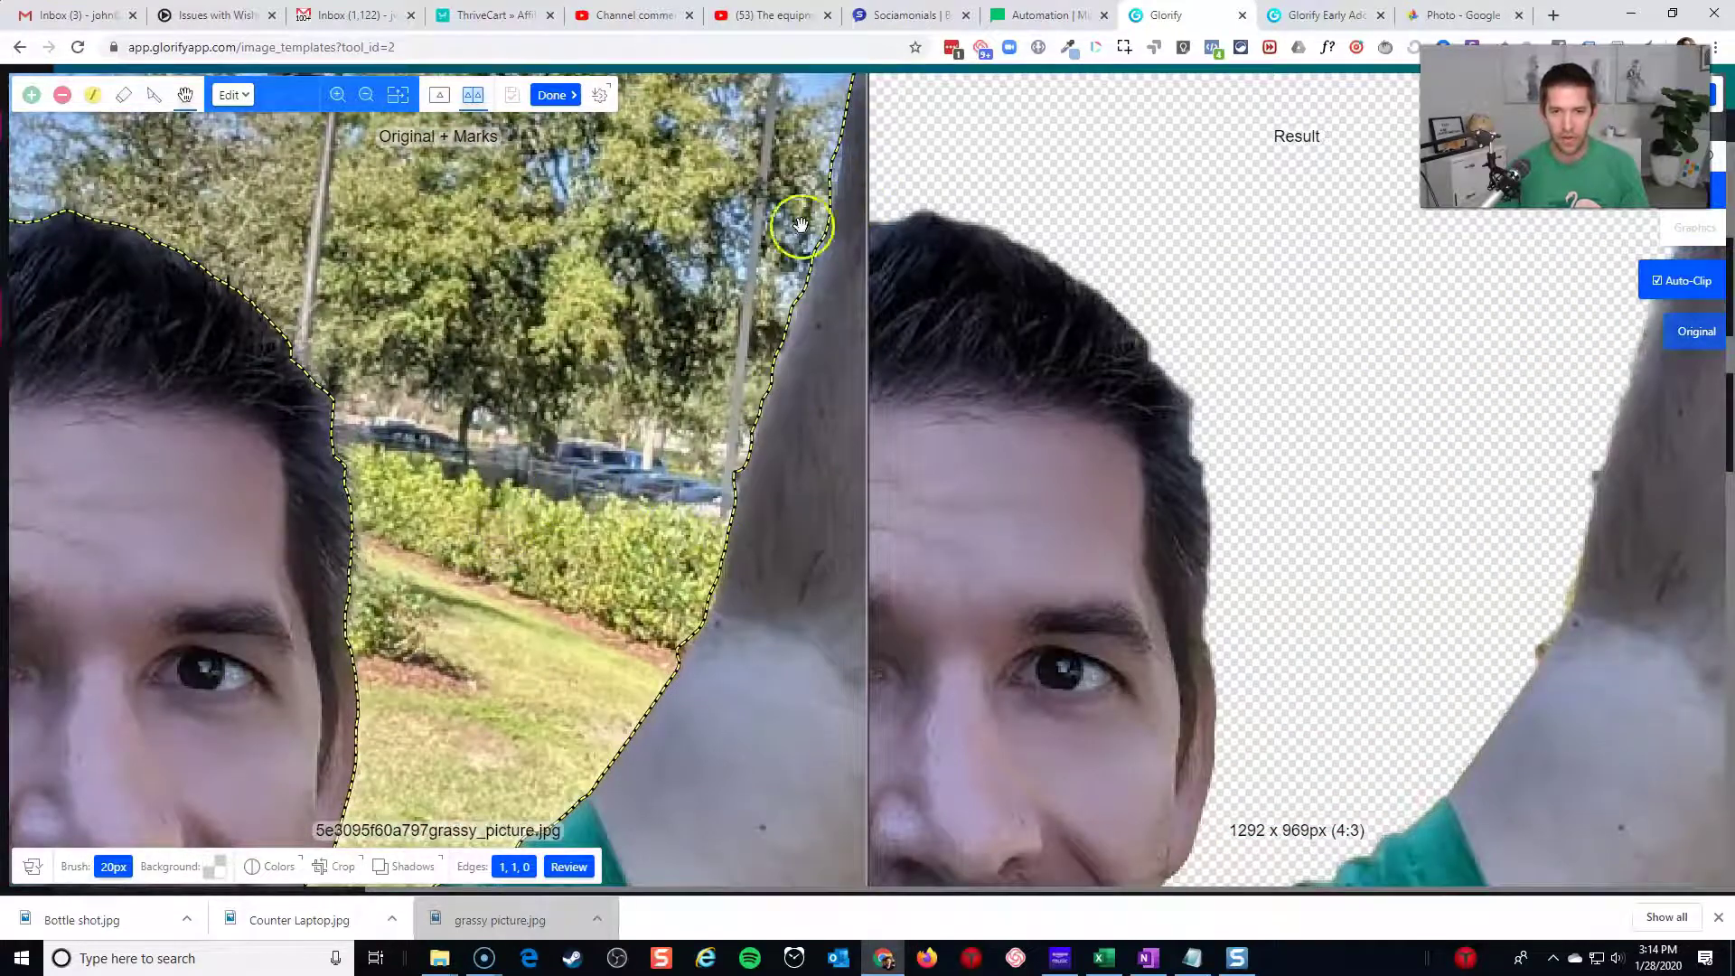
pyautogui.moveTo(964, 429); pyautogui.dragTo(657, 427)
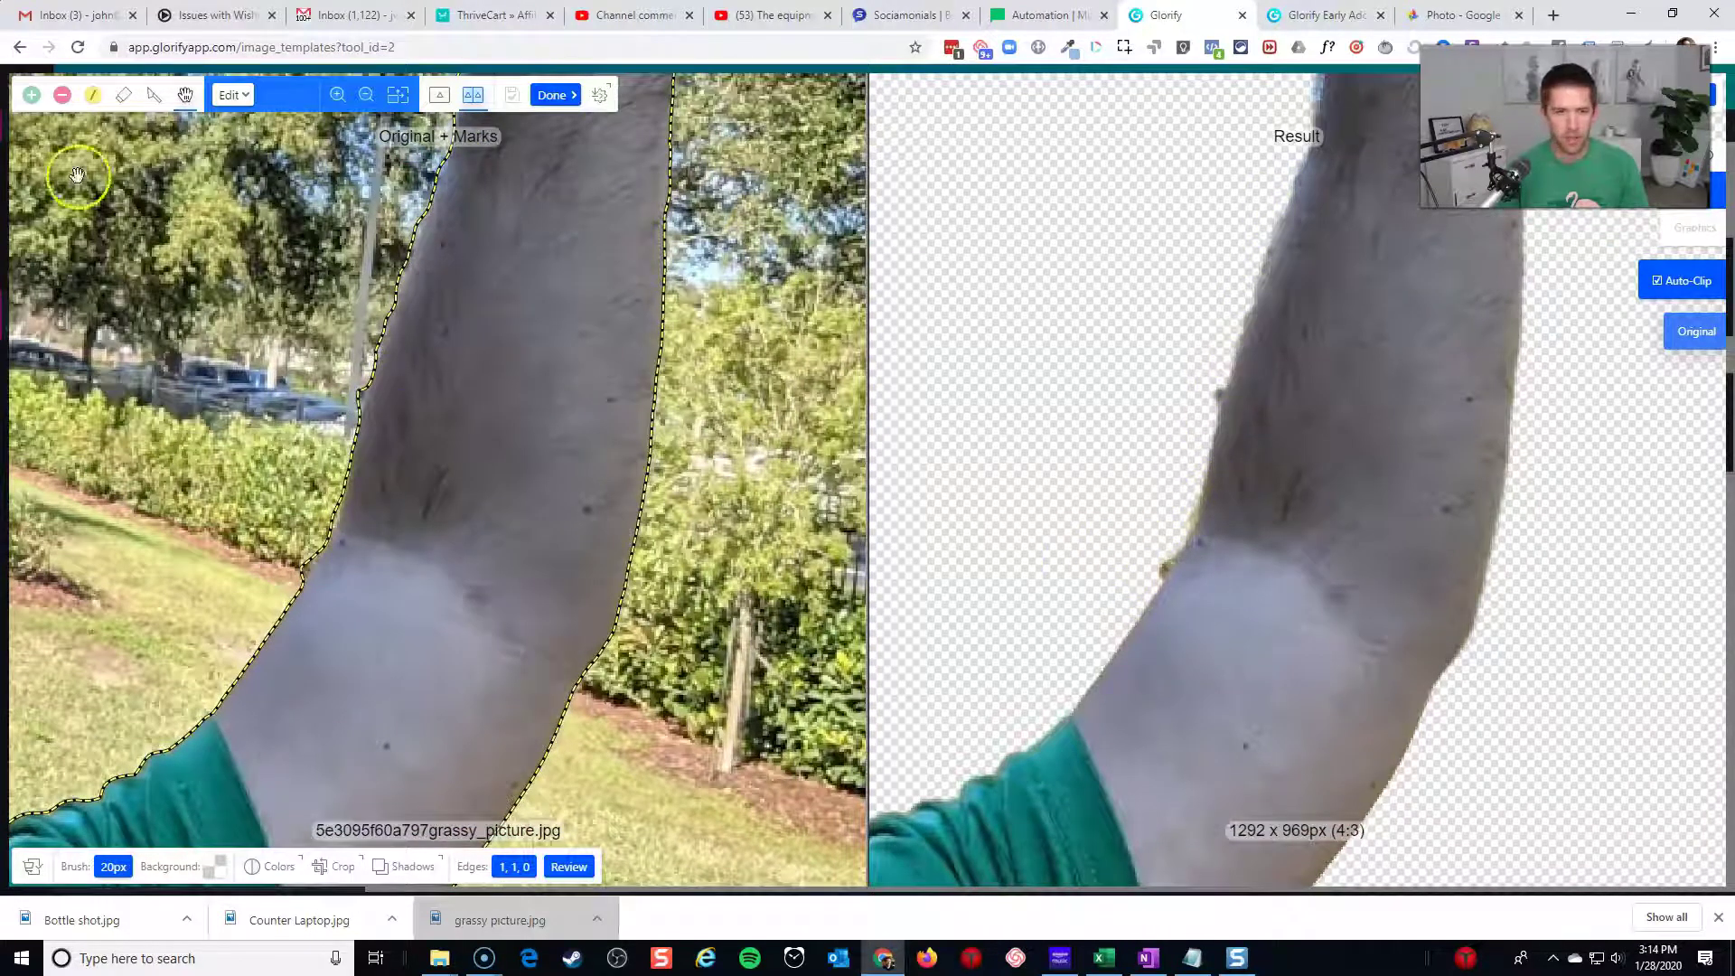
pyautogui.click(349, 397)
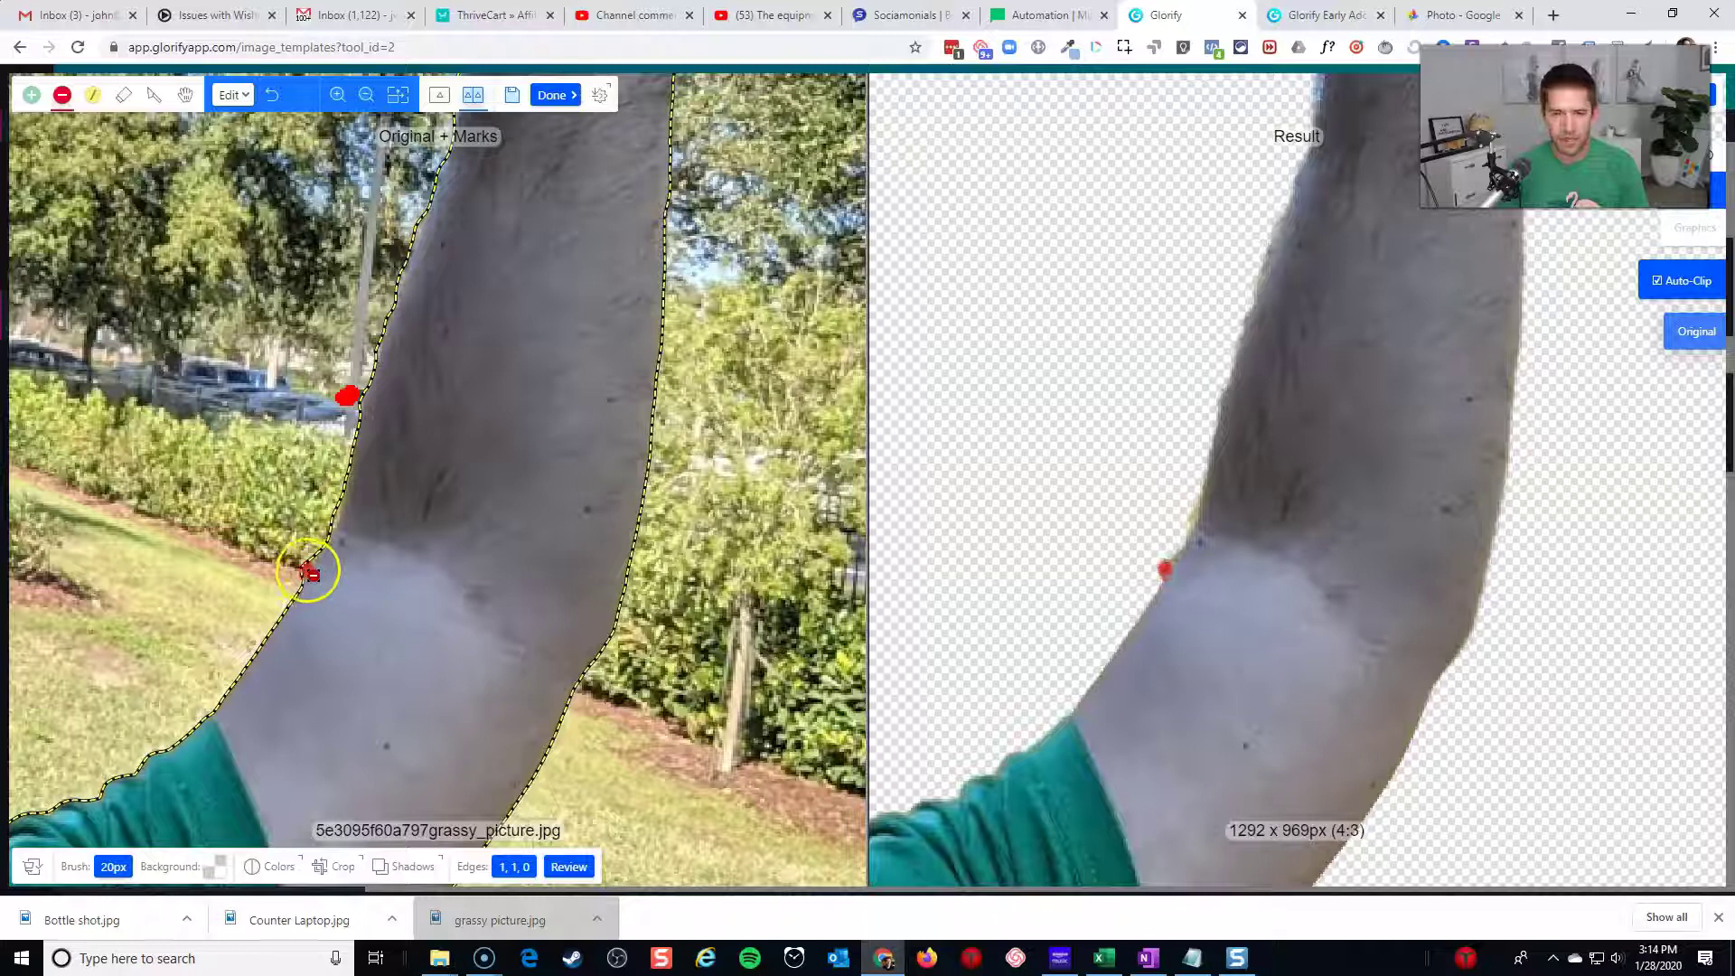
pyautogui.click(308, 565)
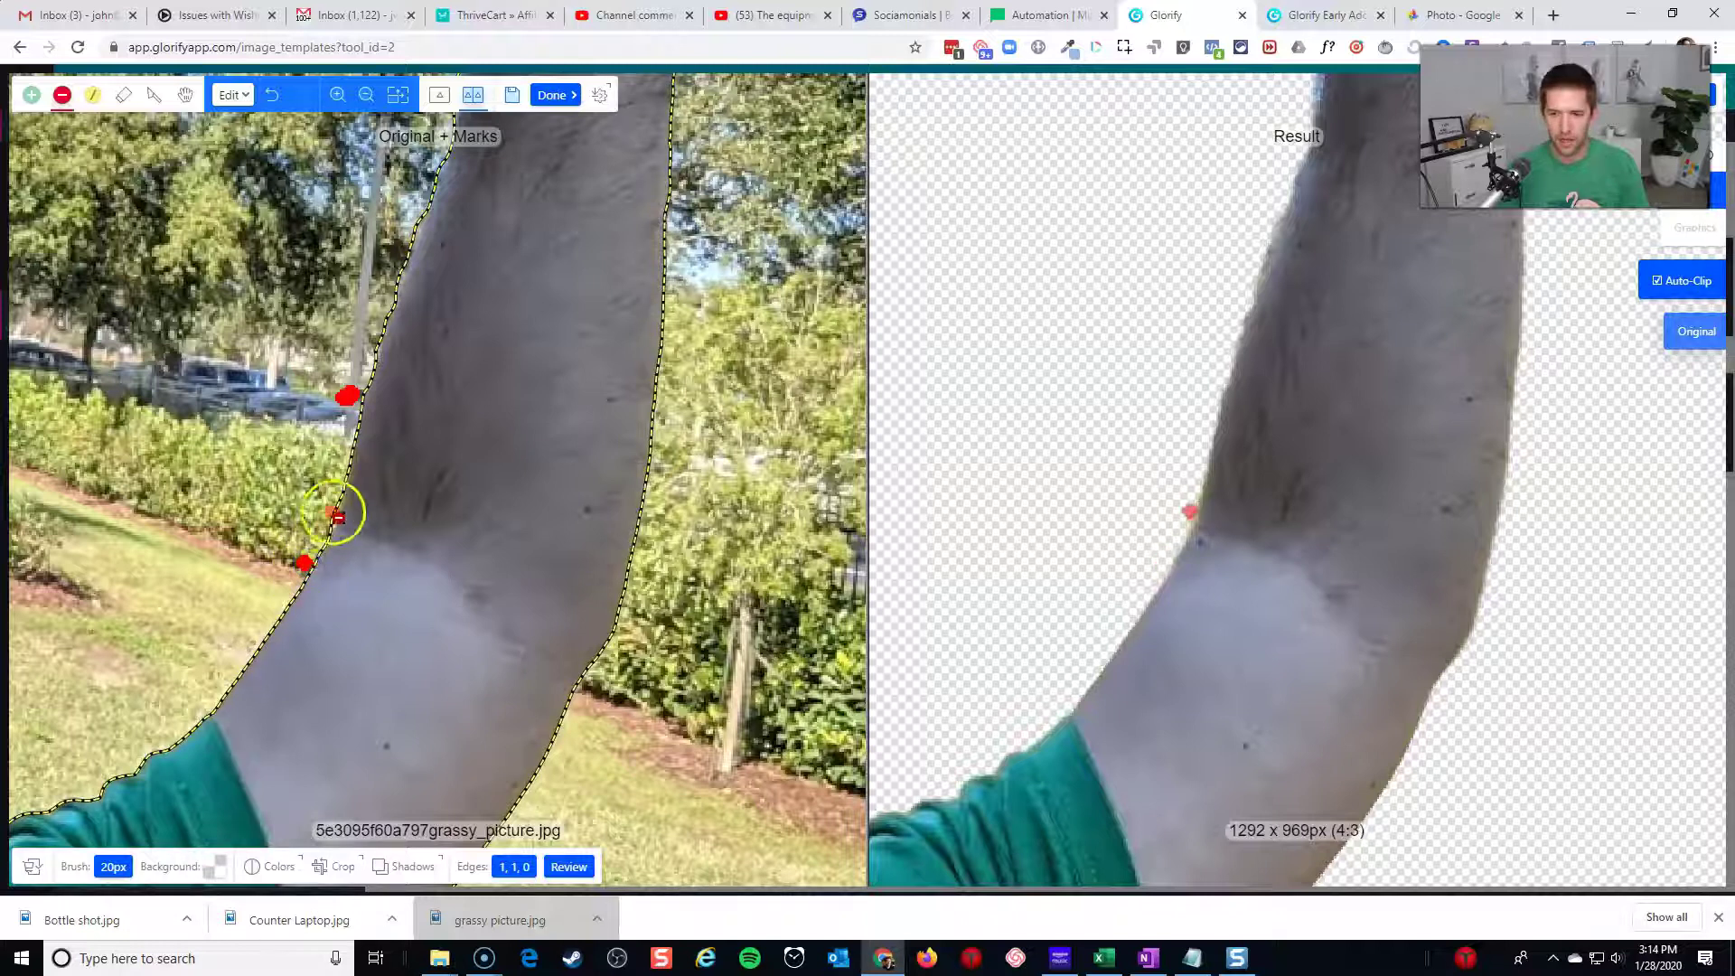
pyautogui.click(335, 513)
pyautogui.click(237, 567)
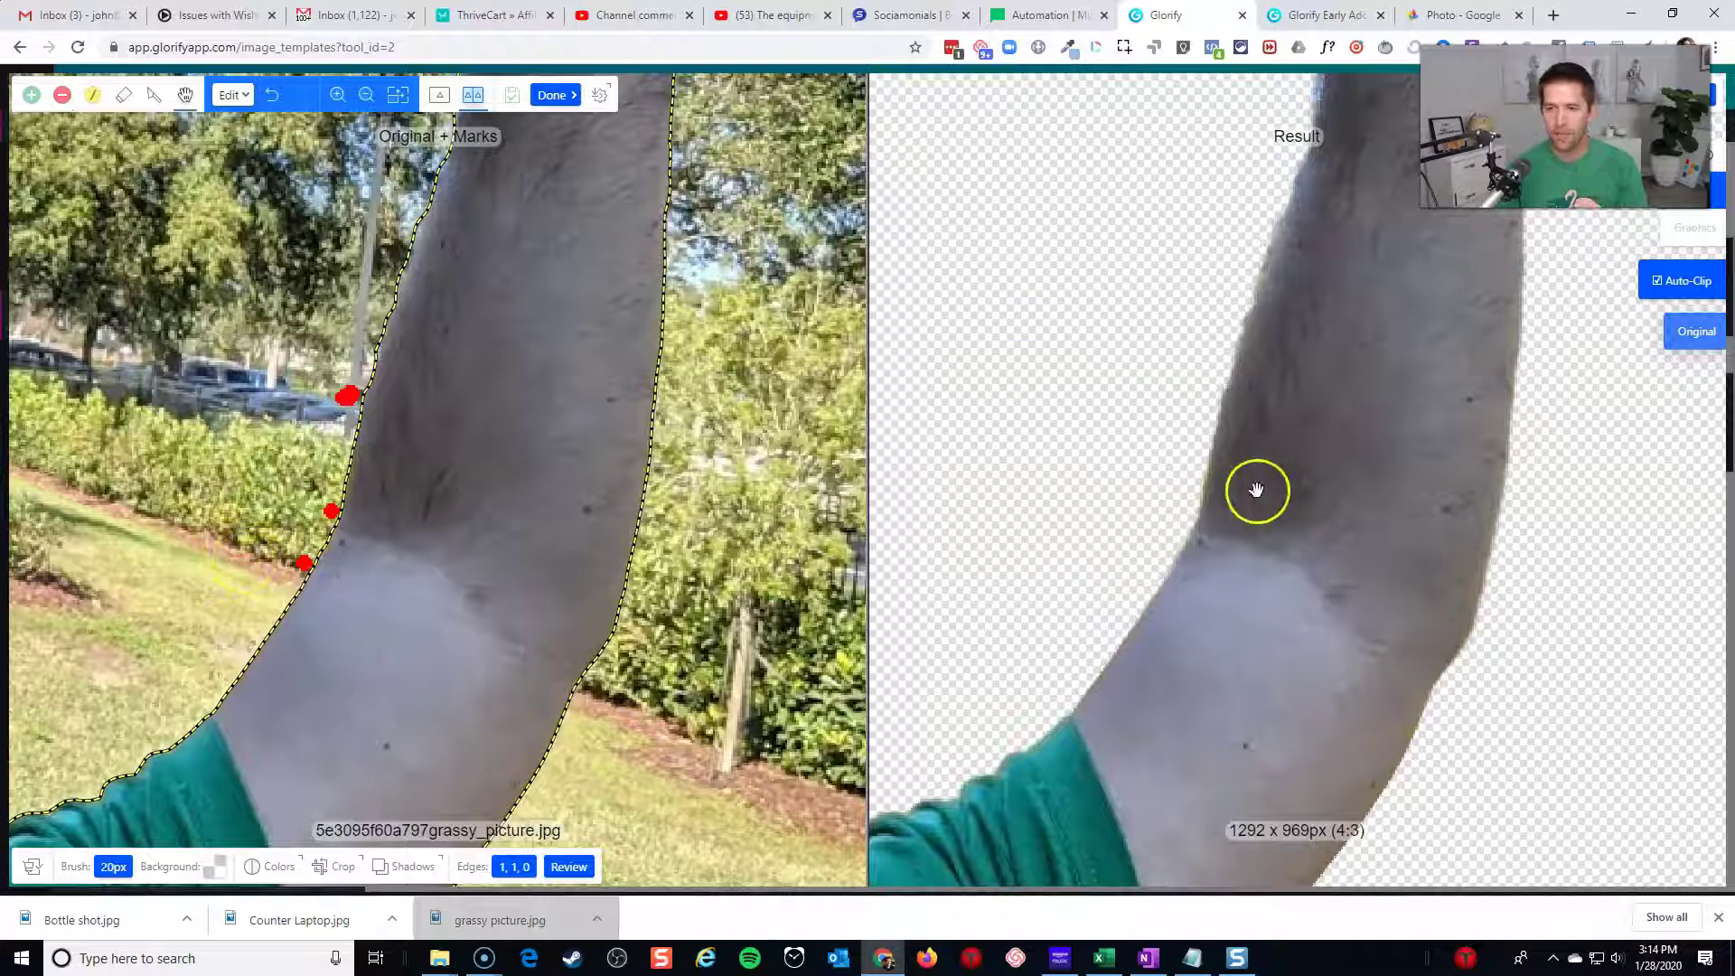
# - Mark the background along the upper and lower arm edges for removal
pyautogui.moveTo(1362, 386); pyautogui.dragTo(1258, 573)
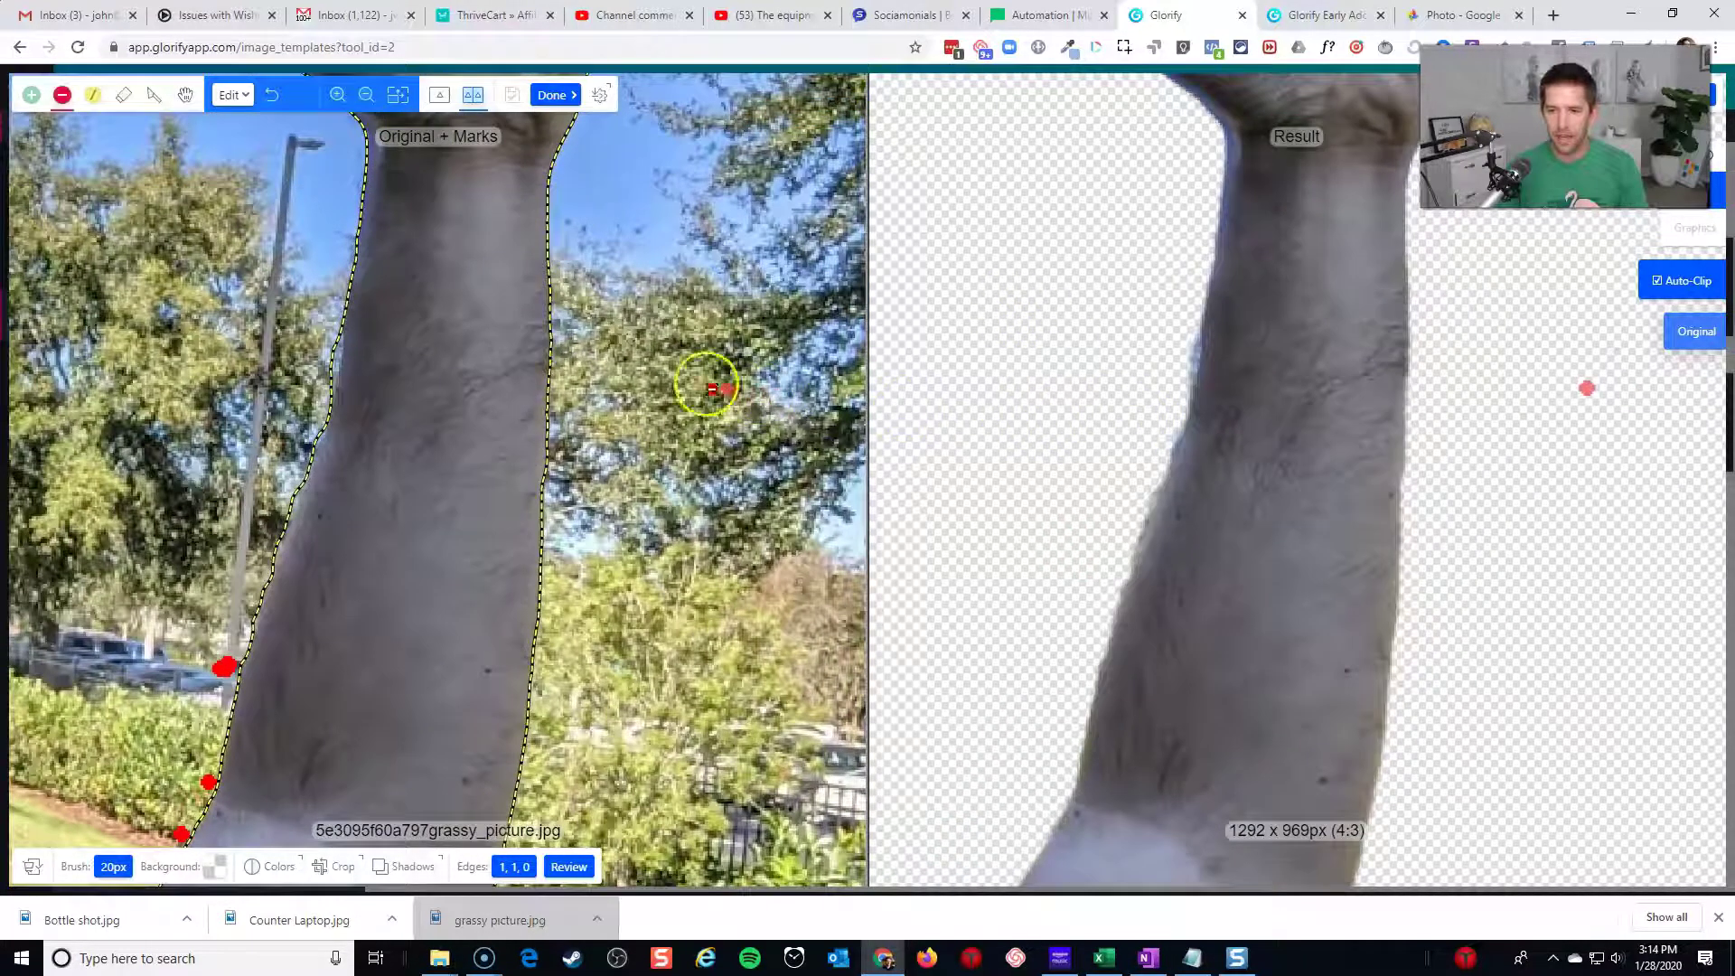
pyautogui.click(330, 358)
pyautogui.click(312, 438)
pyautogui.click(290, 493)
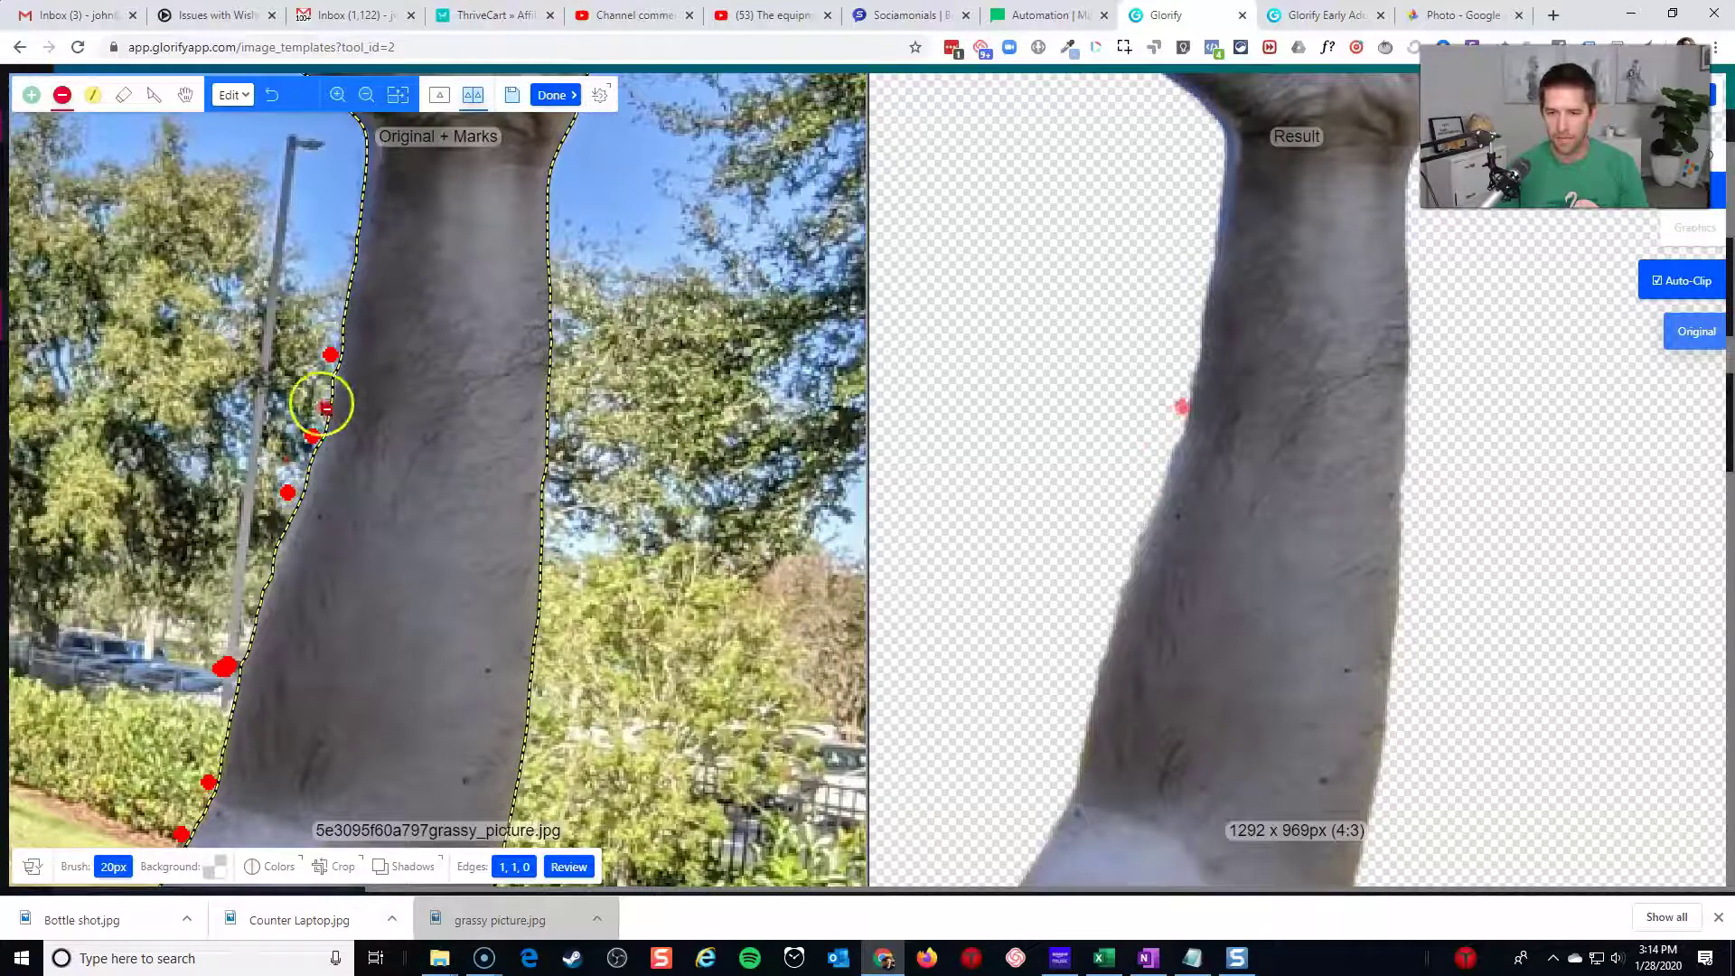
pyautogui.scroll(-5, 339, 396)
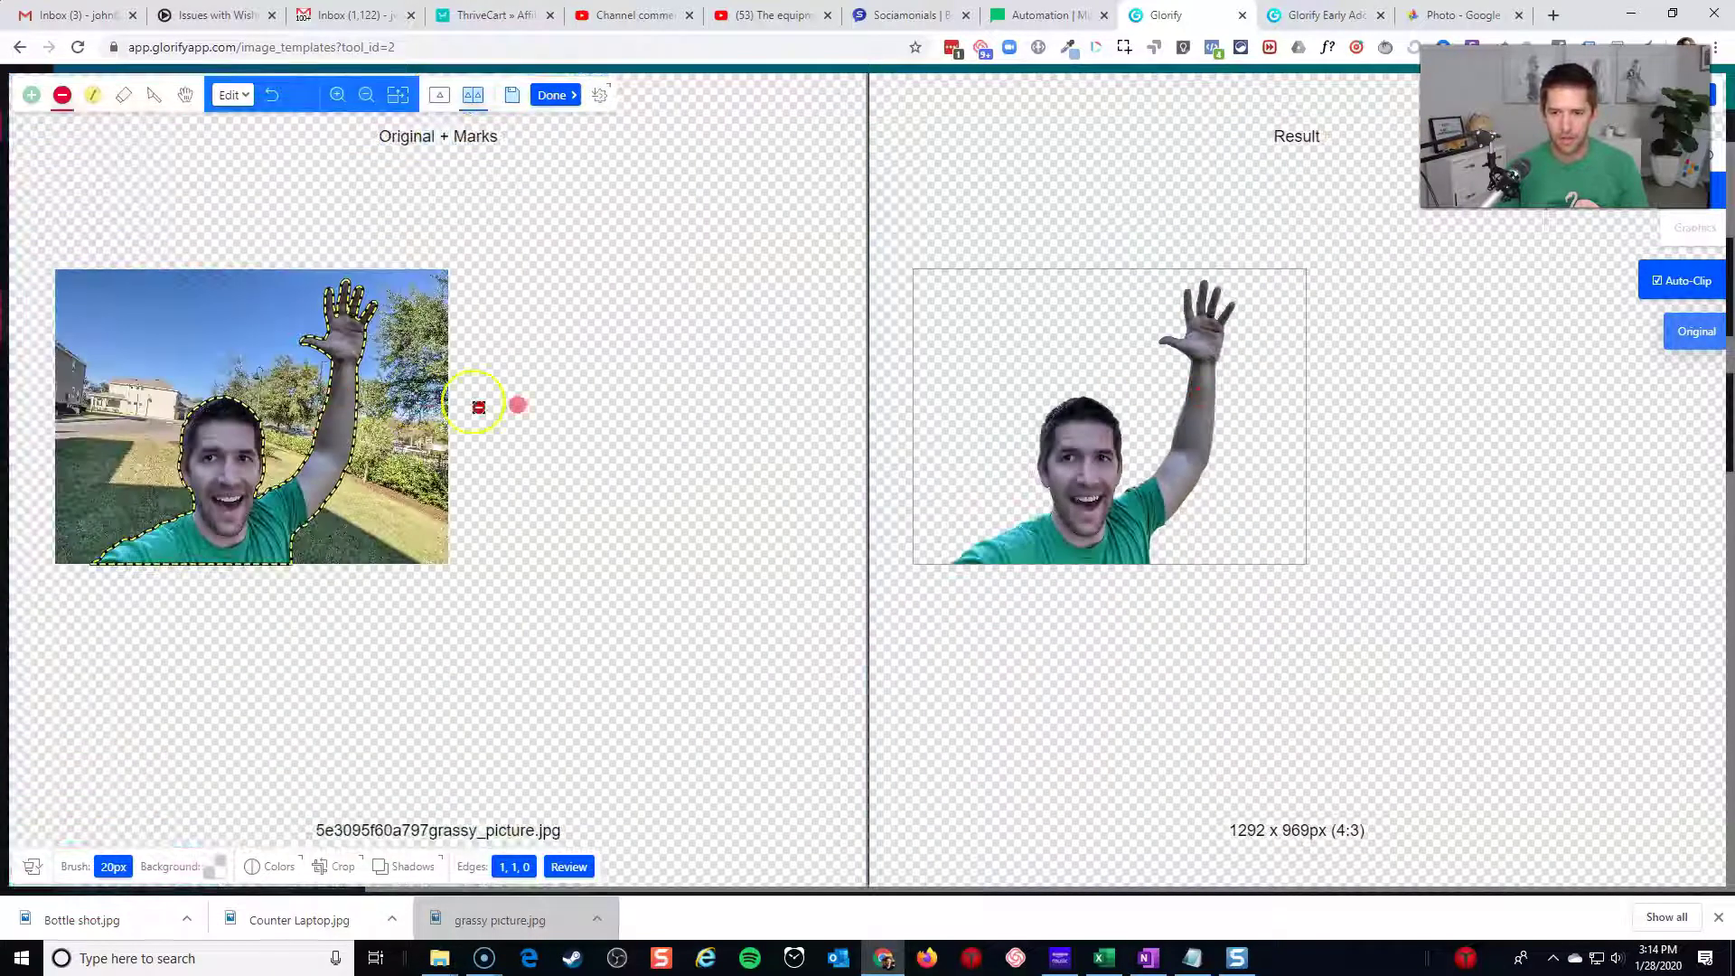
pyautogui.scroll(5, 96, 476)
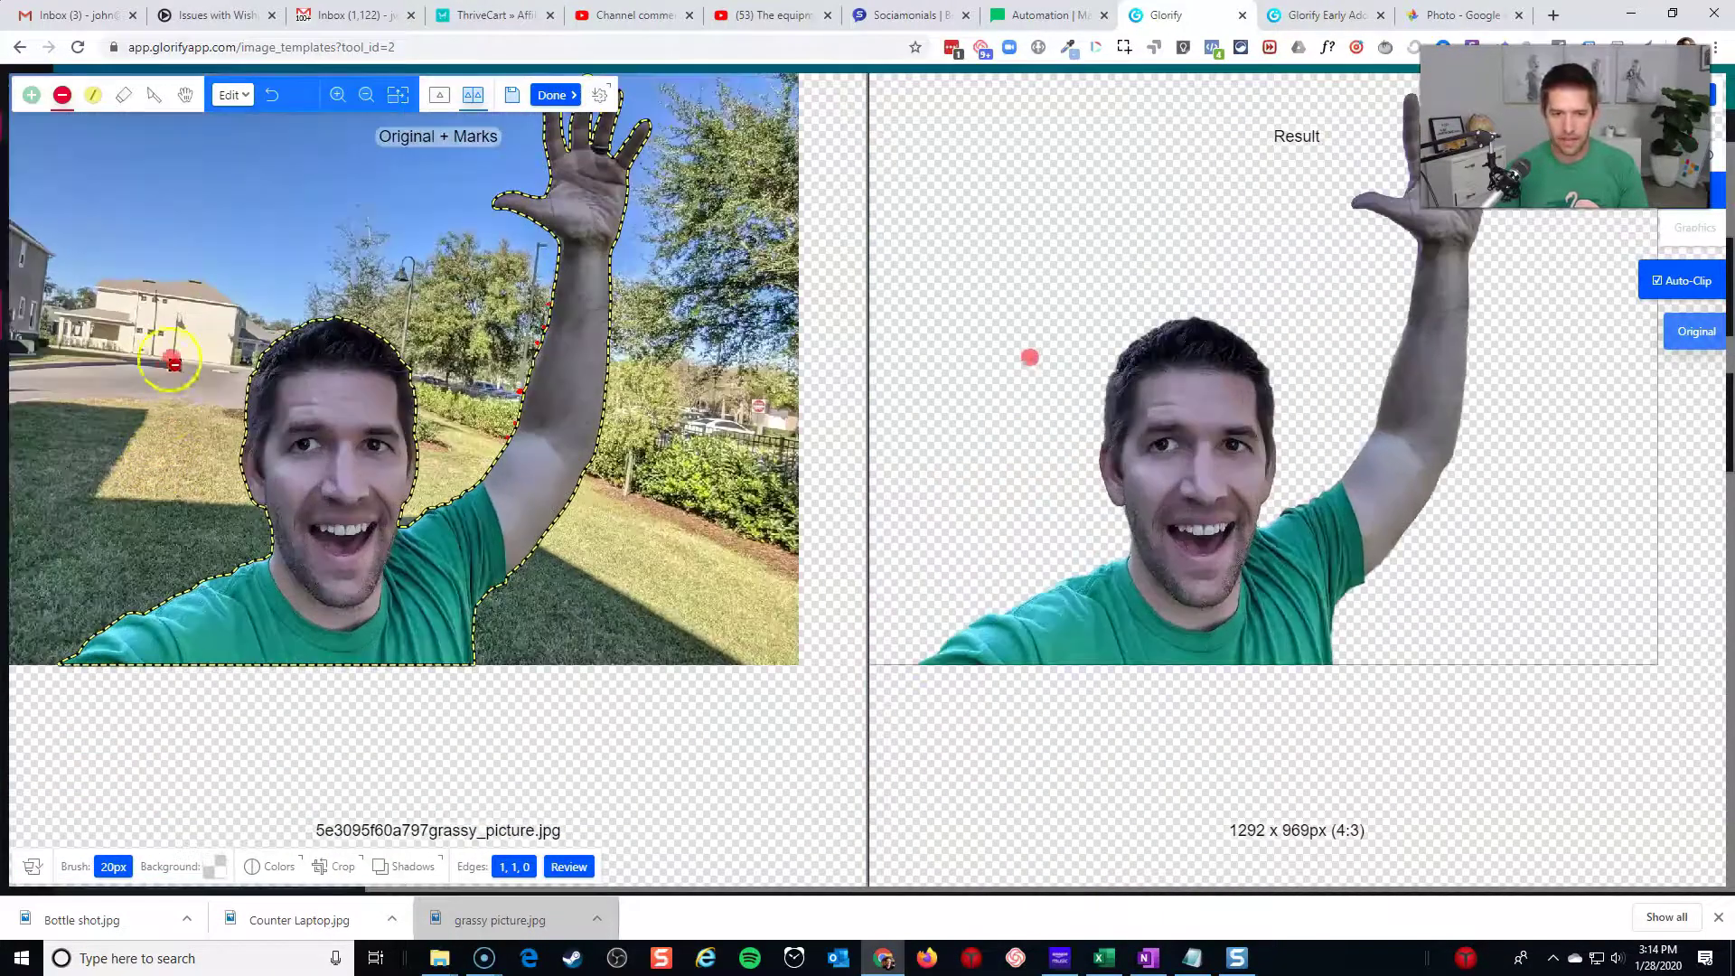
pyautogui.scroll(5, 303, 388)
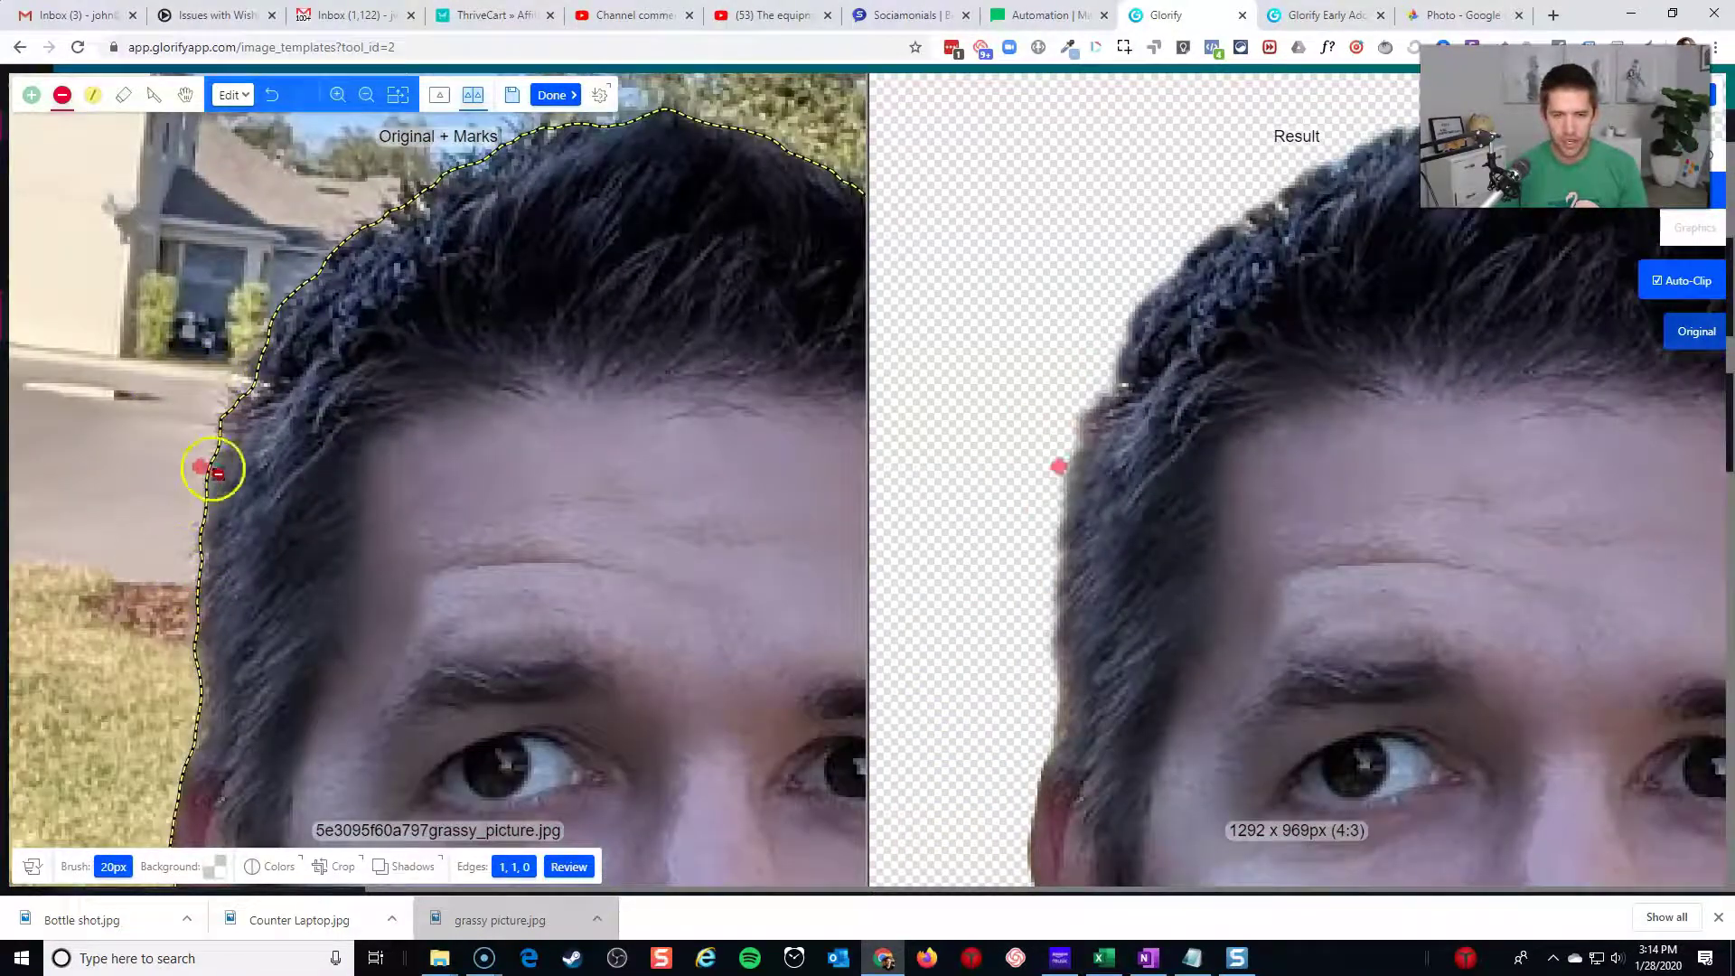
pyautogui.scroll(-5, 202, 361)
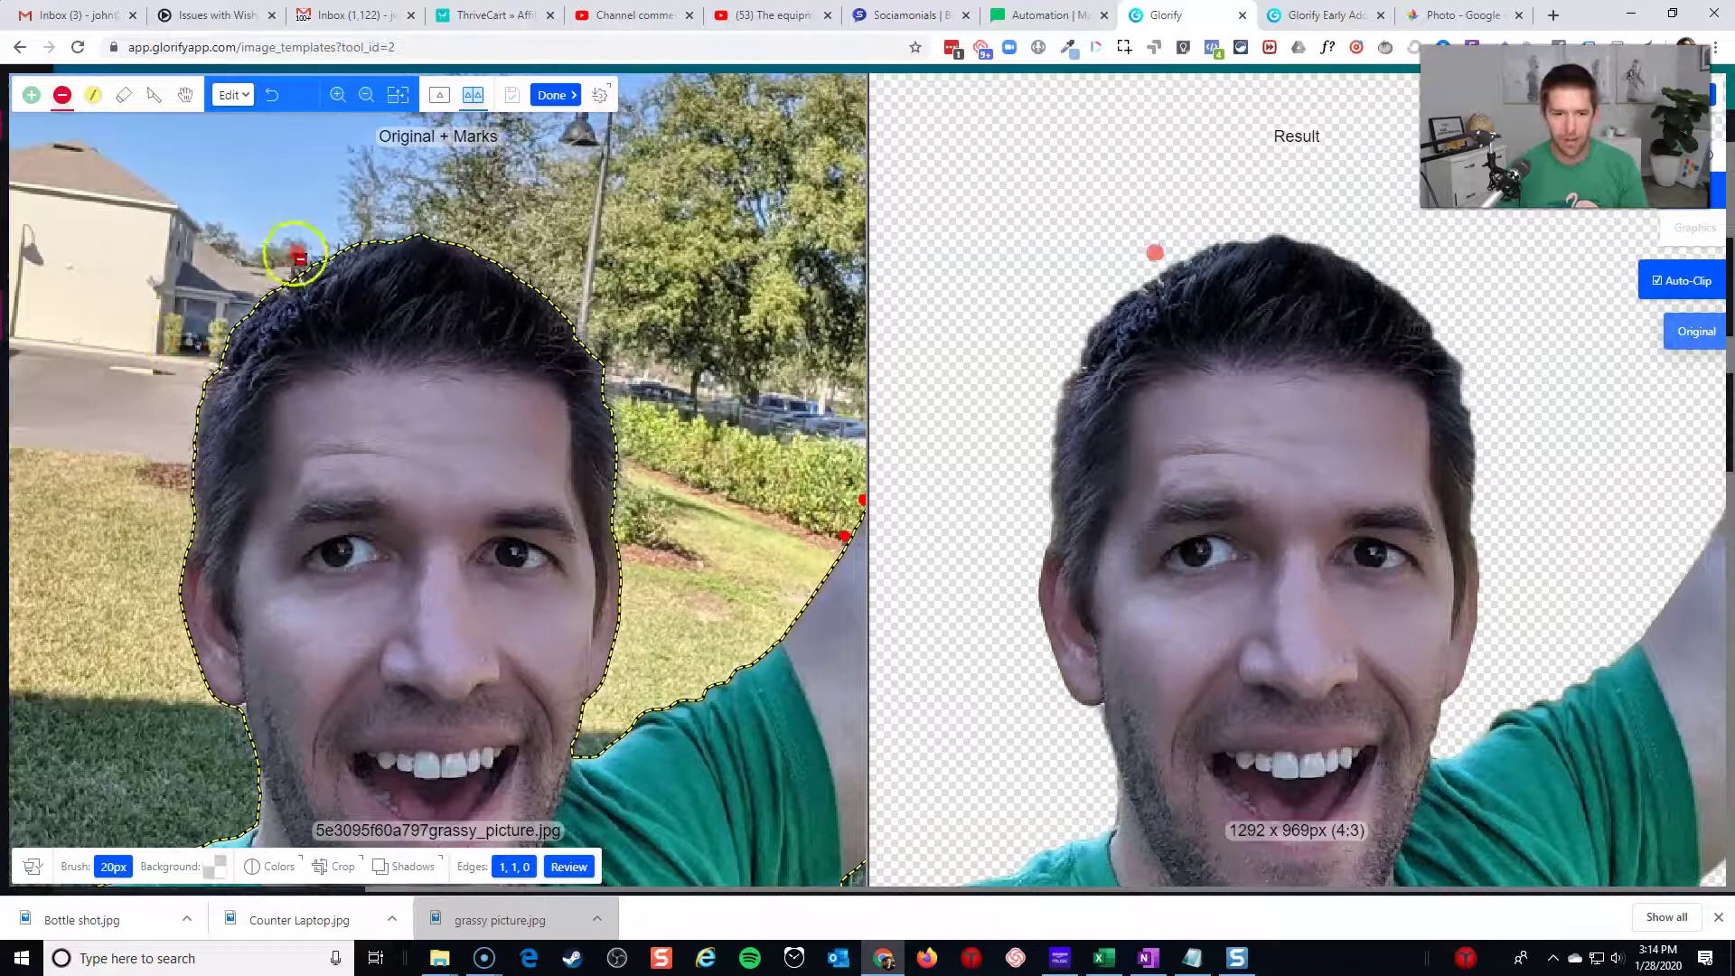
pyautogui.scroll(8, 322, 253)
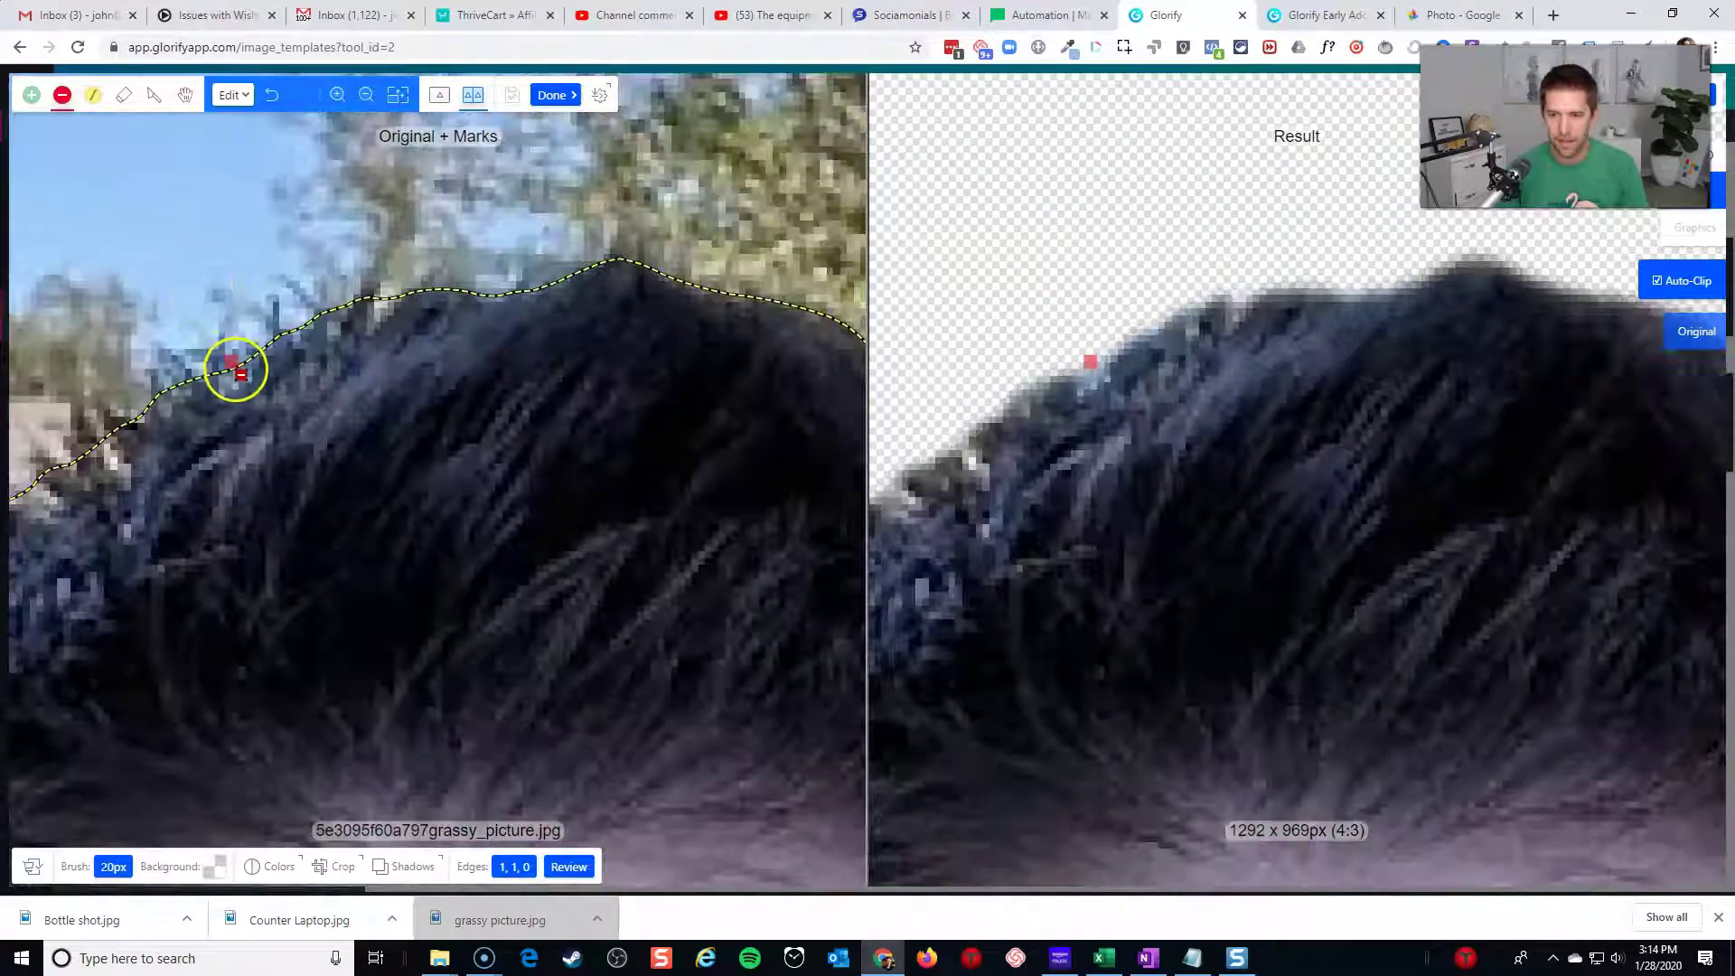
pyautogui.scroll(-8, 271, 302)
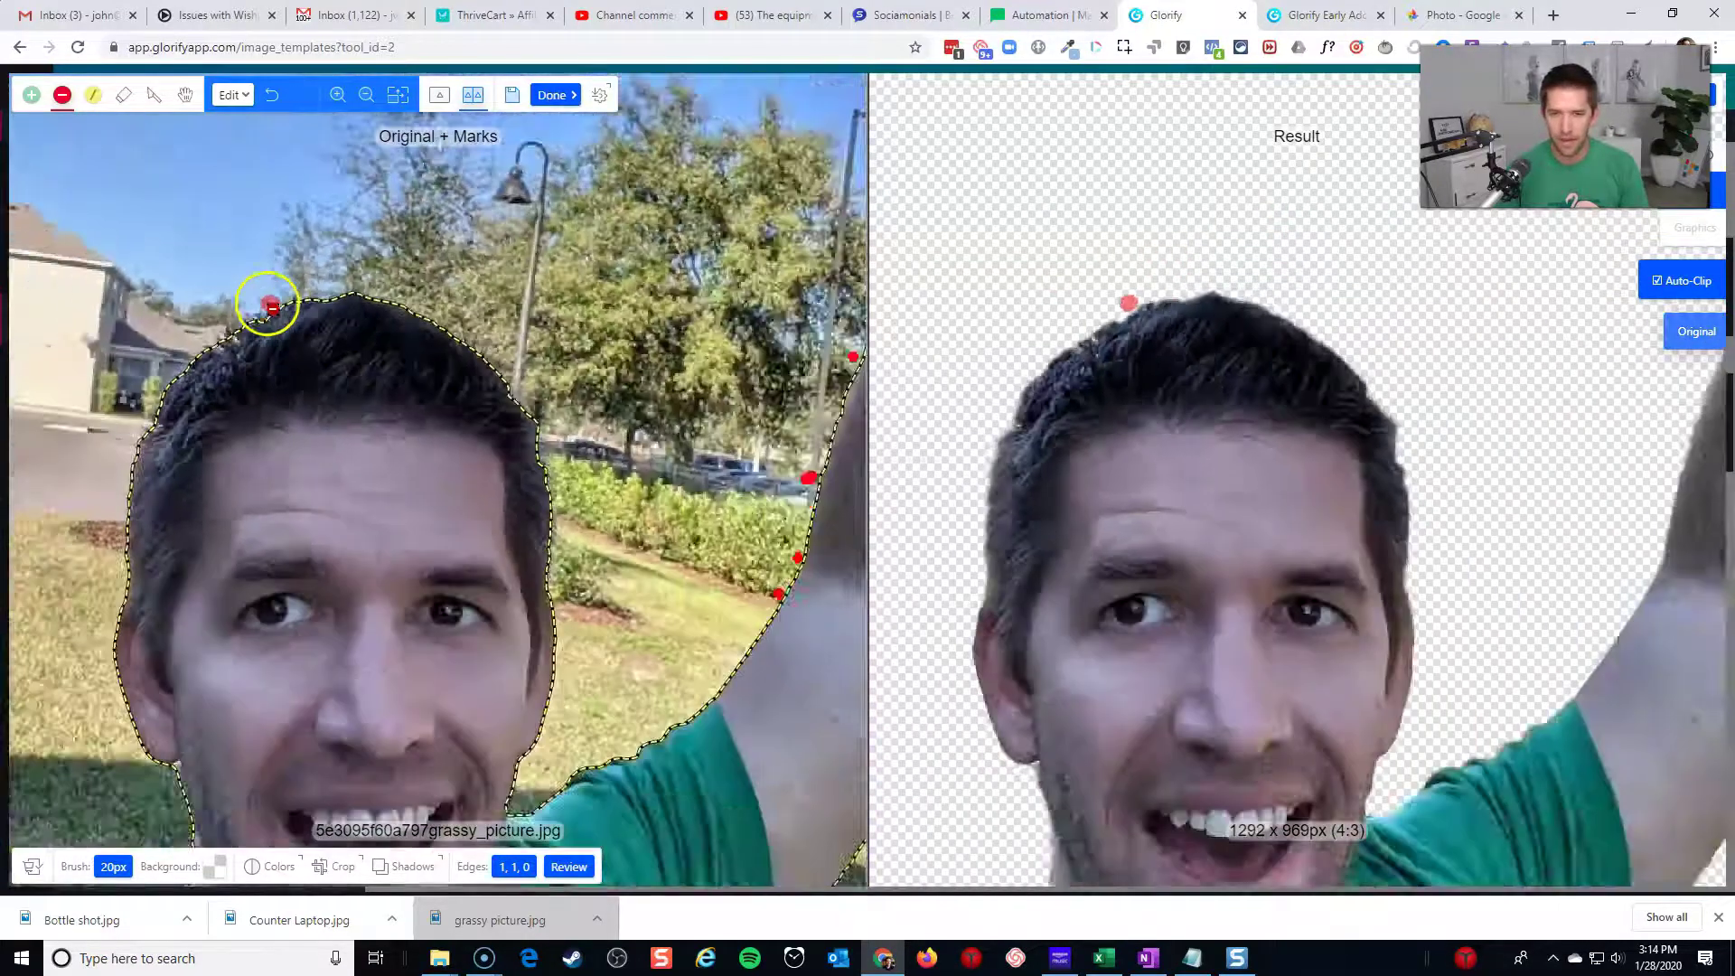
pyautogui.scroll(-3, 250, 312)
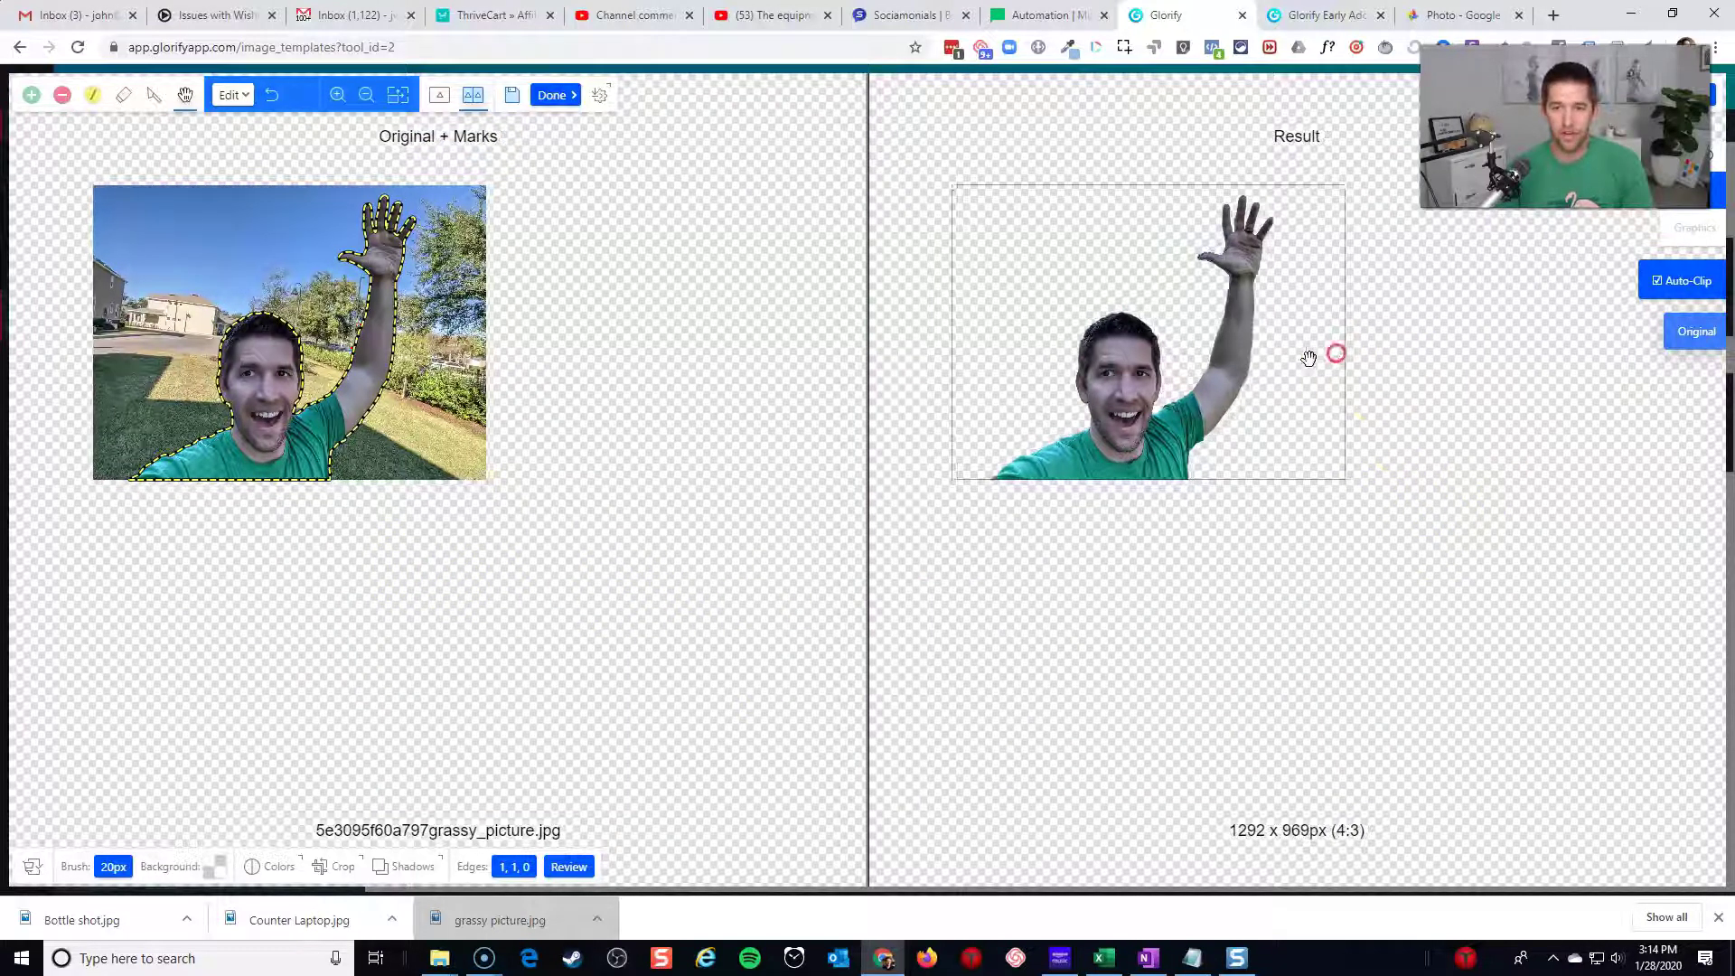
pyautogui.scroll(6, 389, 294)
pyautogui.scroll(3, 389, 293)
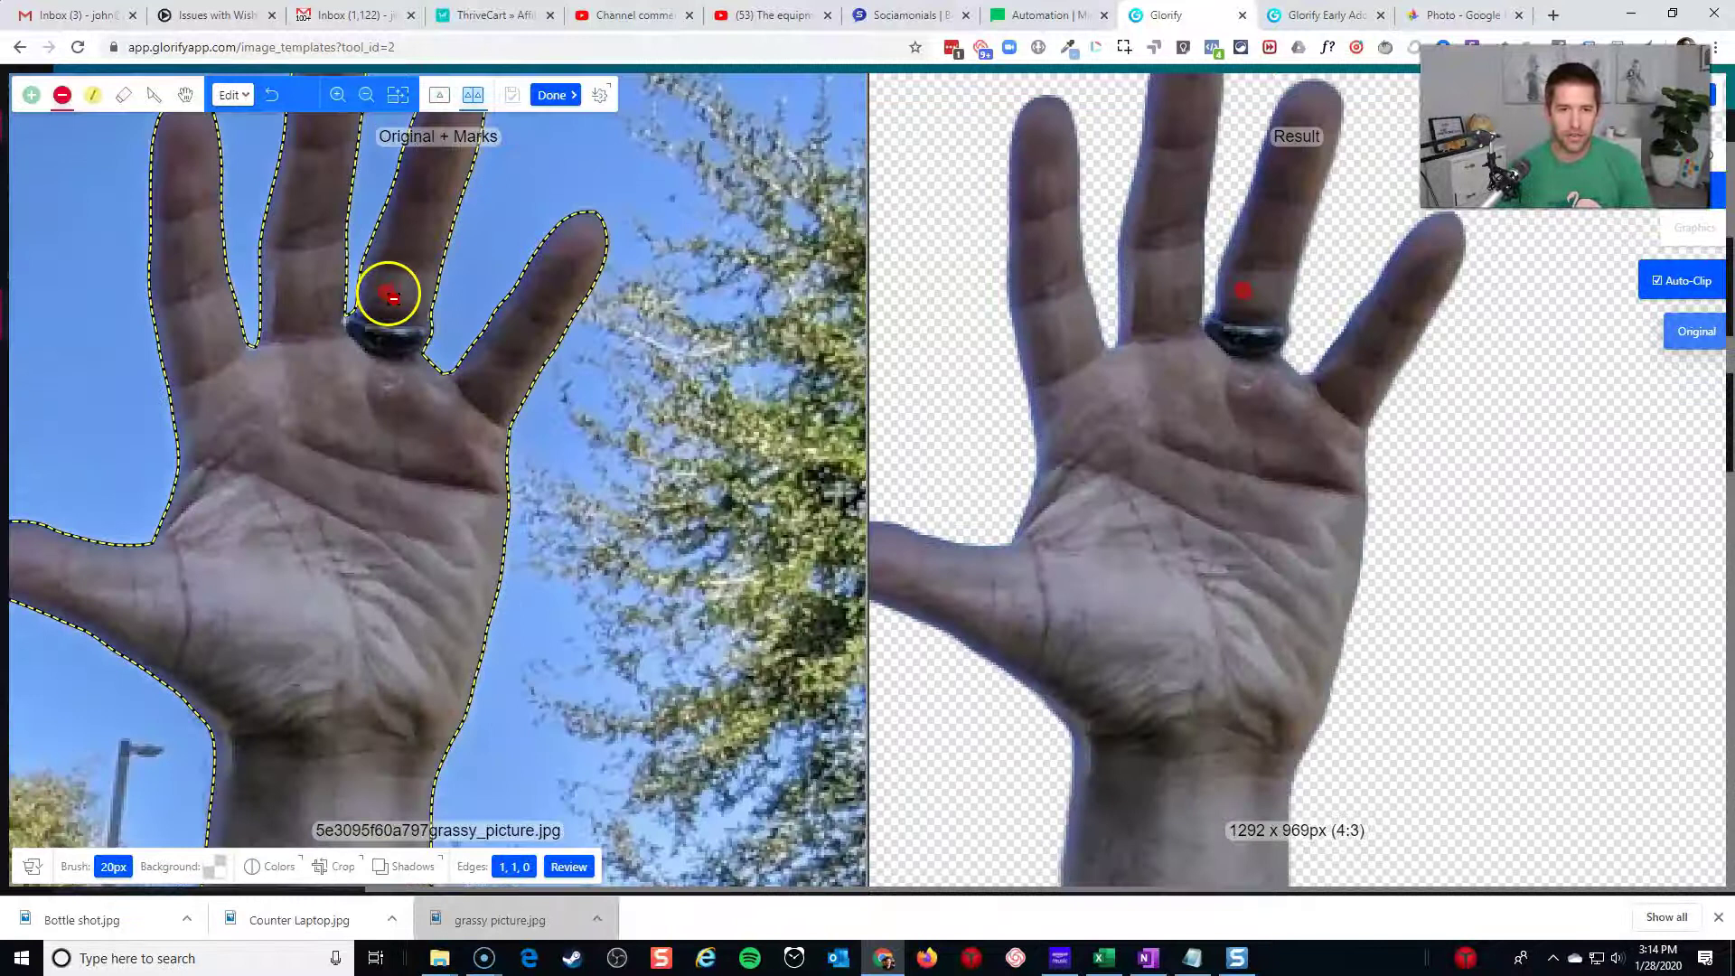
pyautogui.scroll(6, 353, 302)
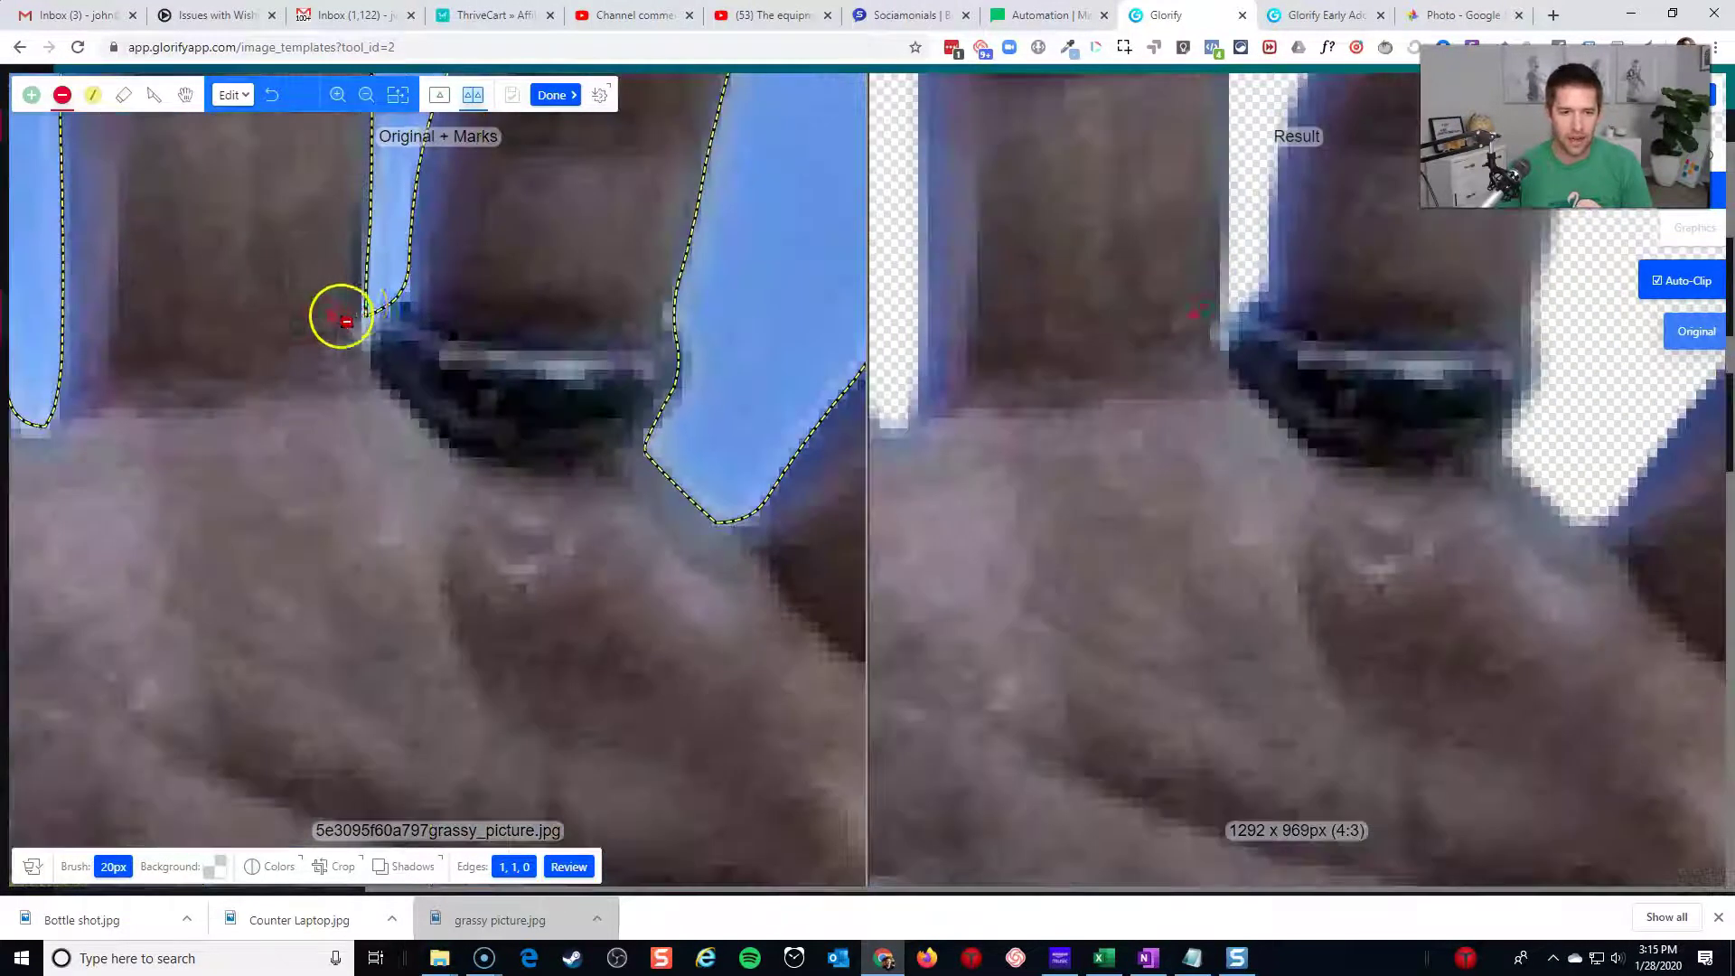
pyautogui.scroll(2, 385, 288)
# - Remove the sky gap beside the ring finger and apply the cut-out to the thumbnail
pyautogui.click(348, 352)
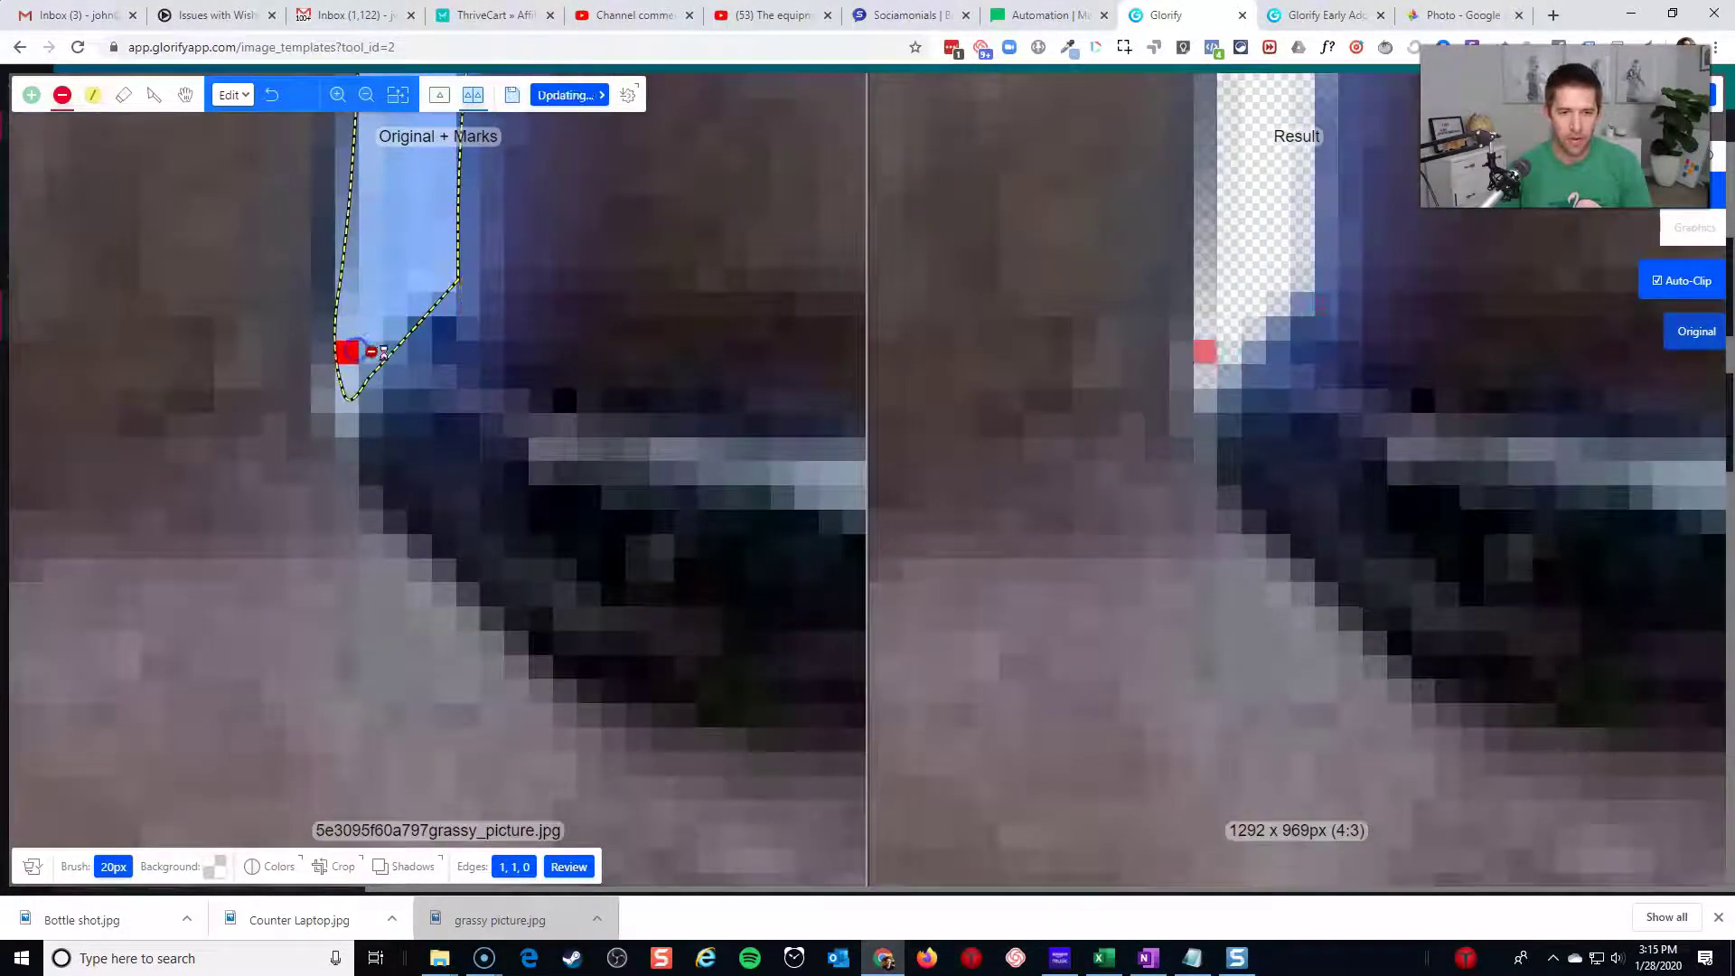
pyautogui.scroll(-8, 395, 298)
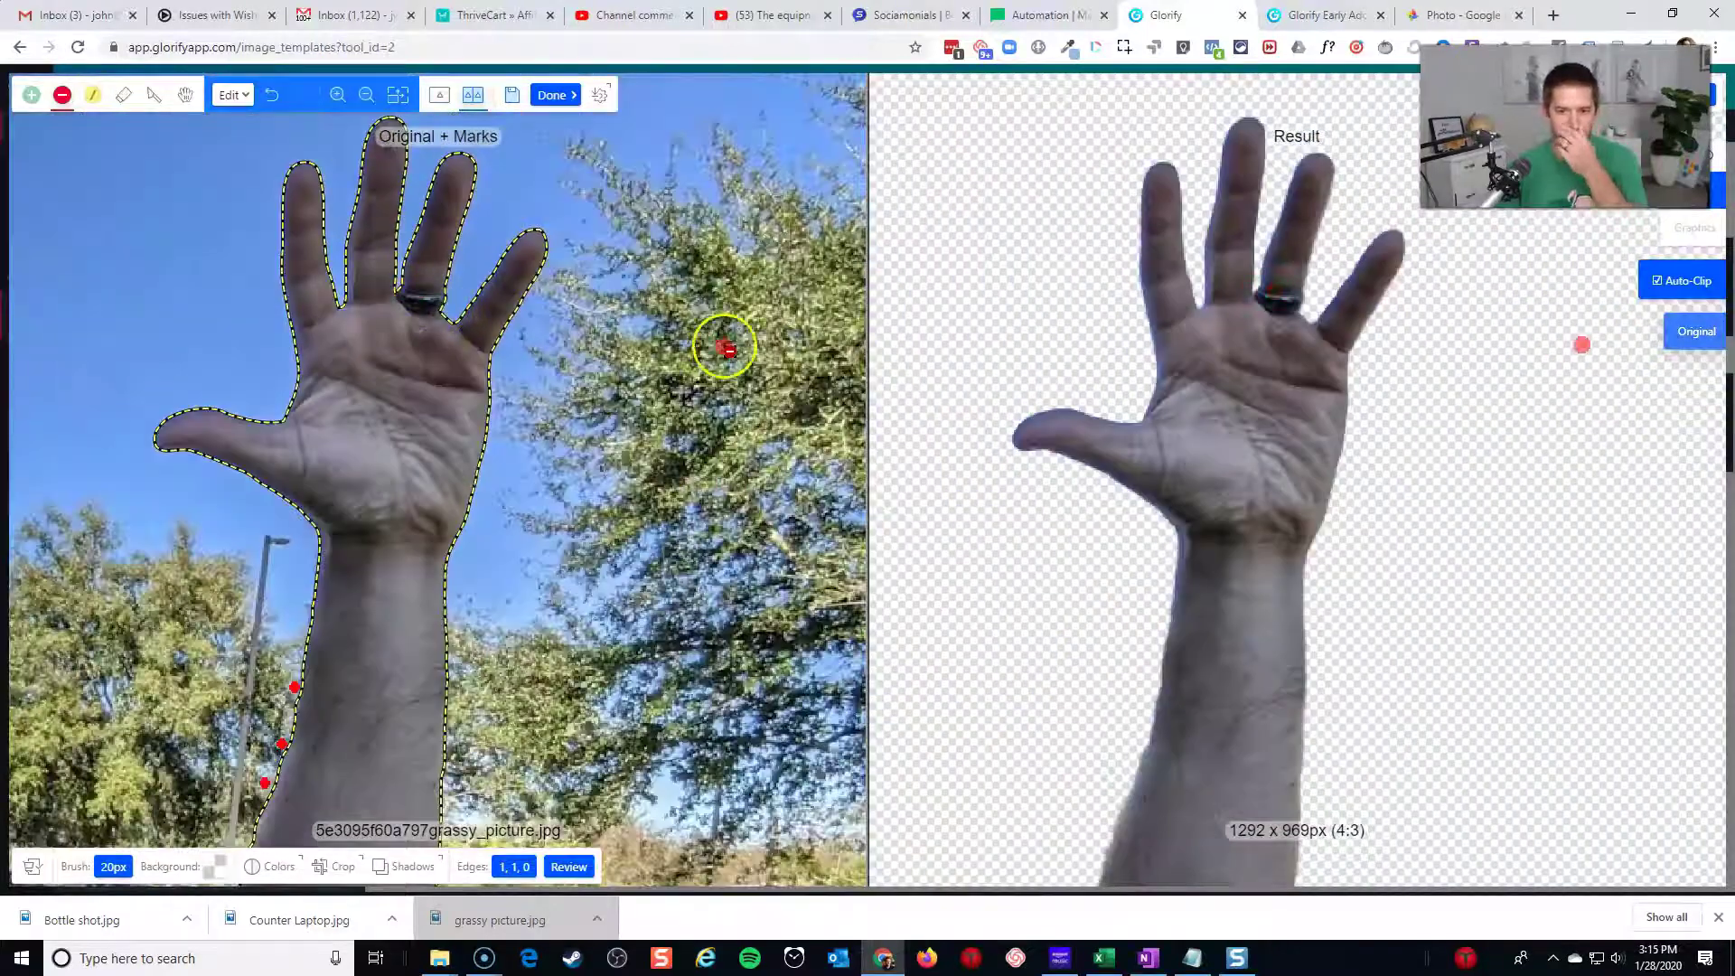
pyautogui.scroll(-2, 640, 362)
pyautogui.scroll(-2, 578, 375)
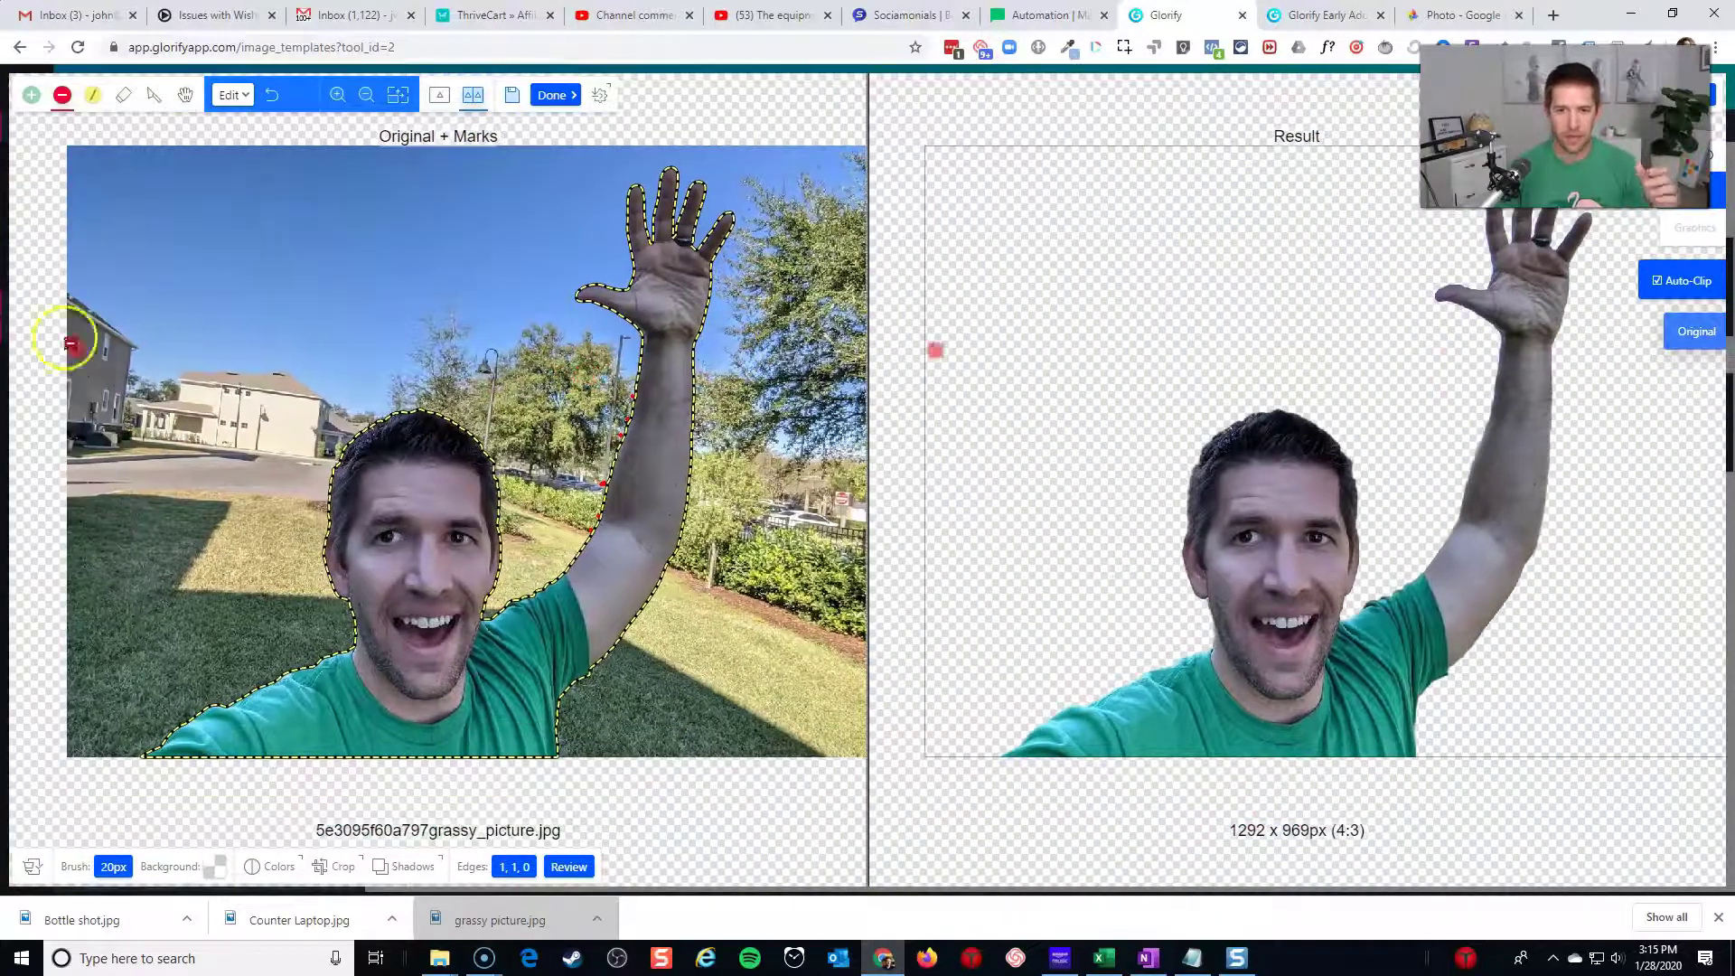
pyautogui.click(558, 95)
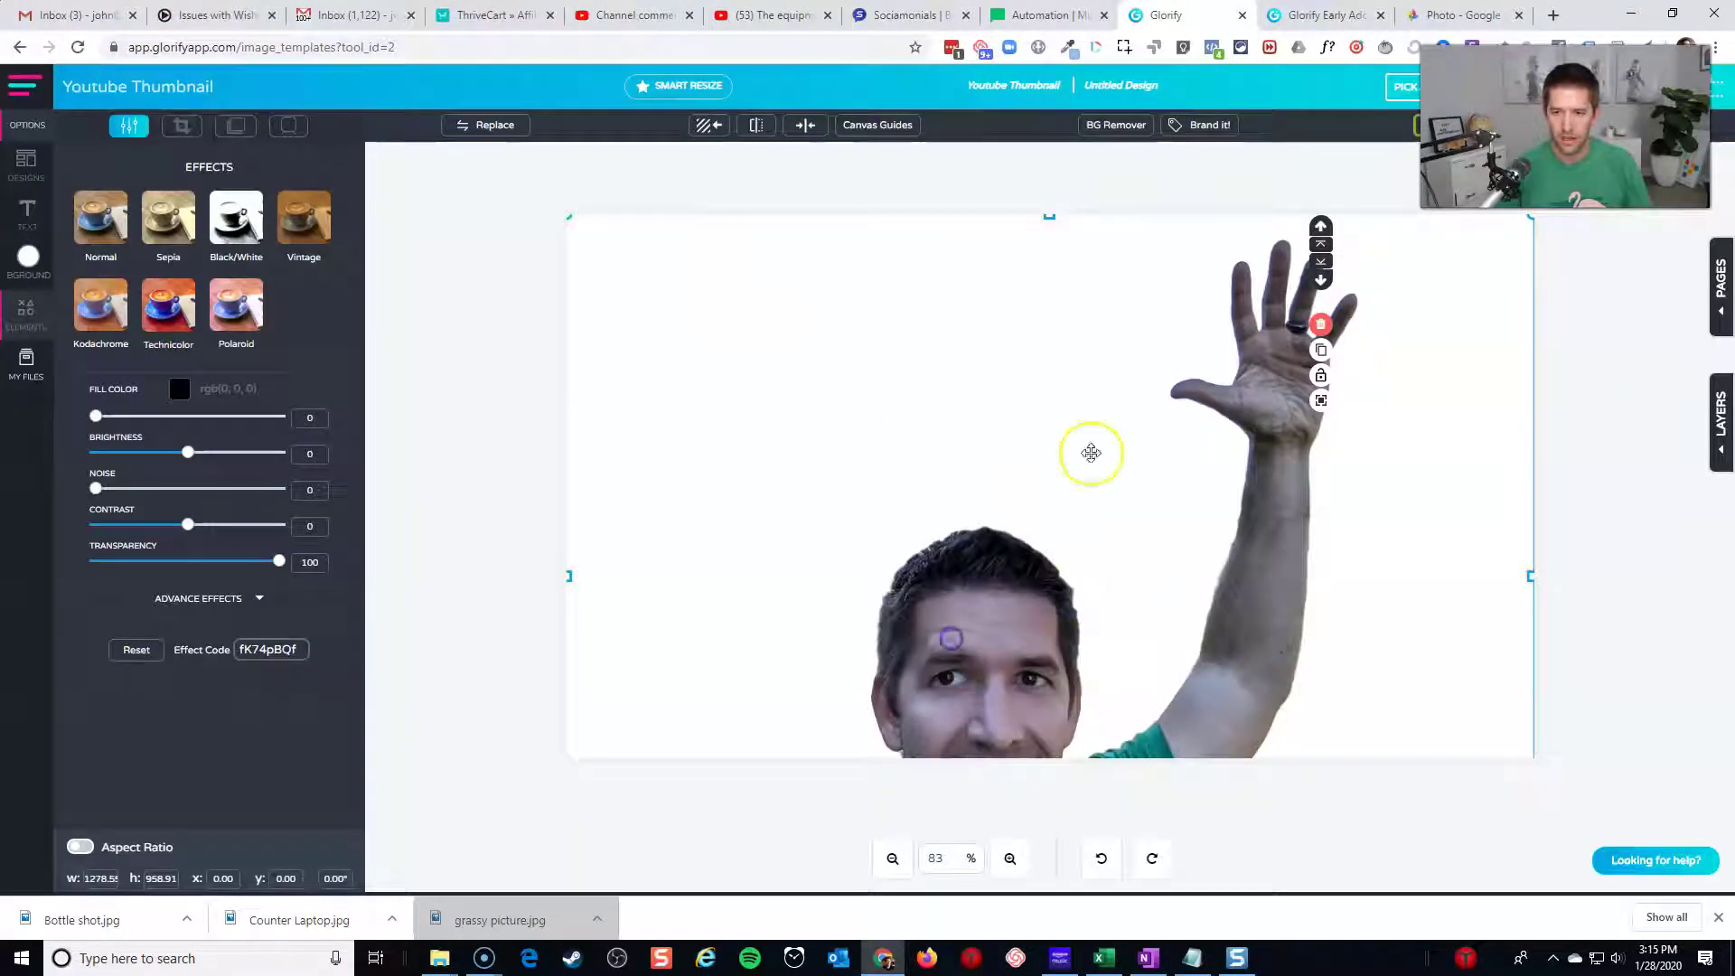
# - Scale the man cut-out to full canvas height and set it at the lower left
pyautogui.moveTo(1530, 217); pyautogui.dragTo(1159, 377)
pyautogui.moveTo(1097, 486); pyautogui.dragTo(884, 585)
pyautogui.moveTo(1009, 432); pyautogui.dragTo(1282, 213)
pyautogui.click(1324, 614)
pyautogui.click(940, 621)
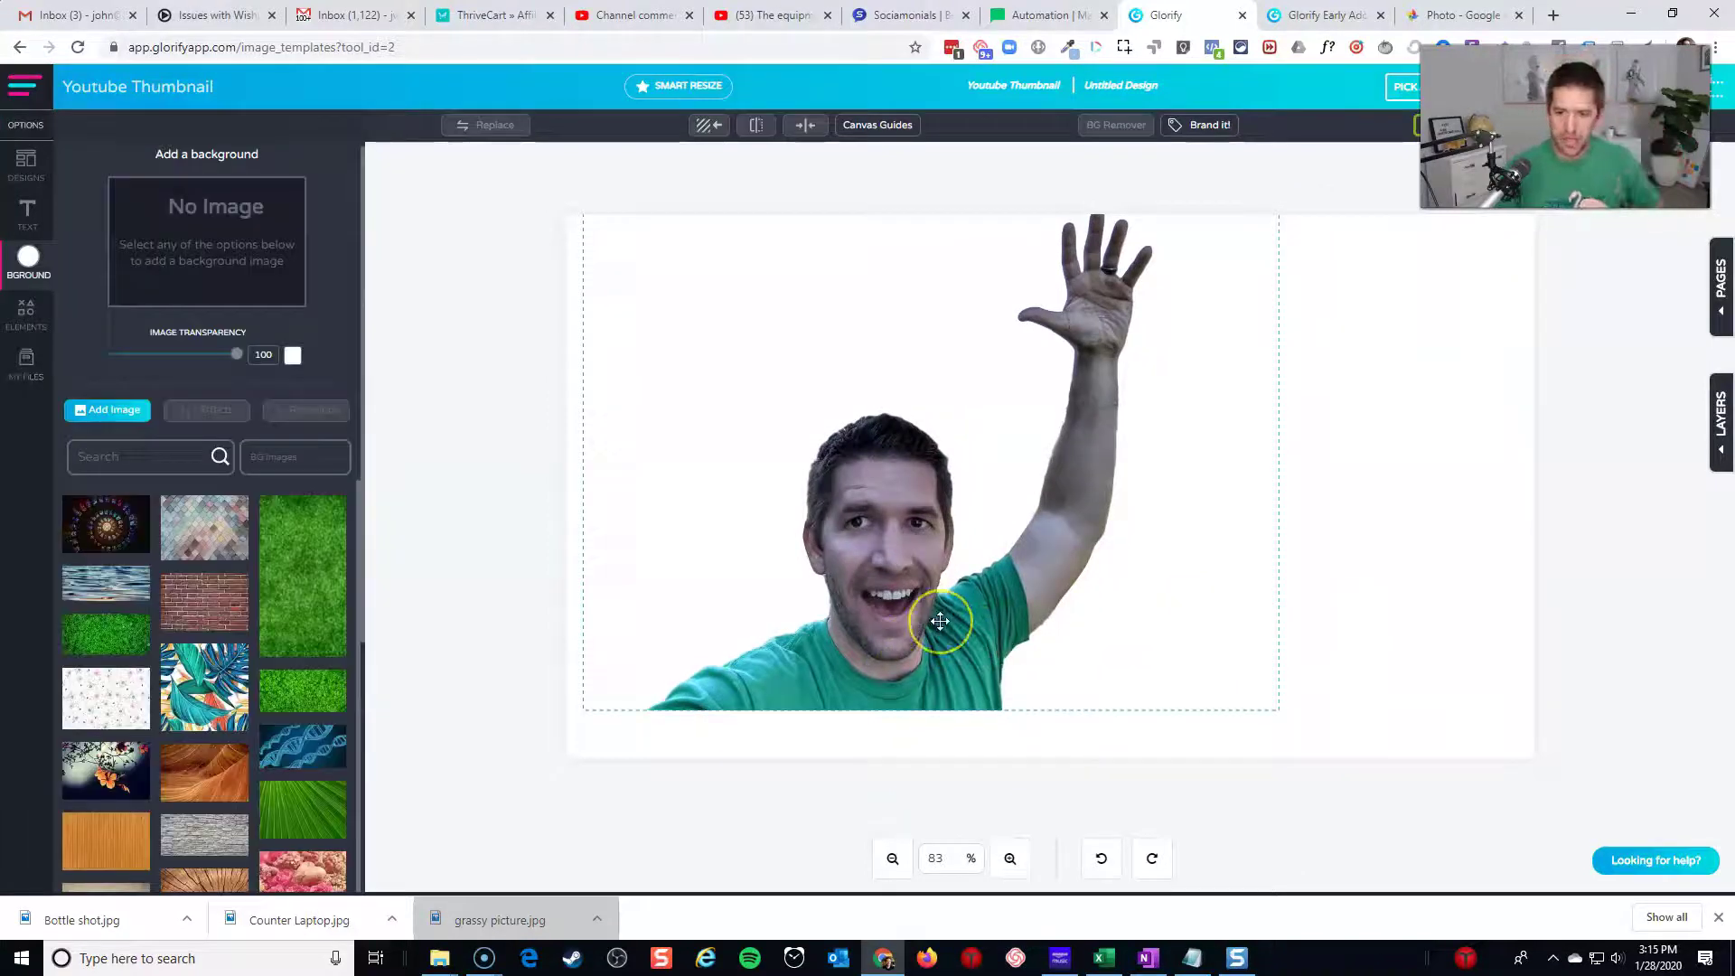
pyautogui.moveTo(940, 621); pyautogui.dragTo(946, 679)
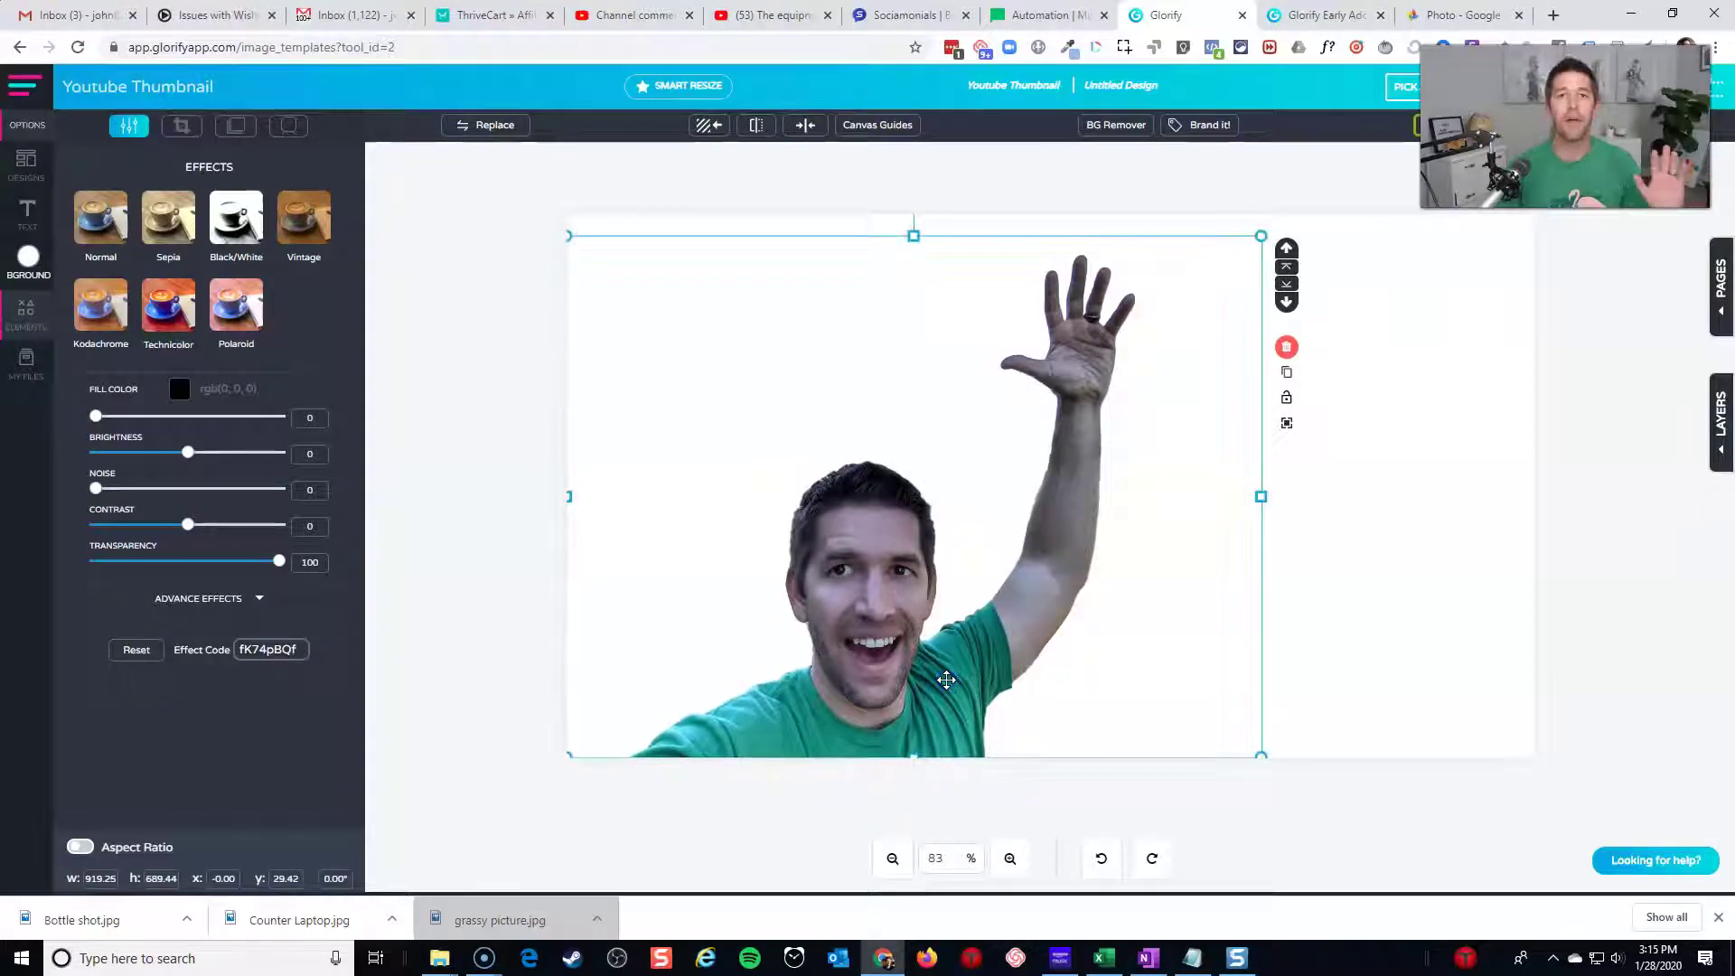
pyautogui.click(1504, 589)
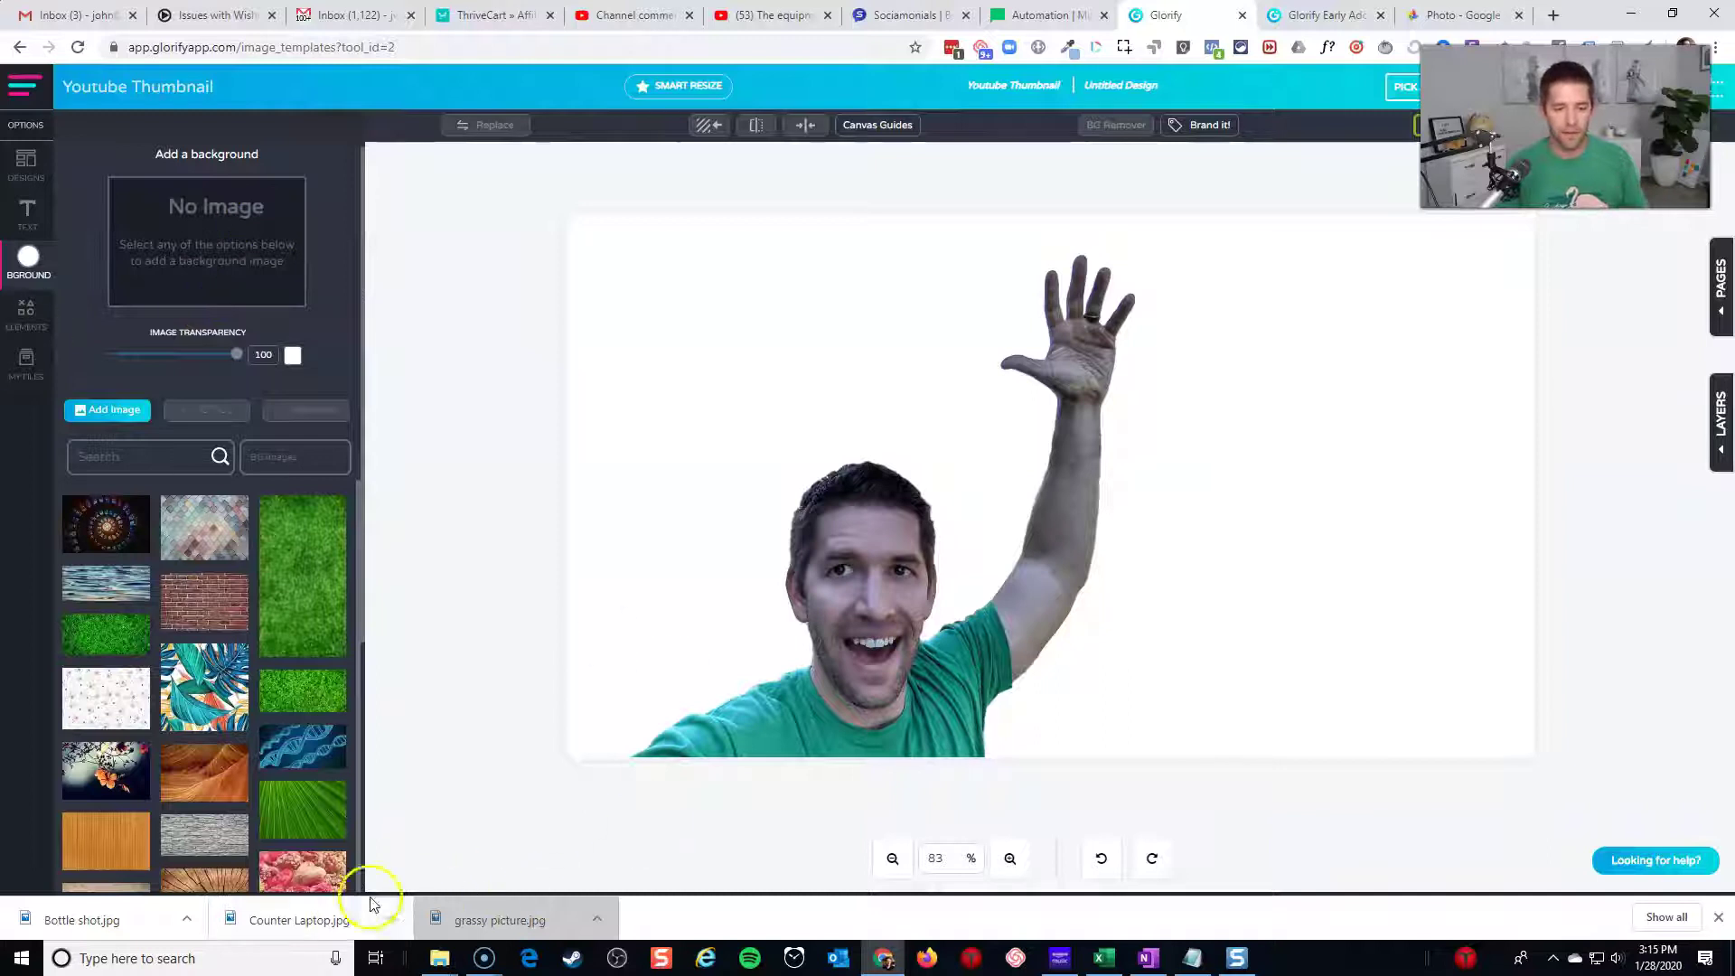
# - Upload Counter Laptop.jpg and place it enlarged, about 620 × 465, right of the man
pyautogui.moveTo(310, 920); pyautogui.dragTo(1279, 439)
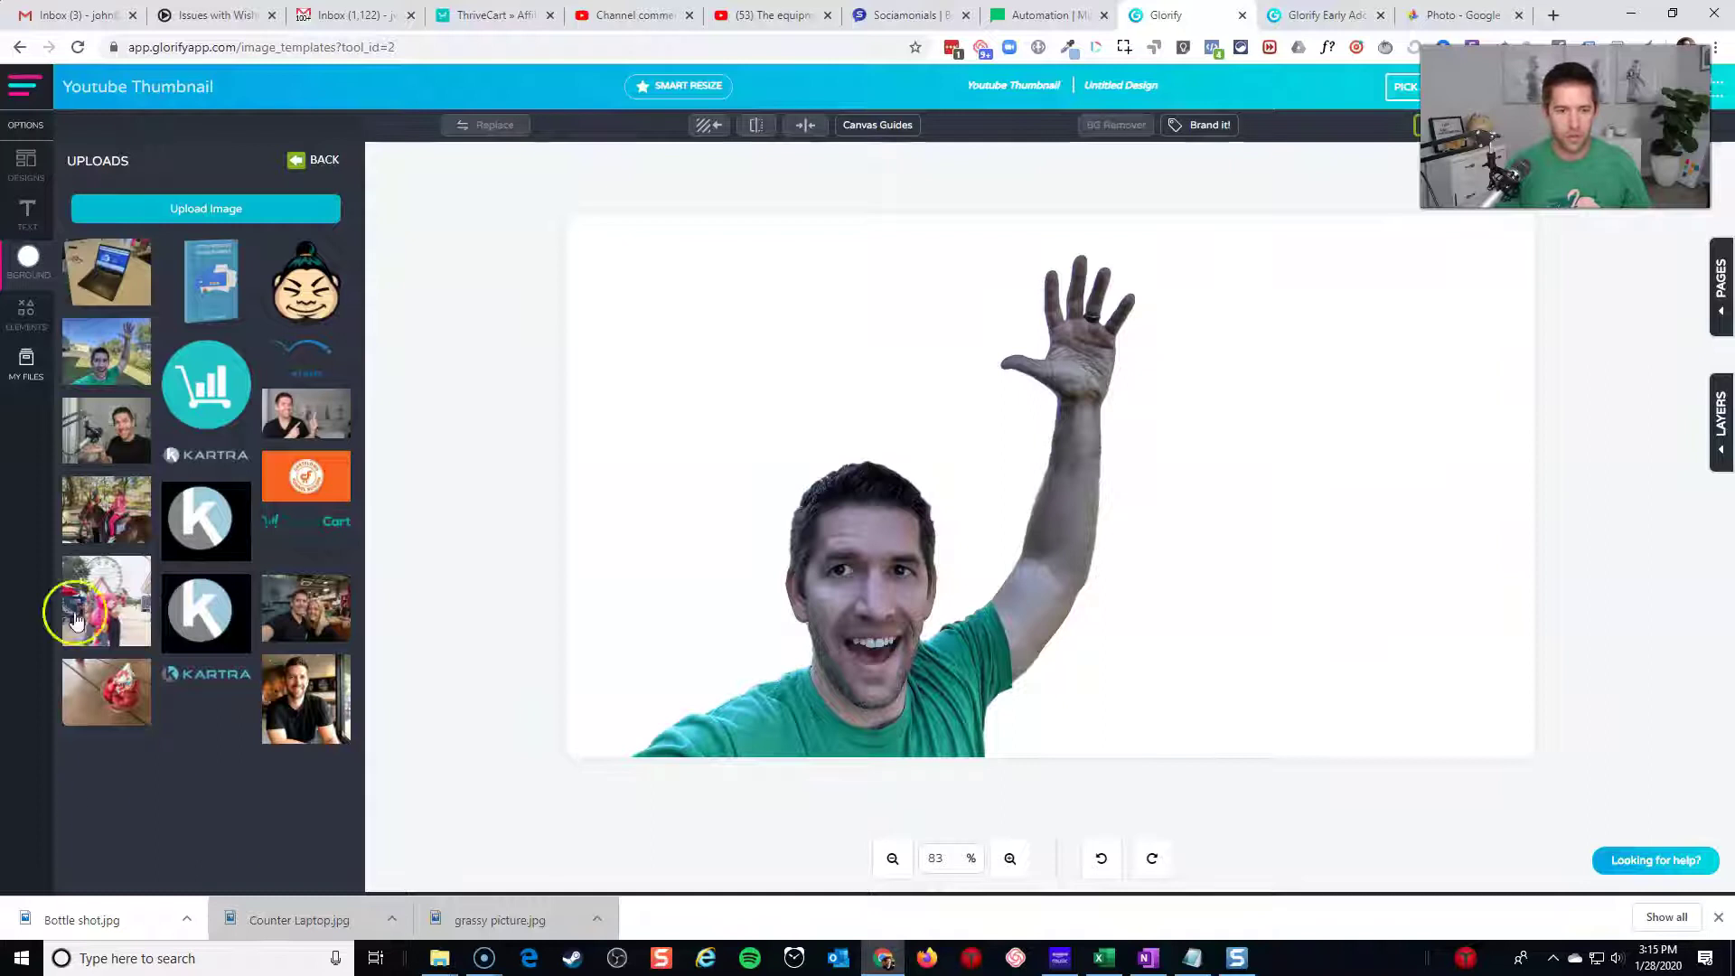
pyautogui.click(105, 281)
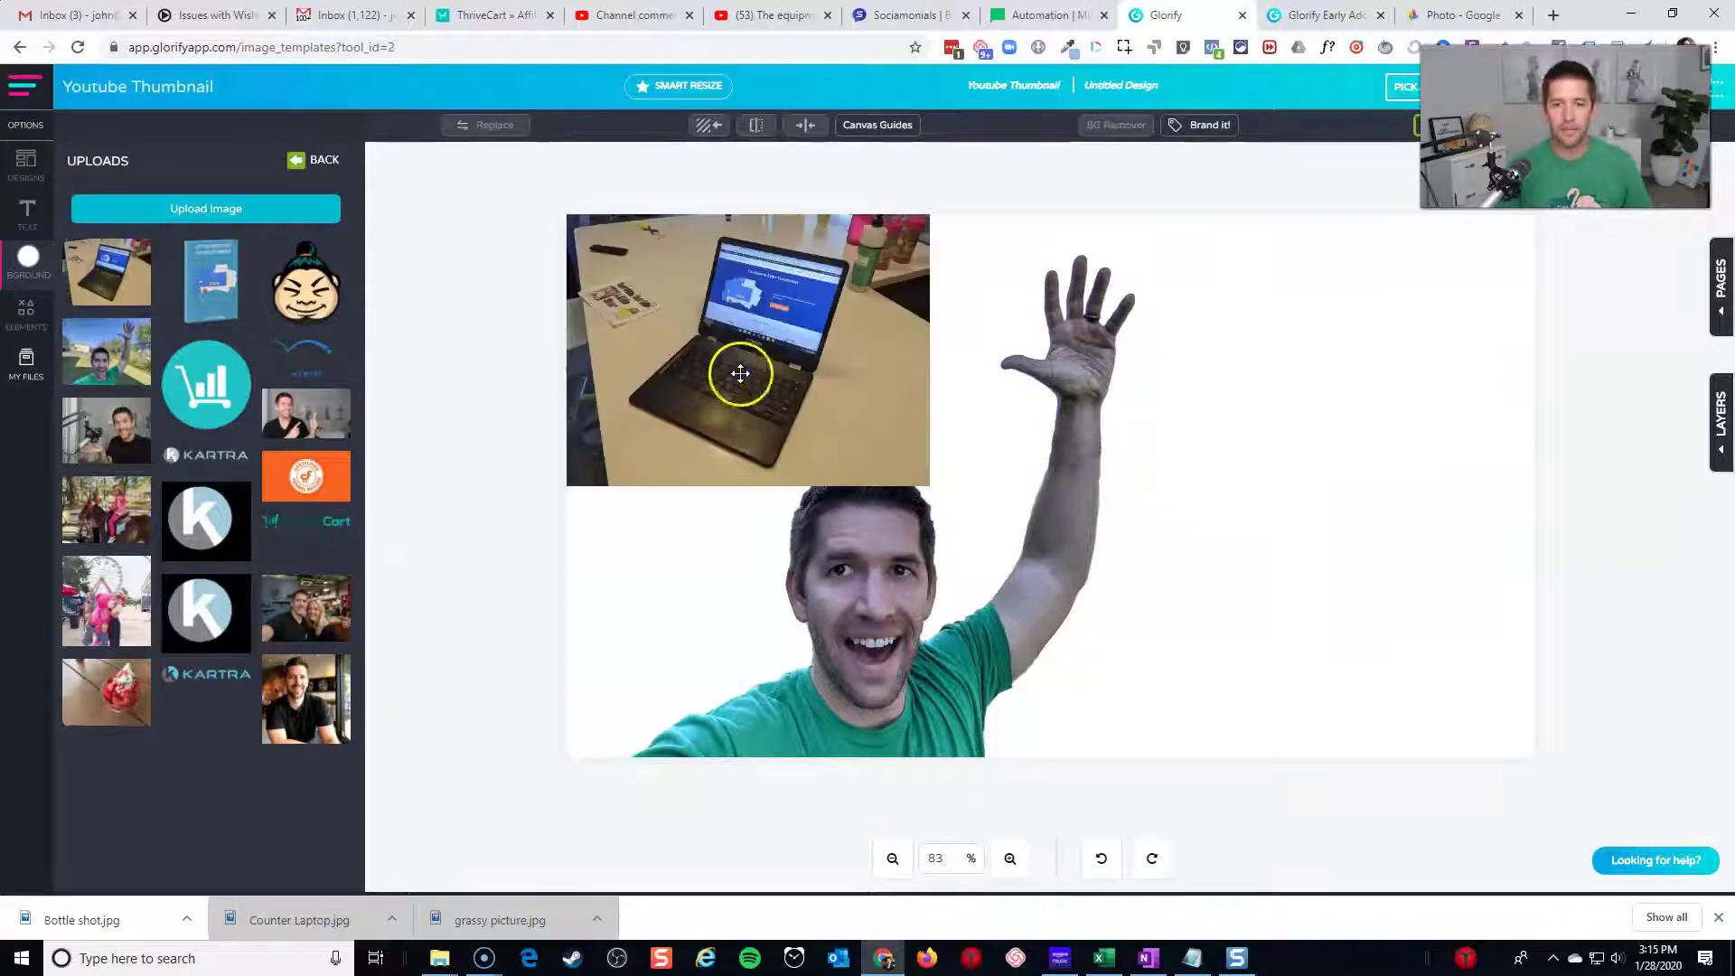
pyautogui.moveTo(740, 373); pyautogui.dragTo(1212, 499)
pyautogui.click(828, 626)
pyautogui.moveTo(1381, 375); pyautogui.dragTo(1483, 296)
pyautogui.moveTo(1347, 452); pyautogui.dragTo(1266, 484)
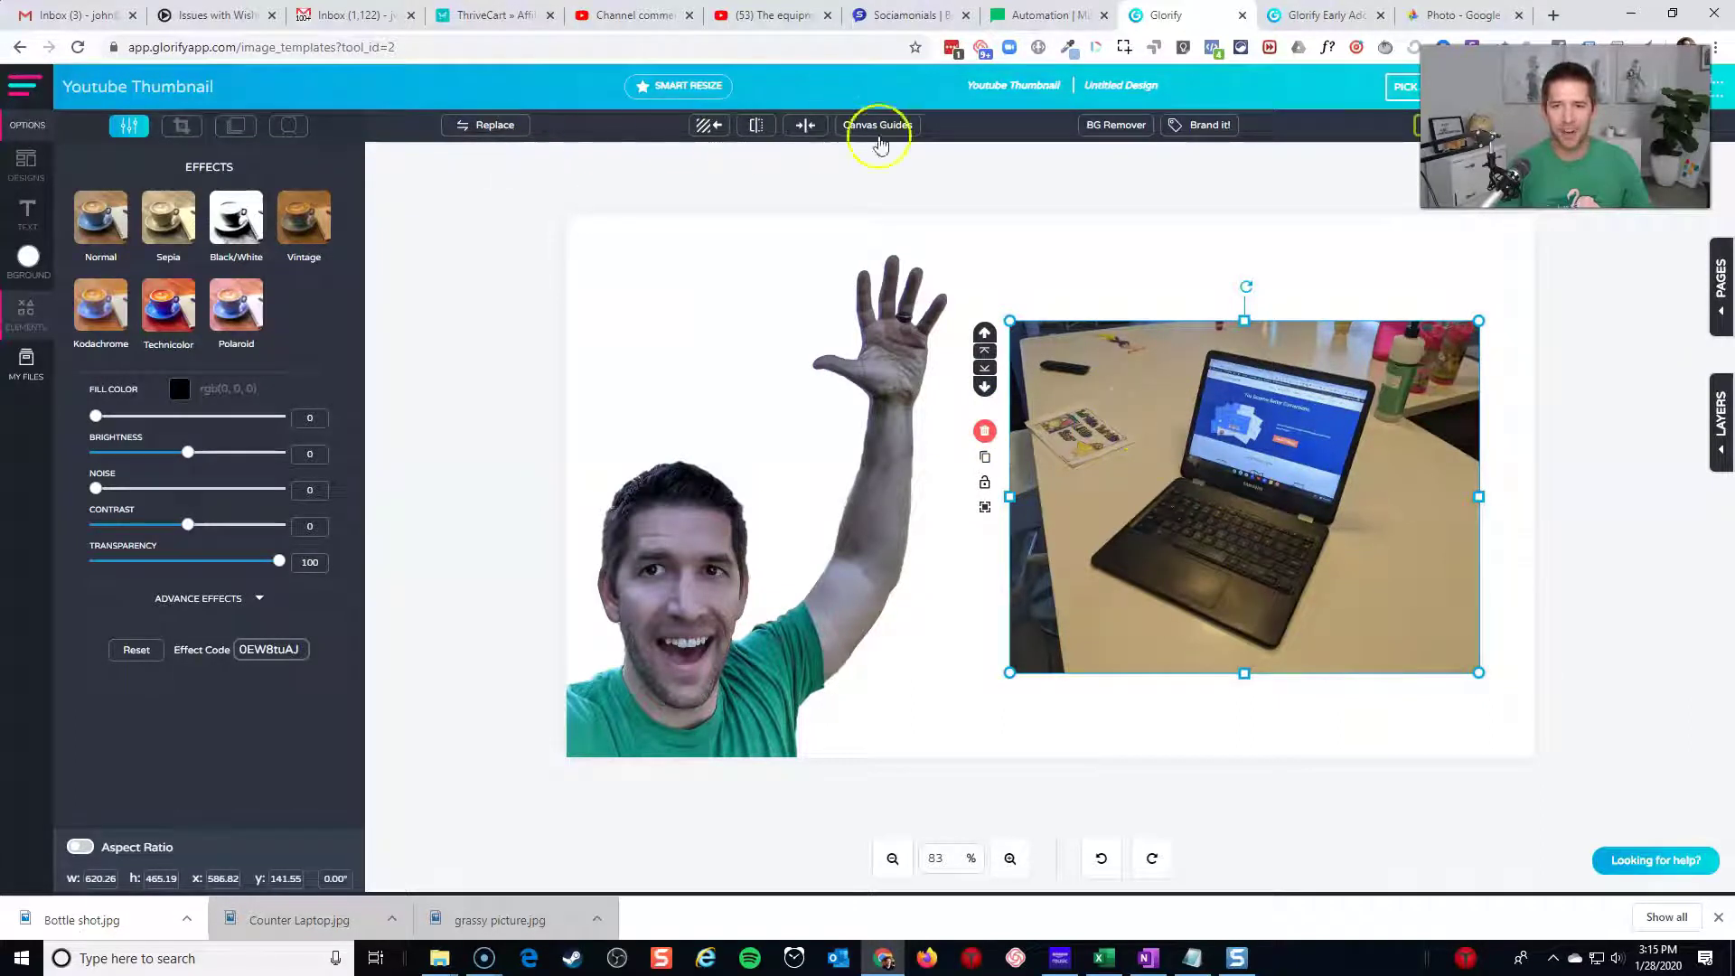
pyautogui.click(1113, 127)
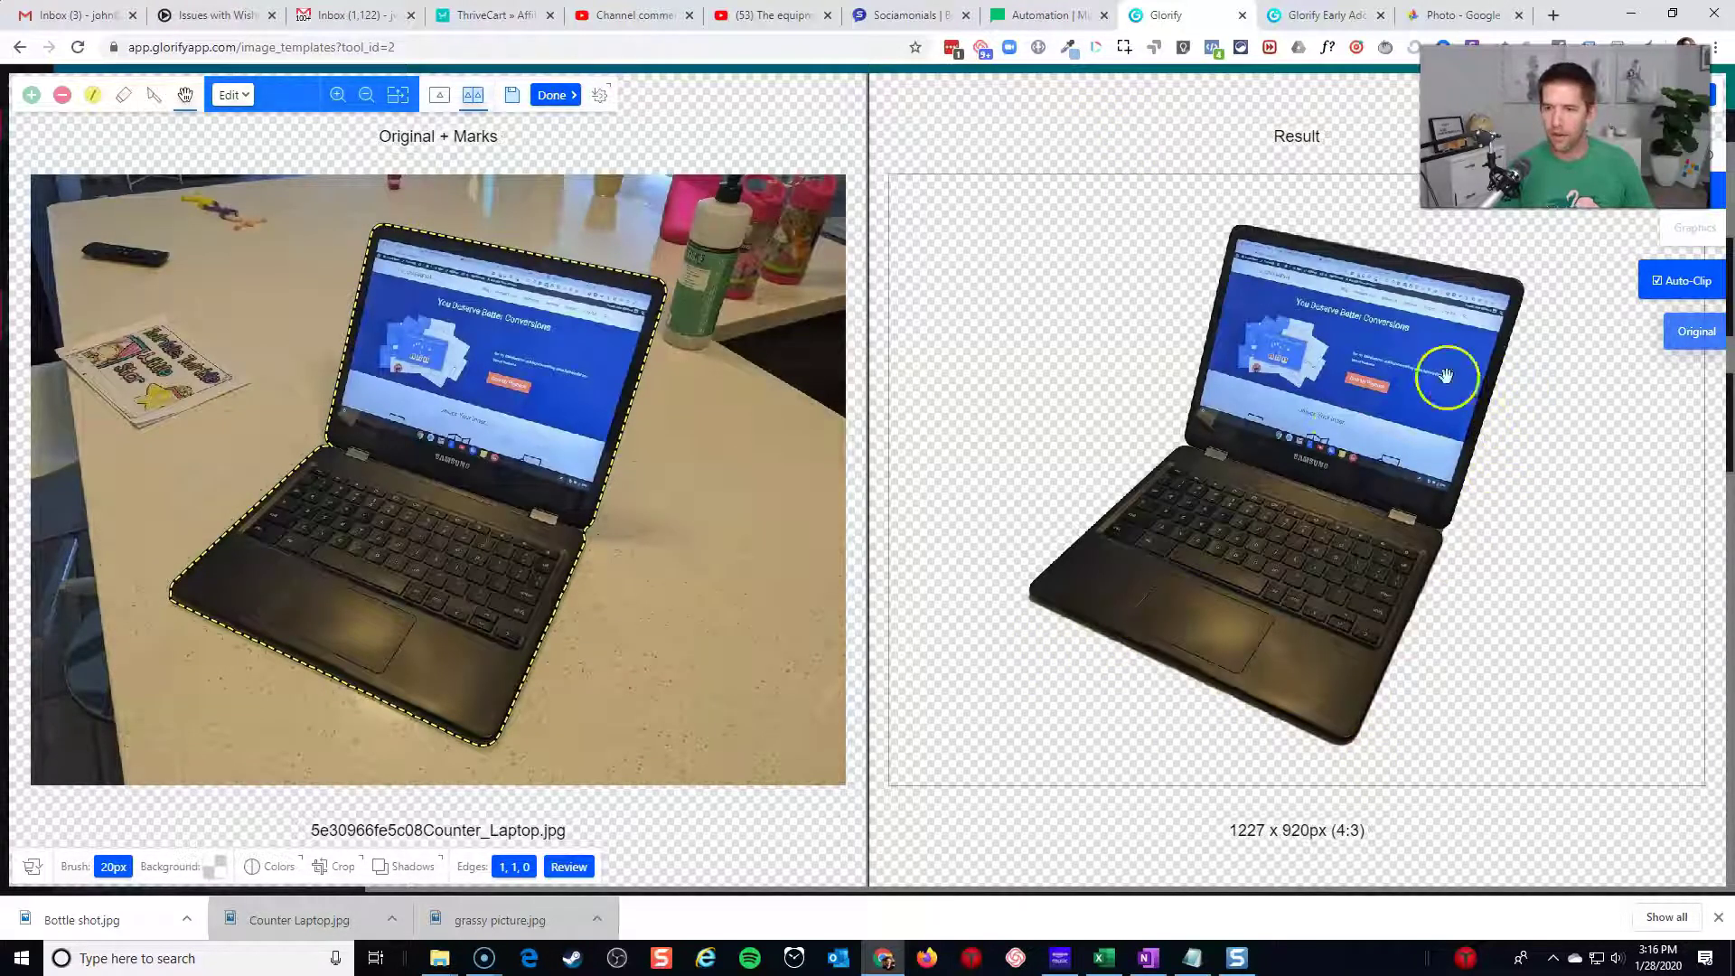
pyautogui.scroll(5, 436, 337)
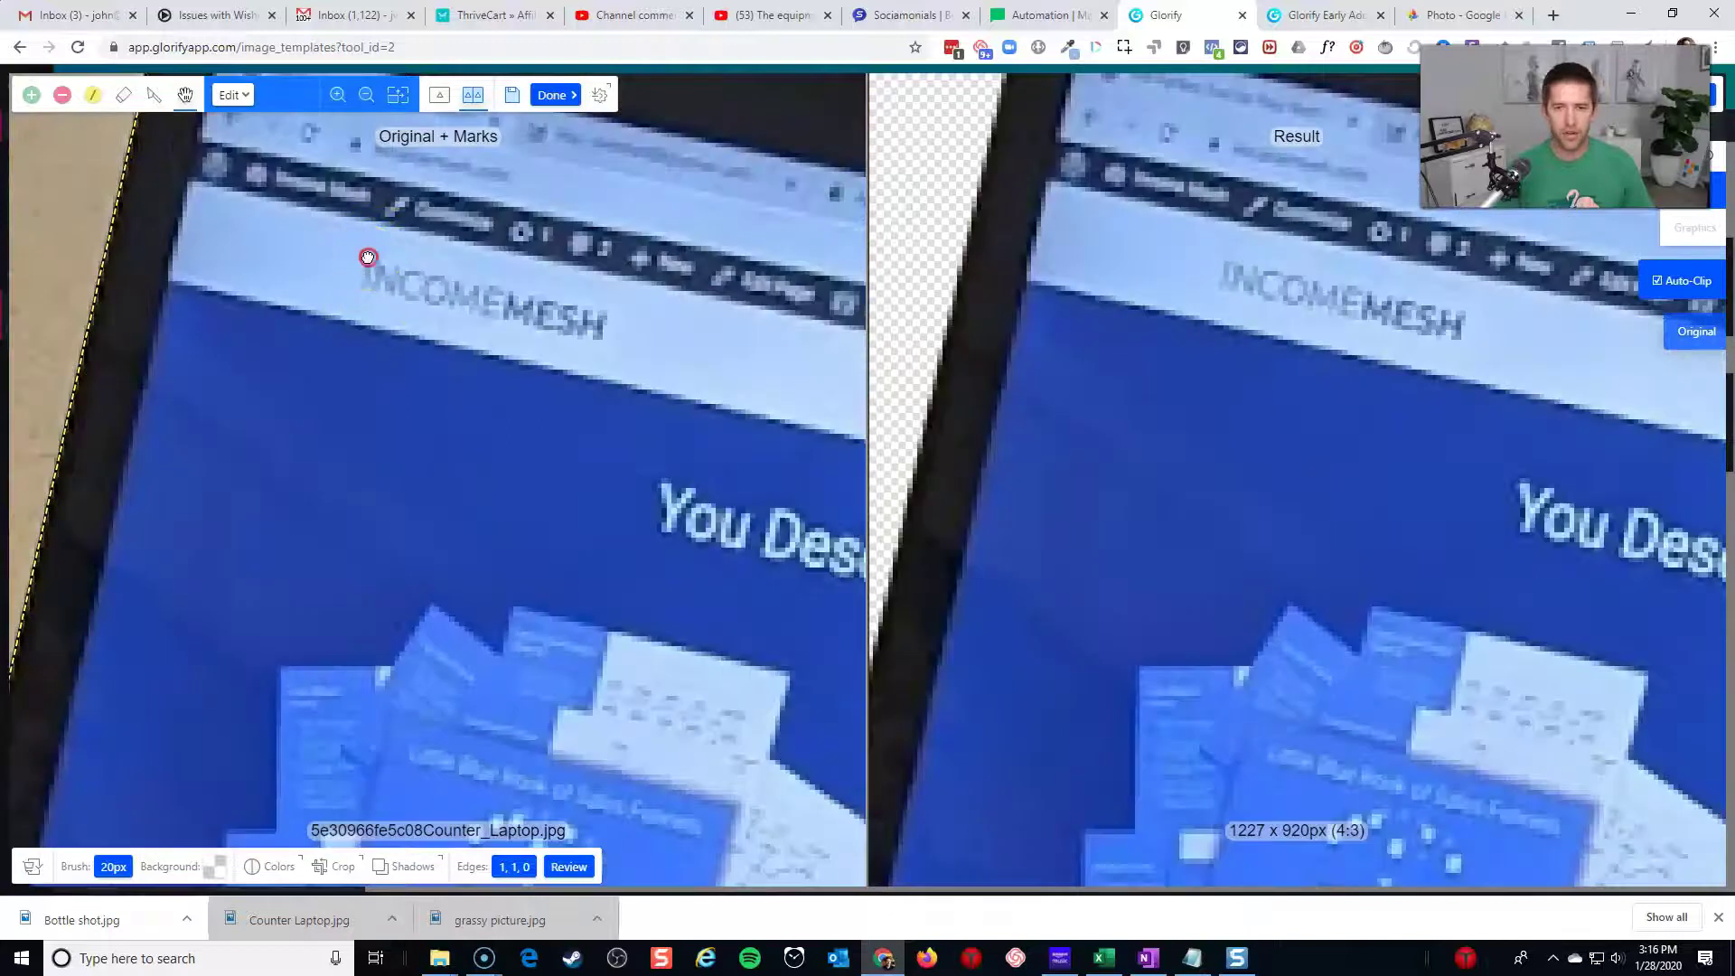
pyautogui.moveTo(367, 257); pyautogui.dragTo(344, 502)
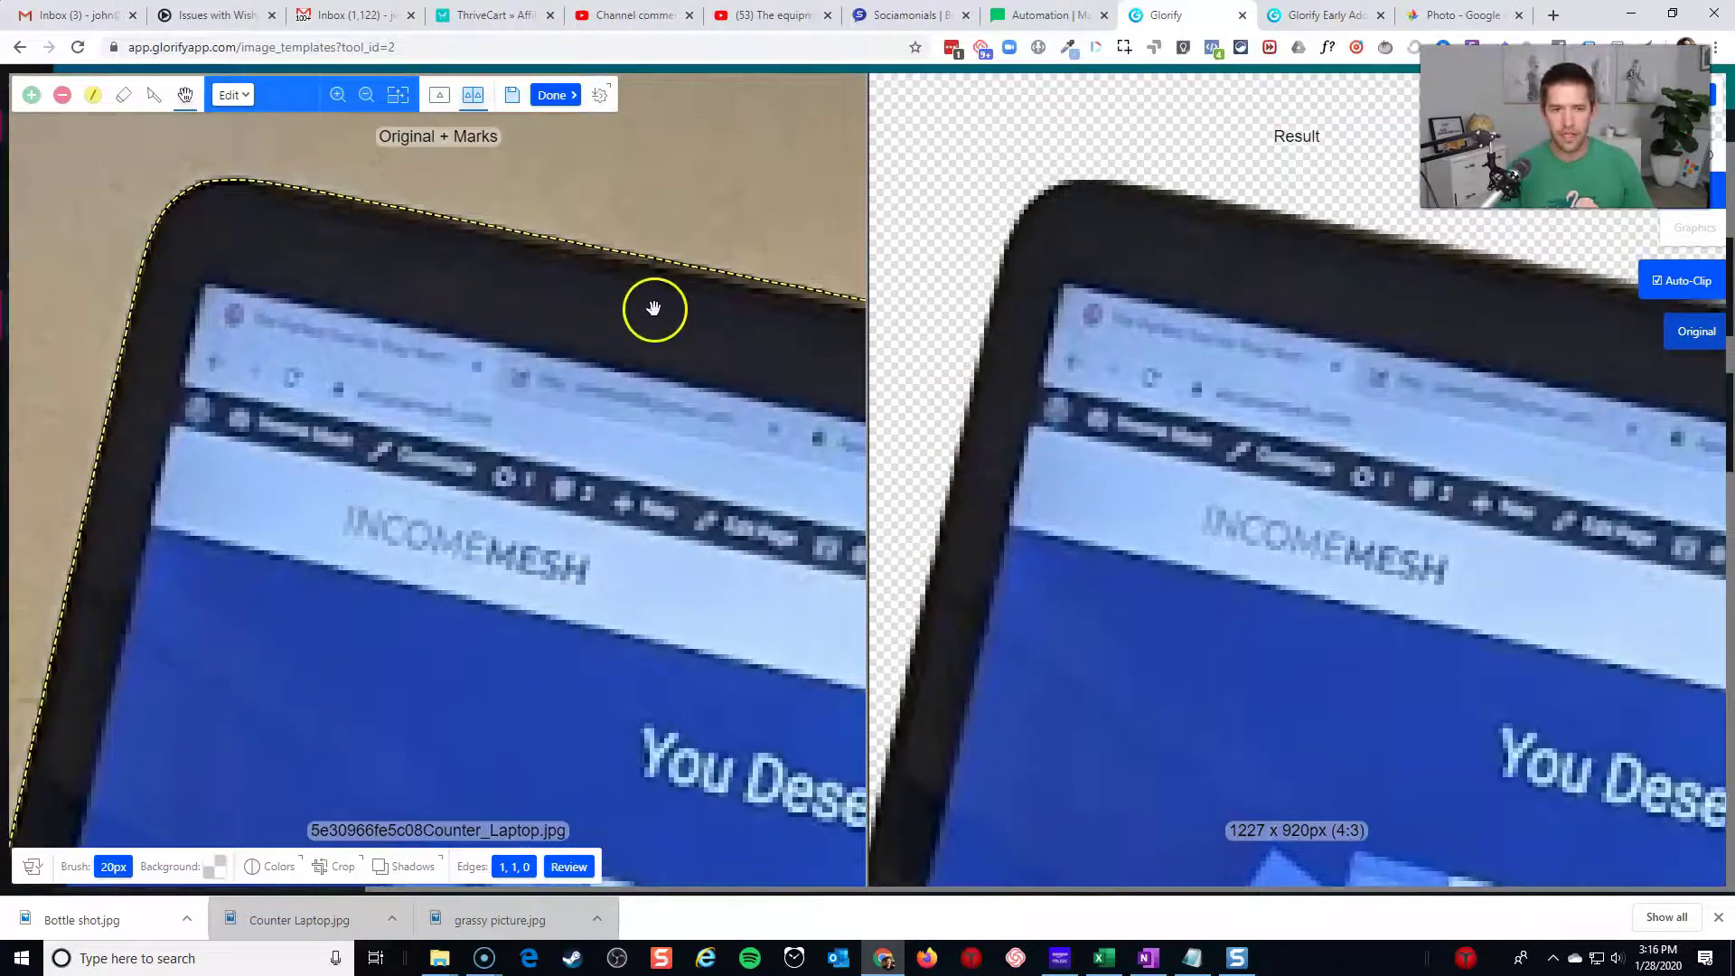
pyautogui.moveTo(653, 308); pyautogui.dragTo(503, 290)
pyautogui.moveTo(778, 368); pyautogui.dragTo(592, 329)
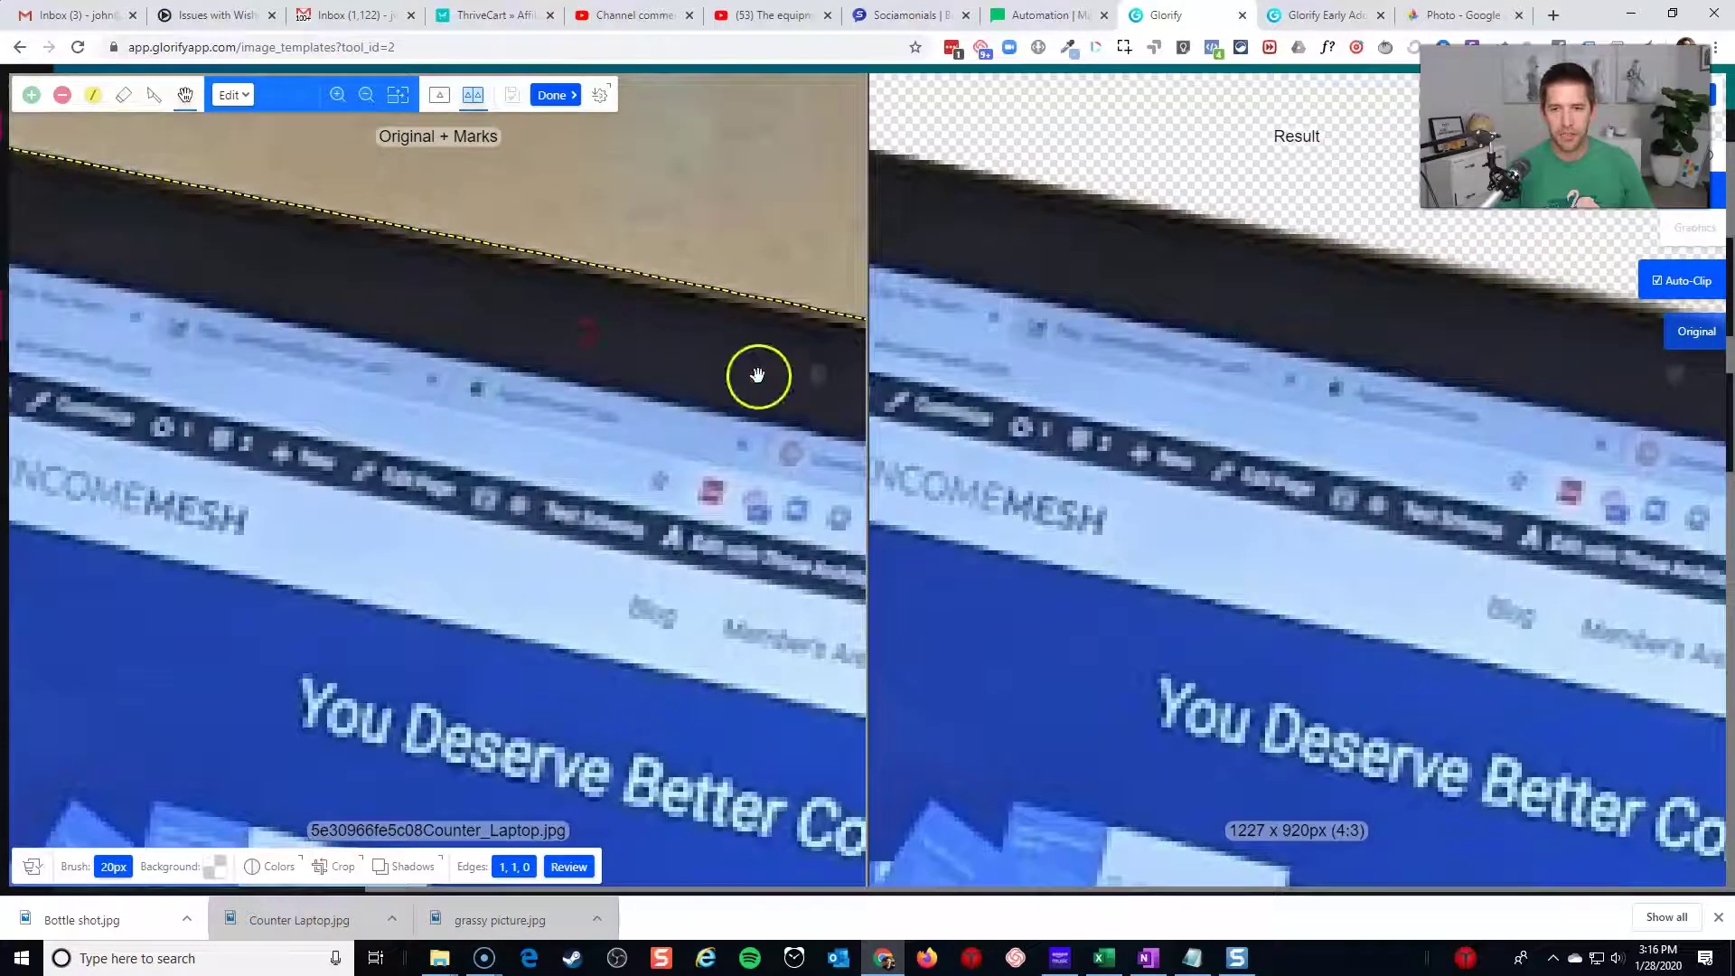
pyautogui.moveTo(758, 374); pyautogui.dragTo(465, 324)
pyautogui.moveTo(722, 381); pyautogui.dragTo(419, 268)
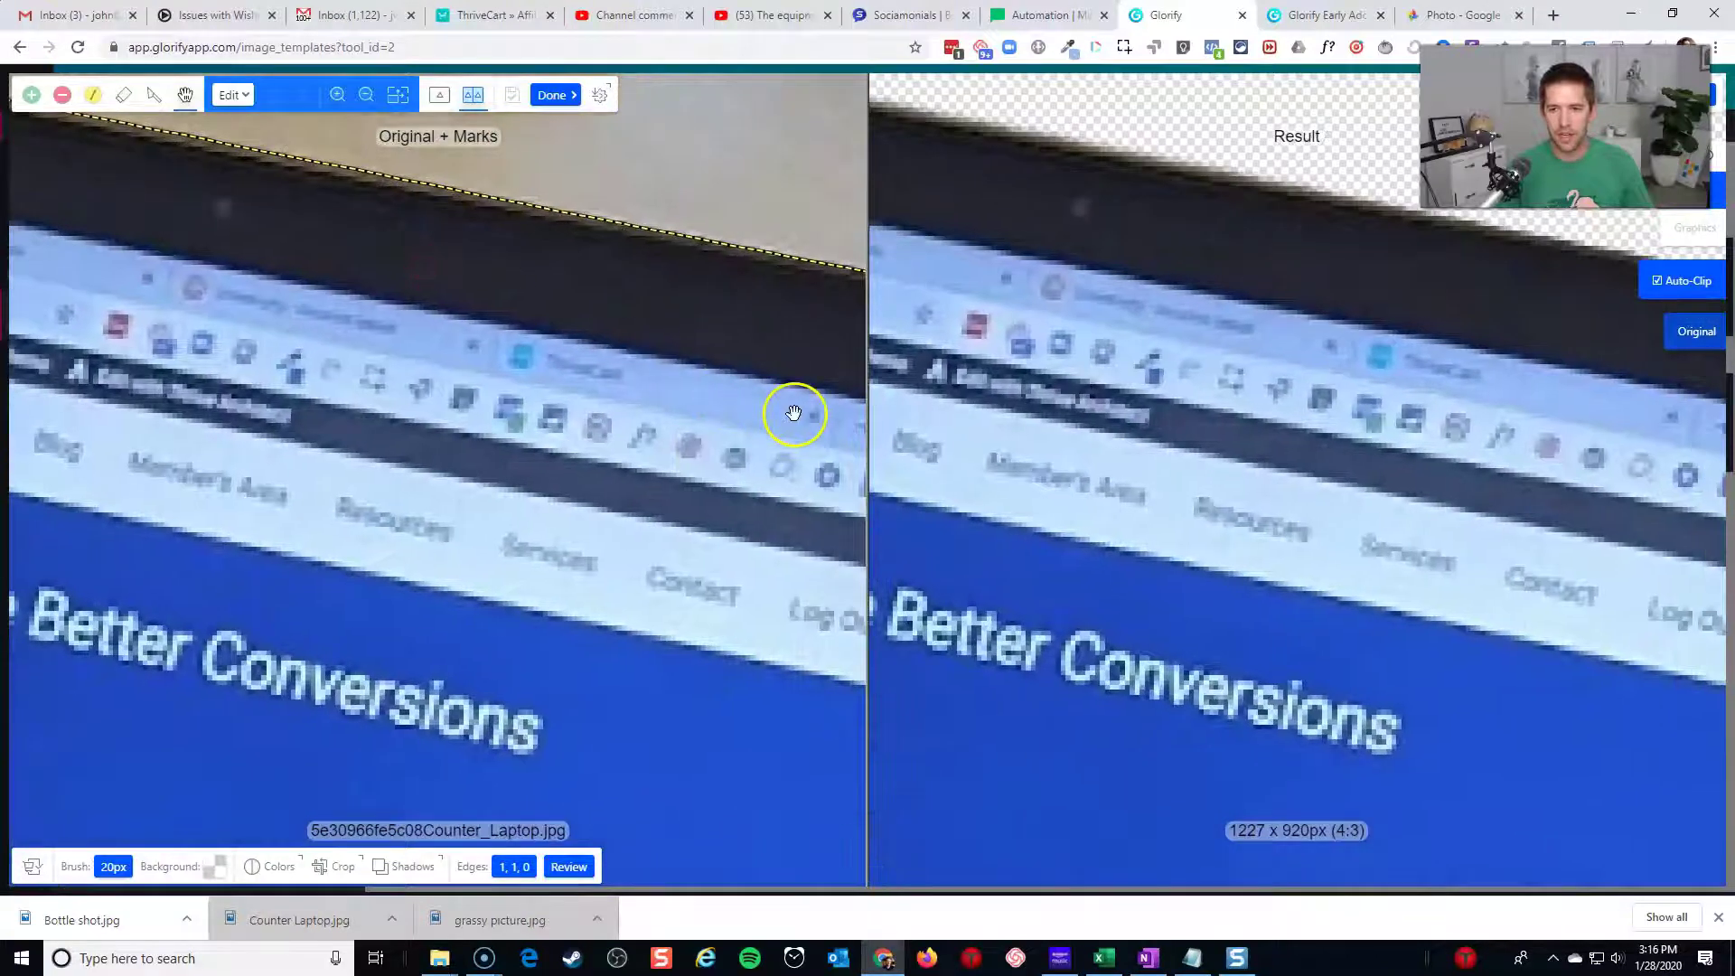
pyautogui.moveTo(794, 410); pyautogui.dragTo(458, 290)
pyautogui.moveTo(721, 455); pyautogui.dragTo(429, 400)
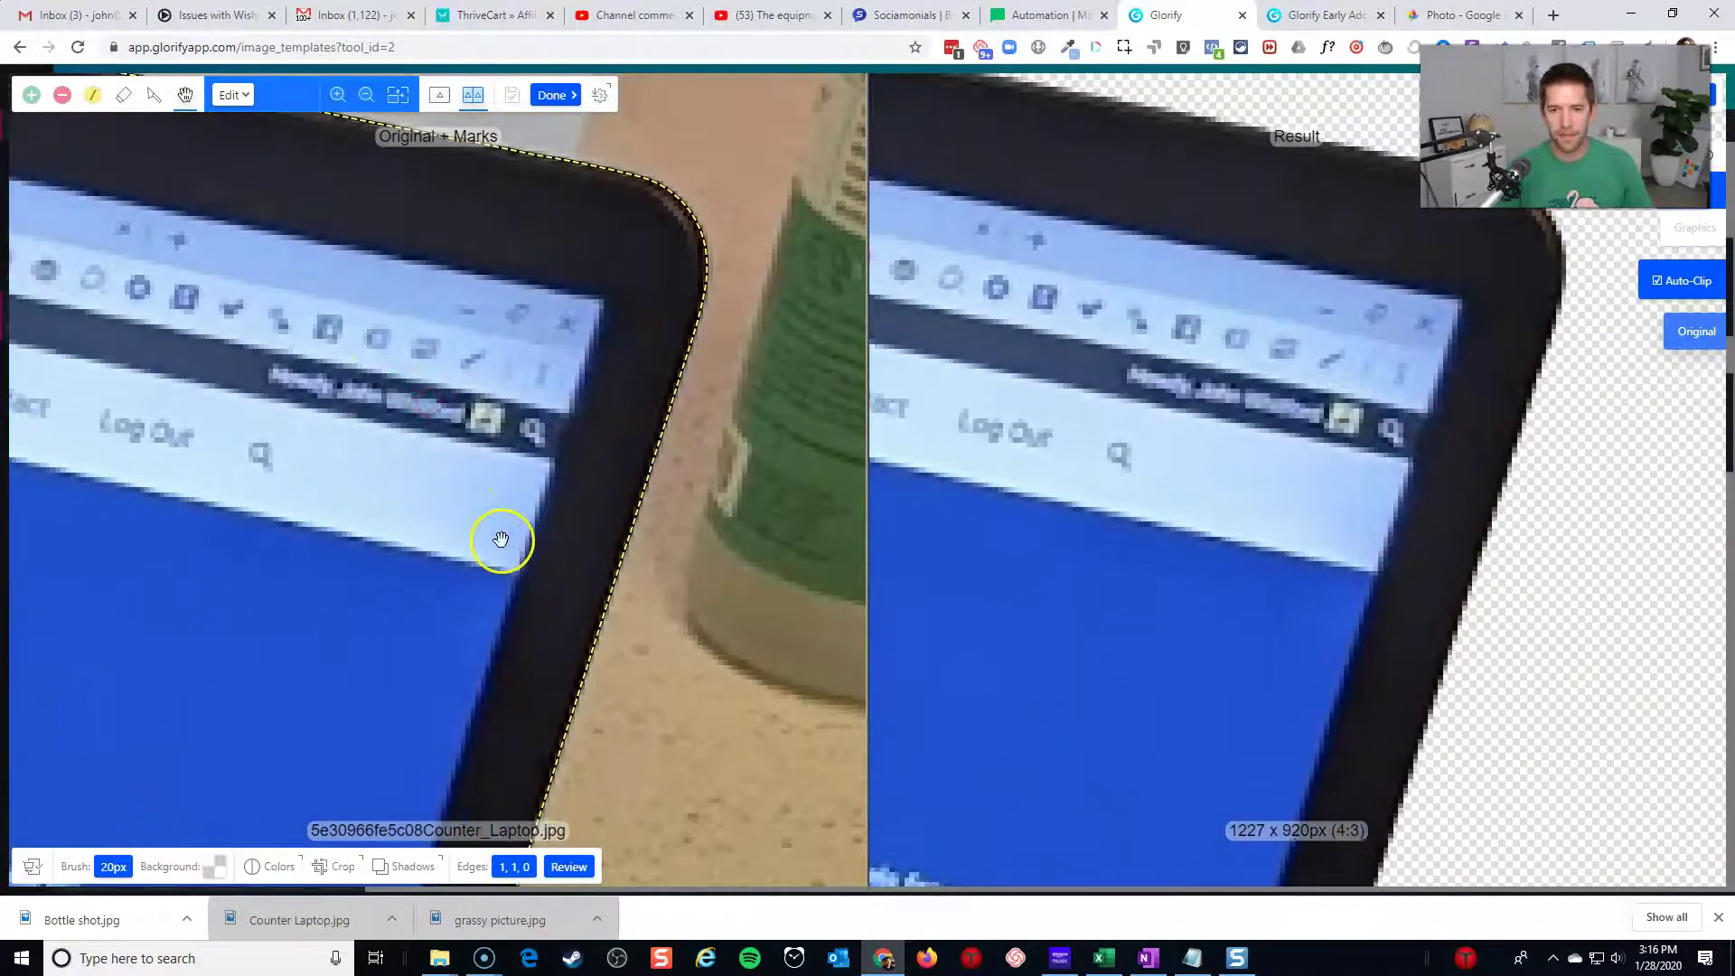
pyautogui.moveTo(501, 539); pyautogui.dragTo(538, 376)
pyautogui.moveTo(565, 515); pyautogui.dragTo(624, 281)
pyautogui.moveTo(530, 570); pyautogui.dragTo(585, 365)
pyautogui.moveTo(506, 554); pyautogui.dragTo(548, 368)
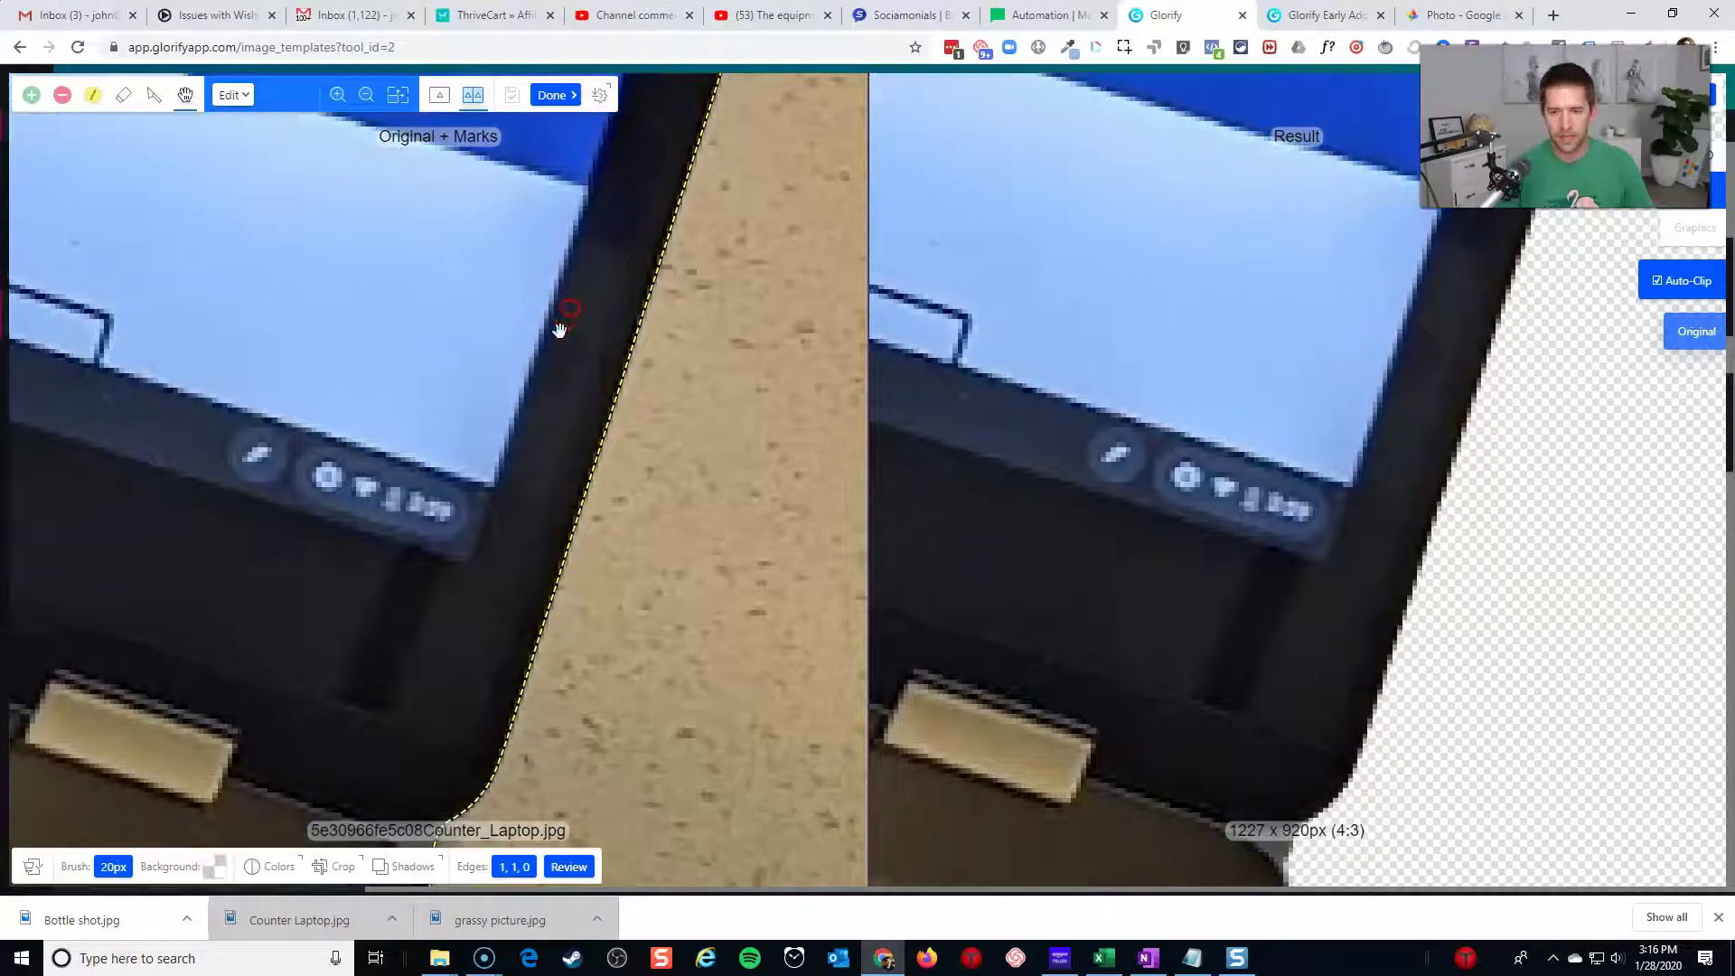
pyautogui.moveTo(524, 633)
pyautogui.mouseDown()
pyautogui.moveTo(484, 534)
pyautogui.moveTo(534, 445)
pyautogui.moveTo(550, 562)
pyautogui.mouseUp()
pyautogui.moveTo(503, 665); pyautogui.dragTo(586, 467)
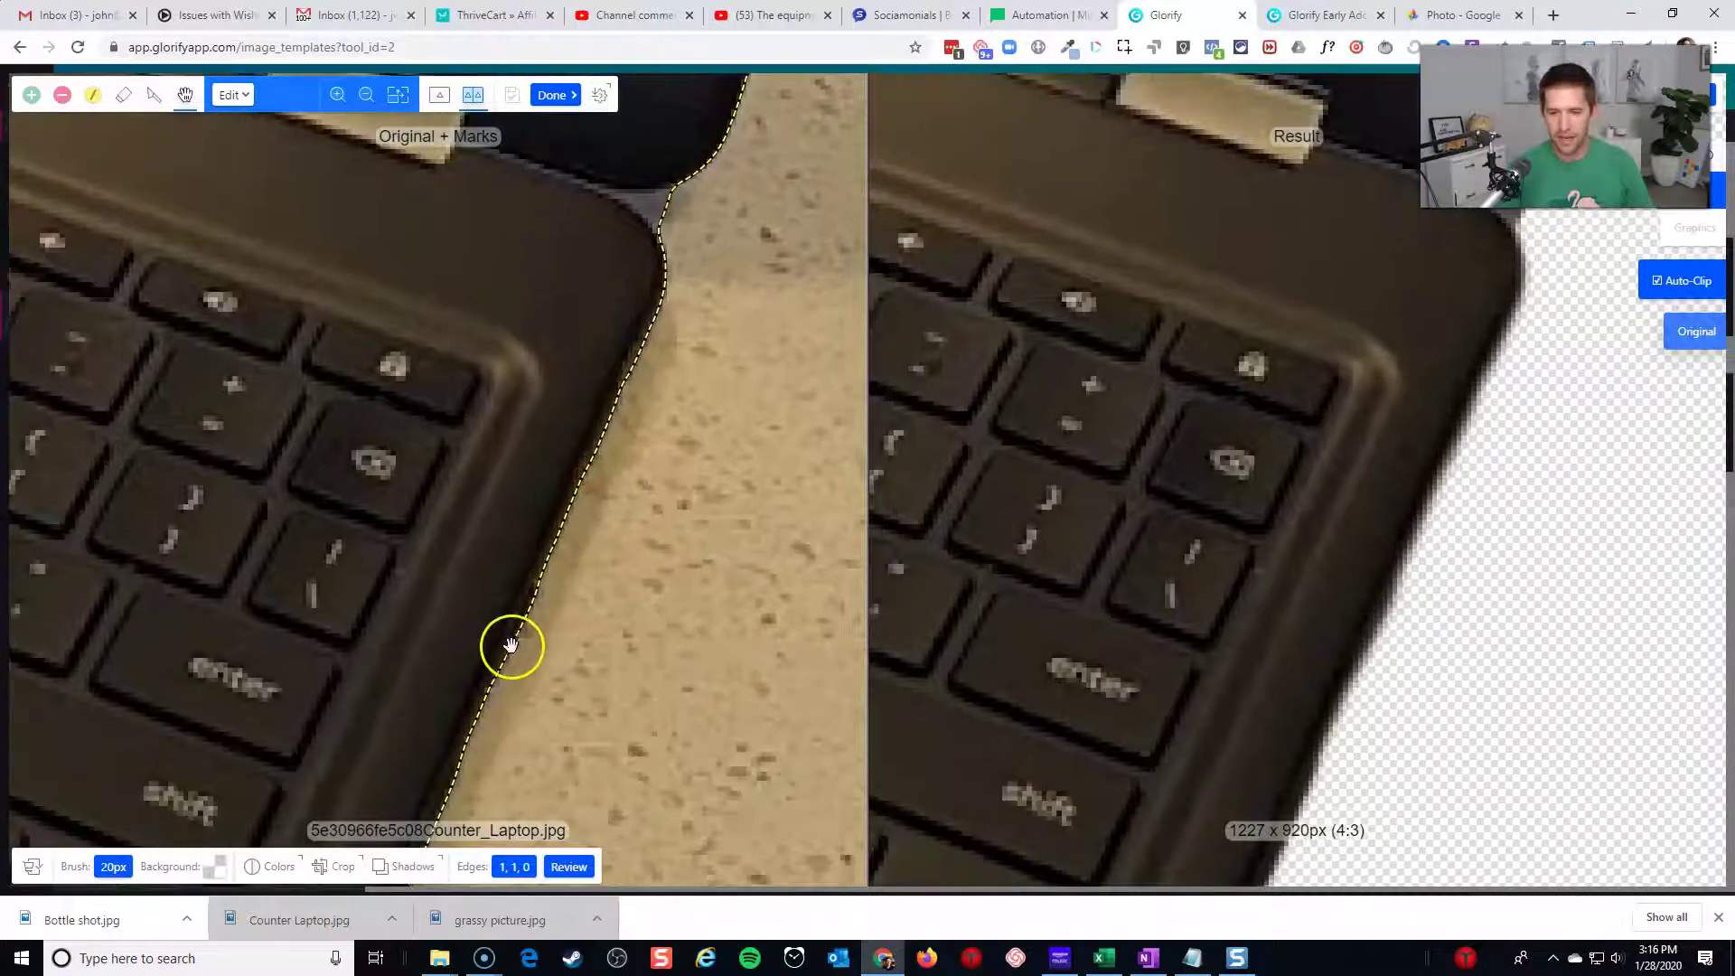
pyautogui.moveTo(509, 650); pyautogui.dragTo(530, 588)
pyautogui.moveTo(477, 682); pyautogui.dragTo(513, 625)
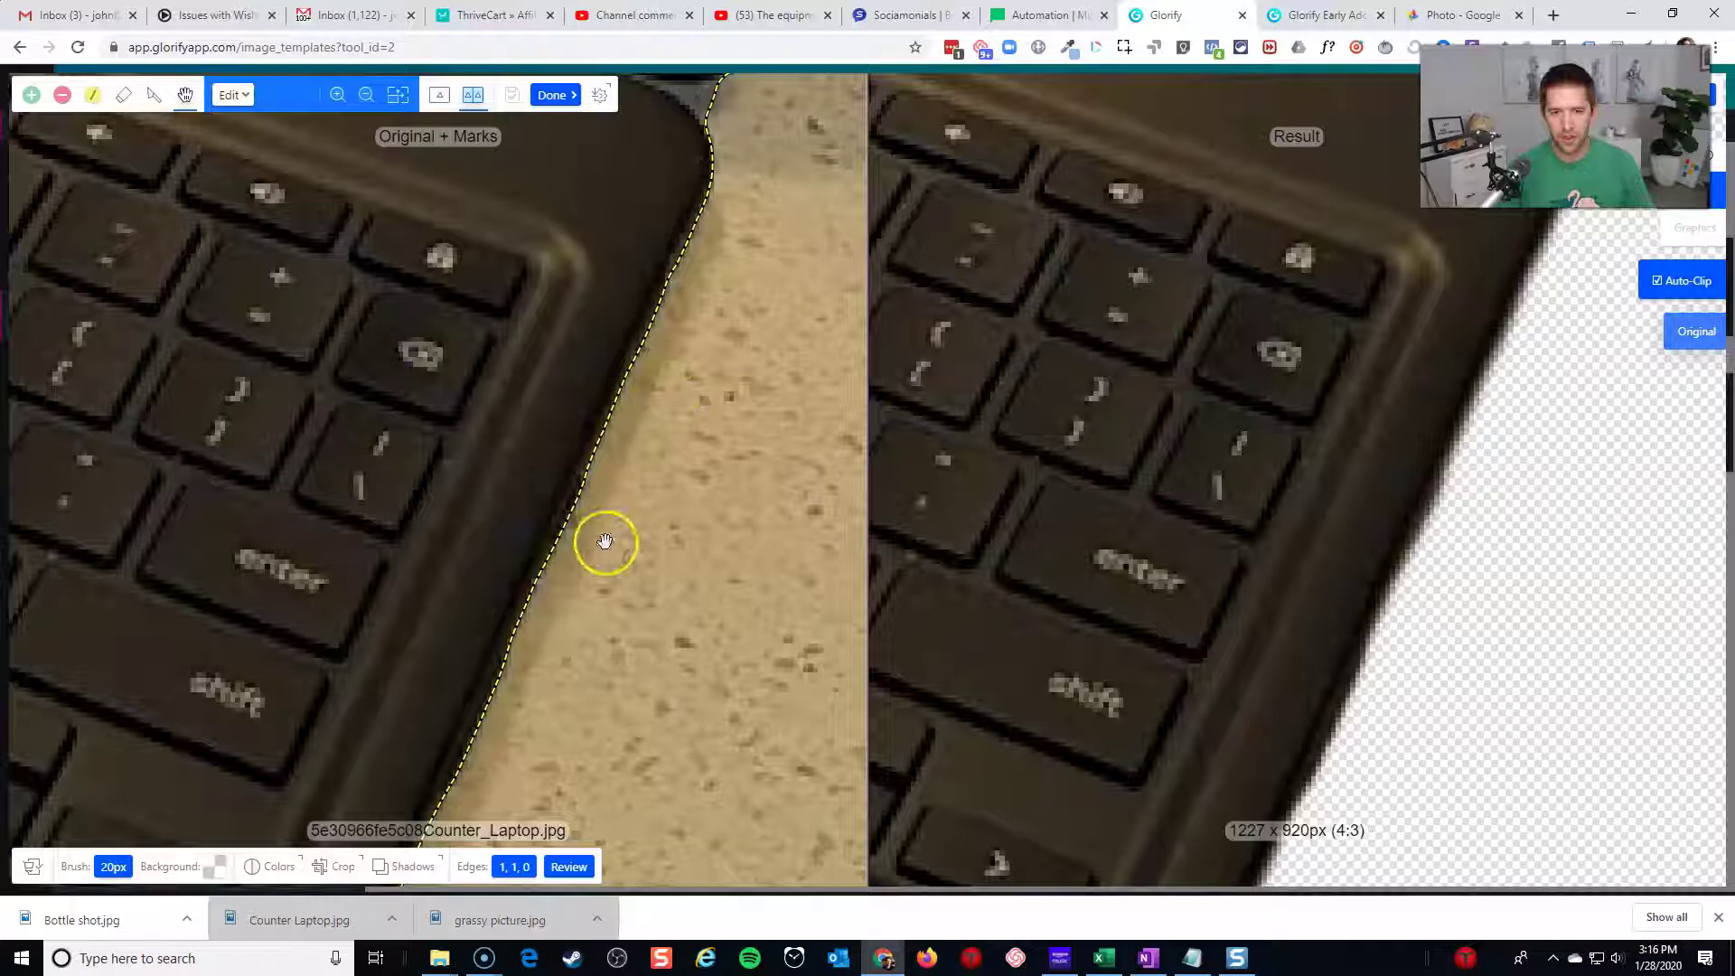
pyautogui.moveTo(437, 659); pyautogui.dragTo(488, 496)
pyautogui.moveTo(434, 612); pyautogui.dragTo(516, 649)
pyautogui.moveTo(260, 524); pyautogui.dragTo(548, 587)
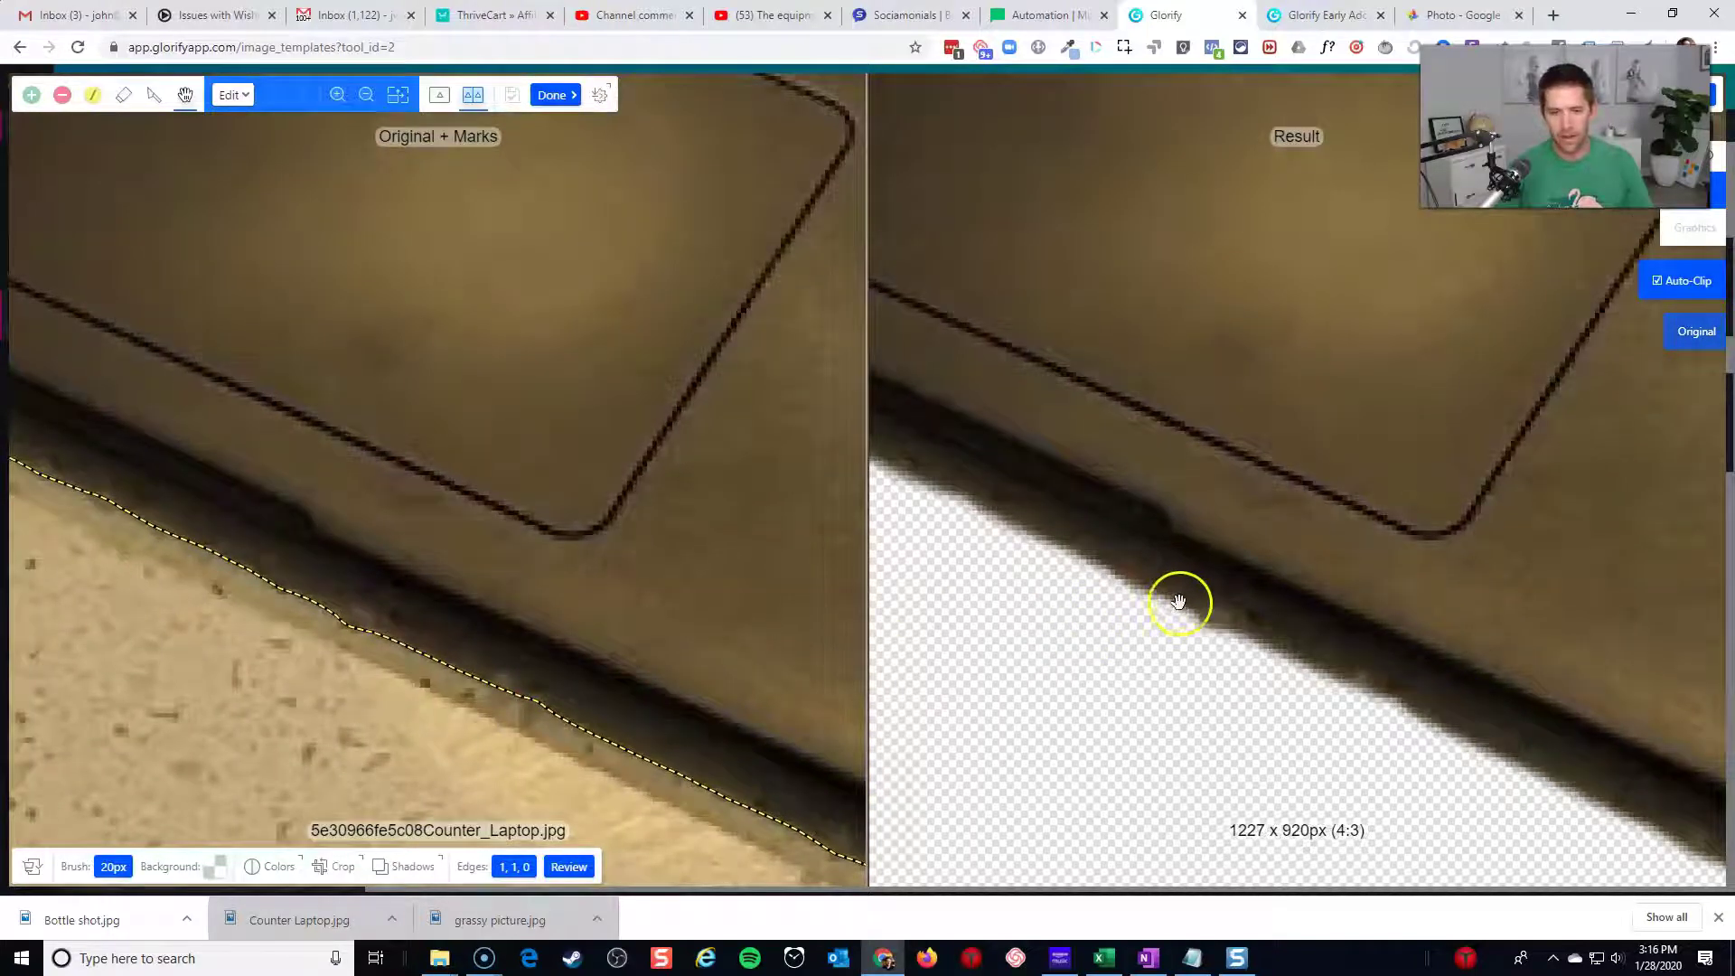
# - Paint removal marks along the desk strip under the laptop's lower edge and front-left corner
pyautogui.click(63, 97)
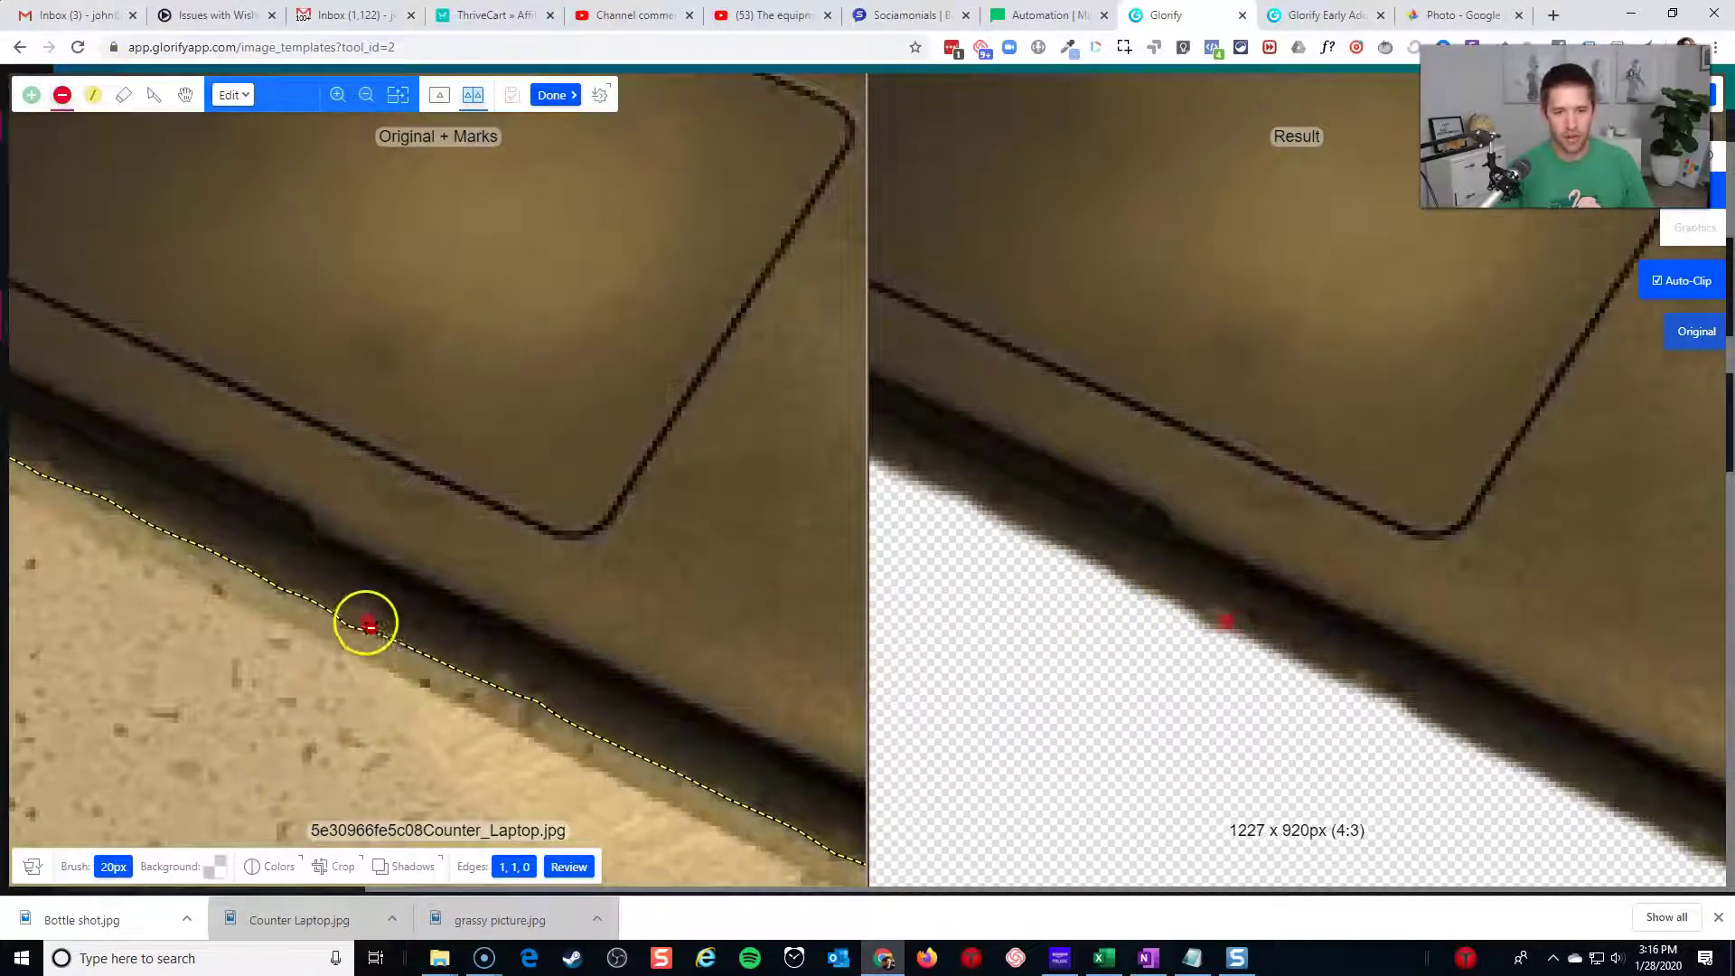
pyautogui.click(352, 621)
pyautogui.moveTo(335, 616); pyautogui.dragTo(520, 682)
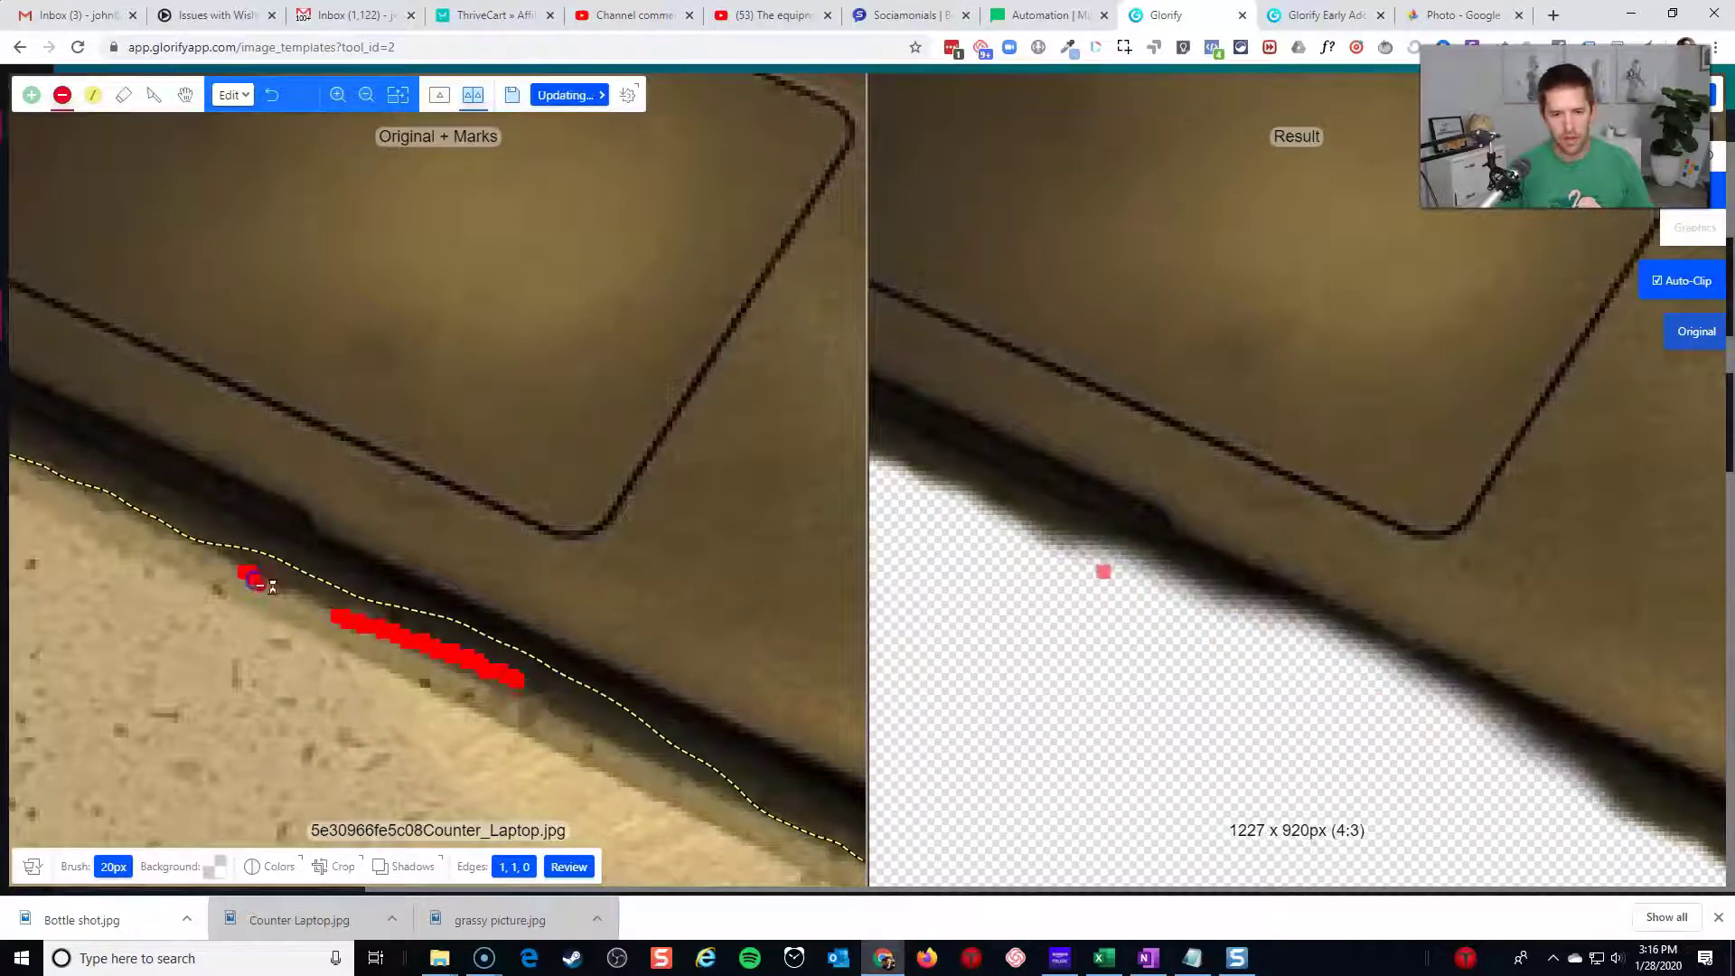
pyautogui.moveTo(232, 562); pyautogui.dragTo(131, 504)
pyautogui.scroll(-3, 433, 542)
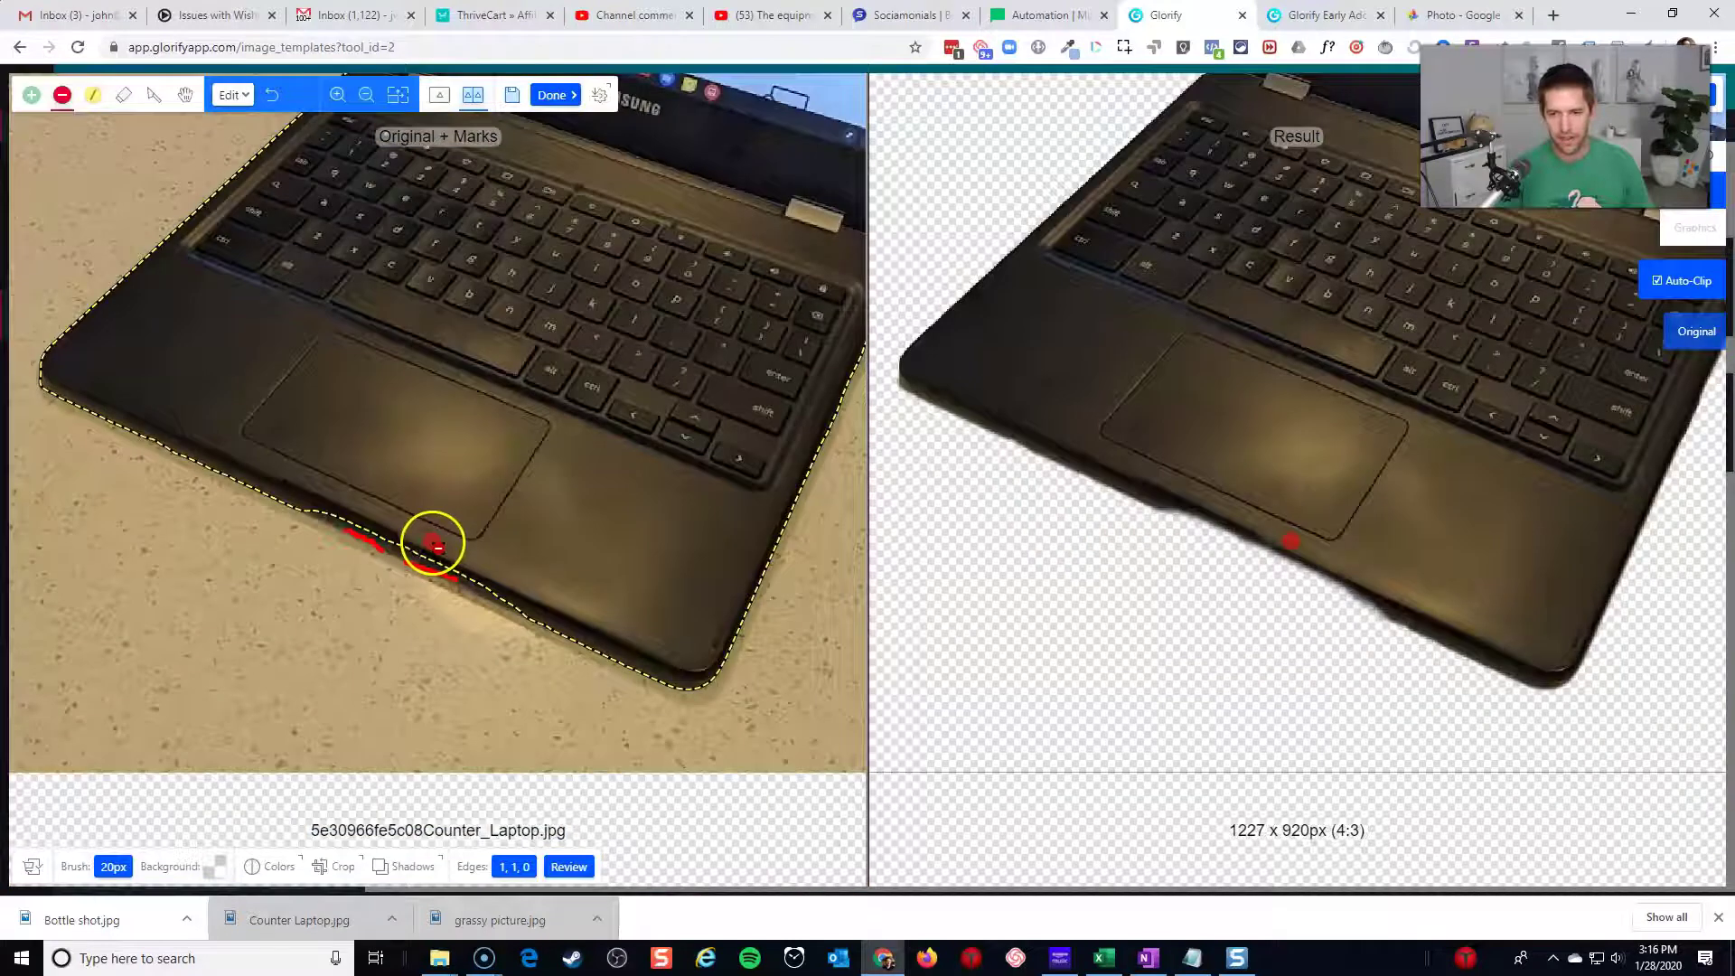
pyautogui.scroll(4, 241, 512)
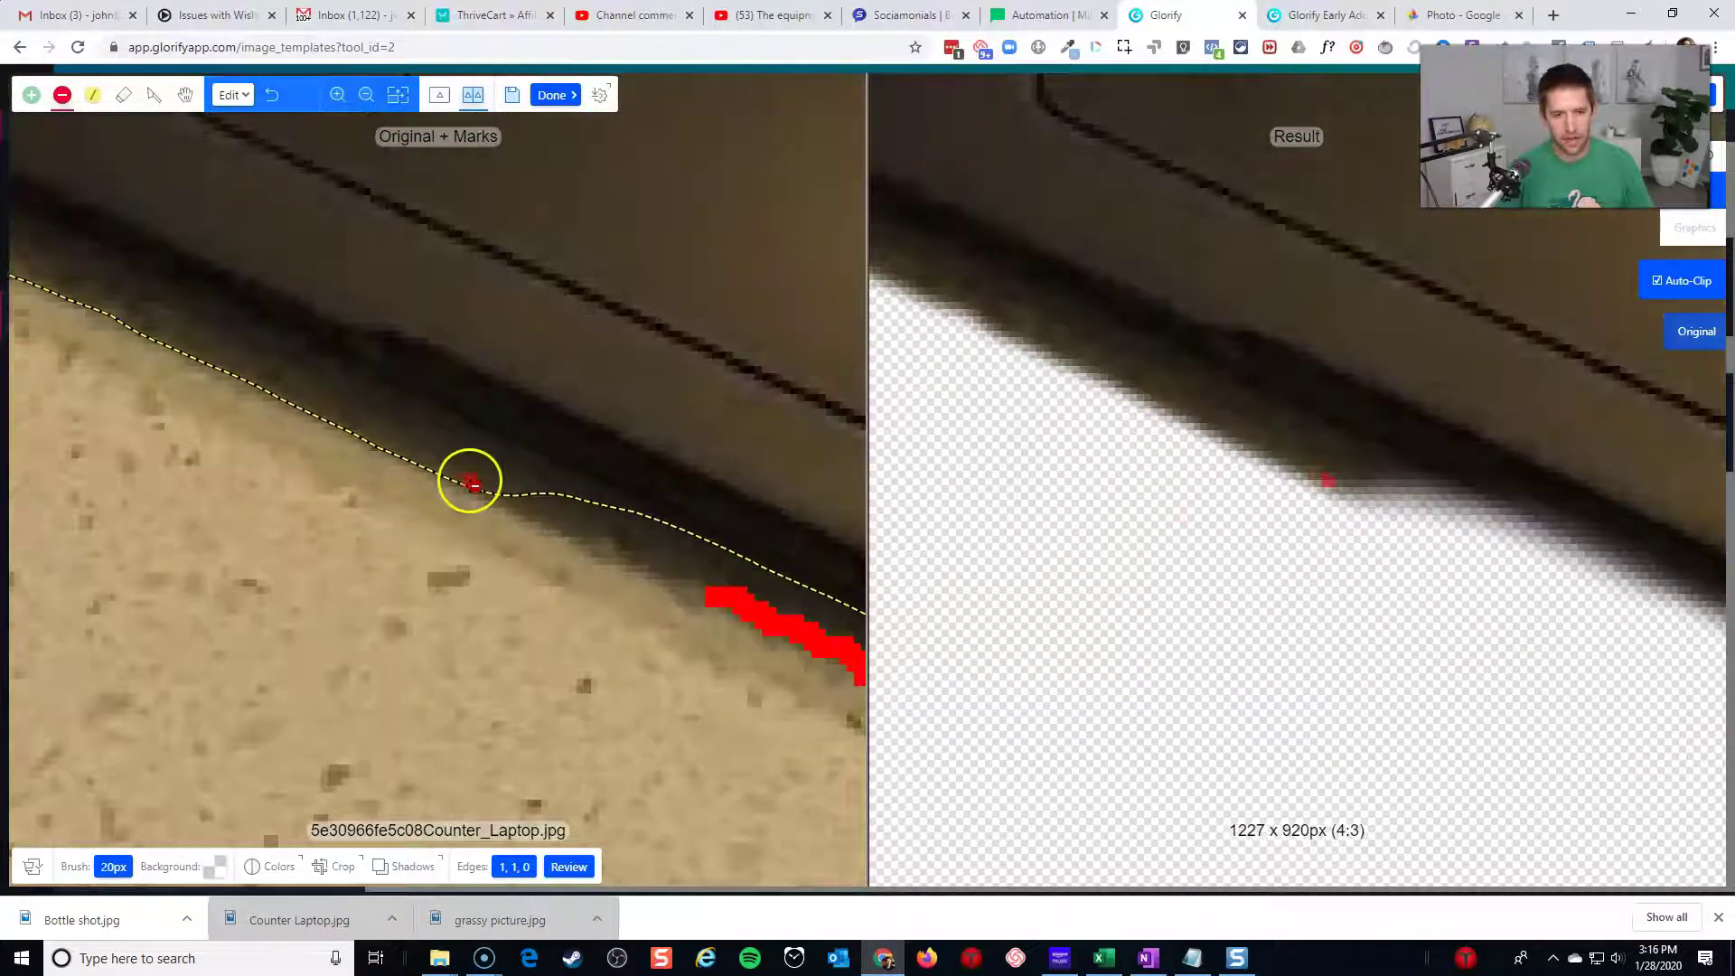
pyautogui.scroll(-2, 487, 495)
pyautogui.moveTo(302, 442); pyautogui.dragTo(263, 446)
pyautogui.scroll(-3, 302, 453)
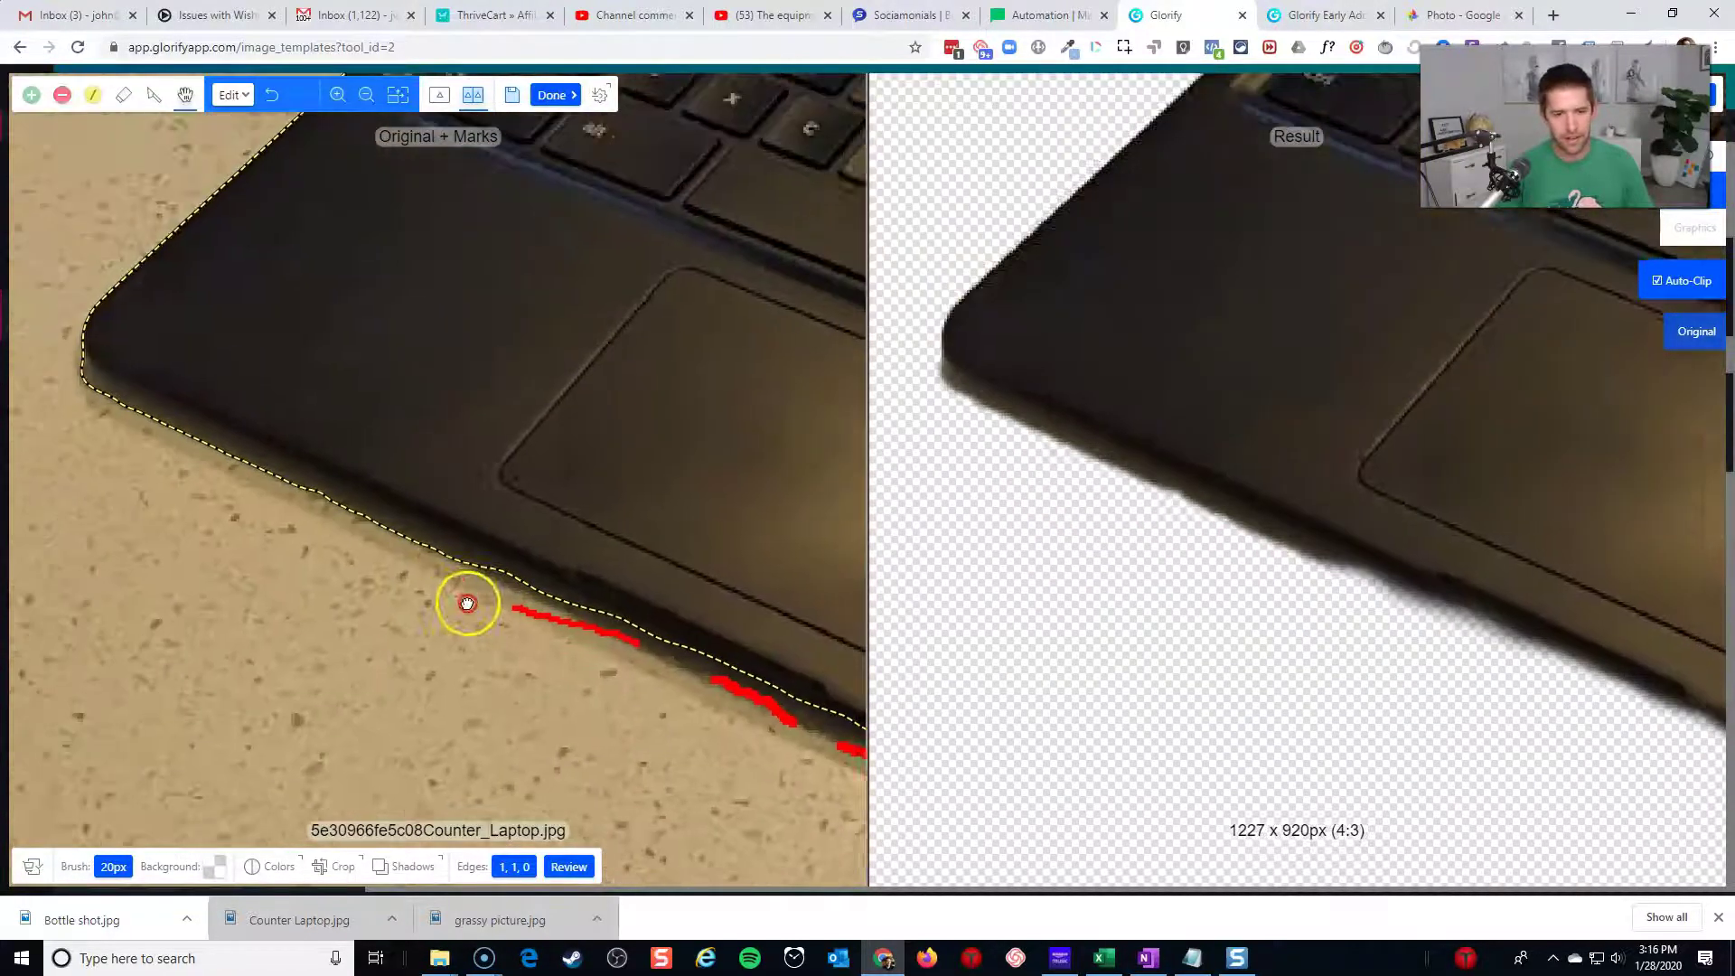
pyautogui.moveTo(366, 542); pyautogui.dragTo(269, 482)
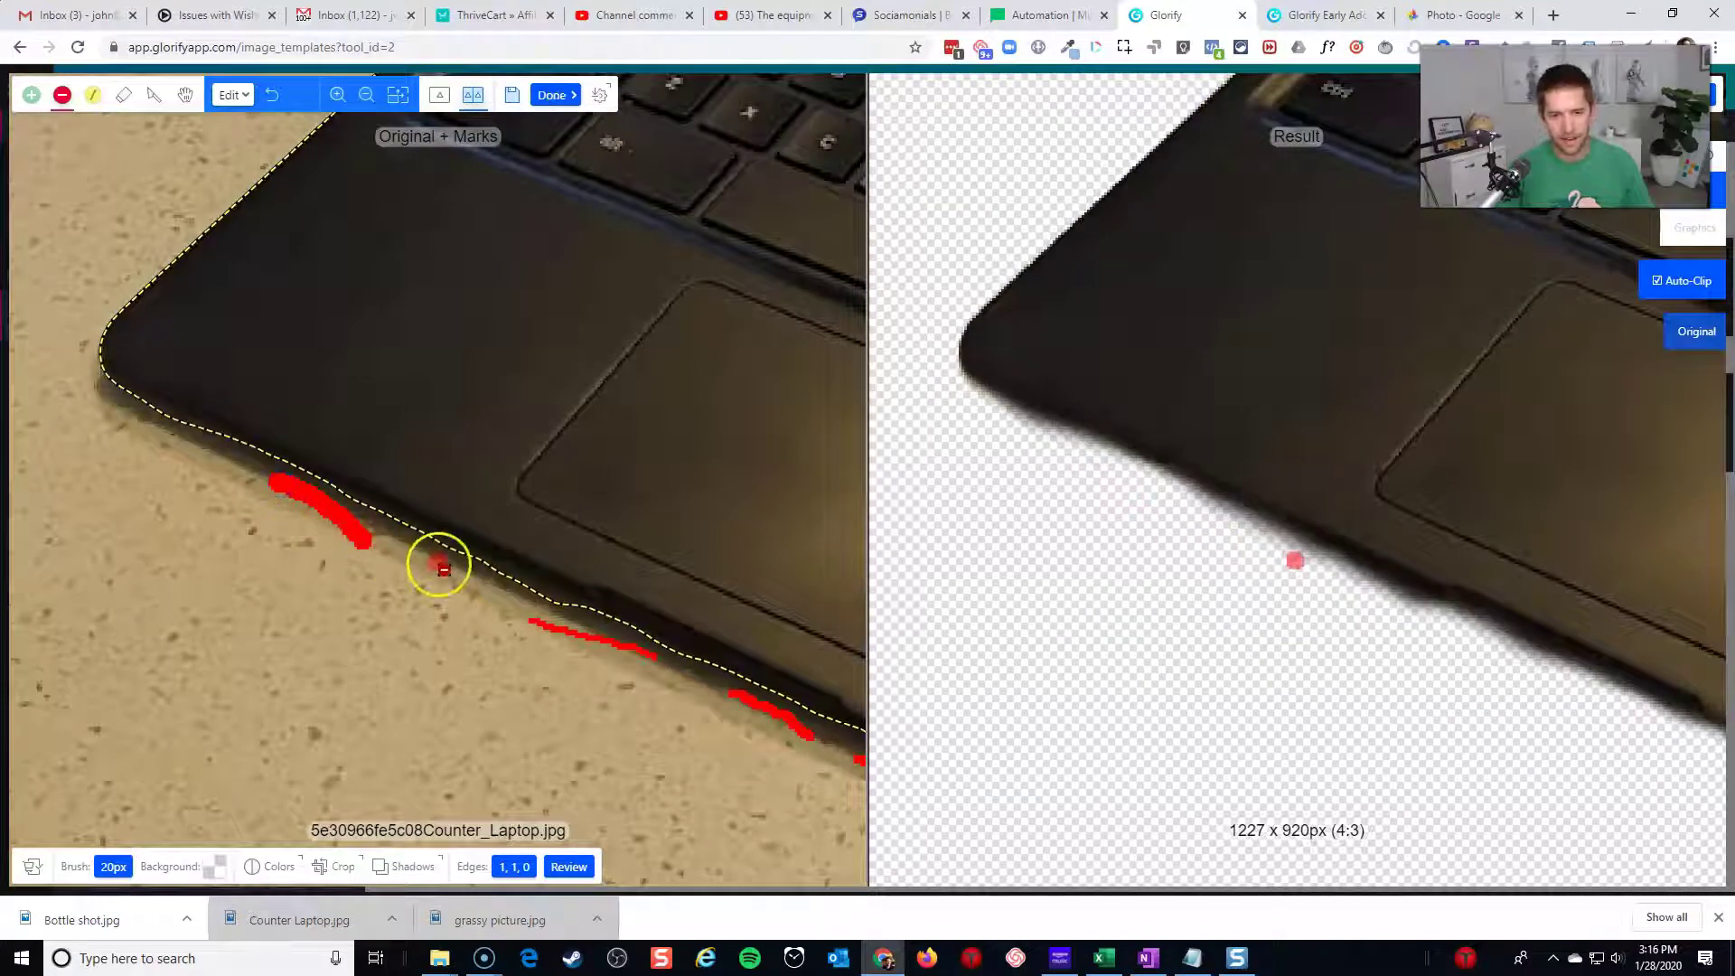
pyautogui.moveTo(442, 566); pyautogui.dragTo(561, 603)
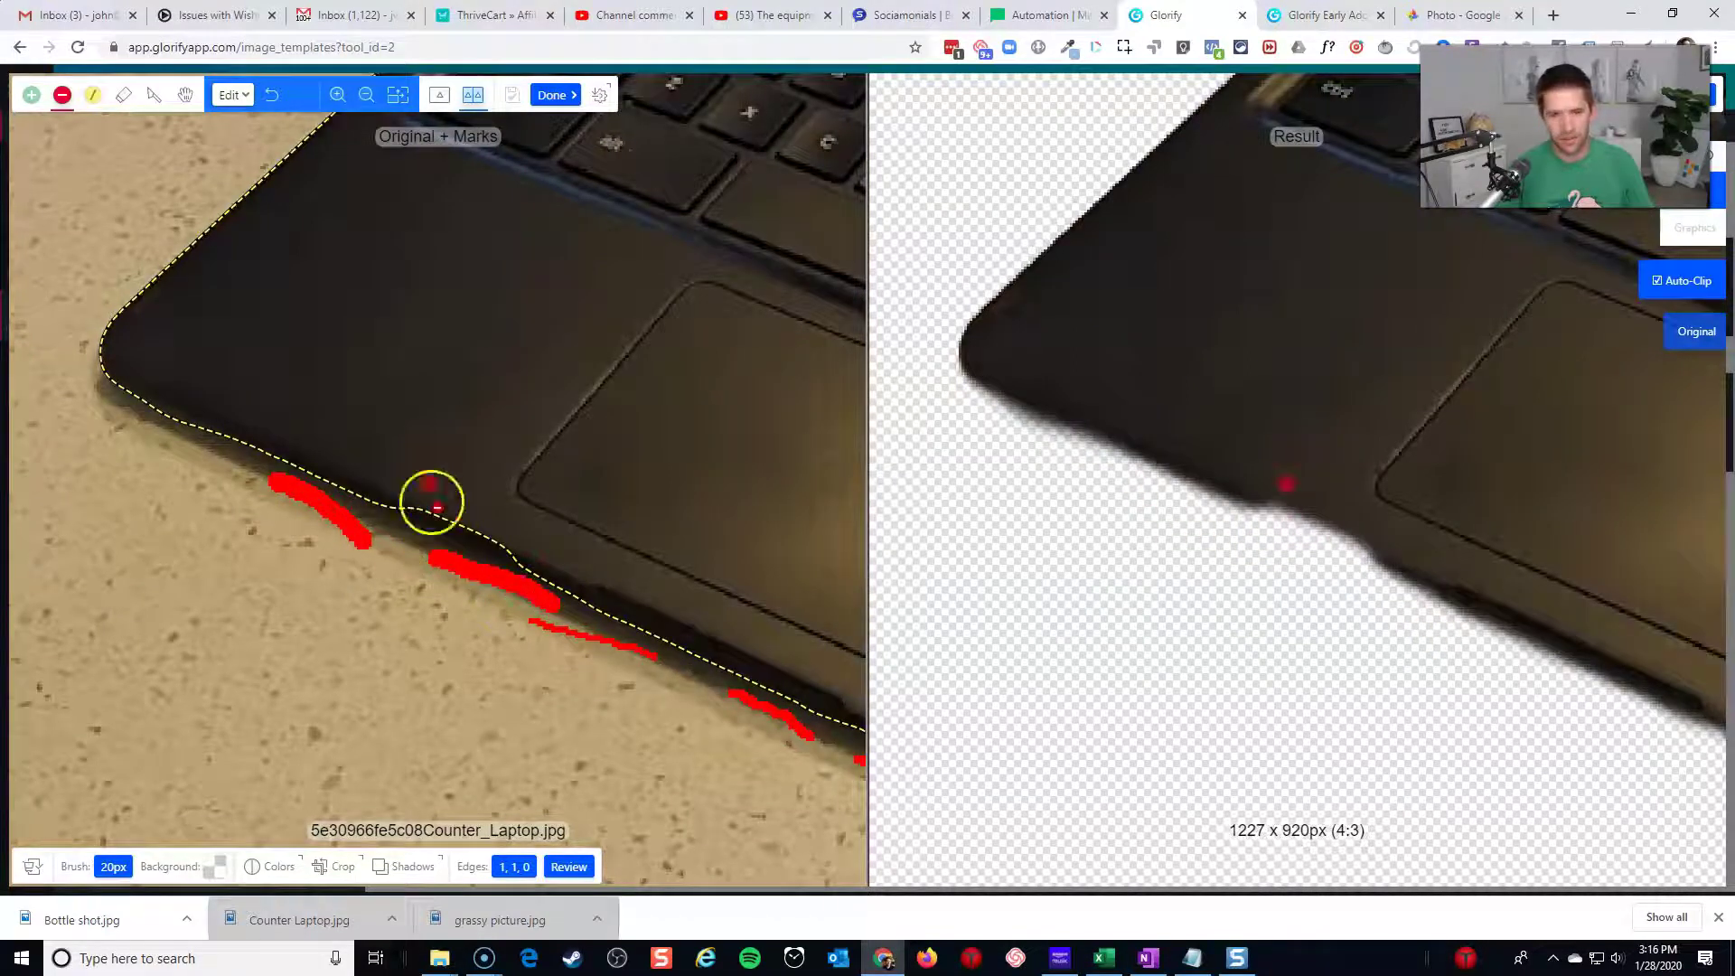
# - Add a green keep mark beside the laptop's edge
pyautogui.click(33, 95)
pyautogui.click(454, 524)
pyautogui.scroll(-5, 389, 479)
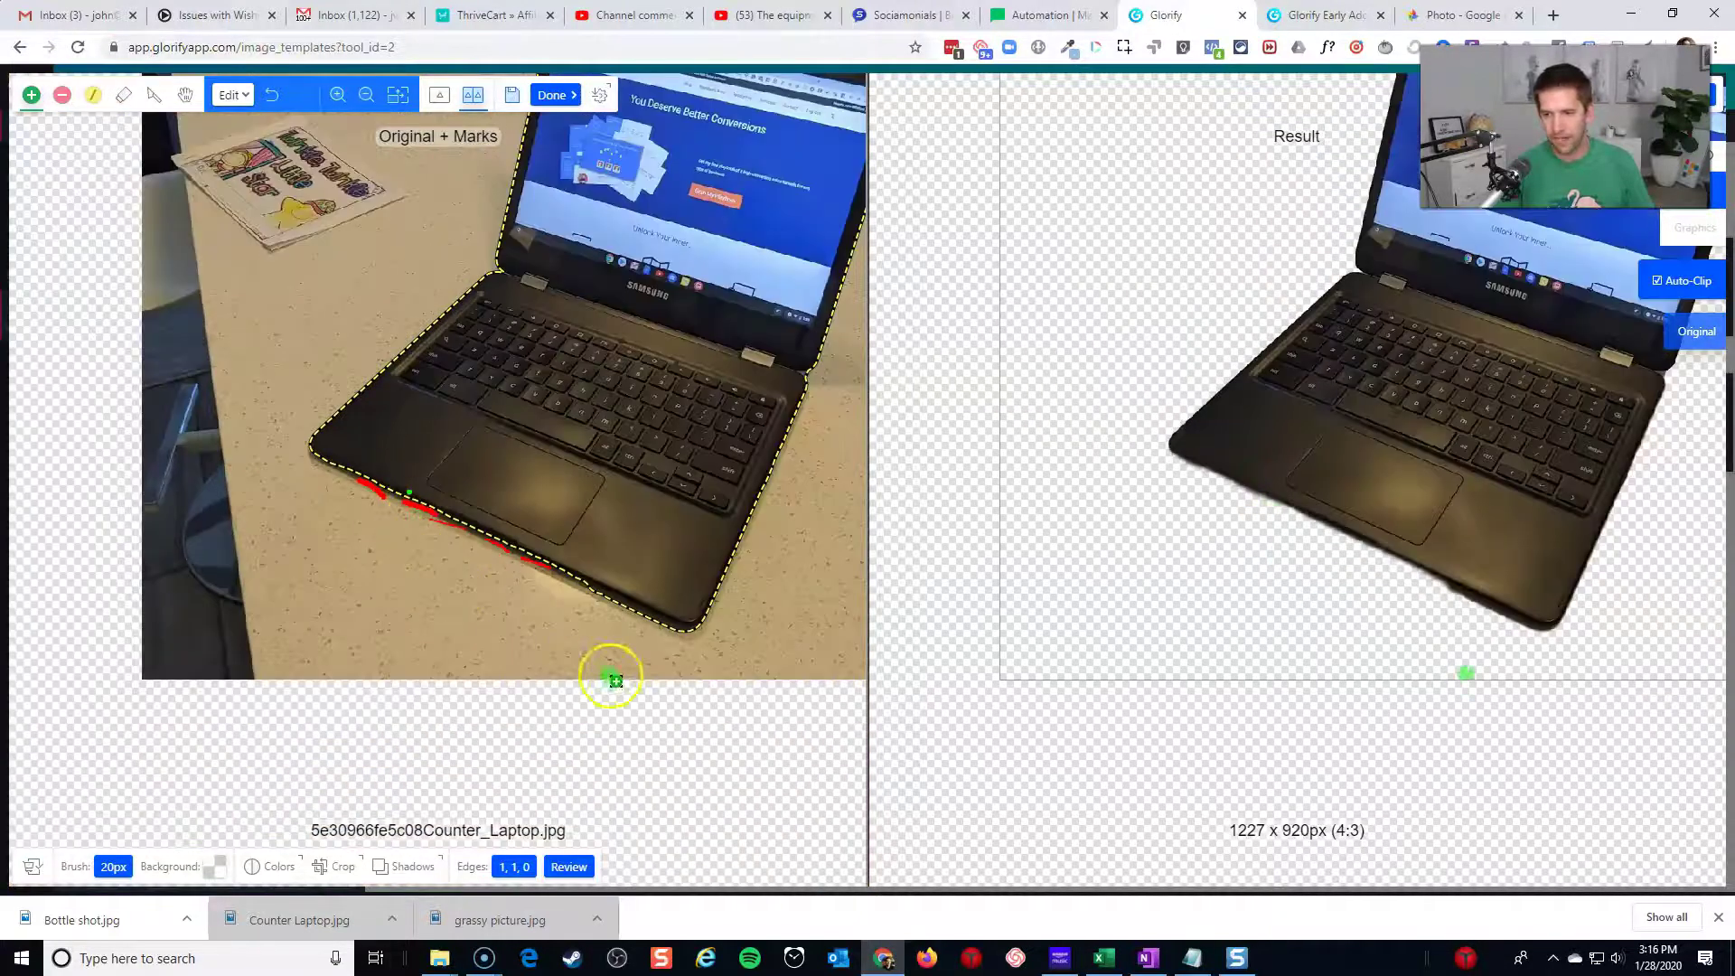
pyautogui.scroll(5, 425, 519)
pyautogui.scroll(2, 256, 400)
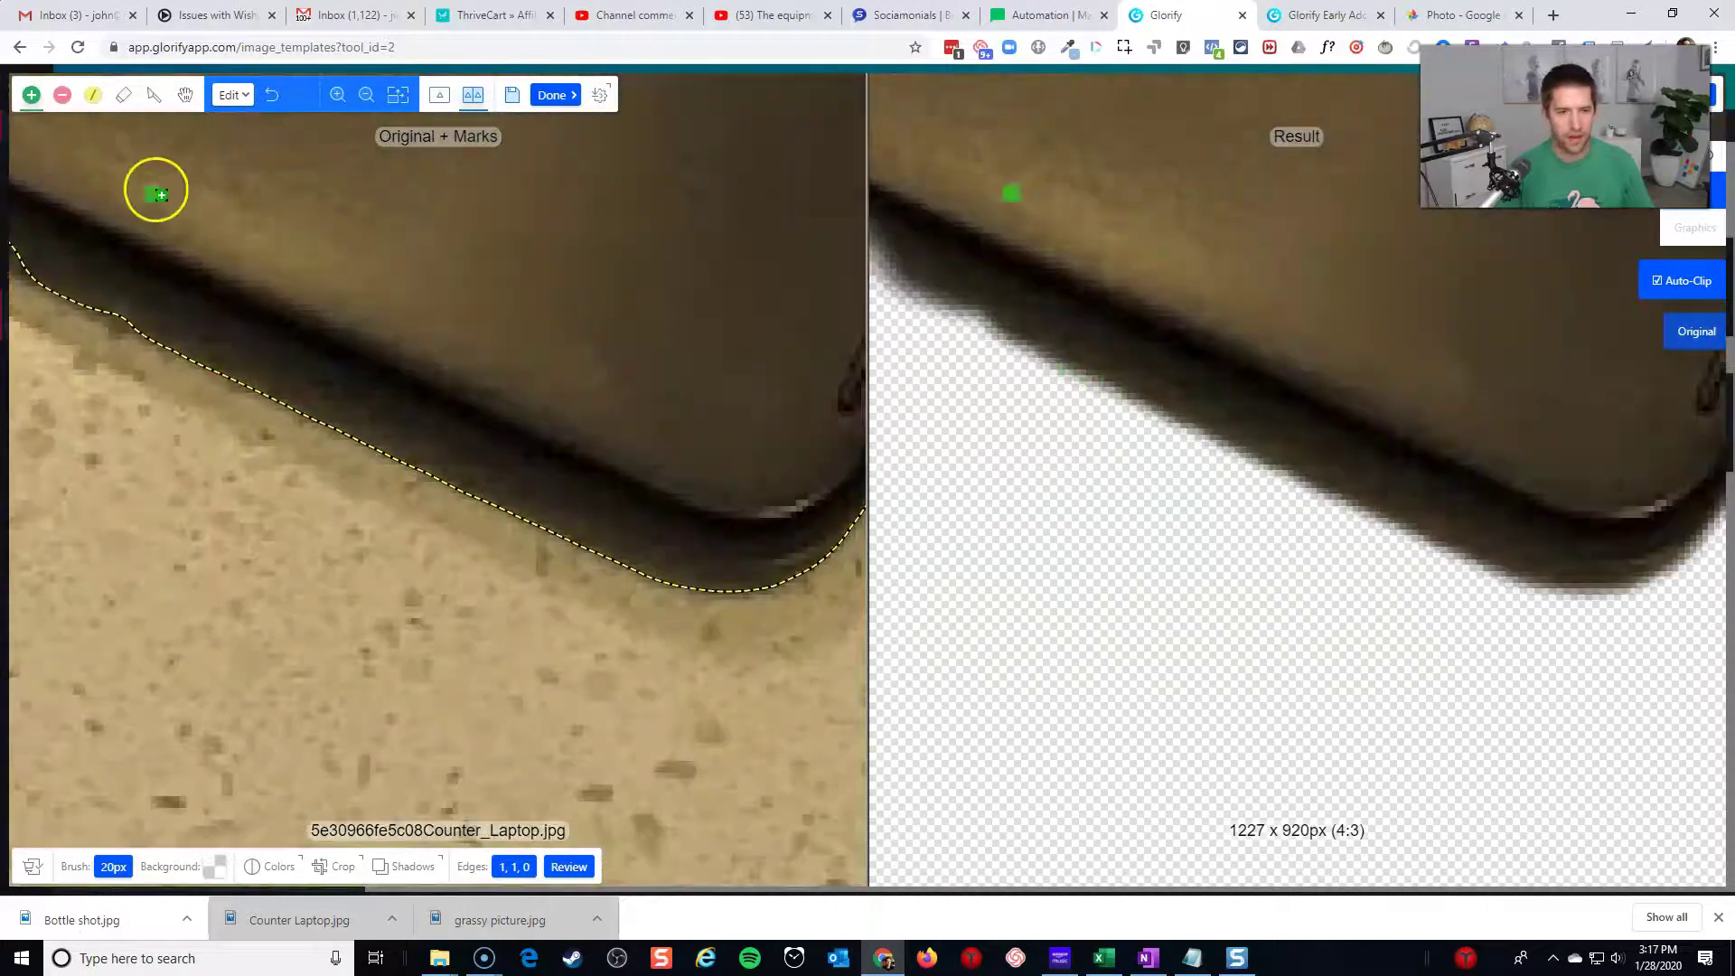
# - Add more removal spots along the lower edge and at the laptop's front corner
pyautogui.click(62, 95)
pyautogui.click(366, 439)
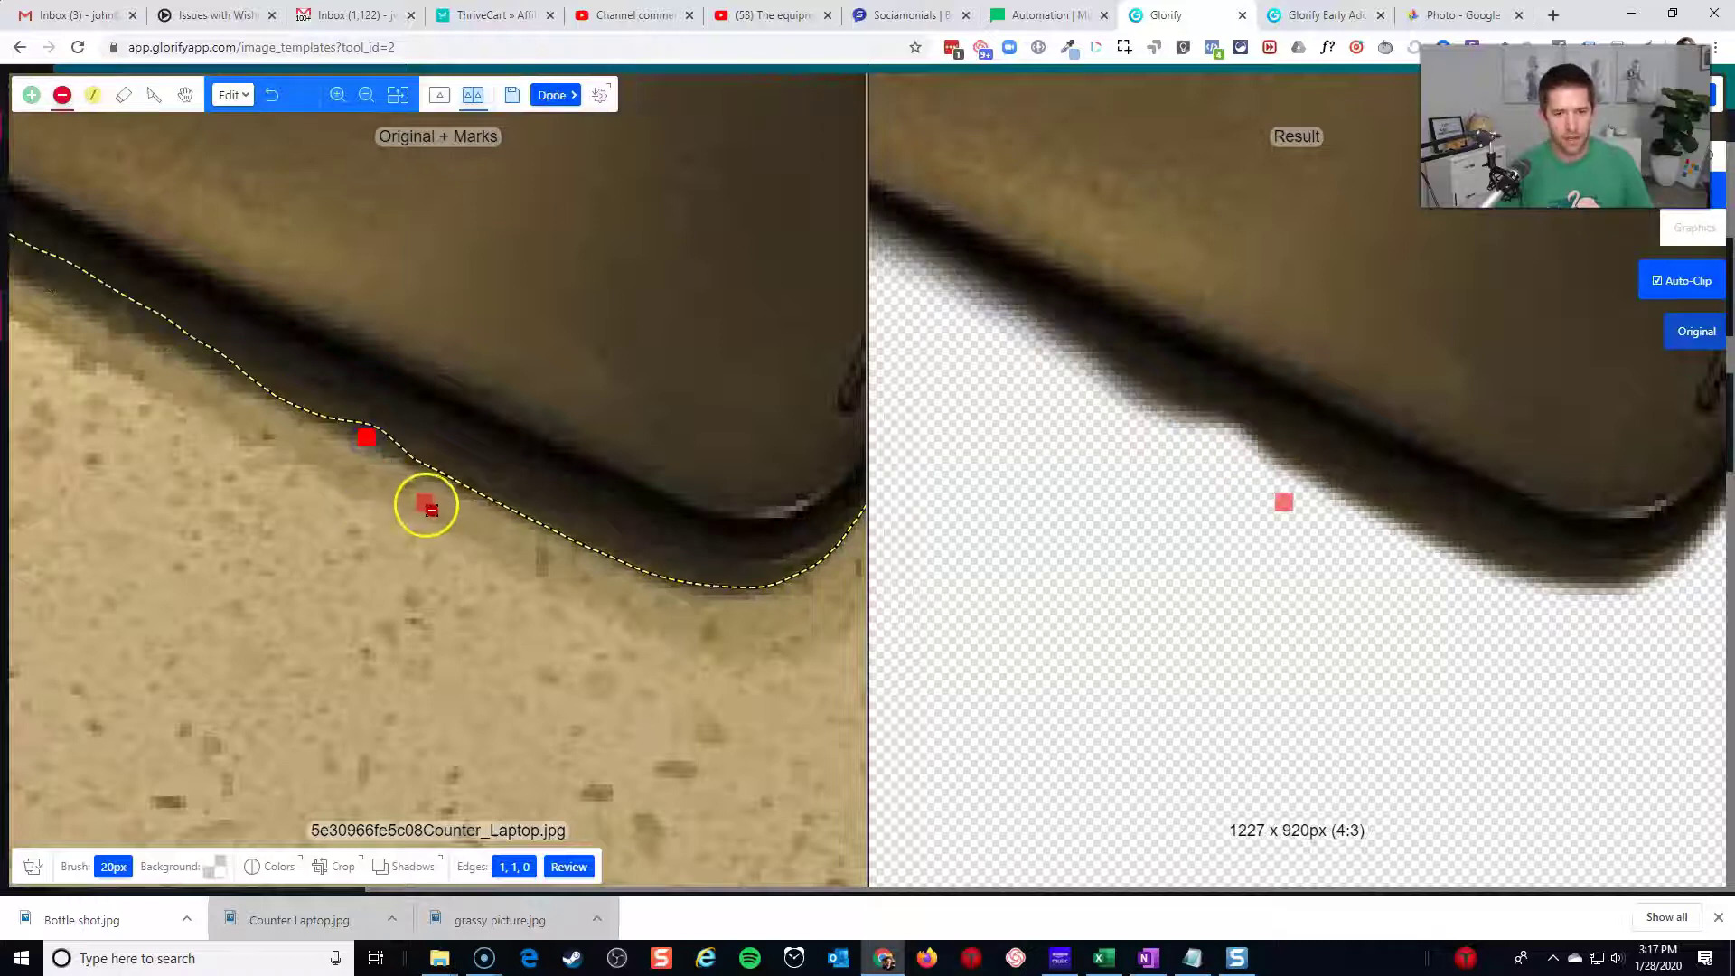
pyautogui.click(294, 407)
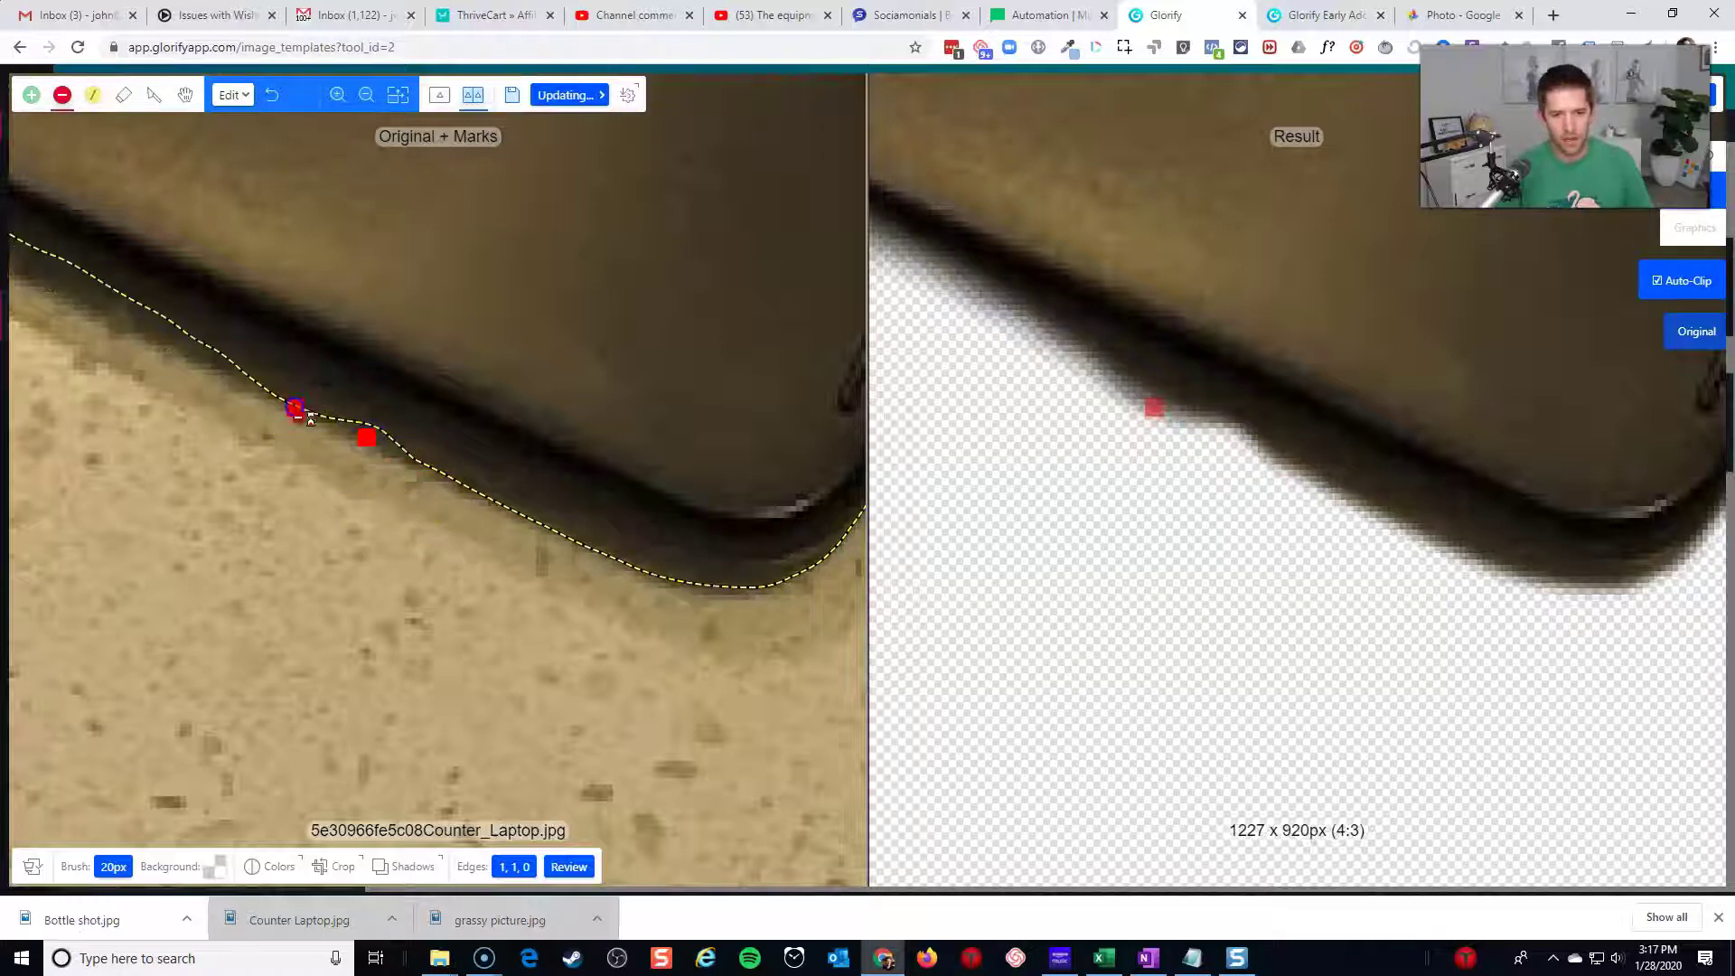
pyautogui.click(537, 526)
pyautogui.click(626, 562)
pyautogui.scroll(-5, 579, 587)
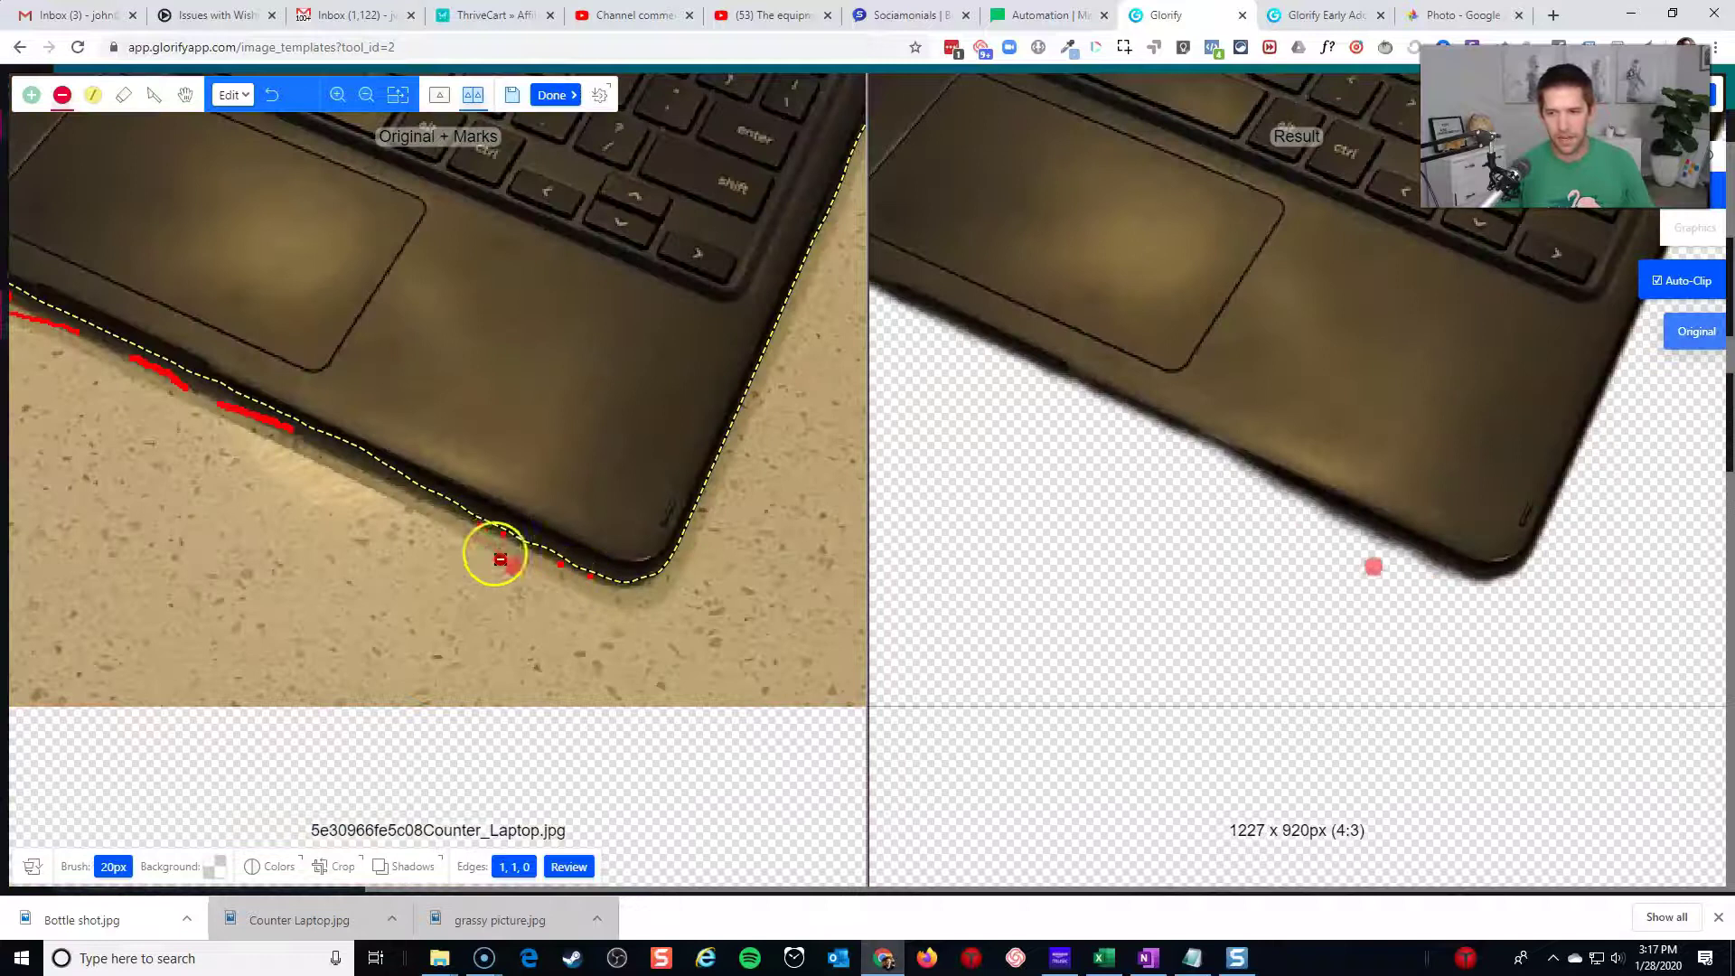
pyautogui.scroll(3, 485, 534)
pyautogui.click(502, 601)
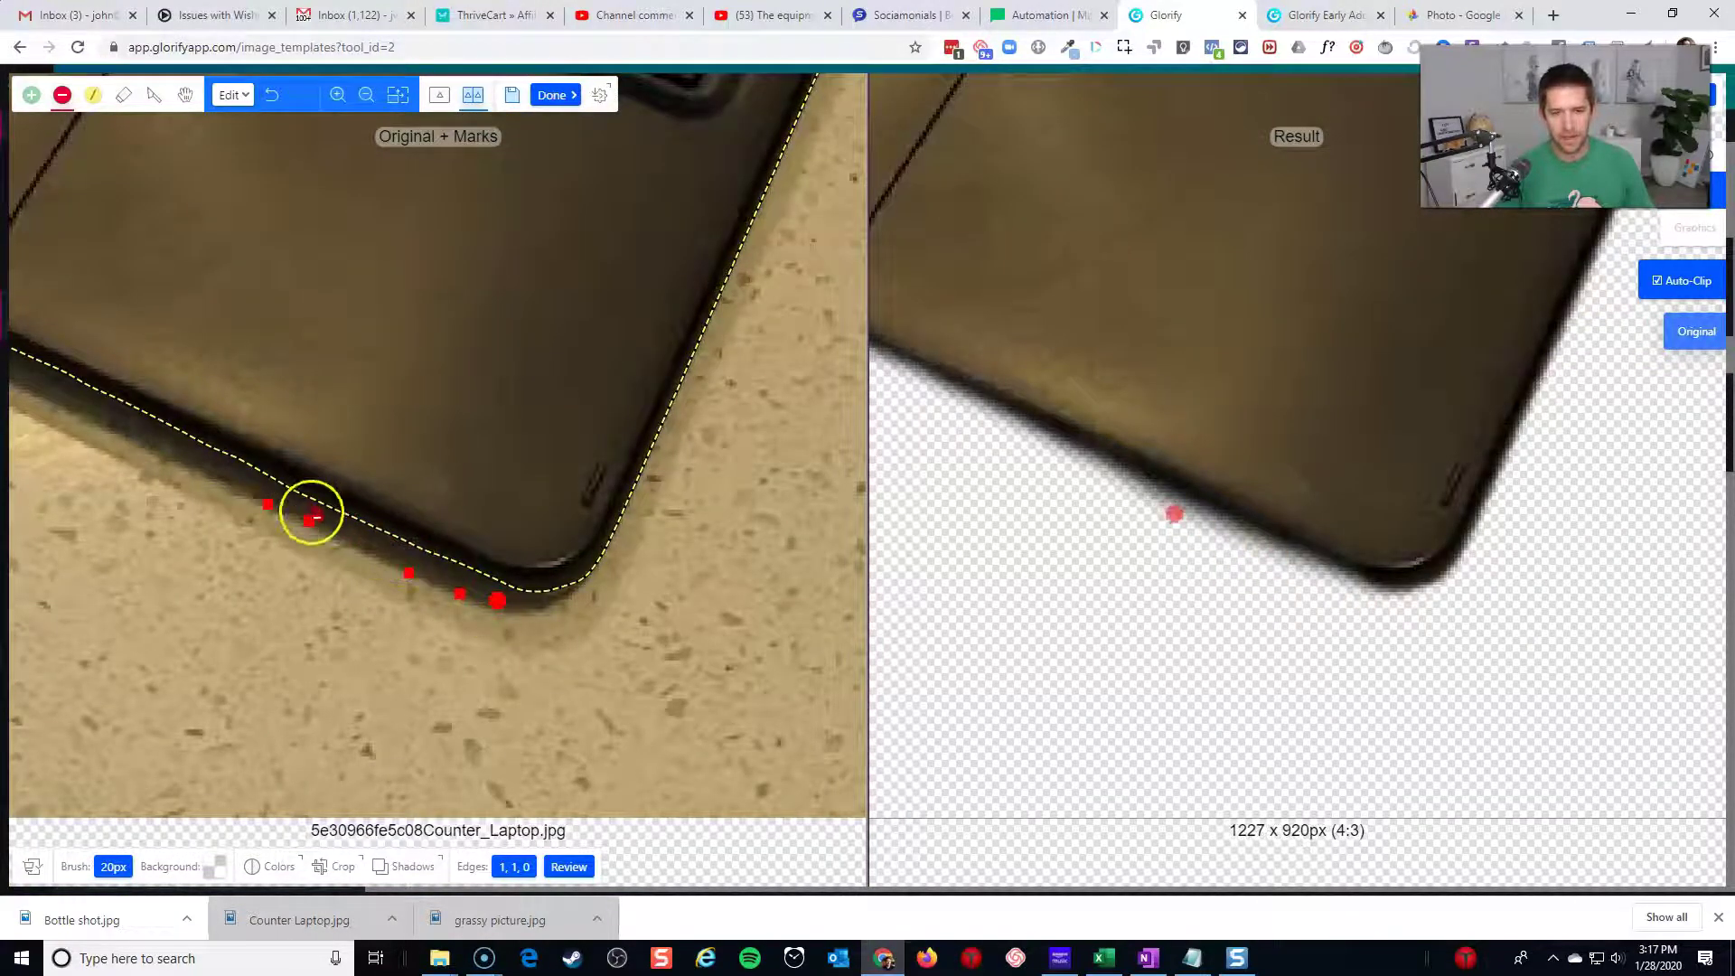
pyautogui.click(570, 594)
pyautogui.click(538, 596)
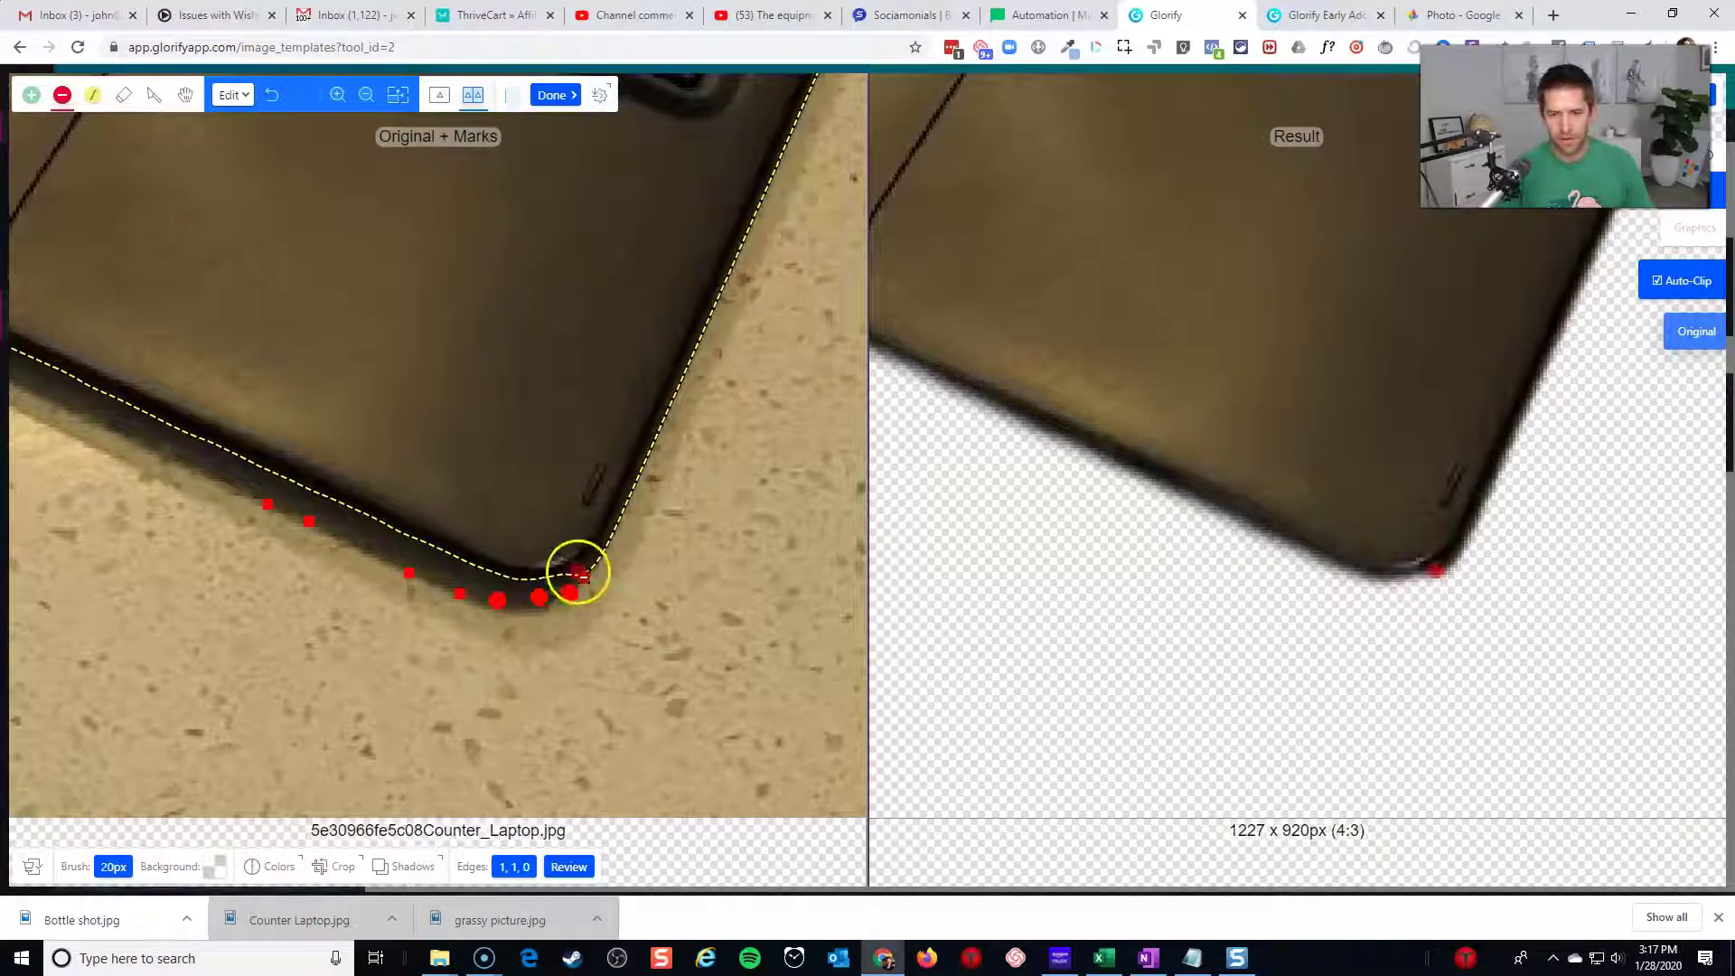
pyautogui.click(588, 574)
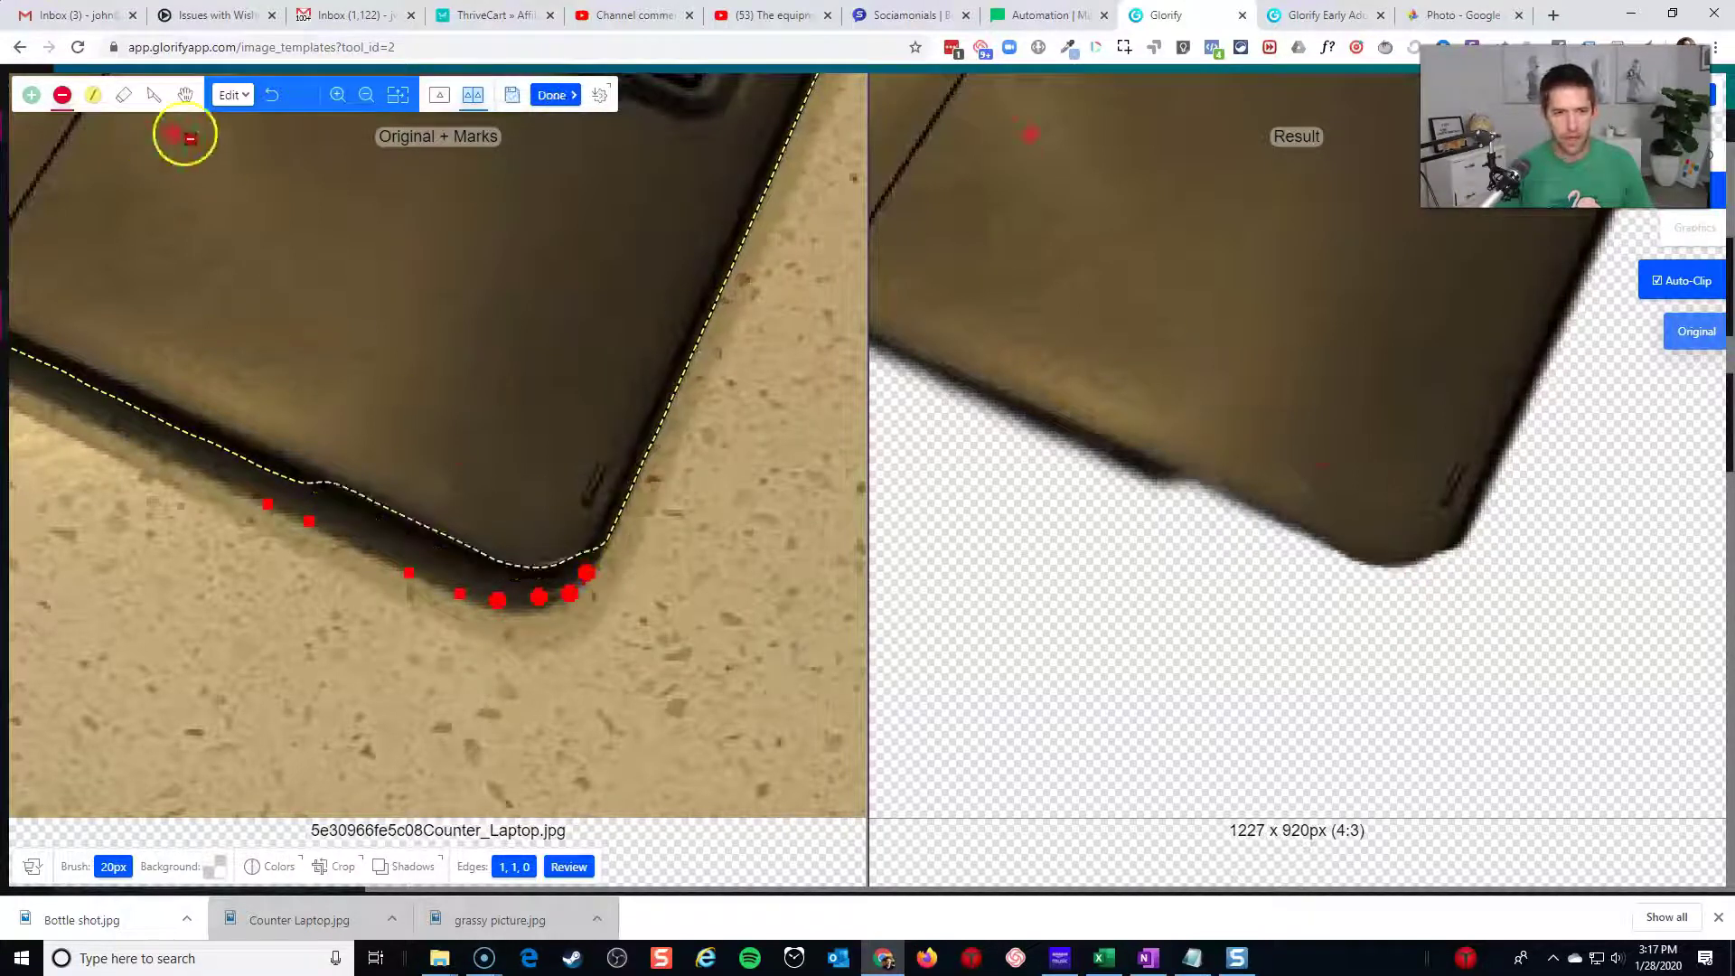
# - Undo the corner marks, the green keep mark and the lower-edge removal marks
pyautogui.click(267, 99)
pyautogui.click(268, 102)
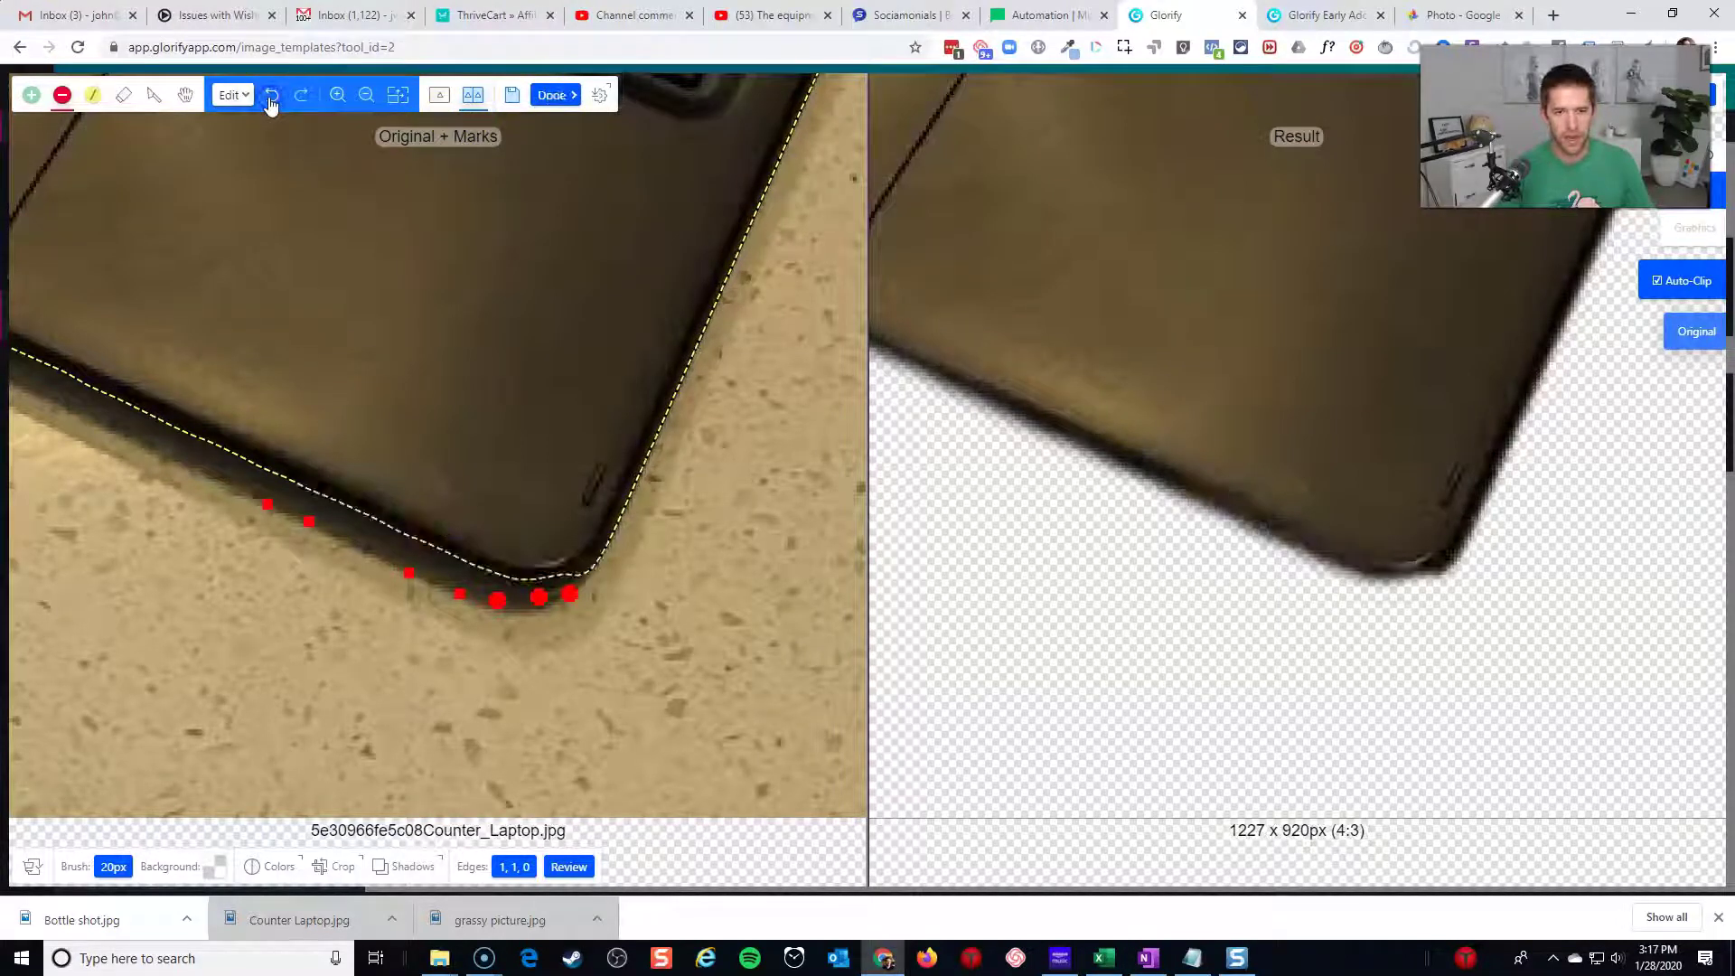
pyautogui.click(270, 105)
pyautogui.click(270, 105)
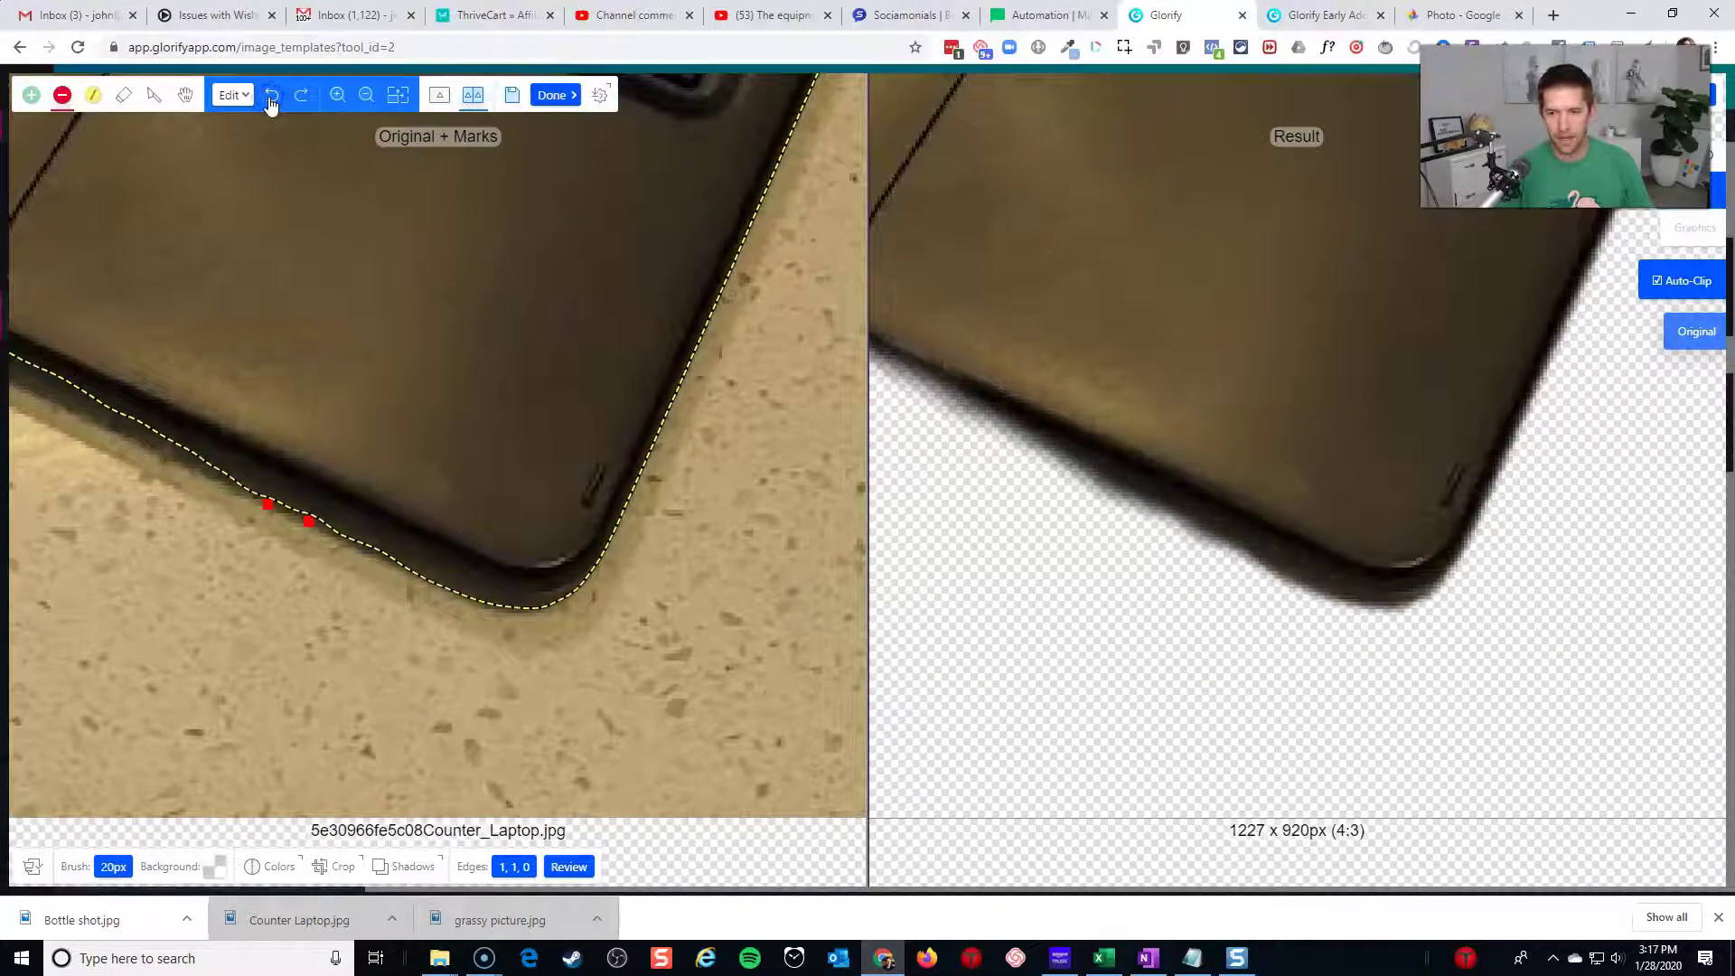
pyautogui.click(270, 105)
pyautogui.scroll(-3, 312, 508)
pyautogui.scroll(-2, 307, 503)
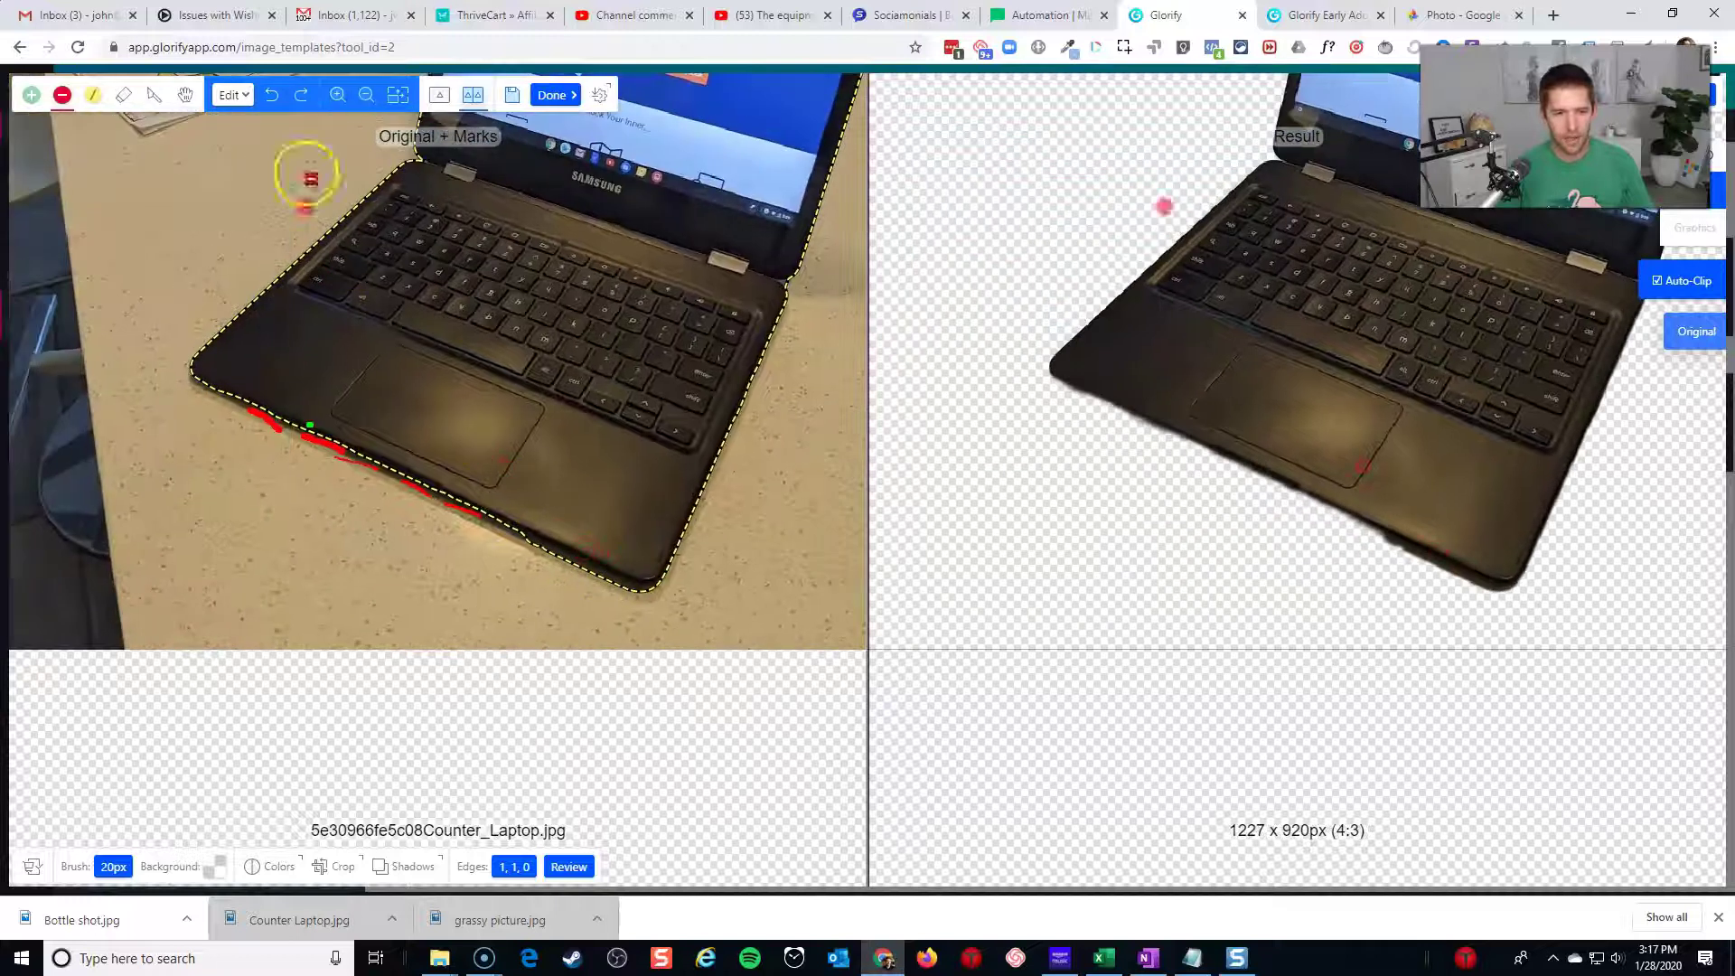
pyautogui.click(272, 105)
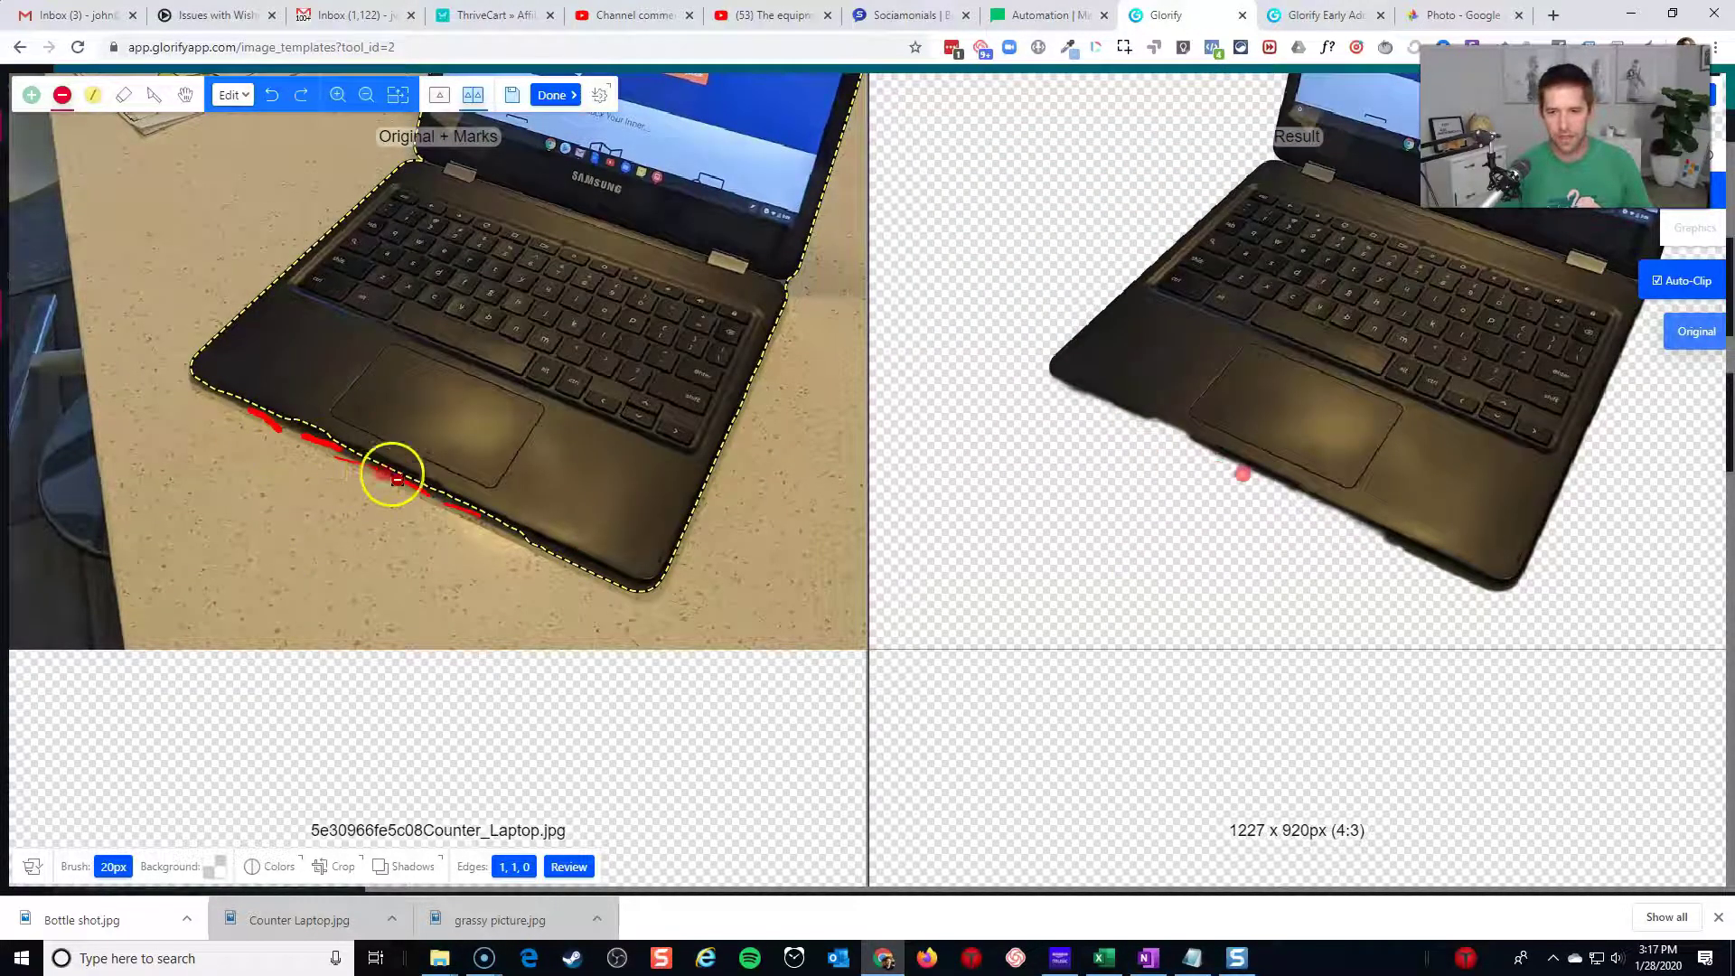
pyautogui.click(272, 97)
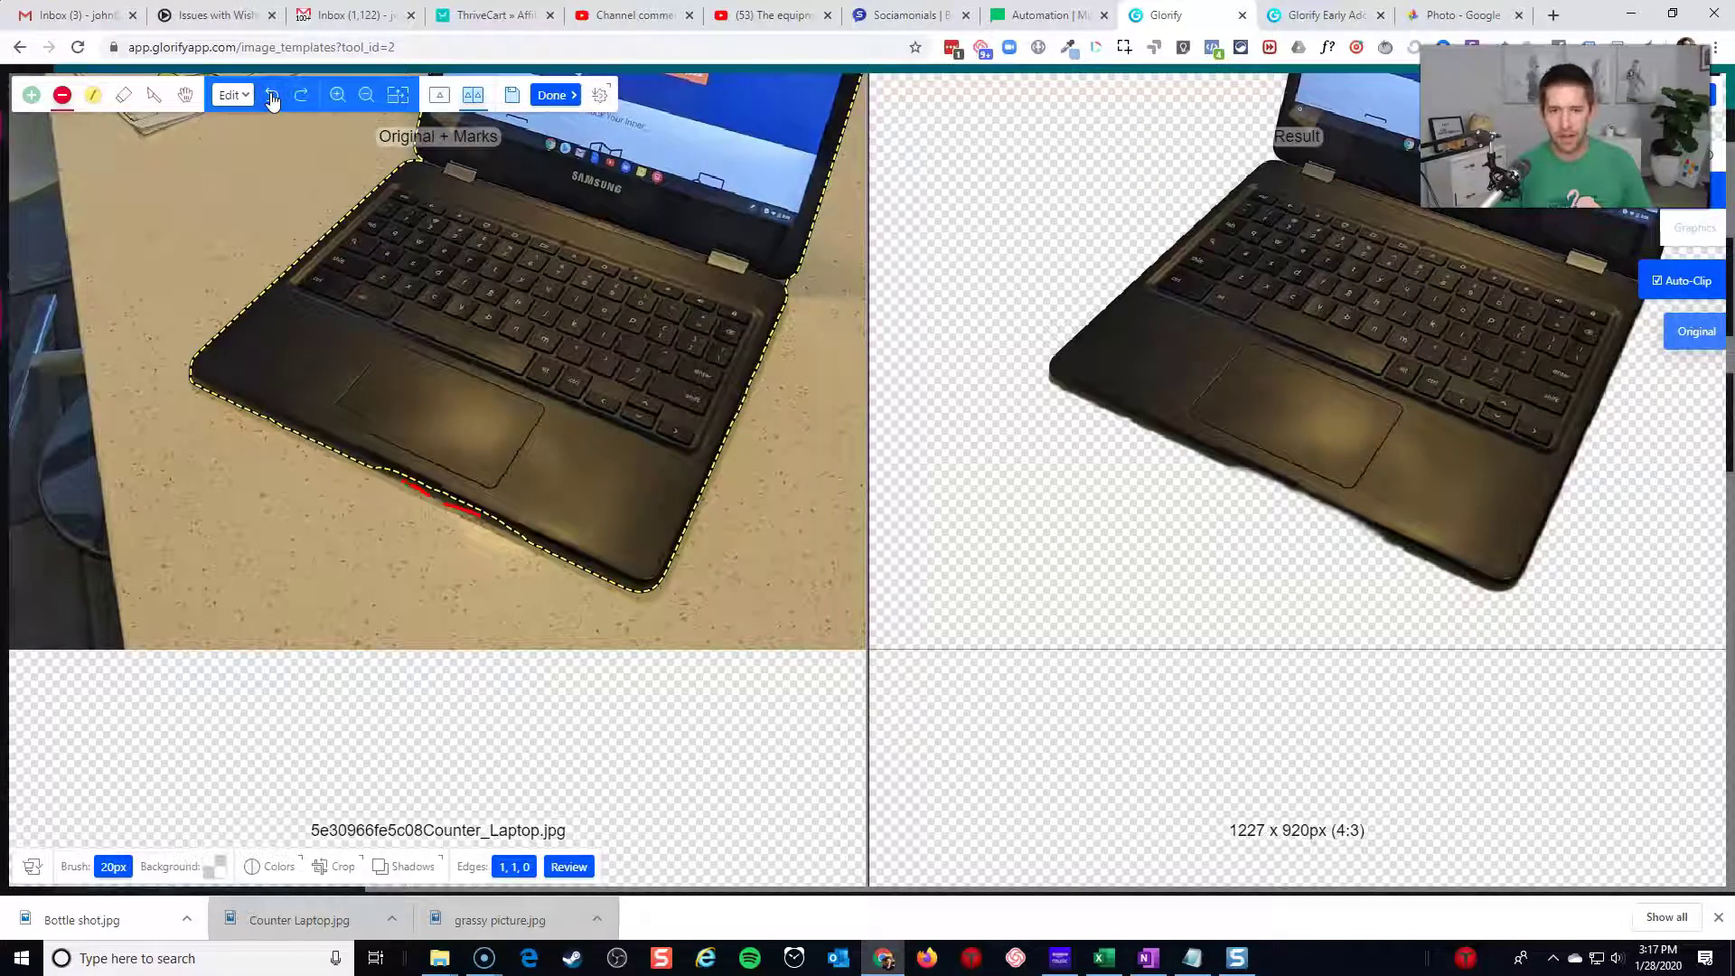
pyautogui.click(272, 98)
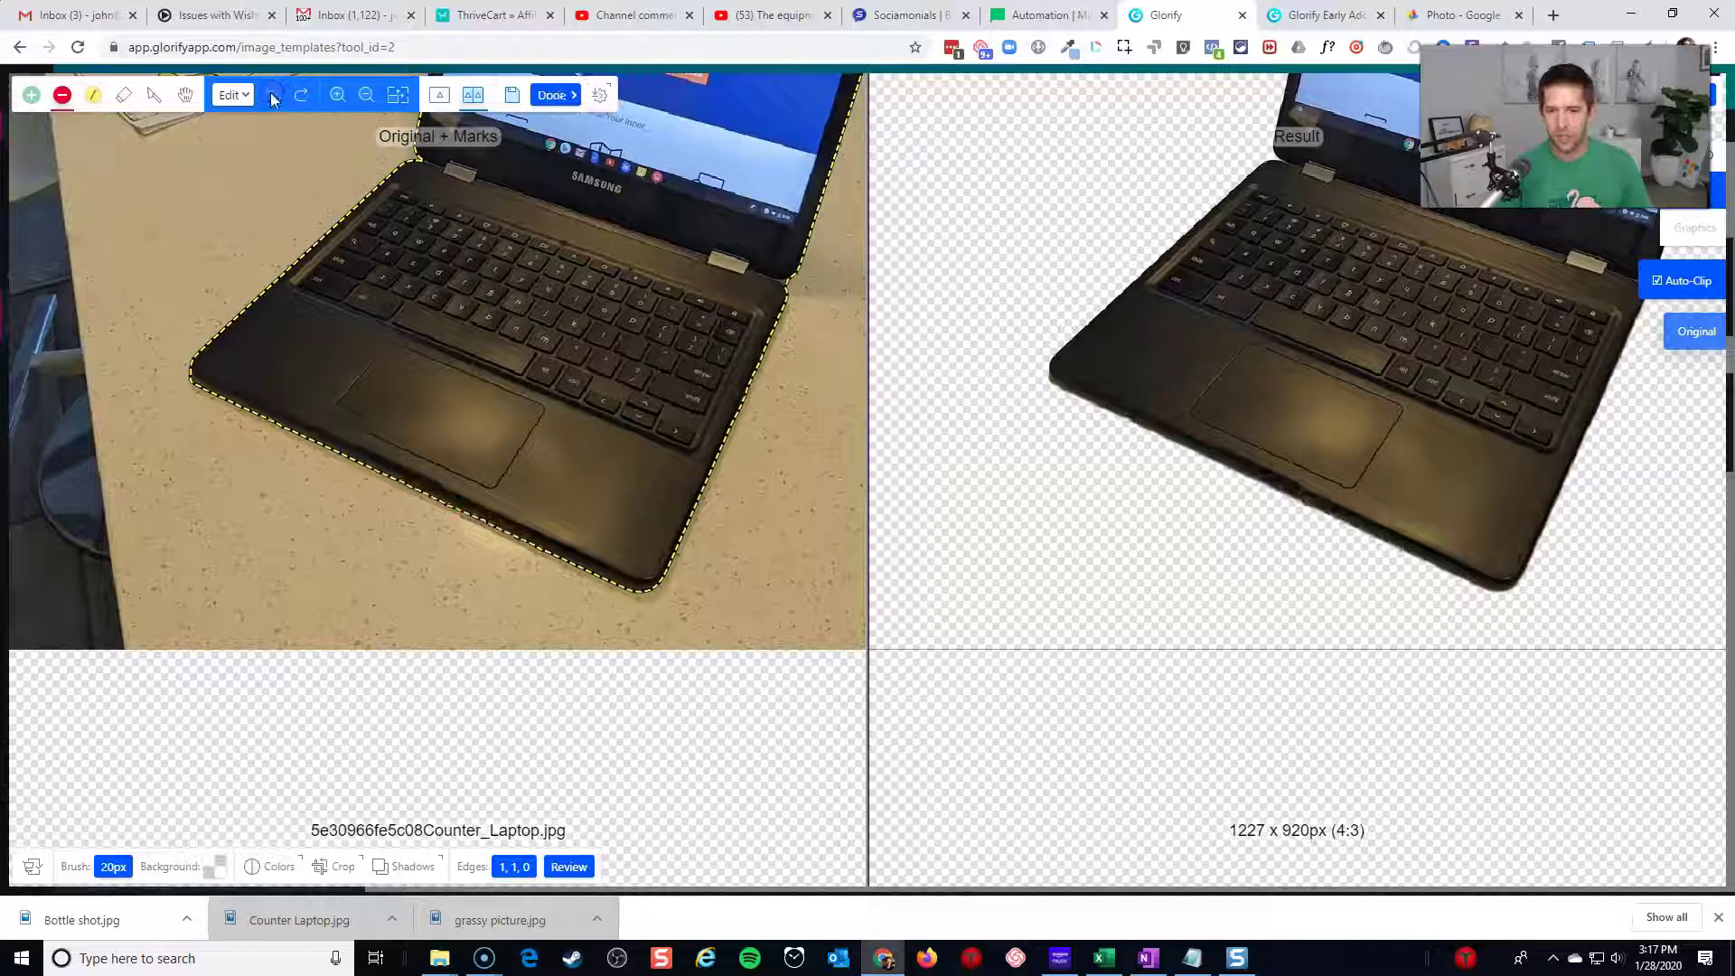
# - Check the laptop screen and hinge corner, then apply the cut-out to the thumbnail
pyautogui.press('space')
pyautogui.moveTo(476, 302); pyautogui.dragTo(241, 398)
pyautogui.scroll(-3, 240, 399)
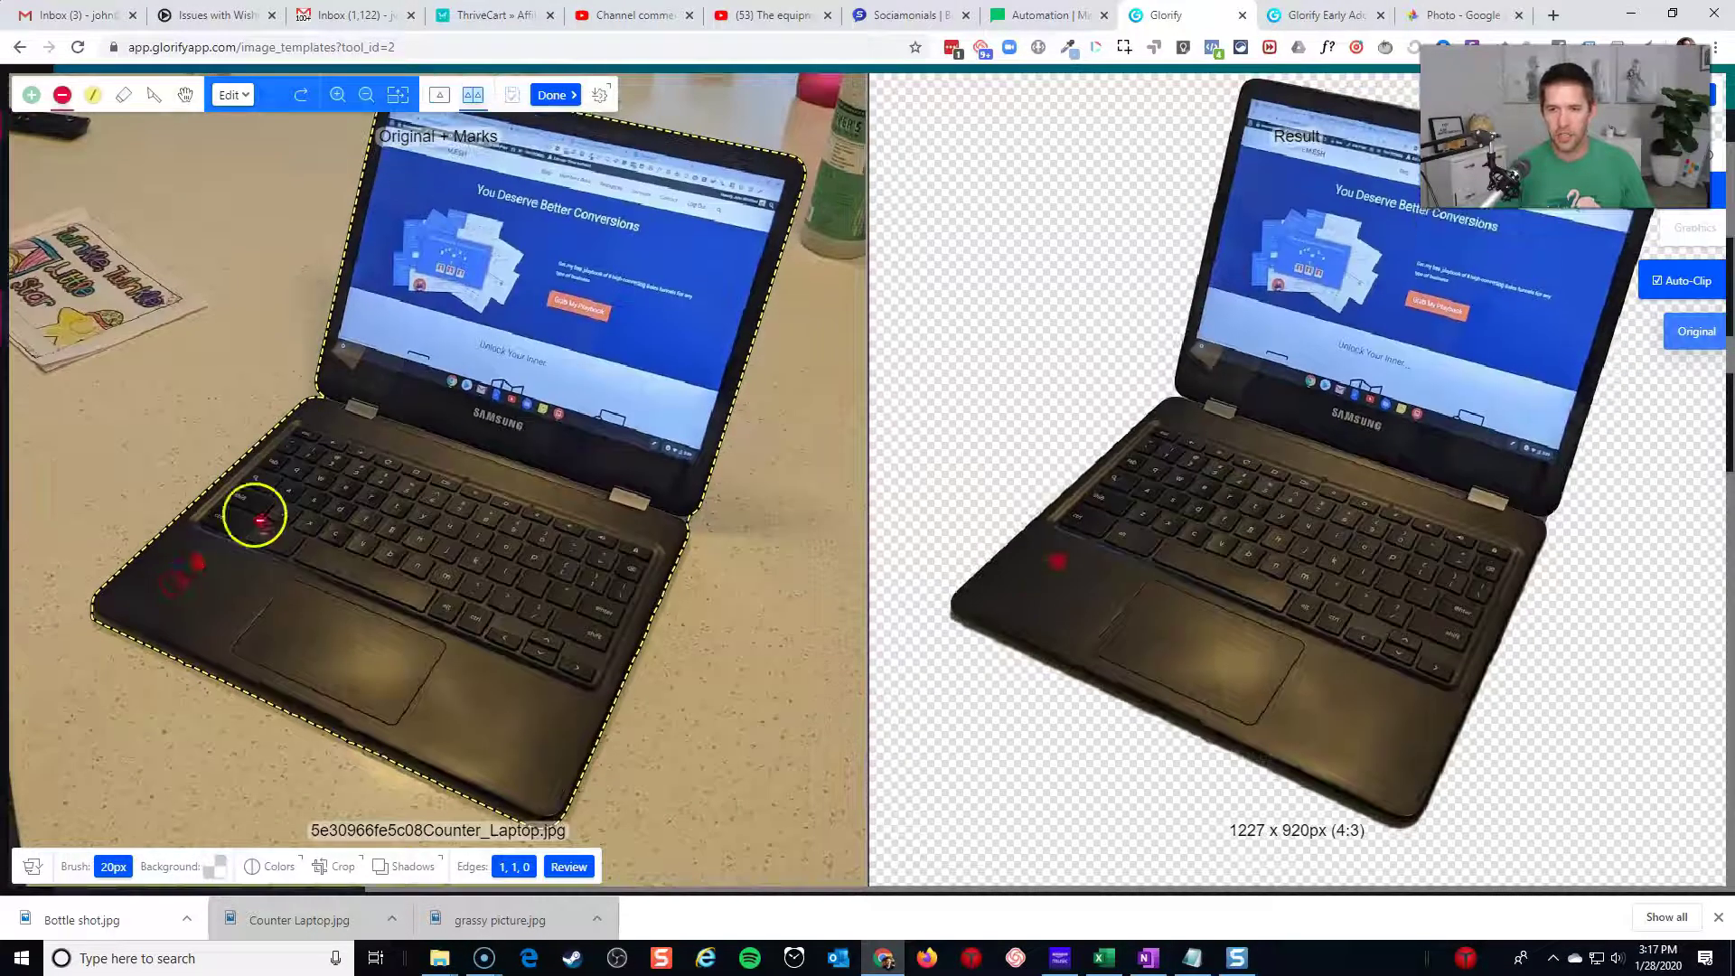
pyautogui.moveTo(306, 472); pyautogui.dragTo(440, 461)
pyautogui.scroll(8, 302, 551)
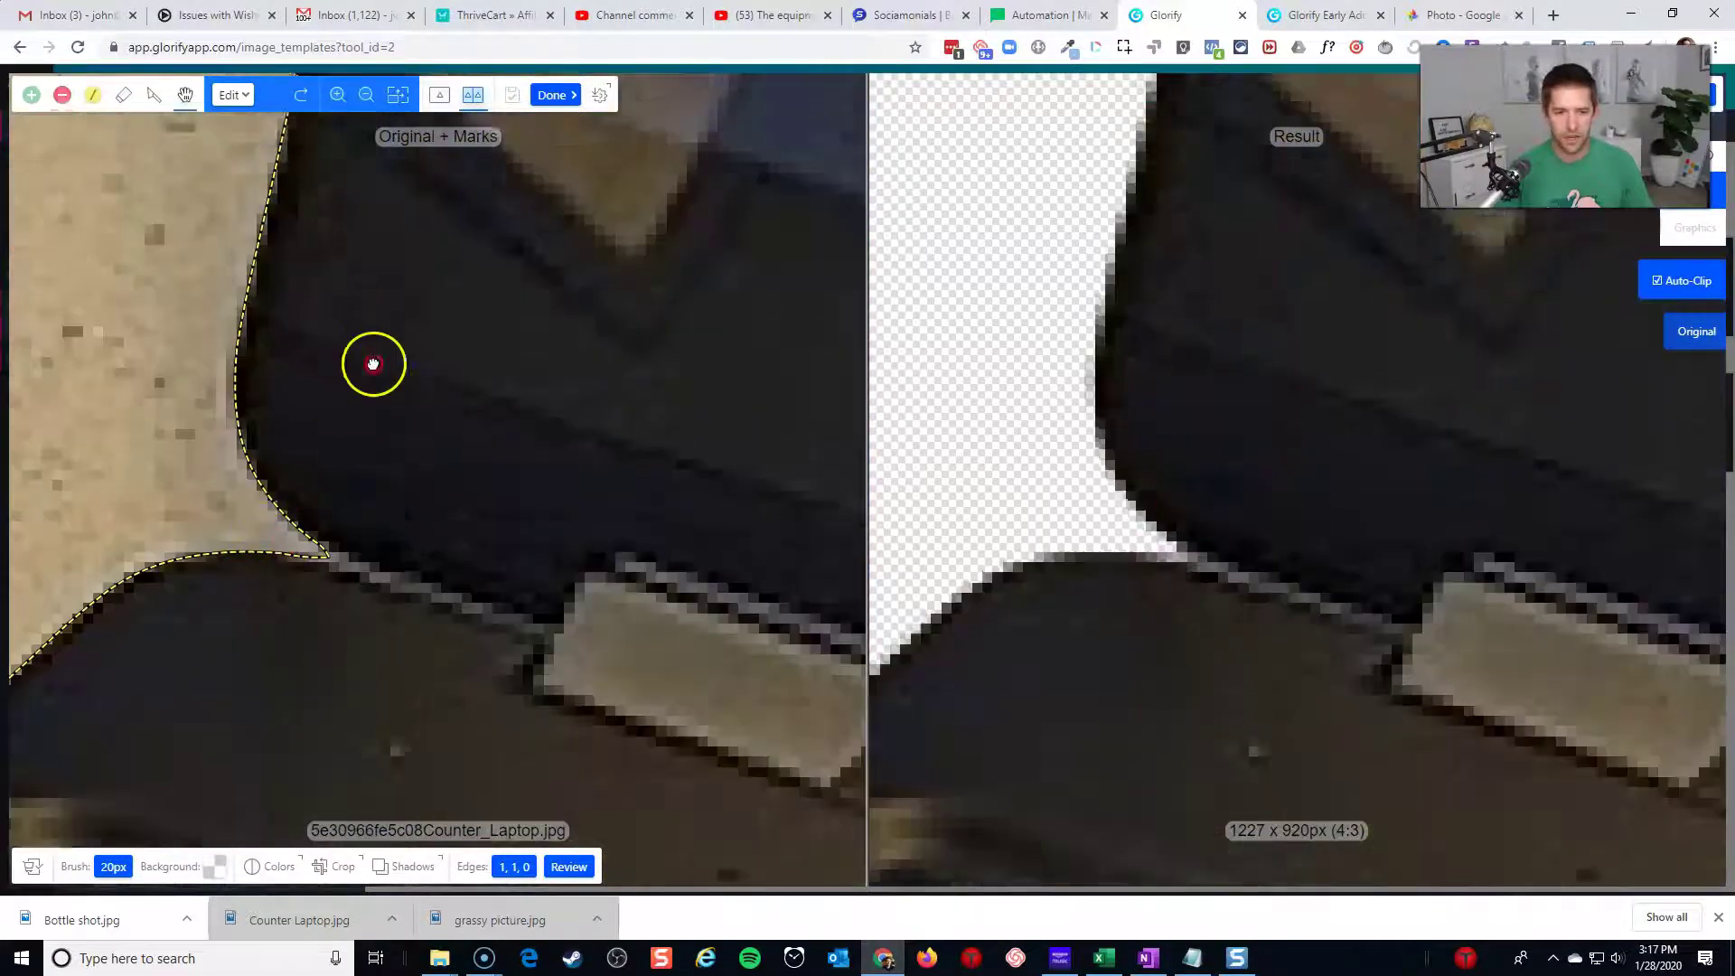
pyautogui.scroll(-5, 623, 193)
pyautogui.scroll(4, 600, 314)
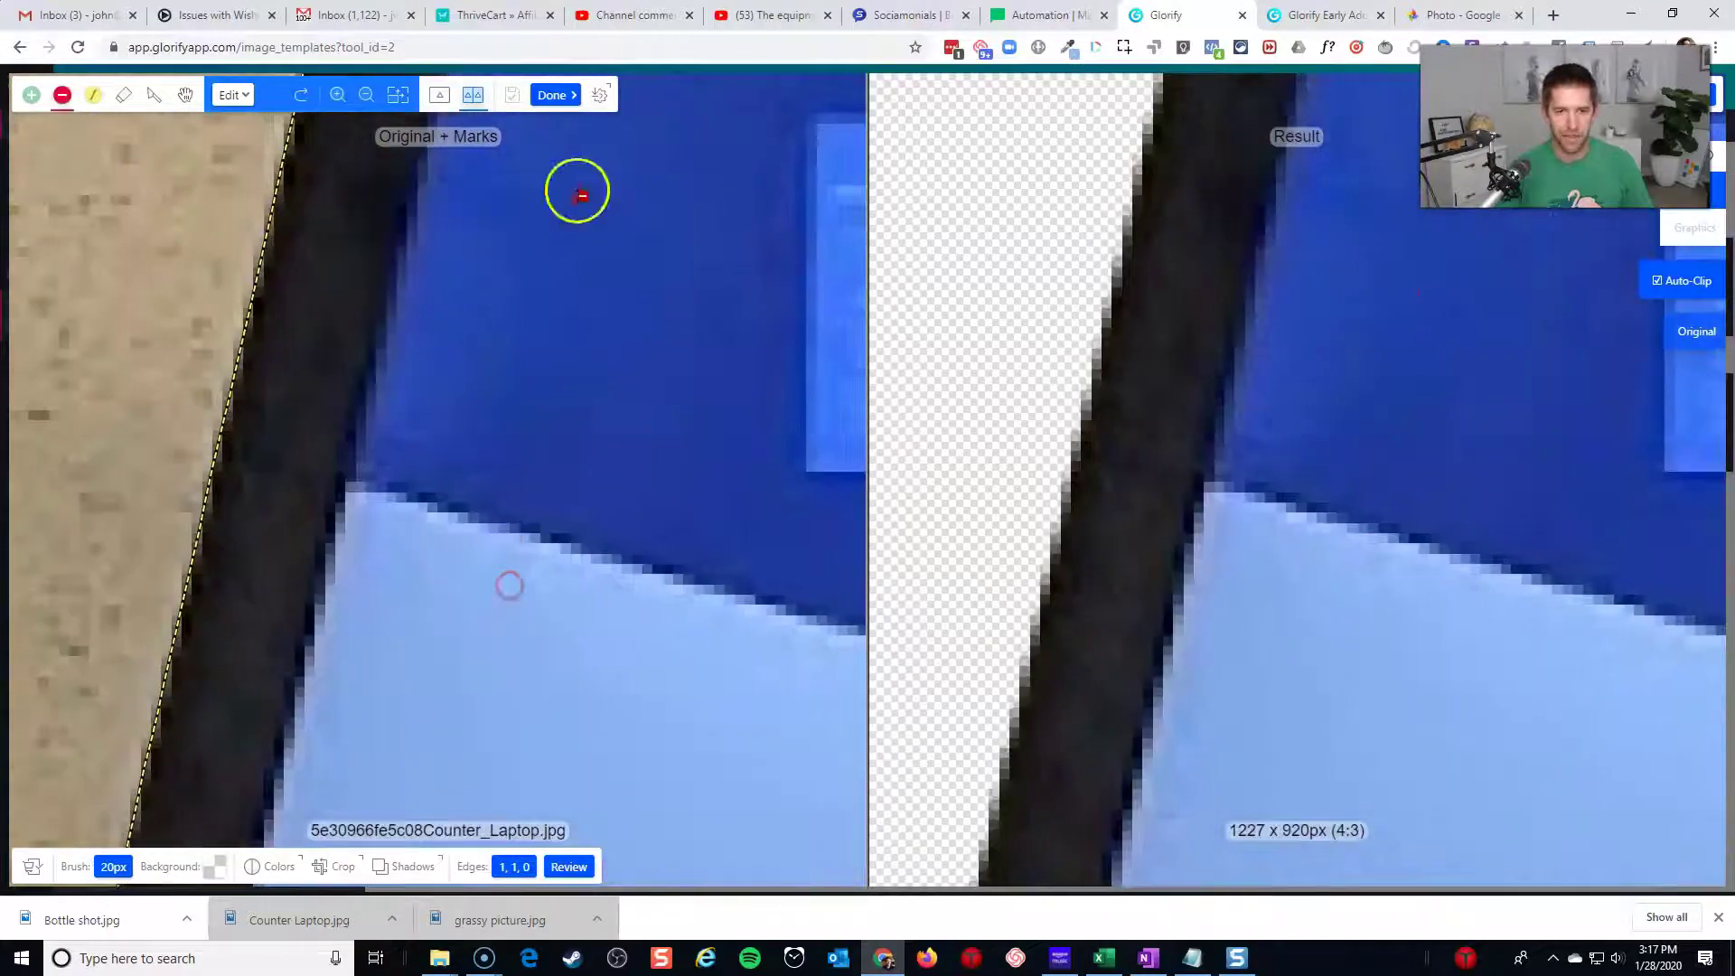
pyautogui.click(550, 97)
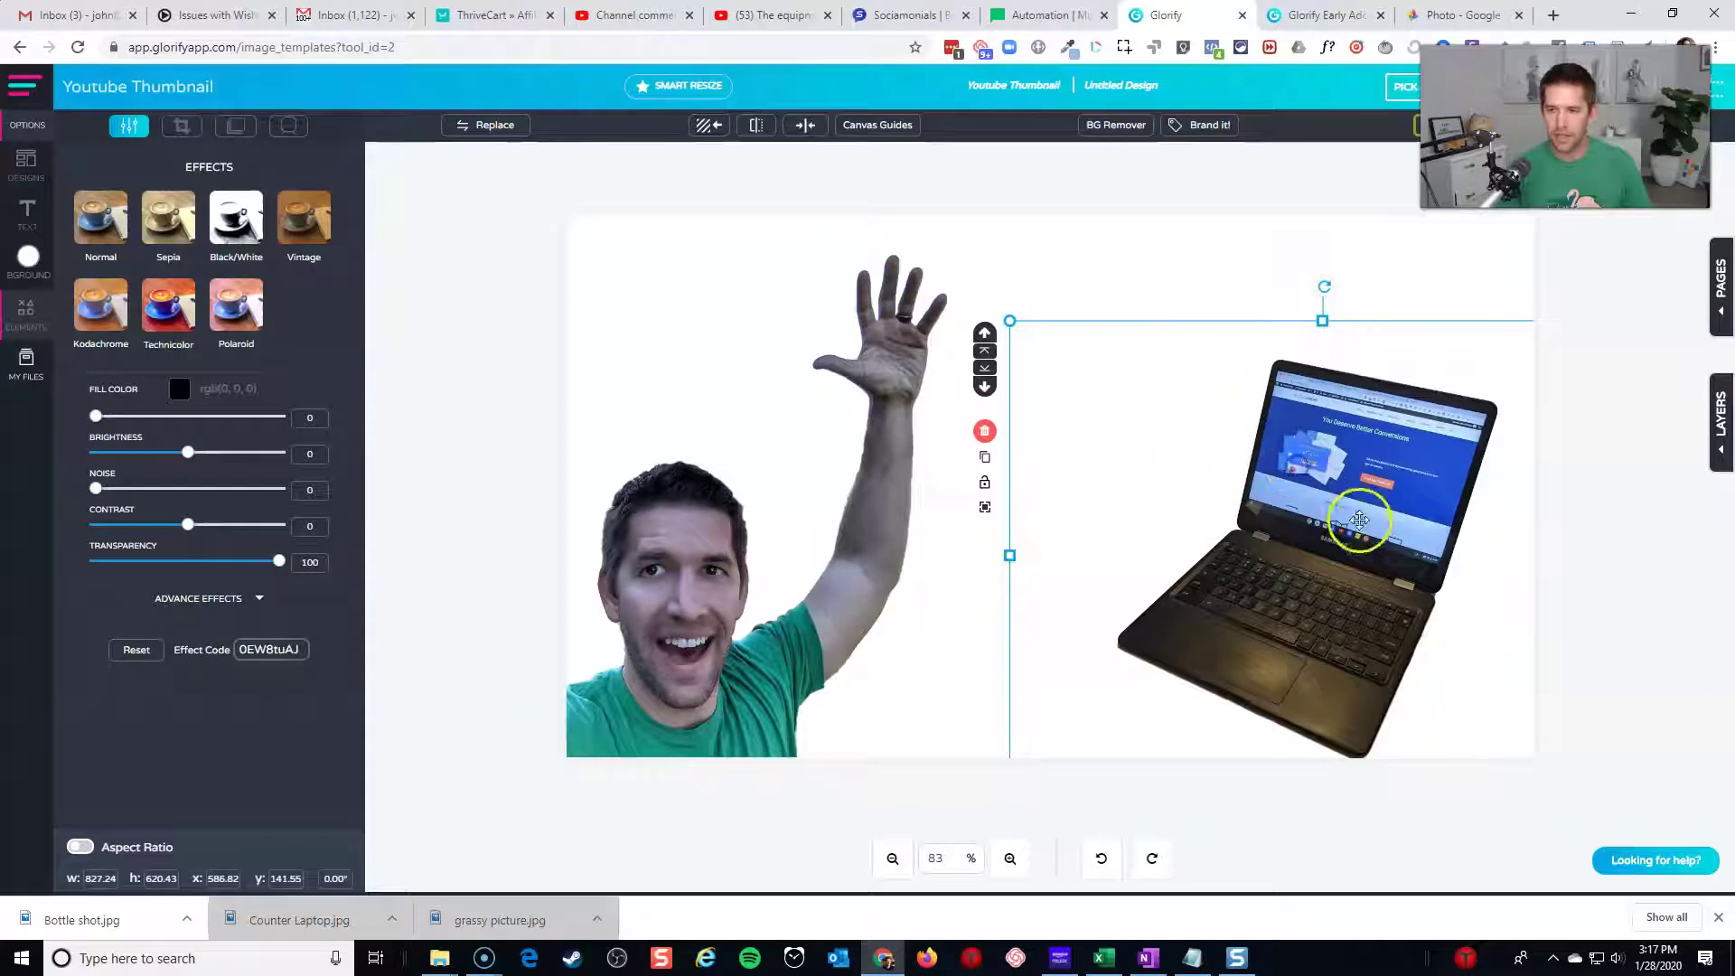
# - Nudge the laptop up-left and set the canvas background to light blue #66b8e4
pyautogui.moveTo(1359, 523); pyautogui.dragTo(1267, 491)
pyautogui.click(750, 307)
pyautogui.click(690, 221)
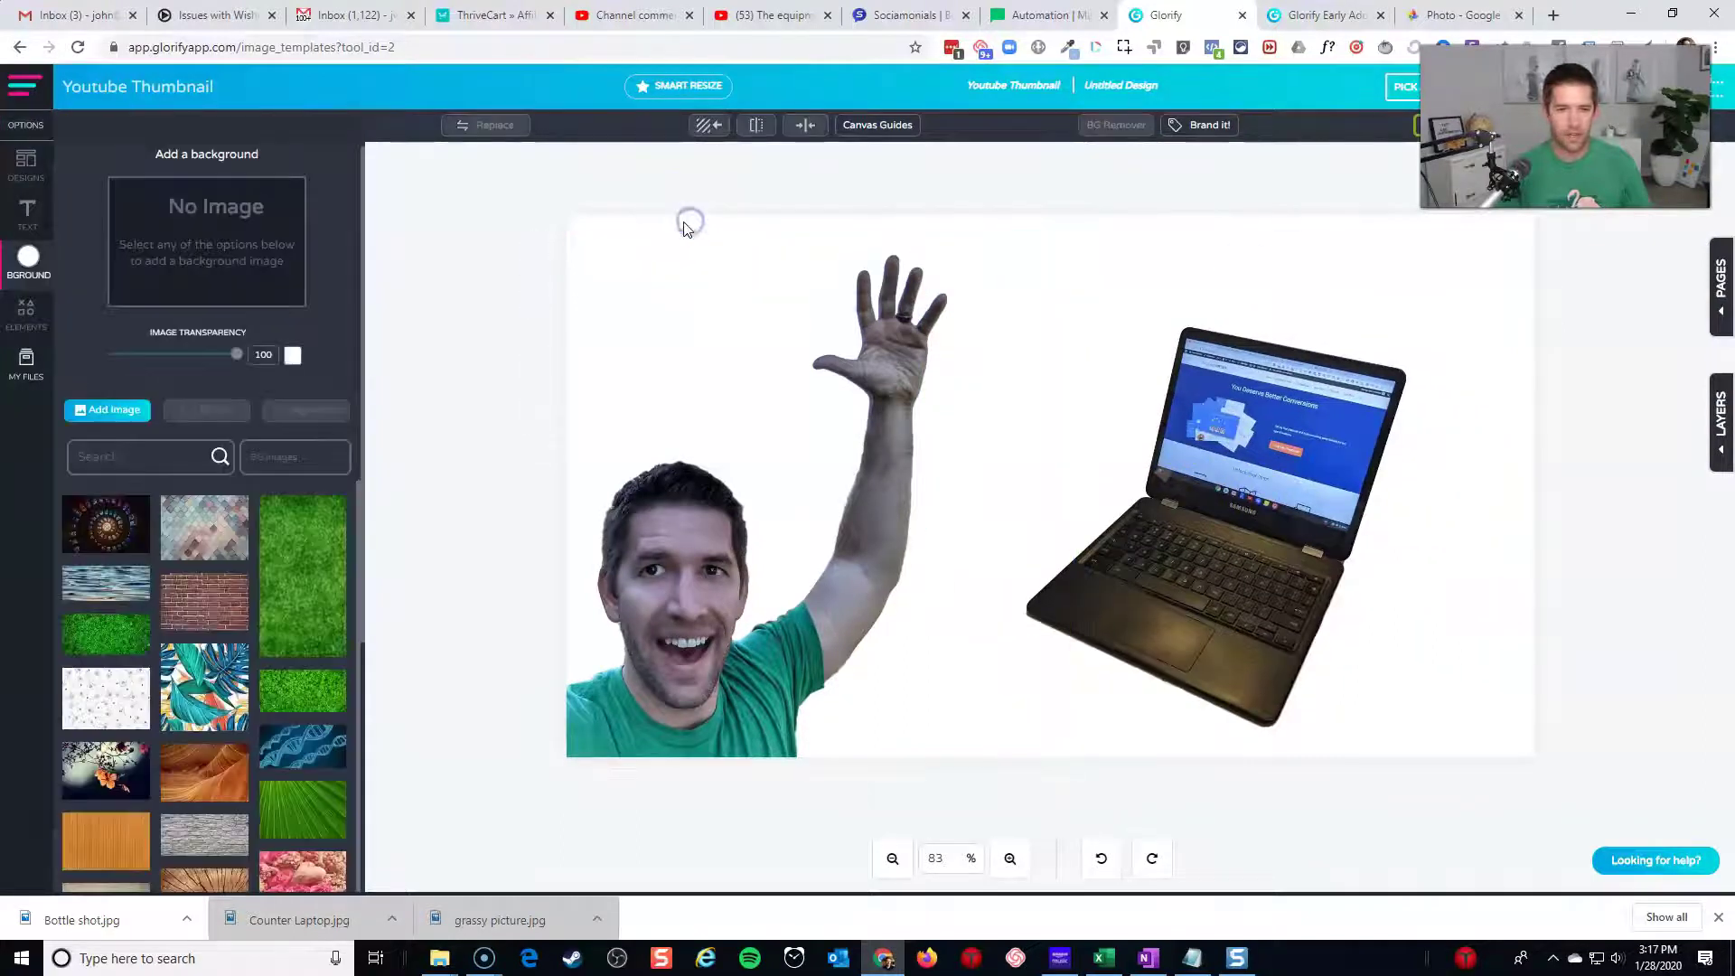
pyautogui.click(295, 356)
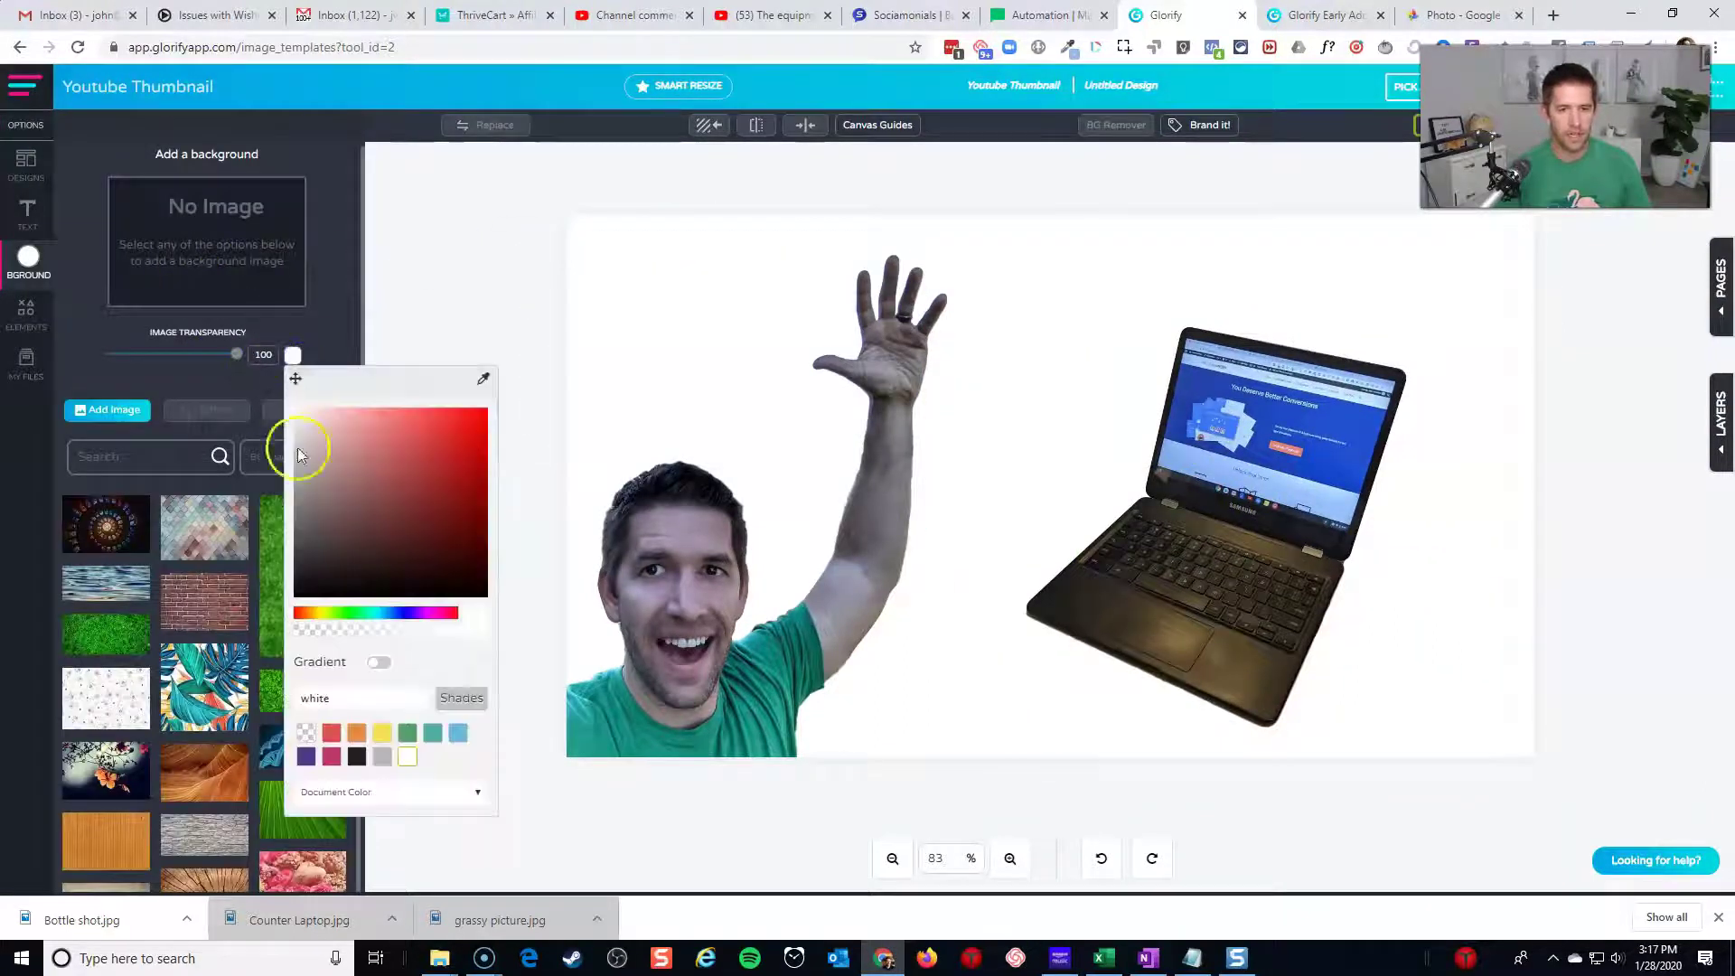
pyautogui.click(353, 615)
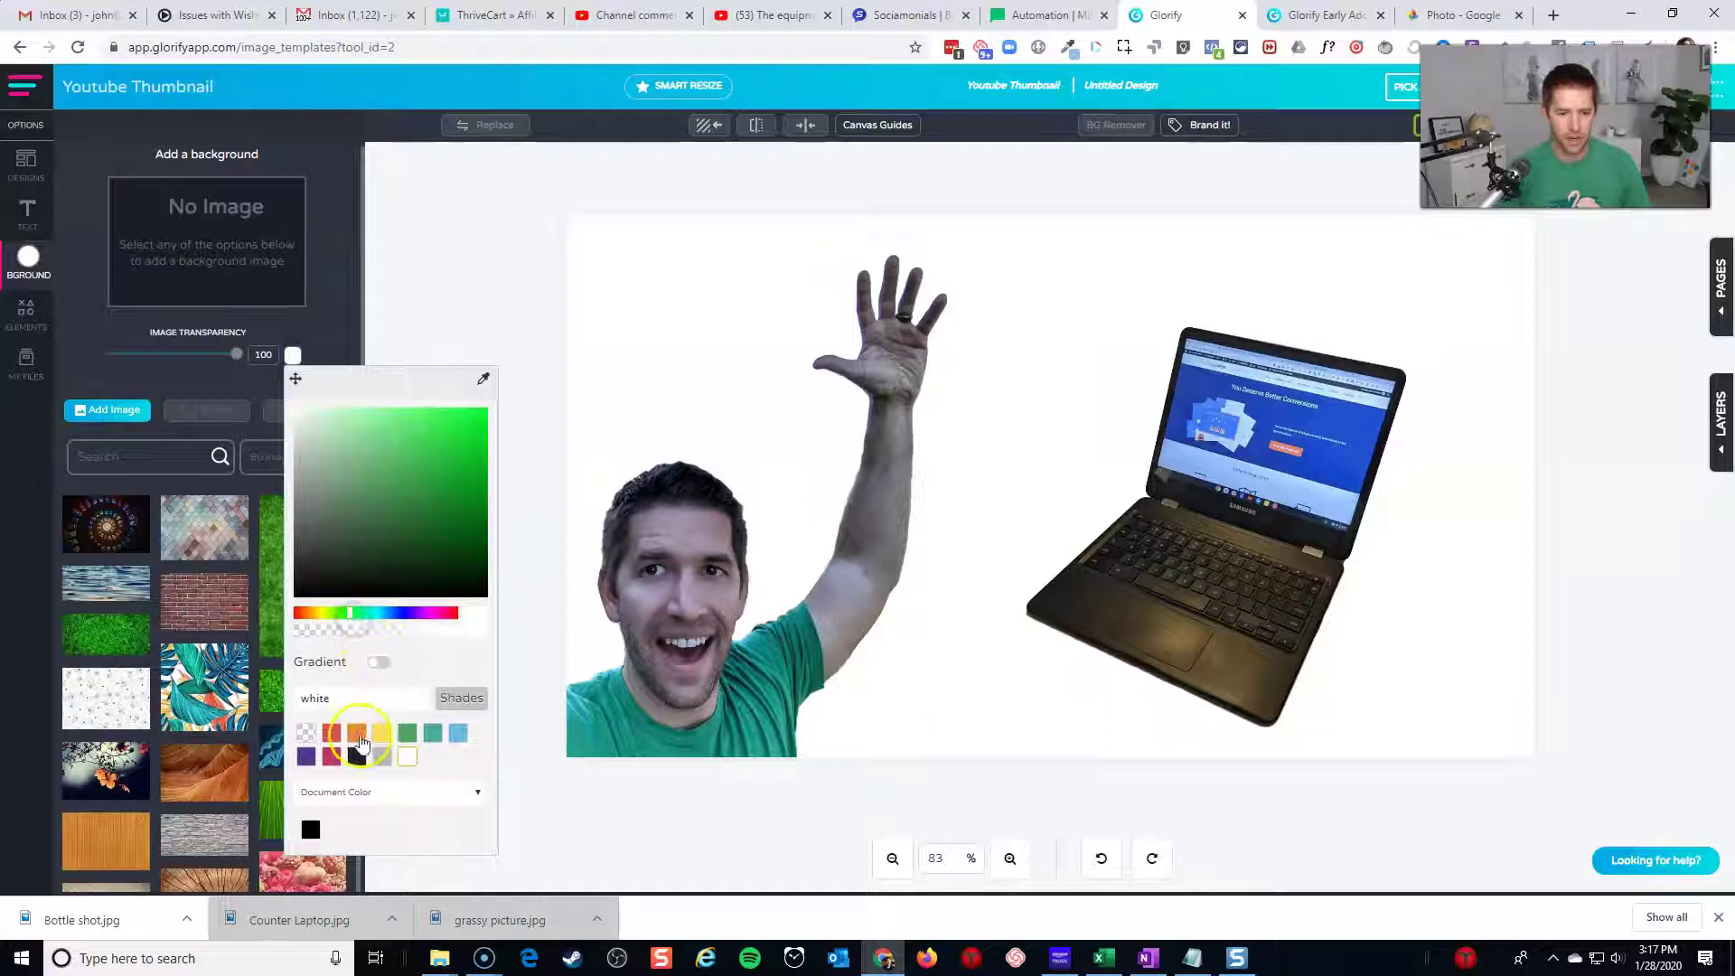
pyautogui.click(462, 736)
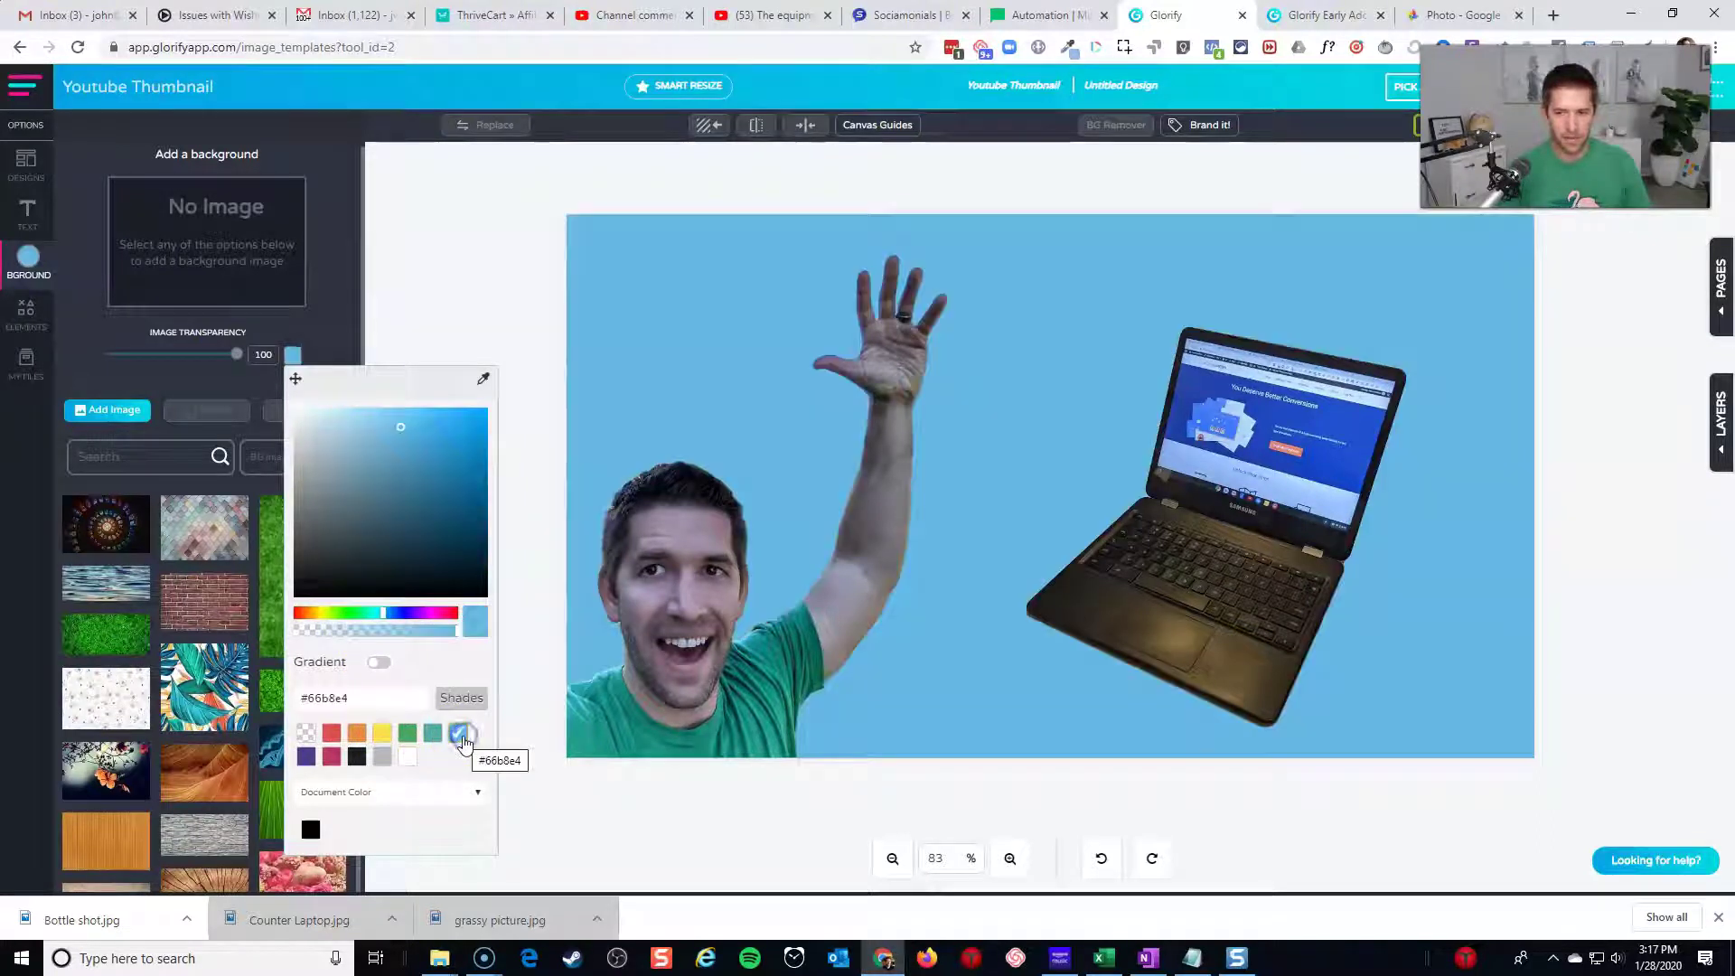
pyautogui.click(567, 356)
# - Shrink the laptop cut-out so it sits lower right
pyautogui.click(1217, 262)
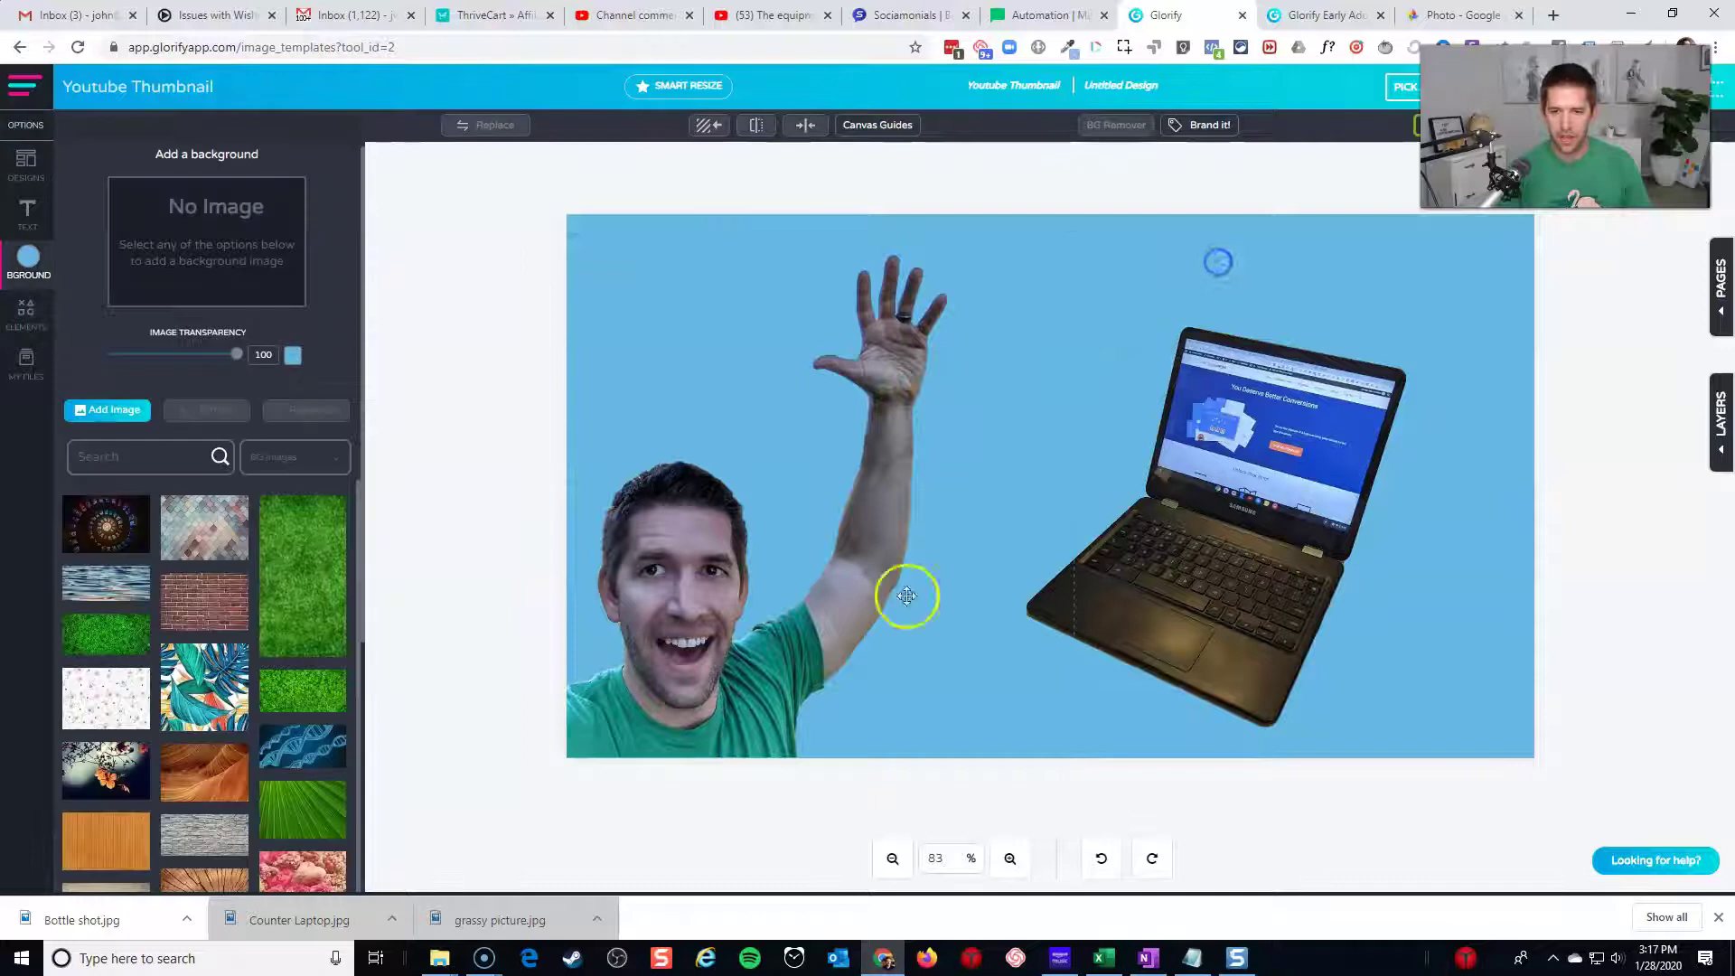
pyautogui.click(1322, 361)
pyautogui.moveTo(832, 290); pyautogui.dragTo(1039, 465)
# - Upload Bottle shot.jpg, add it to the canvas and move it to the upper right
pyautogui.click(999, 581)
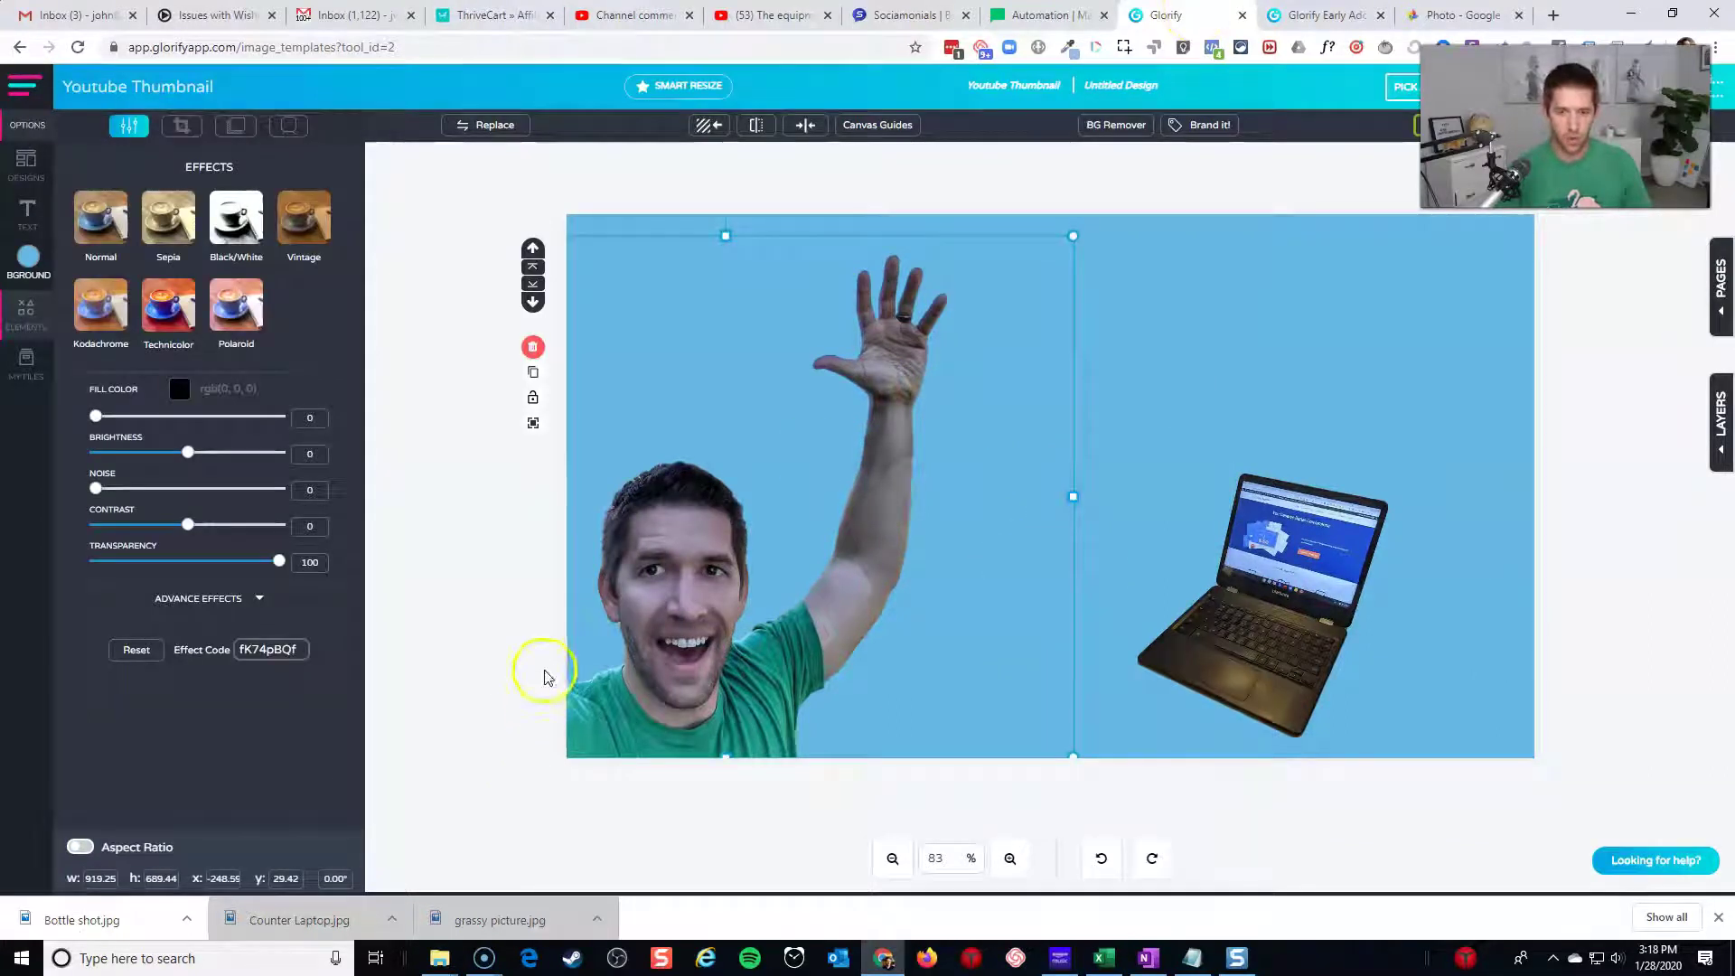
pyautogui.moveTo(145, 917); pyautogui.dragTo(1151, 314)
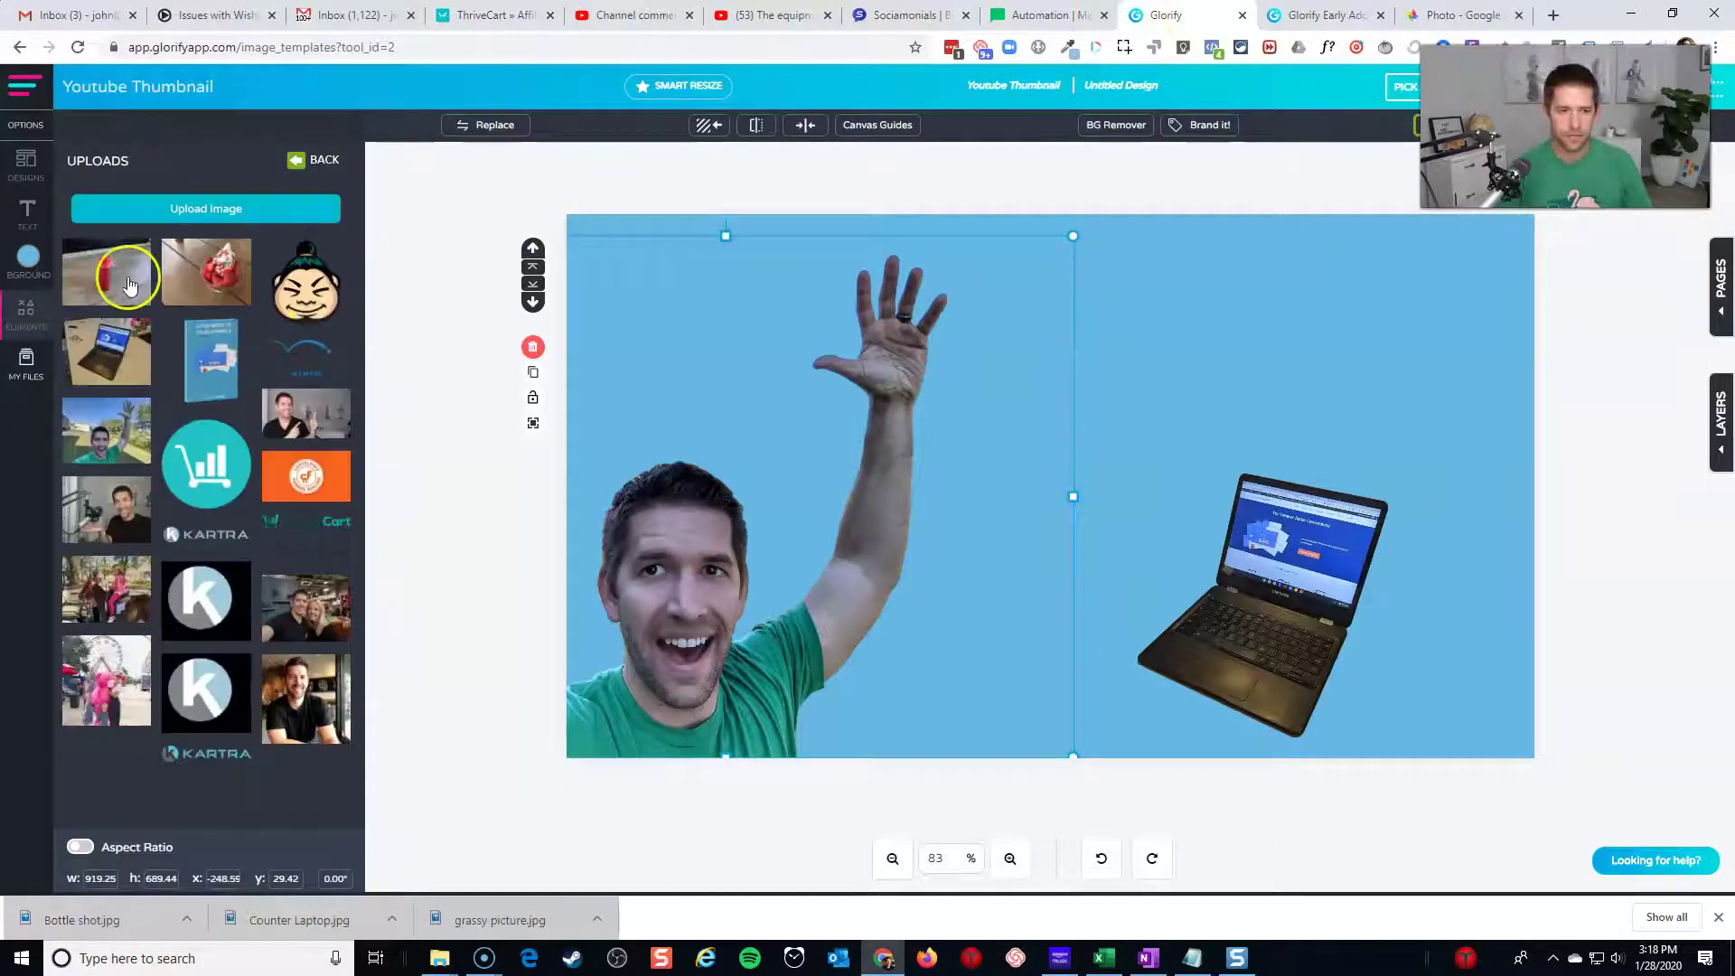
pyautogui.click(127, 285)
pyautogui.moveTo(642, 382); pyautogui.dragTo(1053, 383)
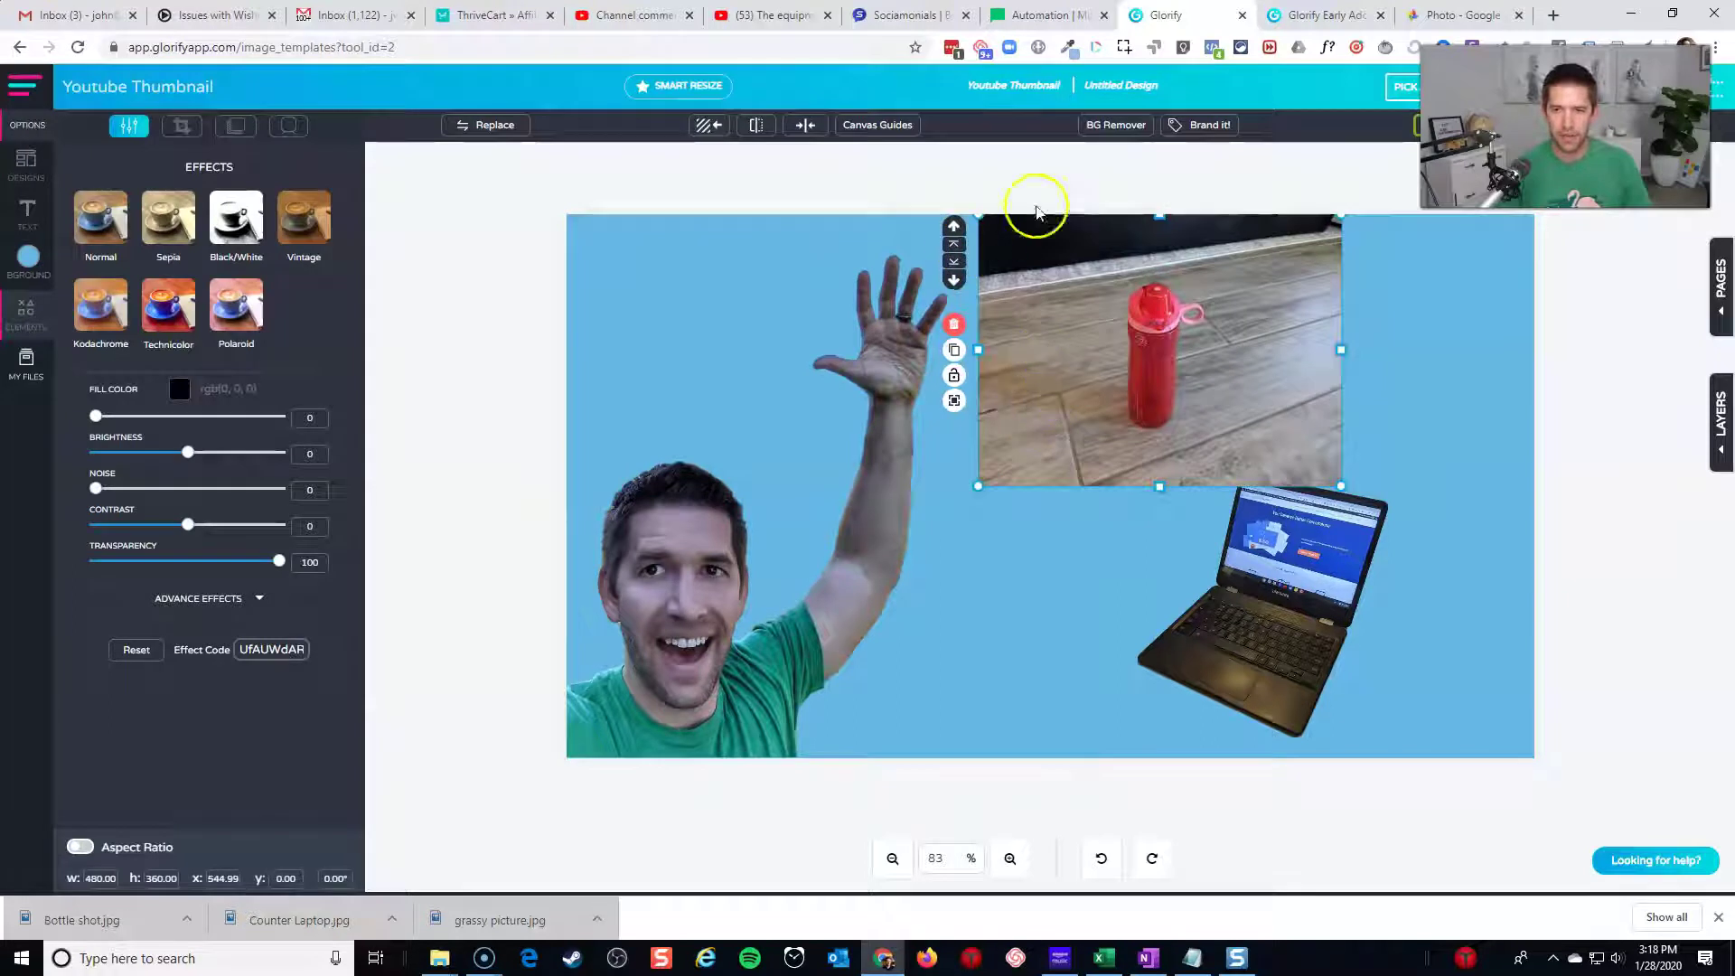
# - Remove the bottle photo's floor background with BG Remover
pyautogui.click(1109, 131)
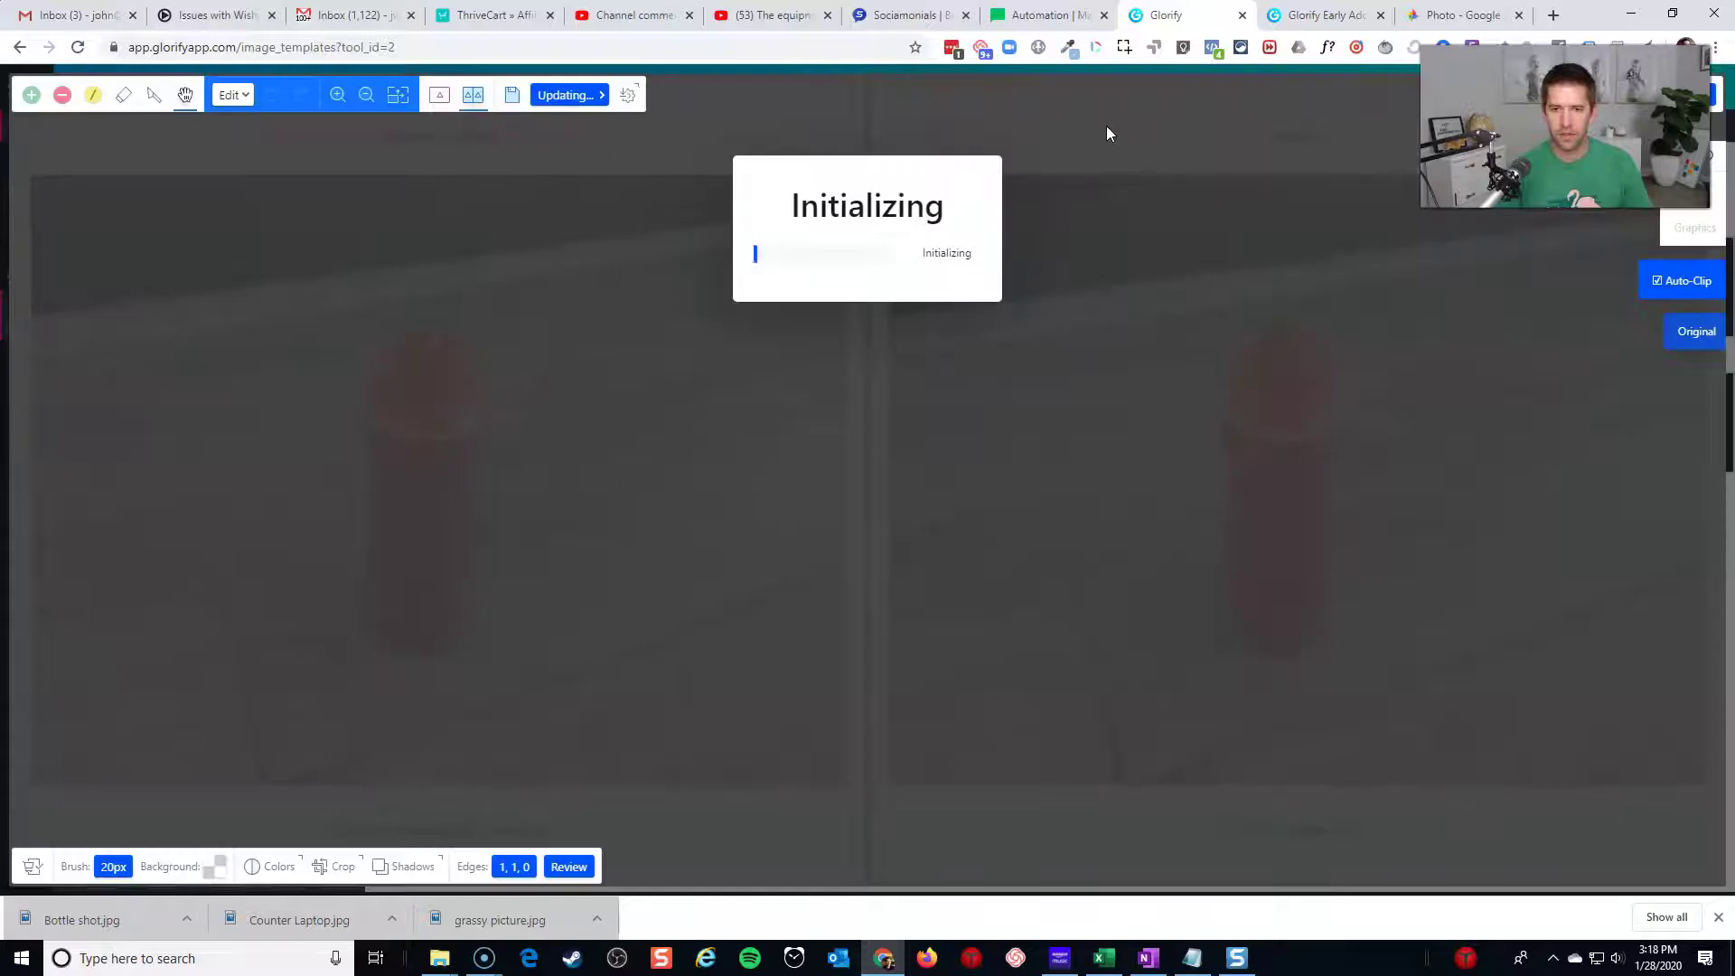
pyautogui.click(1088, 216)
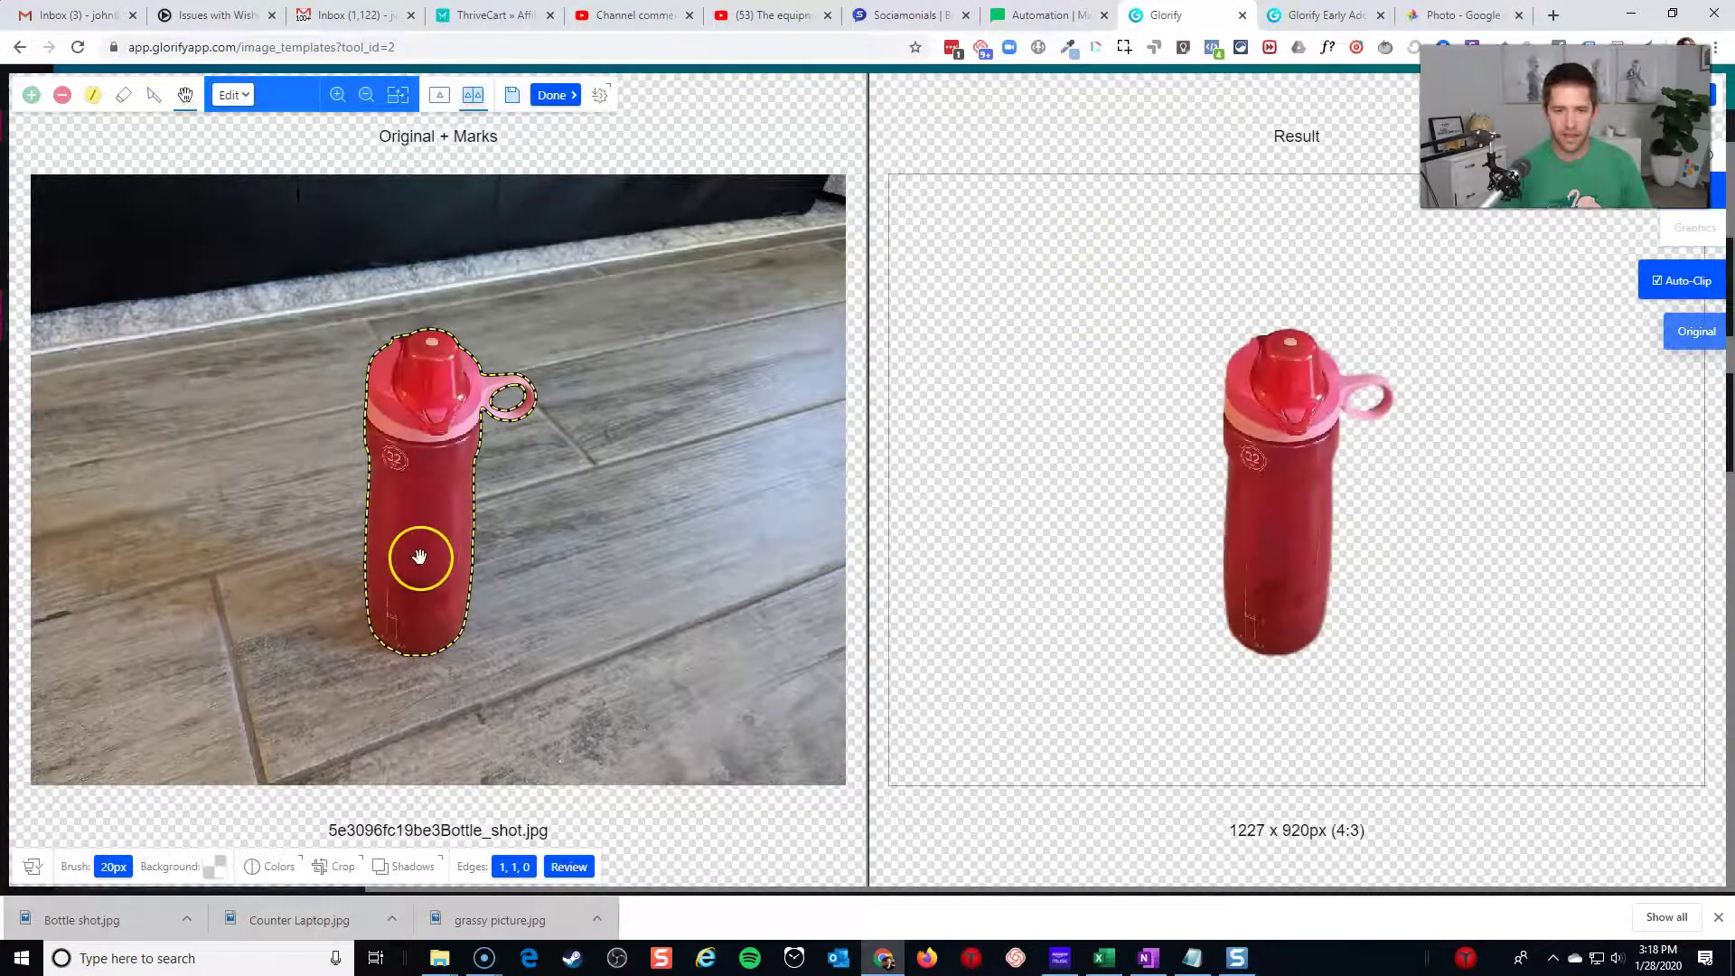
pyautogui.scroll(3, 421, 560)
pyautogui.scroll(1, 415, 488)
pyautogui.scroll(2, 380, 510)
pyautogui.scroll(-3, 360, 520)
pyautogui.scroll(-2, 445, 464)
# - Check the bottle's cap and loop handle in the cut-out editor, then accept the result
pyautogui.moveTo(369, 504); pyautogui.dragTo(347, 705)
pyautogui.moveTo(367, 425); pyautogui.dragTo(318, 620)
pyautogui.moveTo(310, 418); pyautogui.dragTo(335, 597)
pyautogui.moveTo(311, 479); pyautogui.dragTo(372, 516)
pyautogui.click(388, 539)
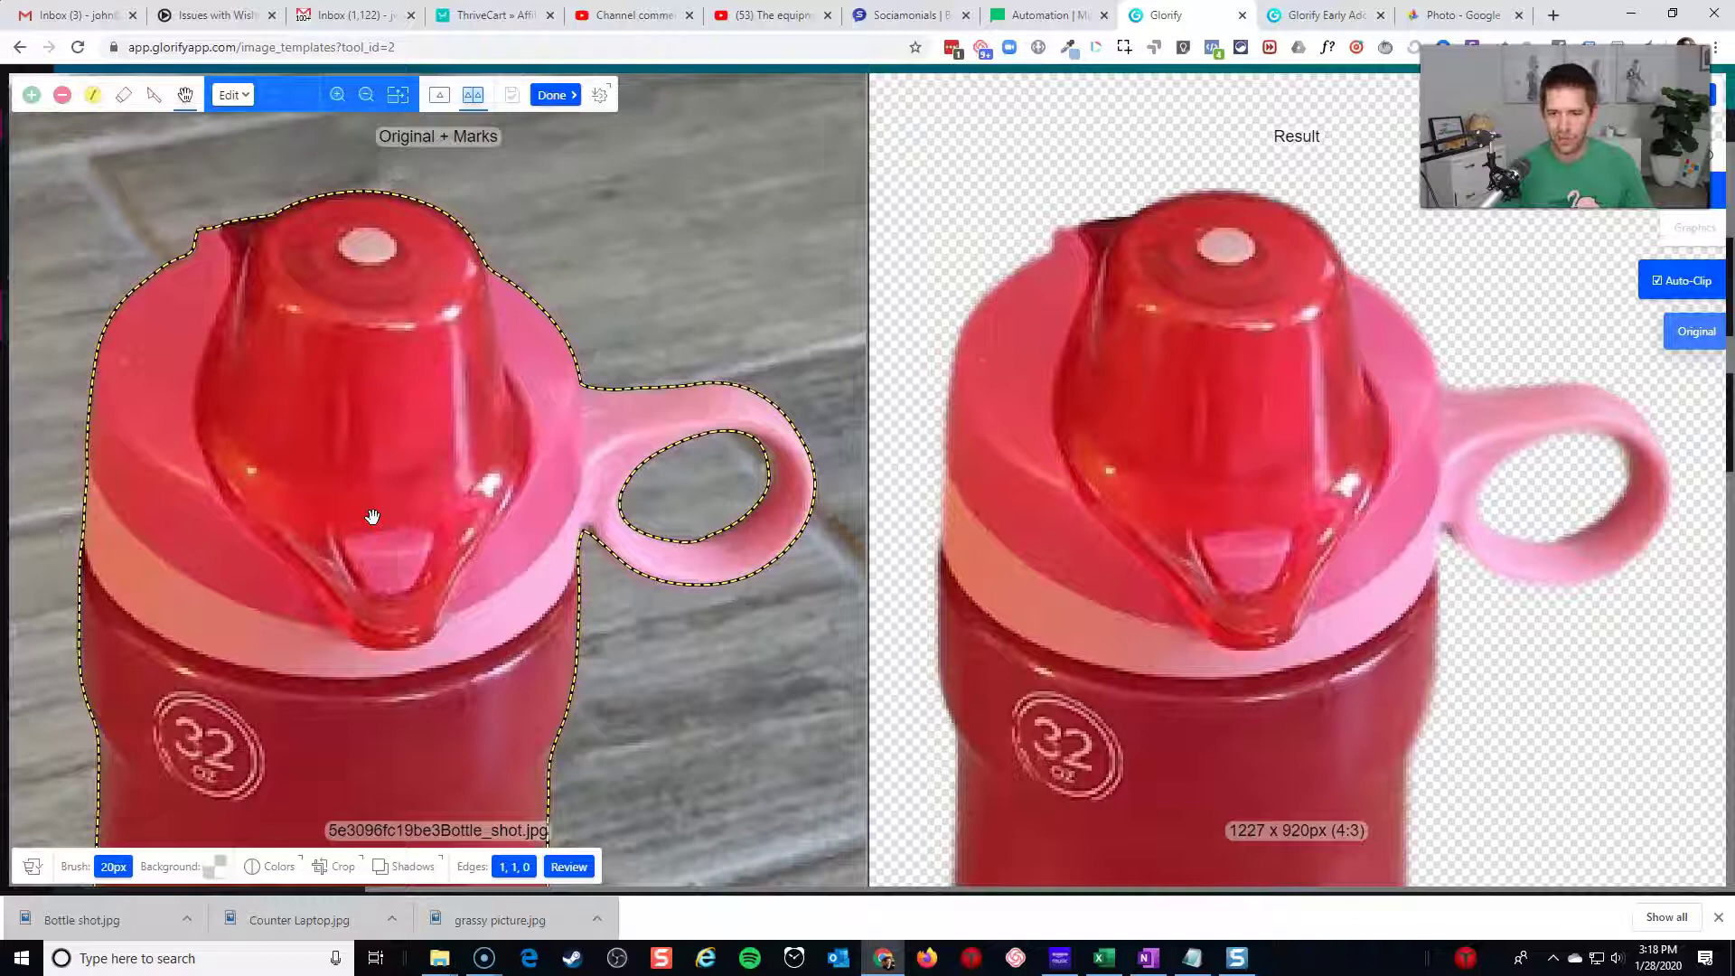
pyautogui.click(400, 512)
pyautogui.scroll(5, 574, 427)
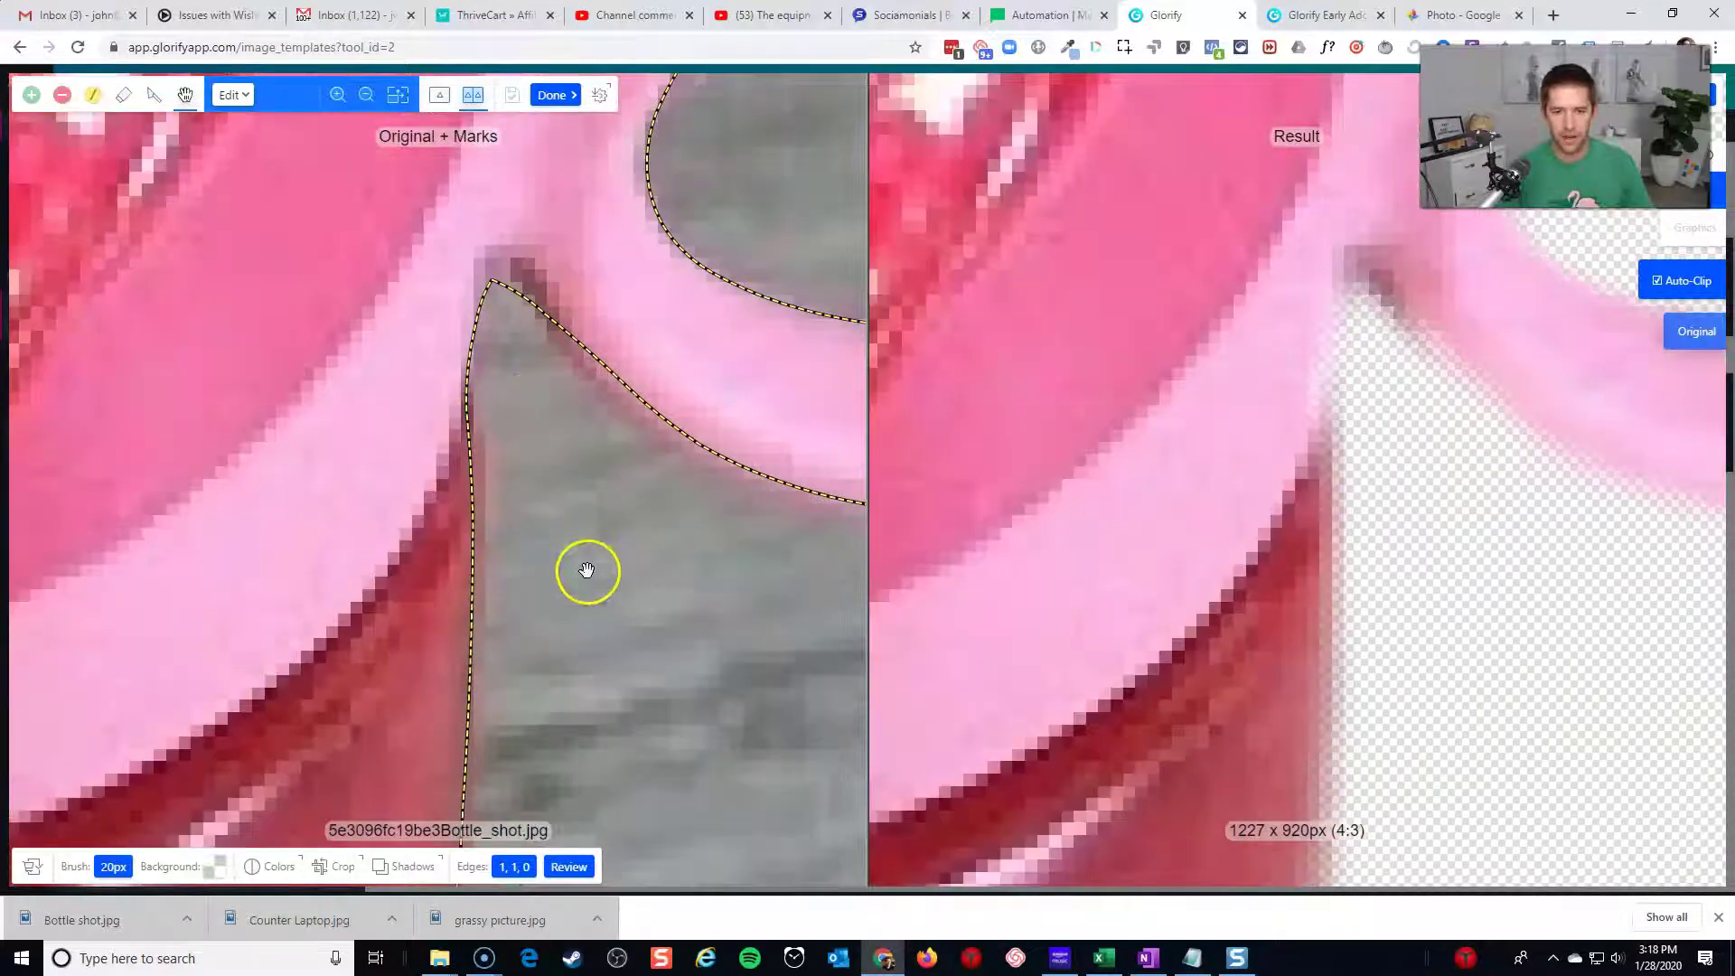
pyautogui.moveTo(518, 326); pyautogui.dragTo(510, 322)
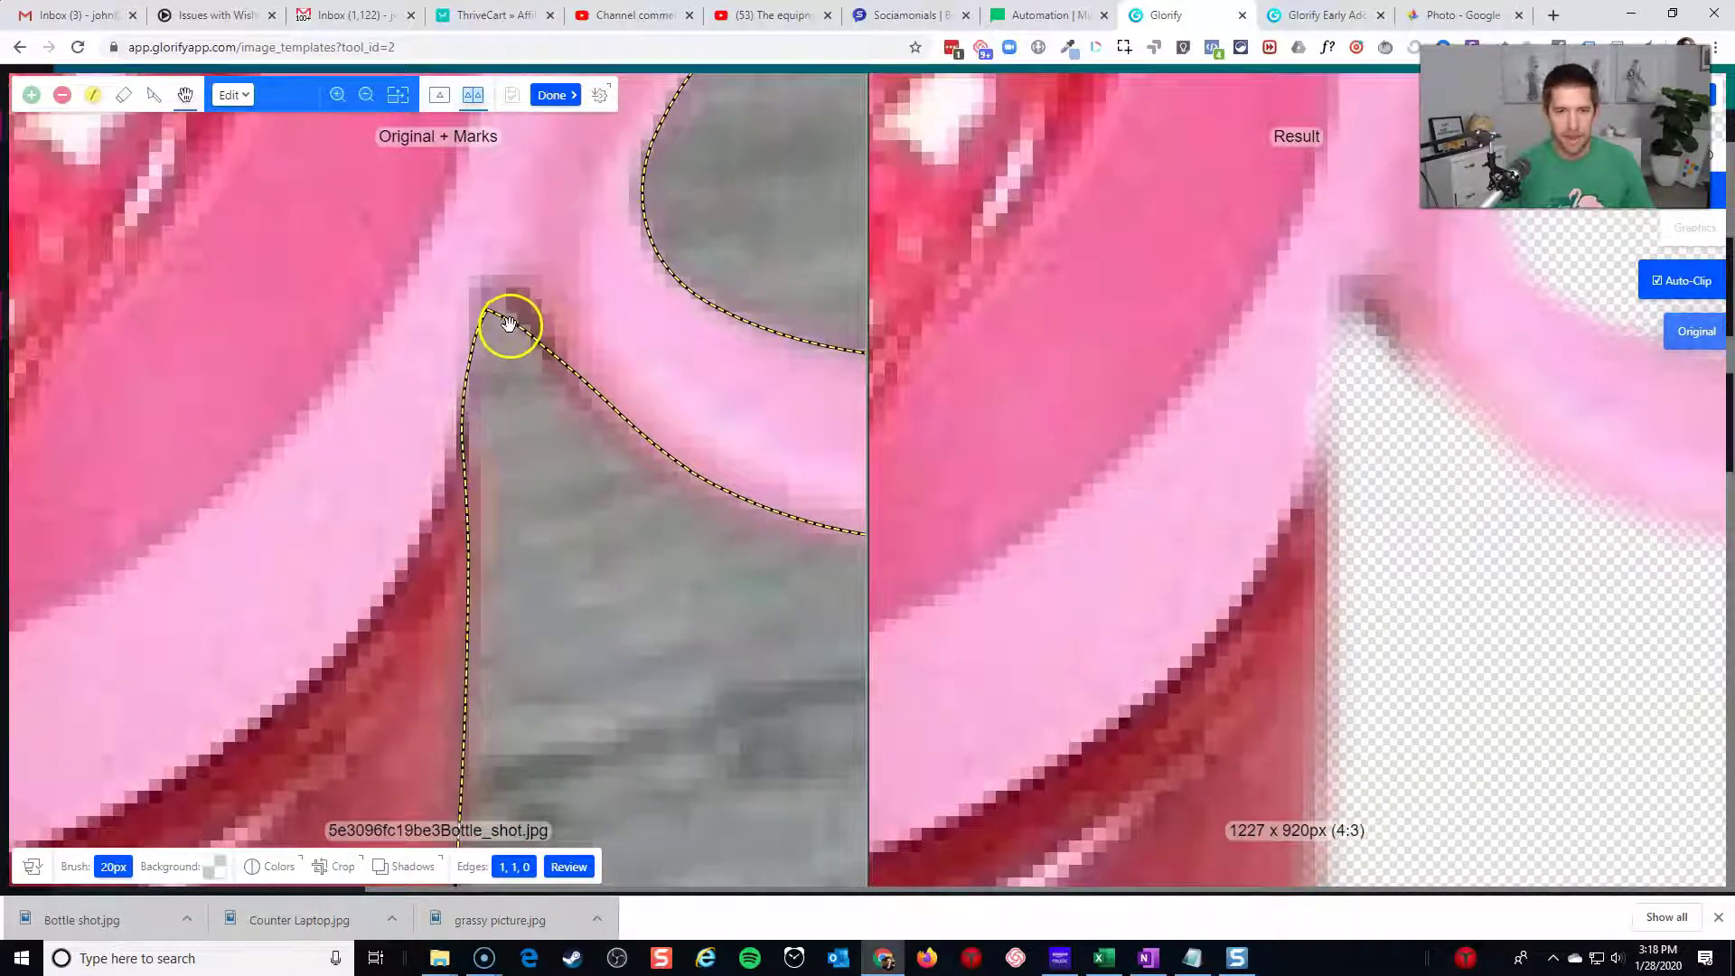
pyautogui.scroll(-5, 510, 341)
pyautogui.scroll(-2, 506, 407)
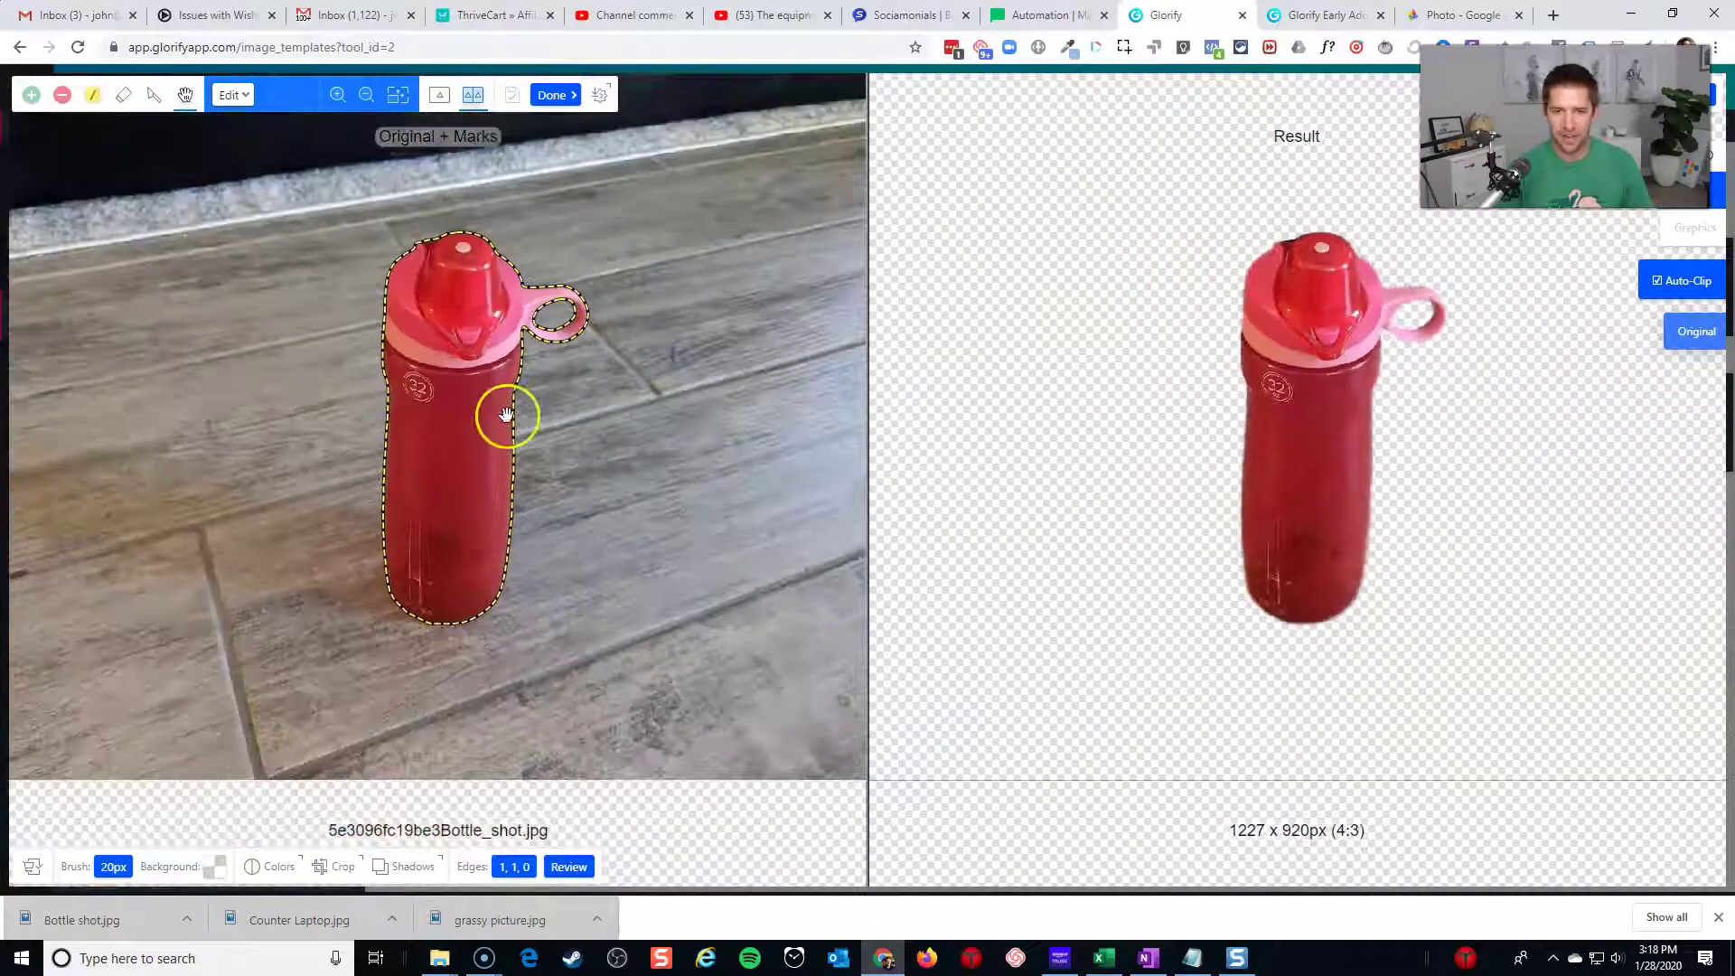
pyautogui.click(561, 102)
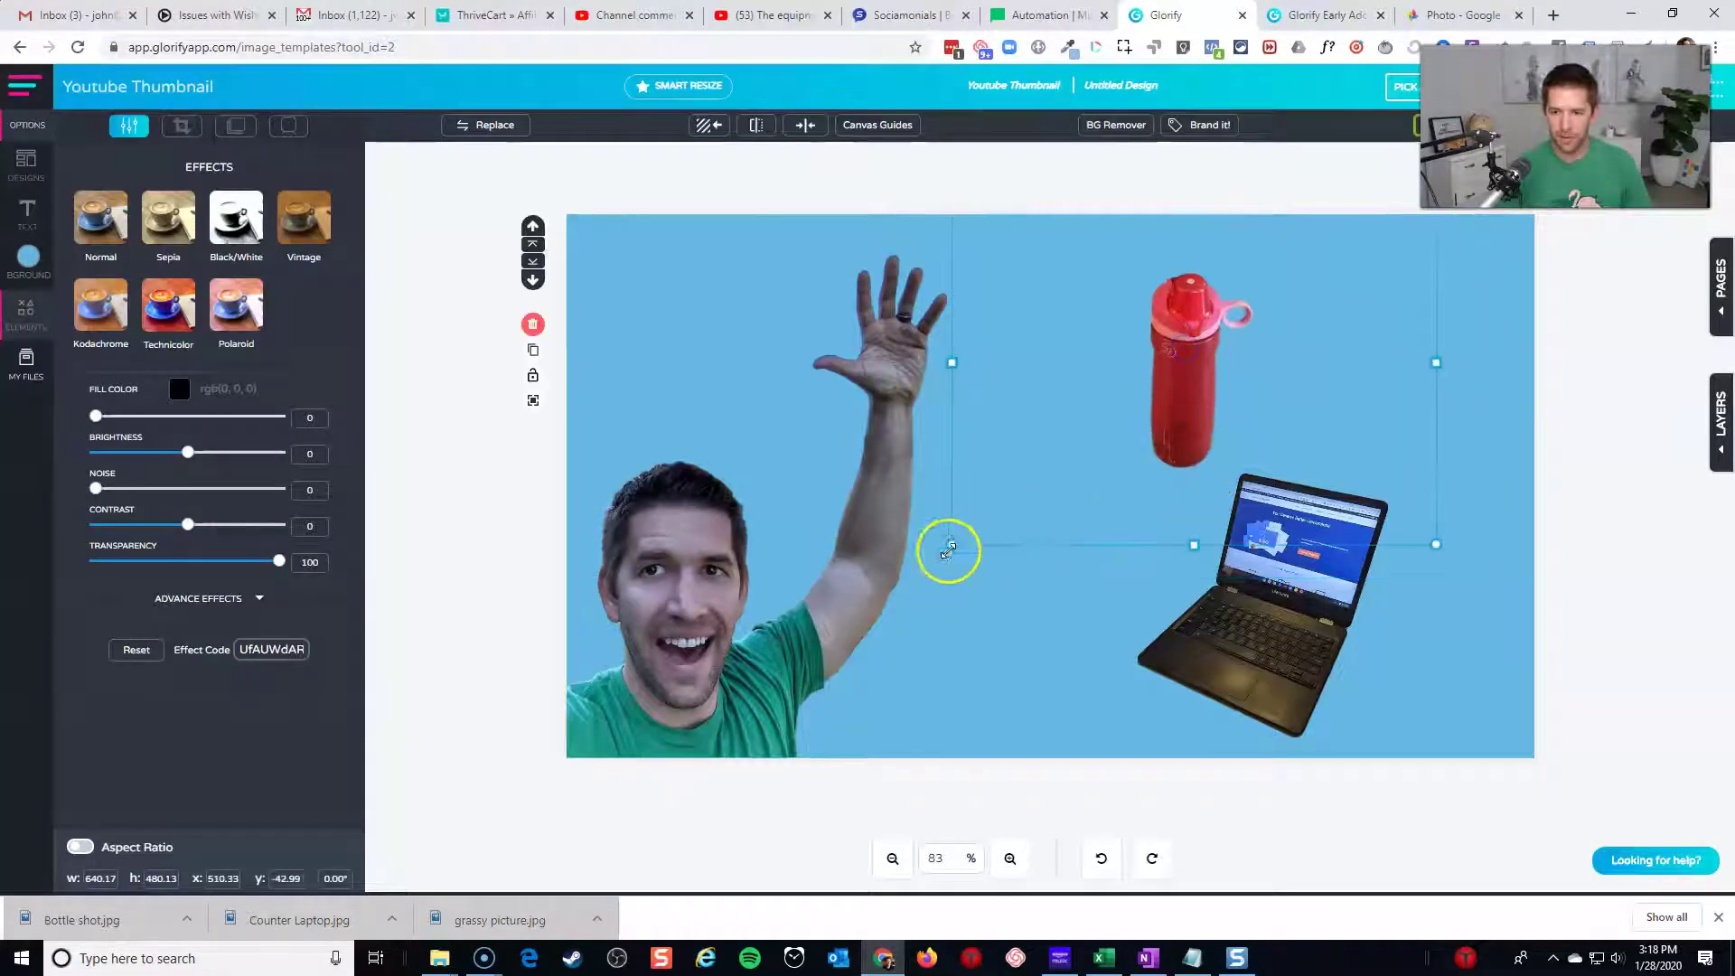
# - Enlarge and move the bottle, then give it a Drop Shadow
pyautogui.moveTo(978, 576); pyautogui.dragTo(860, 607)
pyautogui.moveTo(1186, 412); pyautogui.dragTo(1124, 399)
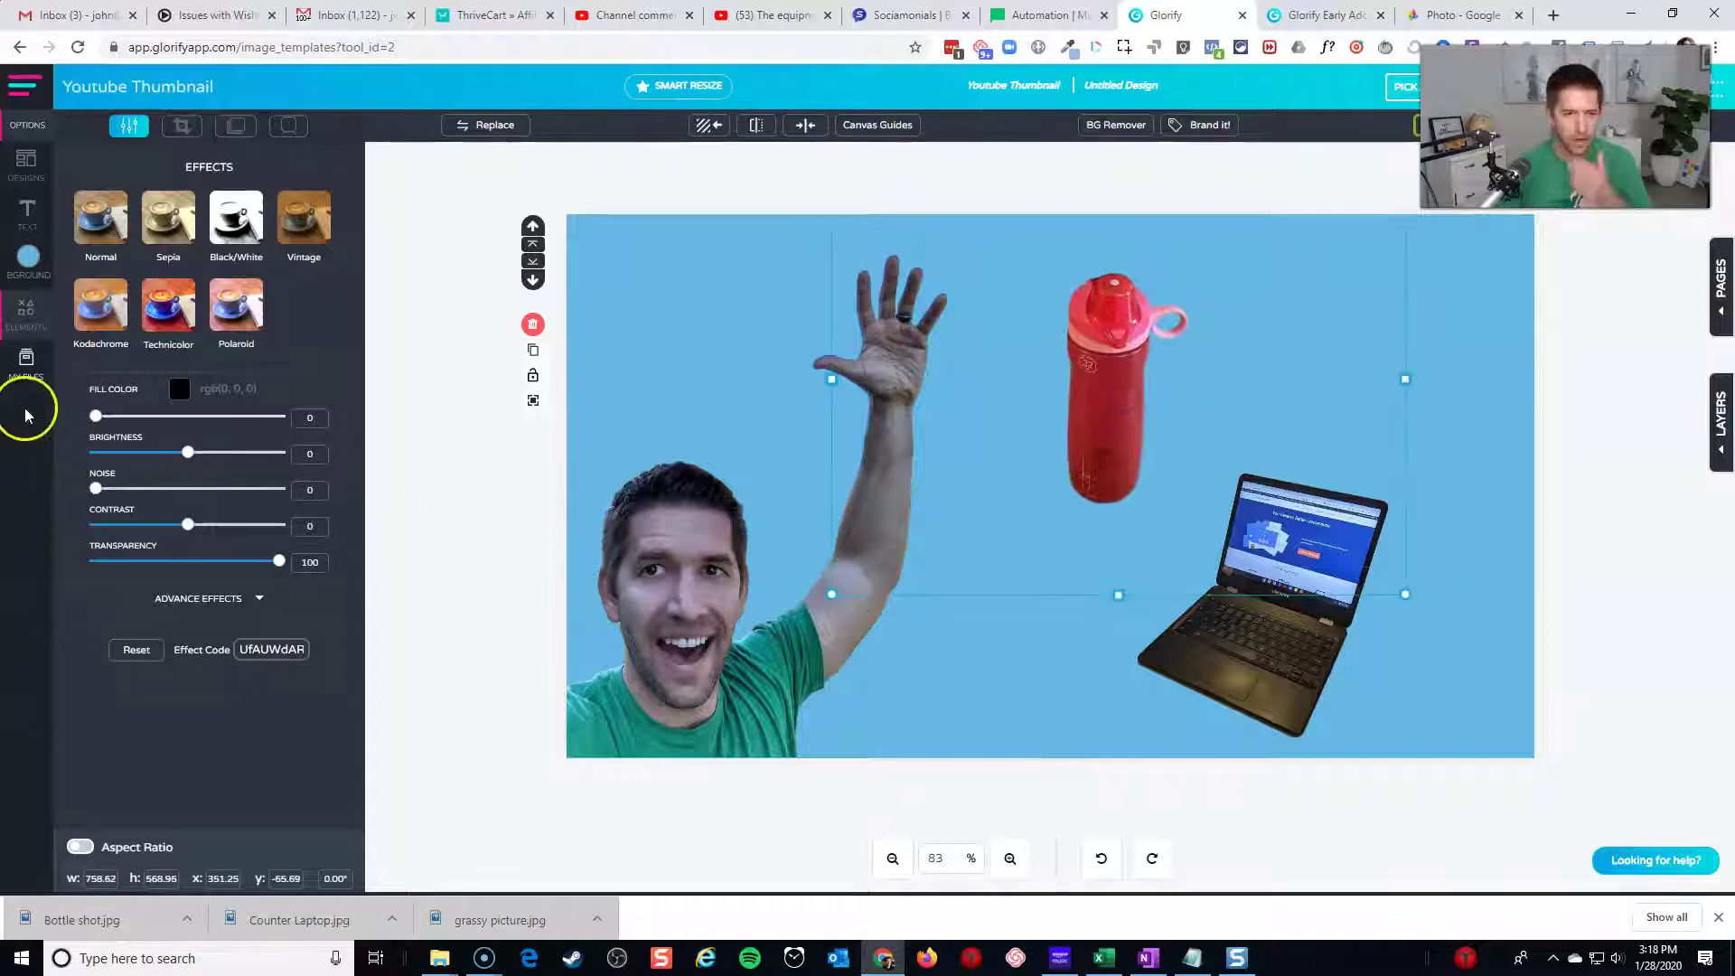
pyautogui.click(239, 135)
pyautogui.click(177, 187)
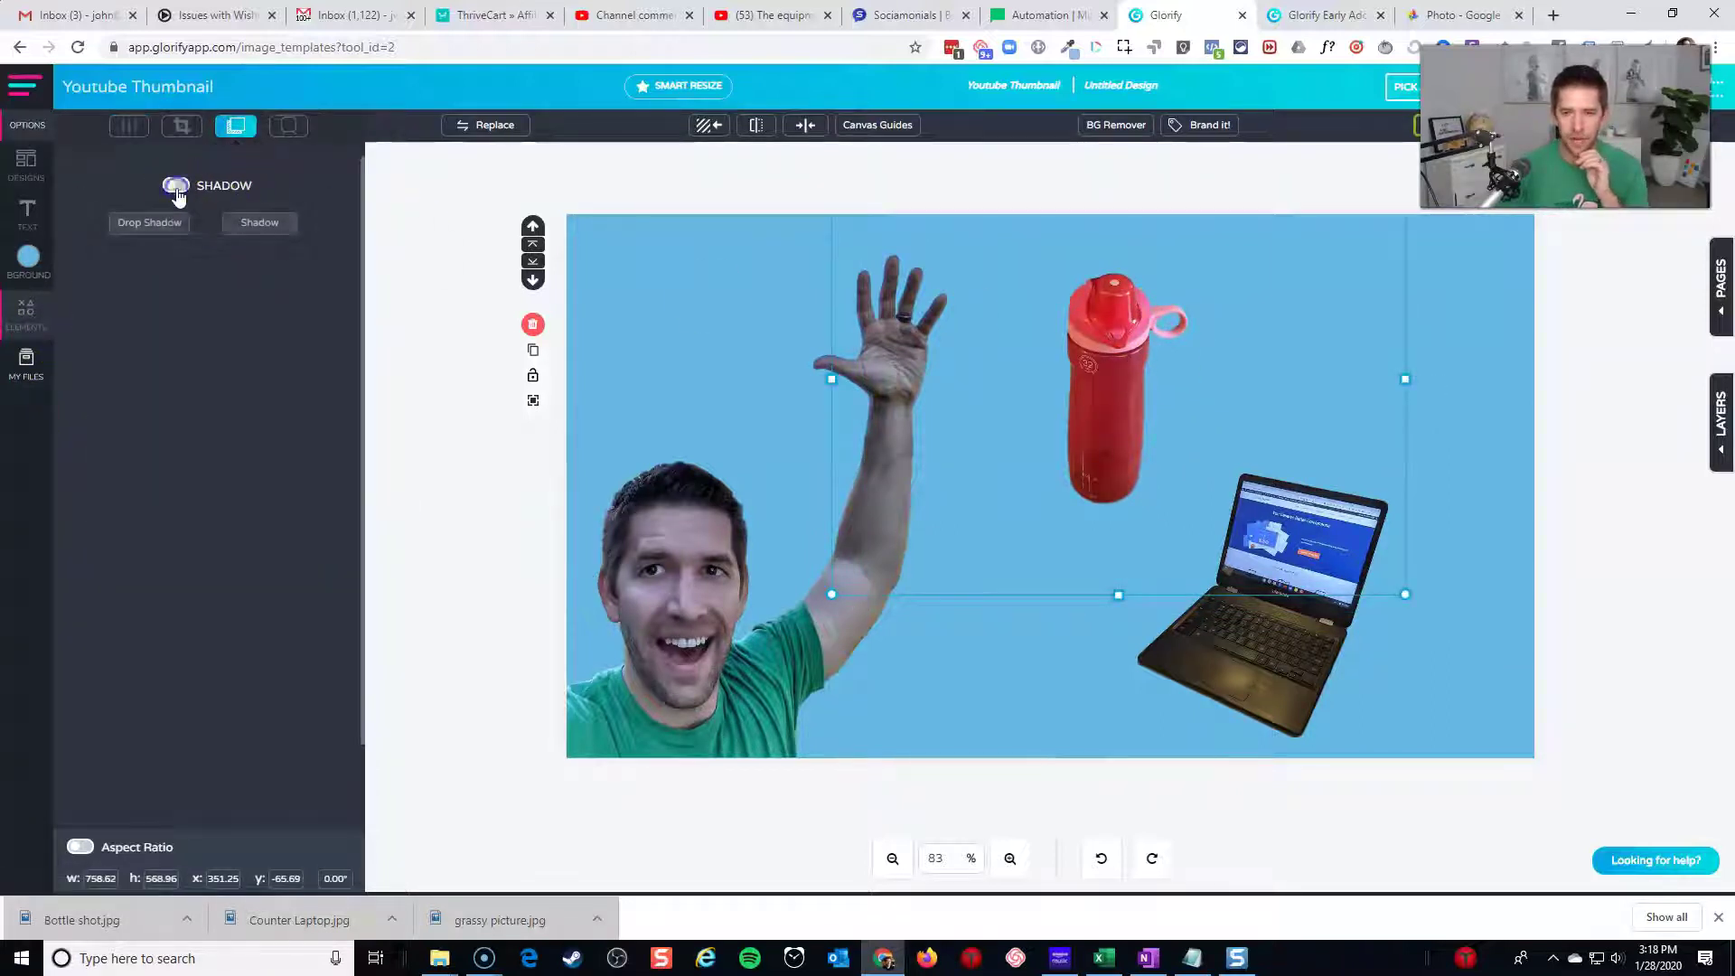
pyautogui.click(244, 224)
pyautogui.click(163, 222)
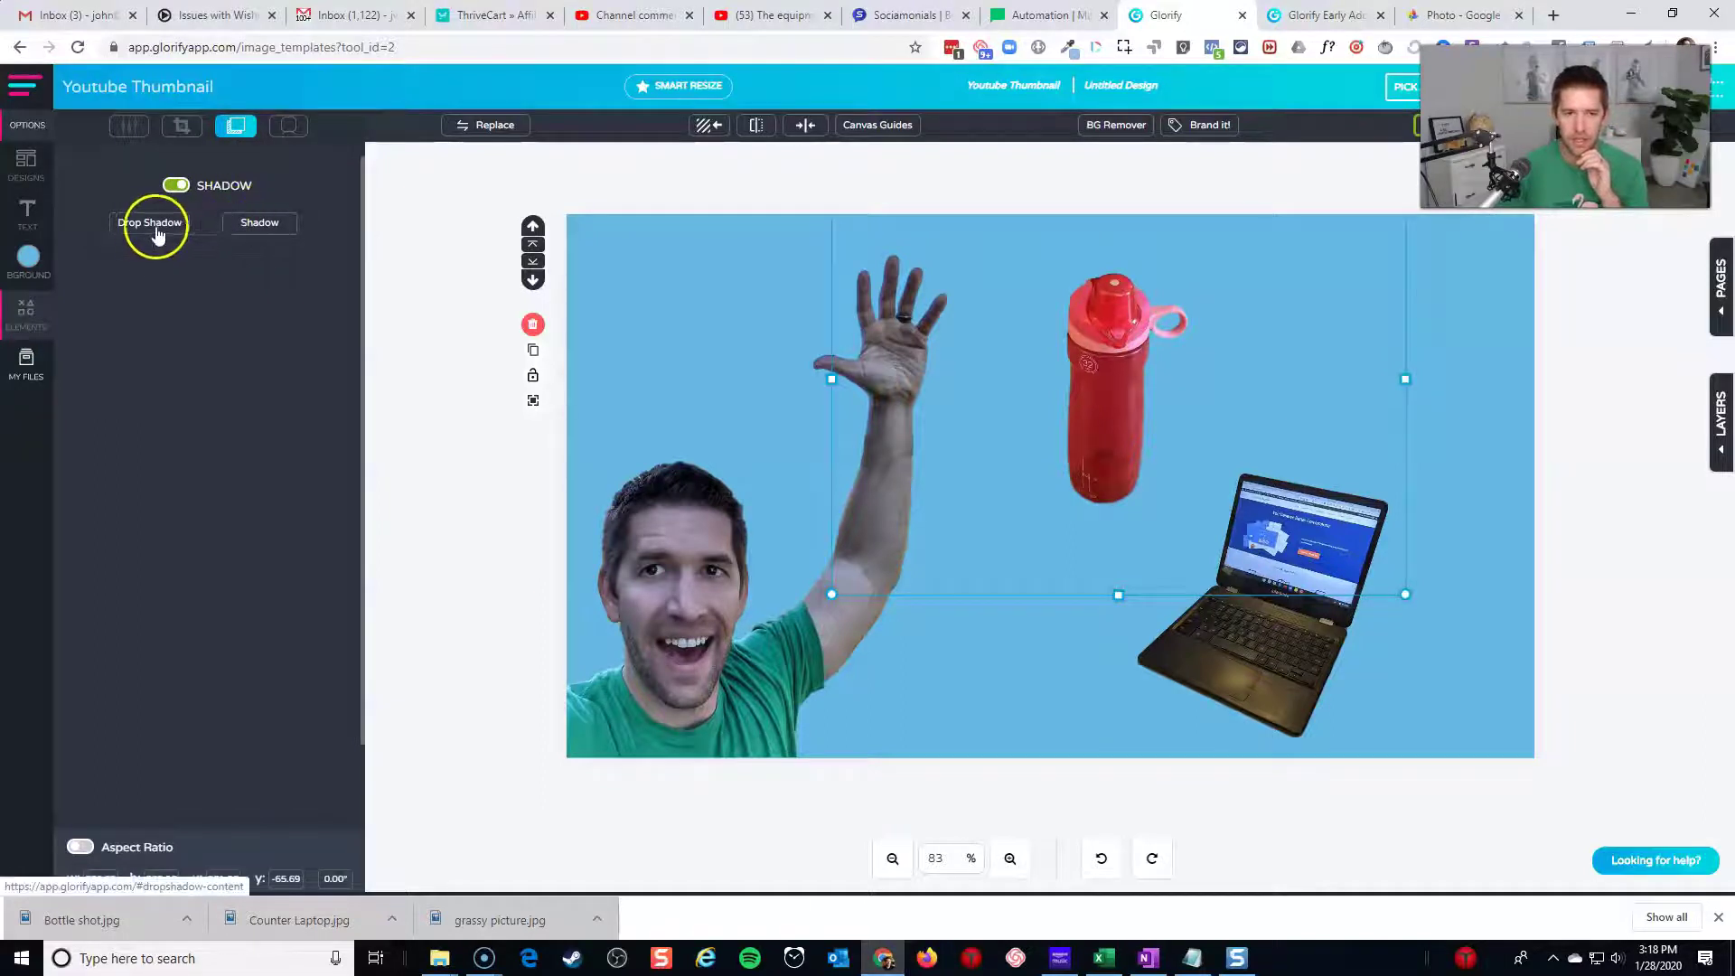
pyautogui.click(246, 226)
pyautogui.click(250, 232)
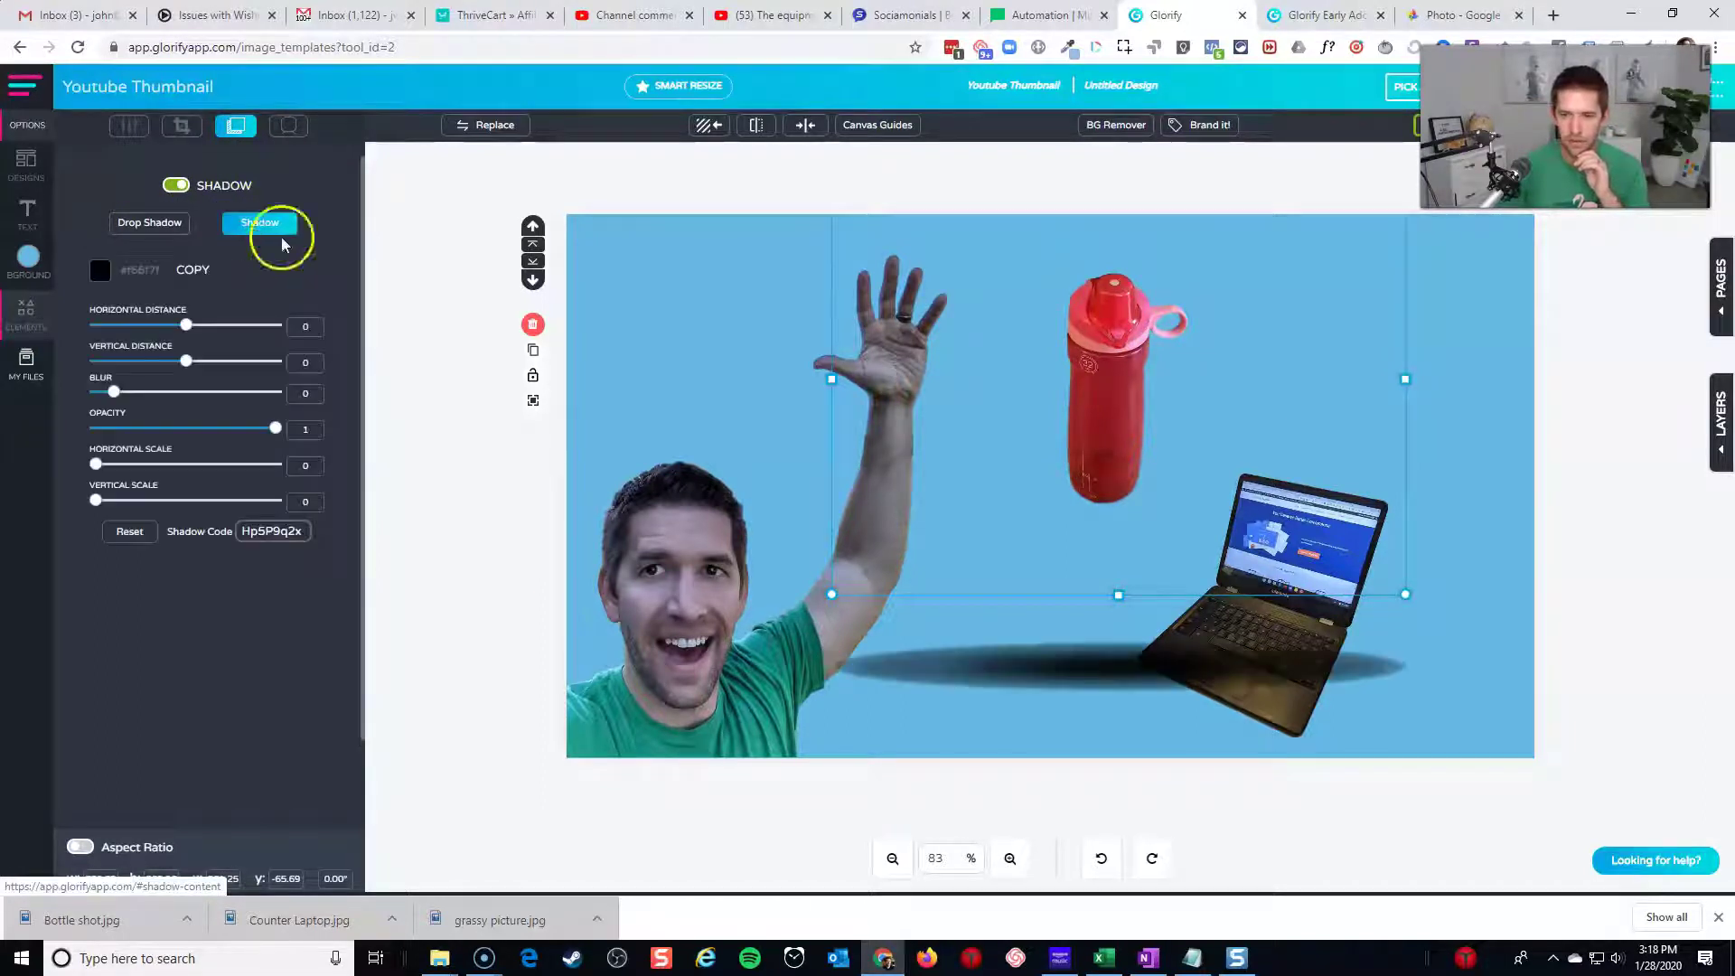
pyautogui.moveTo(1015, 430); pyautogui.dragTo(1069, 484)
pyautogui.click(142, 233)
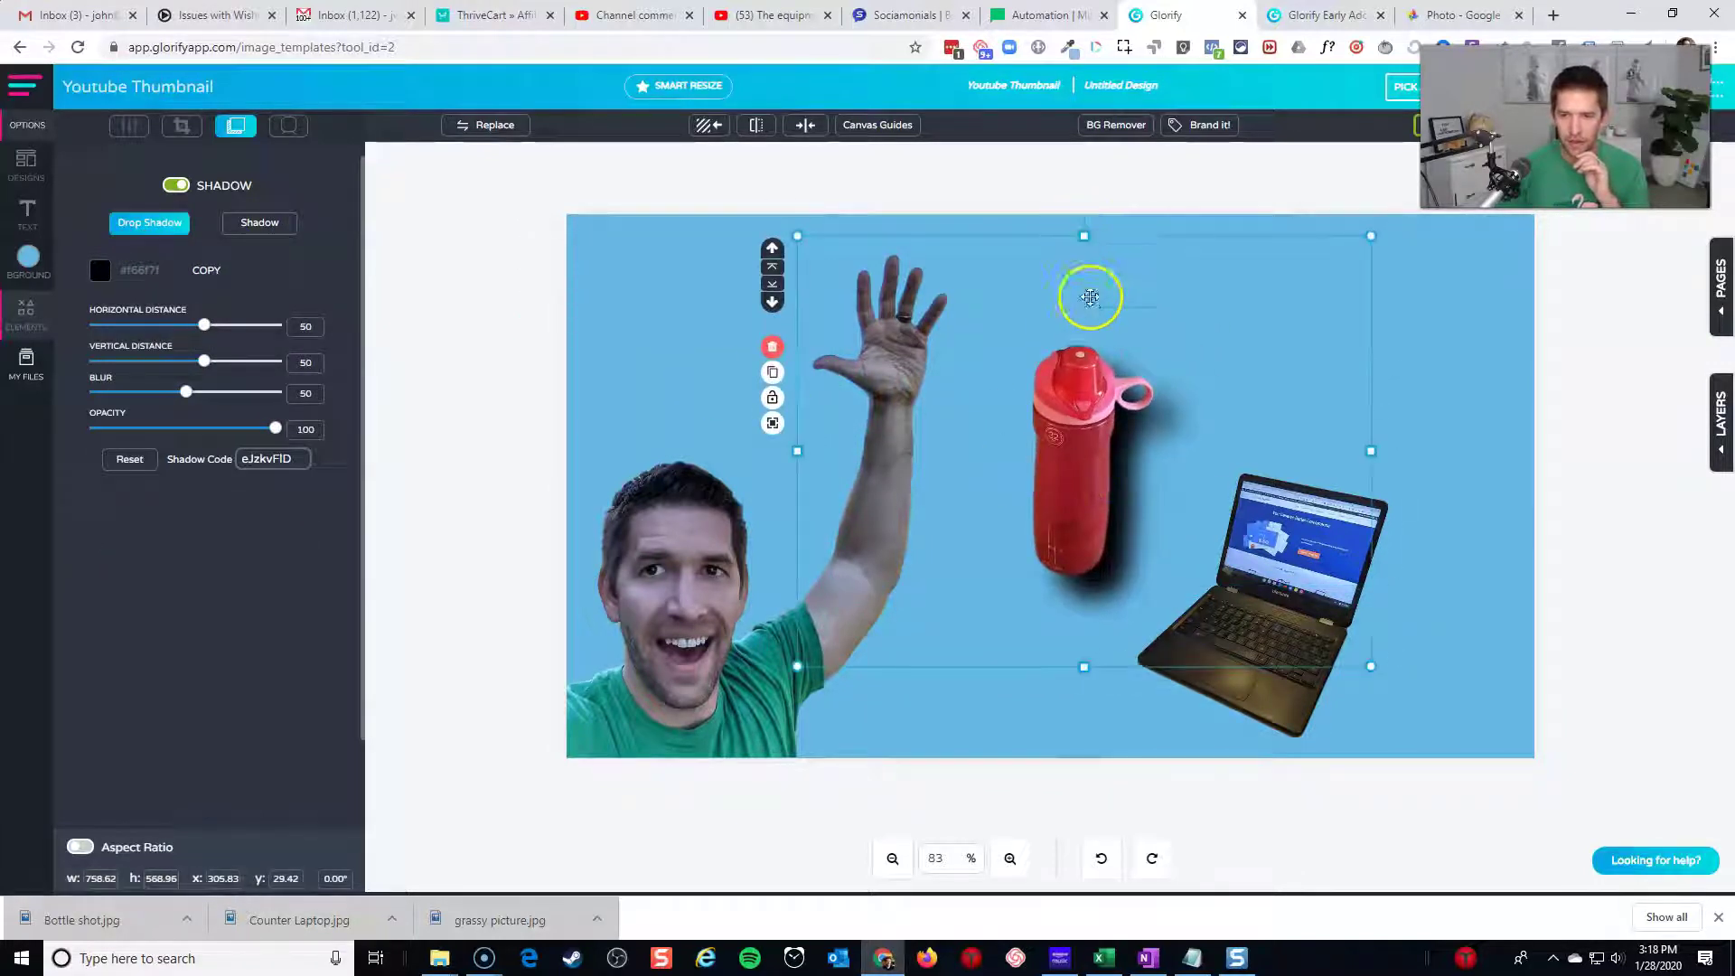
# - Shrink the bottle, place it above the laptop and tilt it about 31°
pyautogui.moveTo(1091, 298); pyautogui.dragTo(1084, 354)
pyautogui.moveTo(1363, 289); pyautogui.dragTo(1263, 377)
pyautogui.moveTo(1099, 544); pyautogui.dragTo(1117, 478)
pyautogui.moveTo(1101, 248); pyautogui.dragTo(1146, 374)
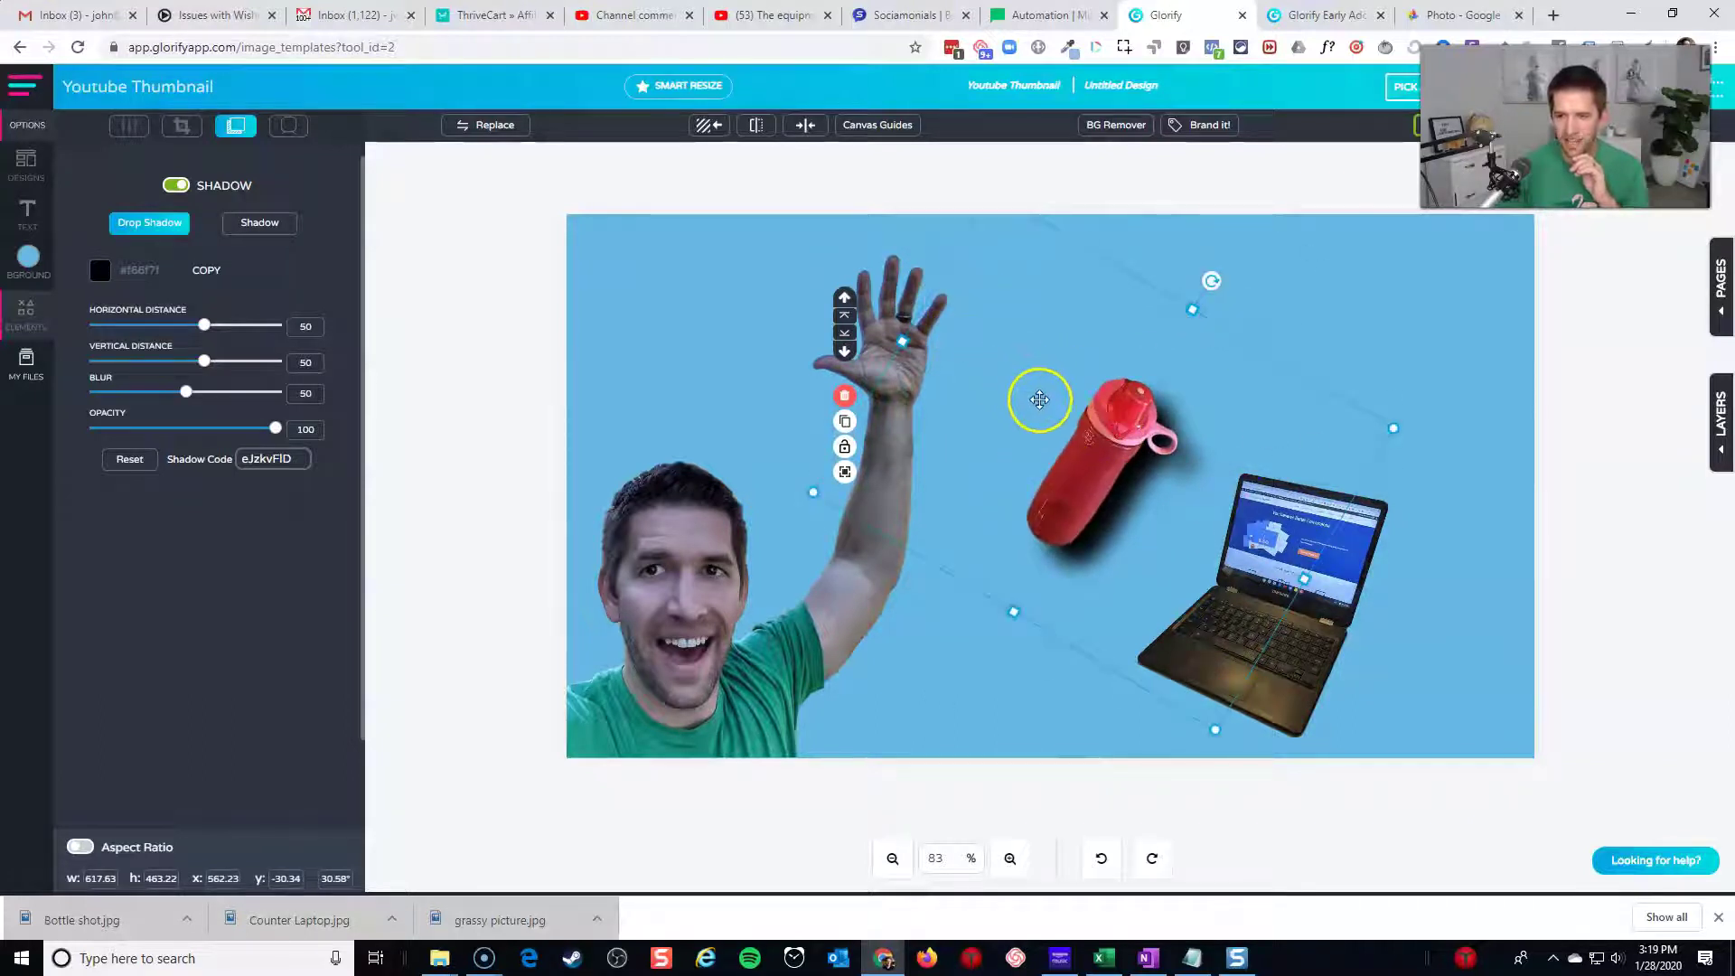
# - Set the drop shadow's horizontal and vertical distance to 0, then stand the bottle upright and raise it
pyautogui.moveTo(1217, 281); pyautogui.dragTo(1110, 237)
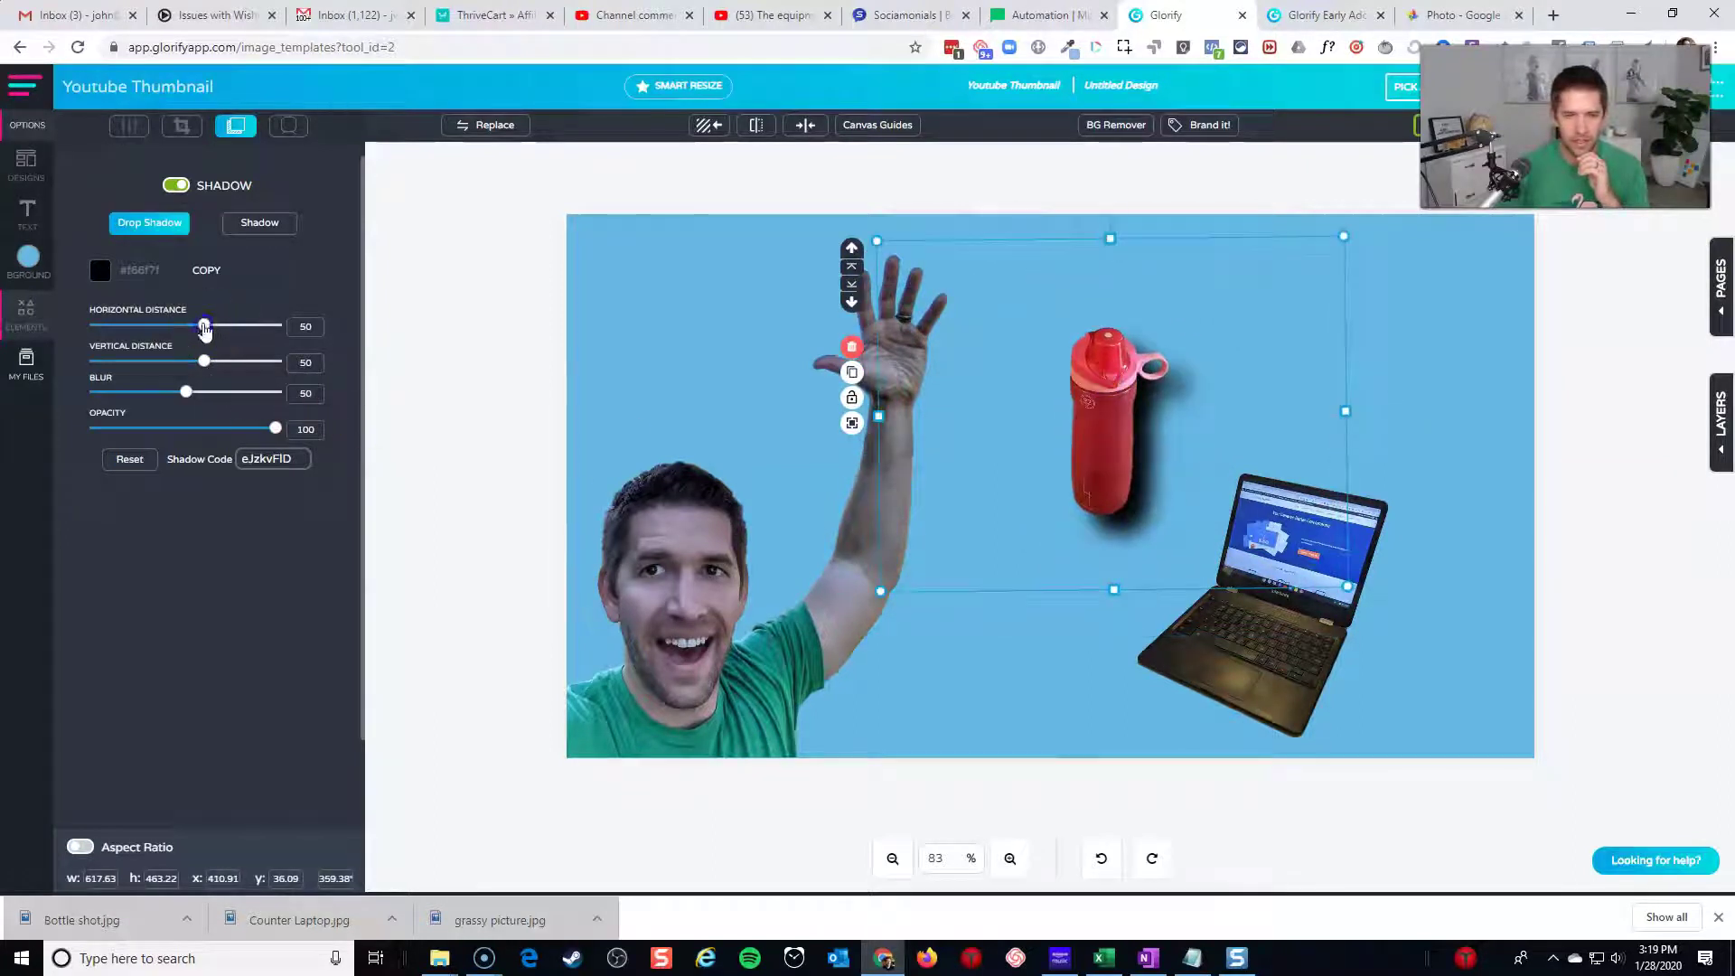
pyautogui.moveTo(225, 331)
pyautogui.mouseDown()
pyautogui.moveTo(267, 327)
pyautogui.moveTo(196, 341)
pyautogui.mouseUp()
pyautogui.doubleClick(303, 327)
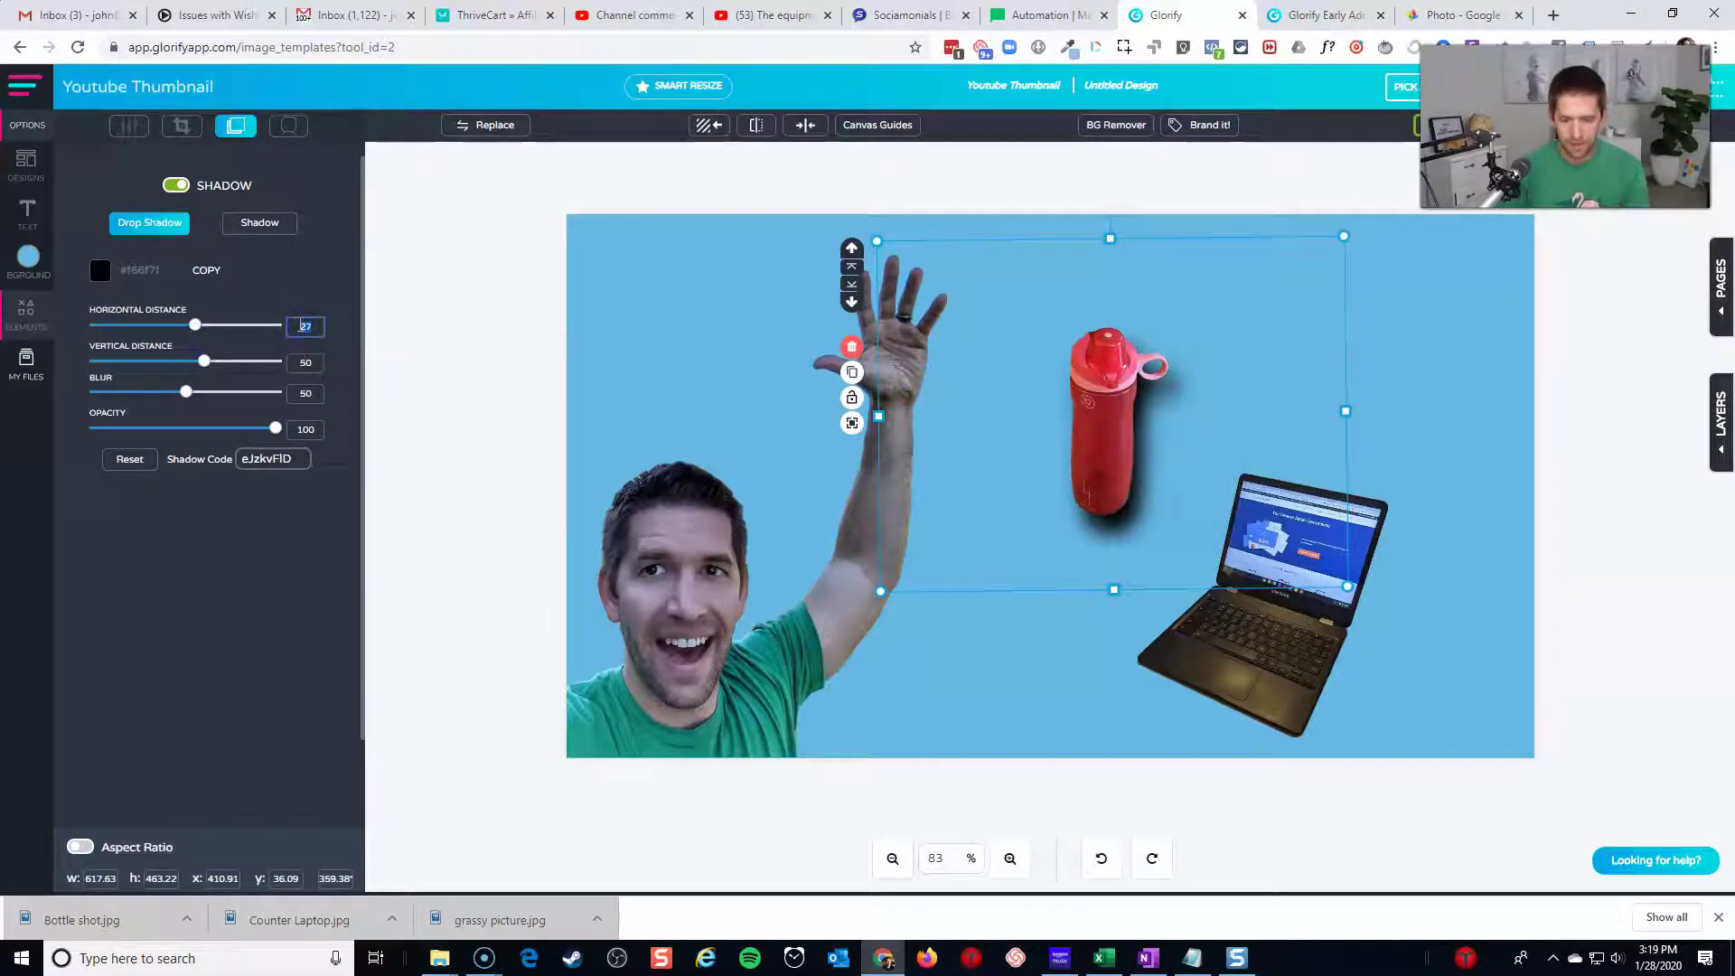
pyautogui.write('0')
pyautogui.doubleClick(304, 363)
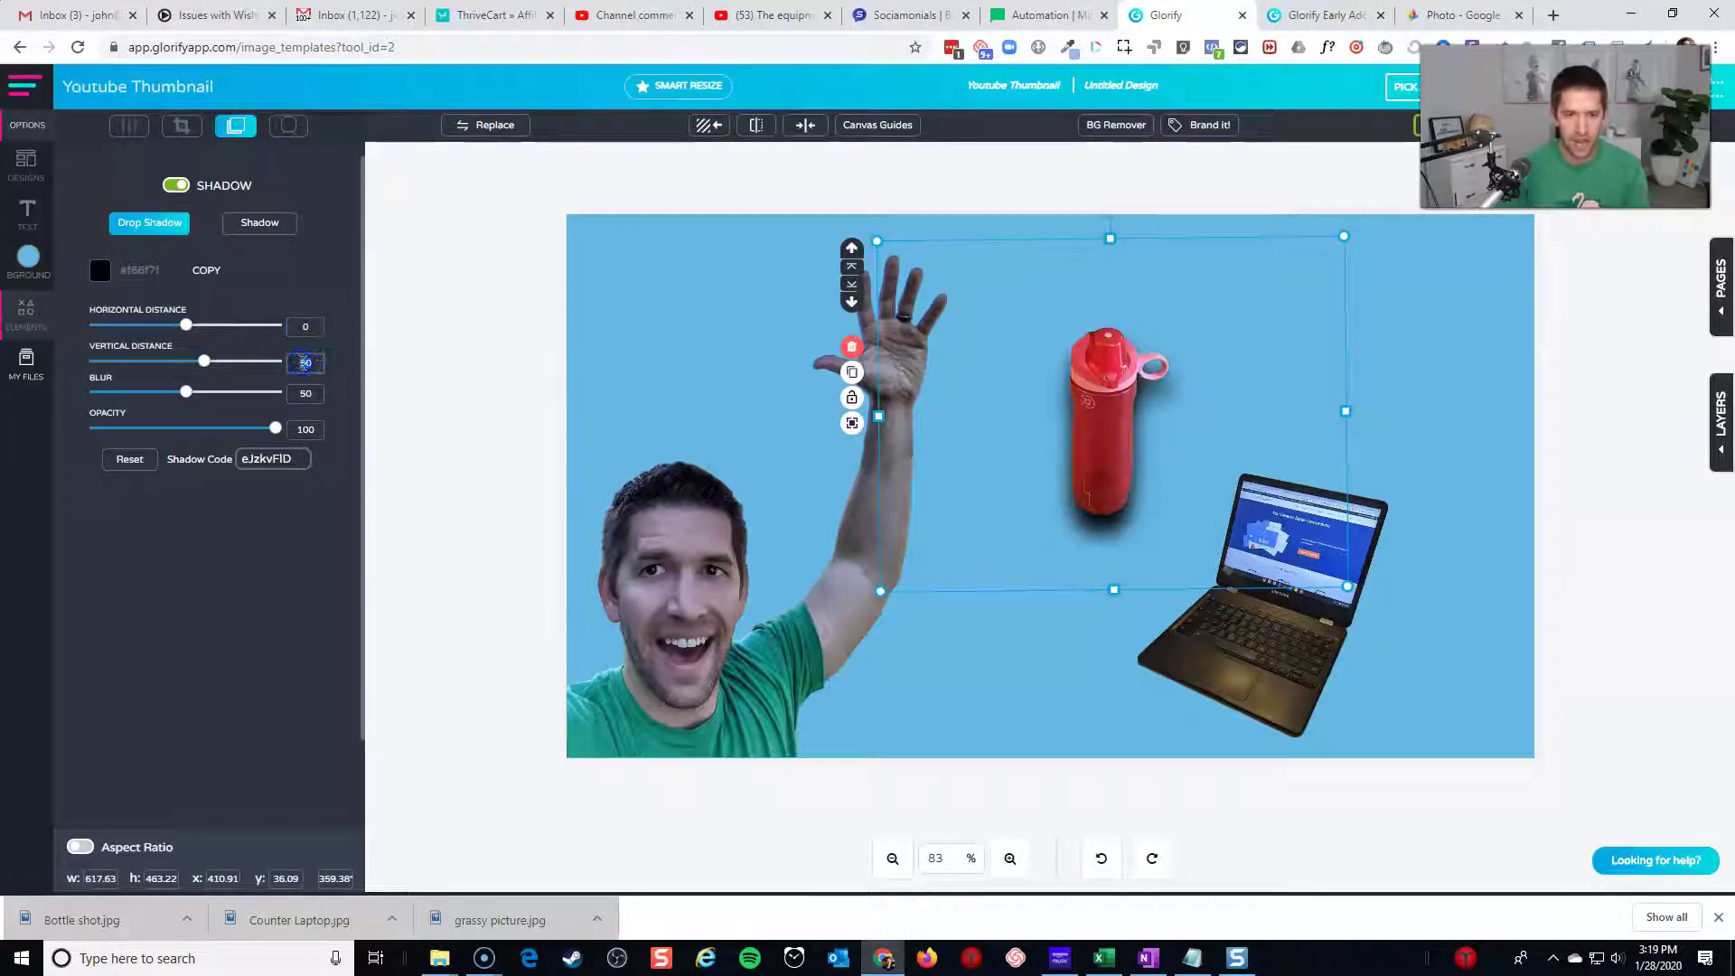
pyautogui.write('0')
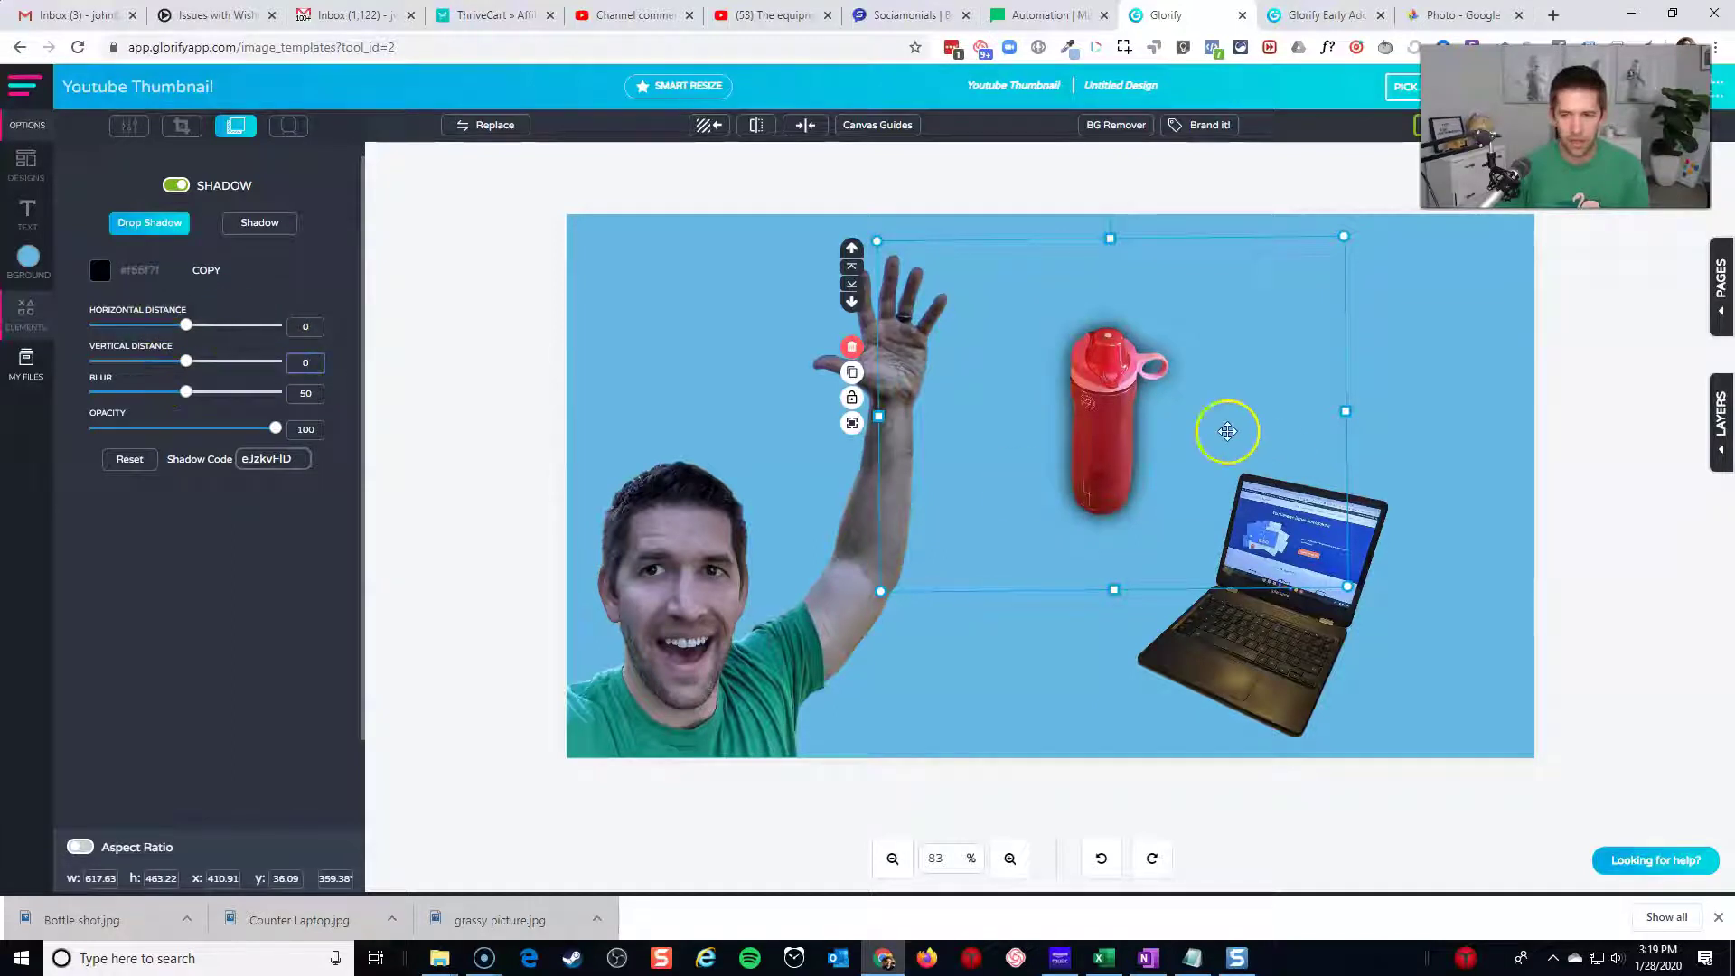
pyautogui.moveTo(1108, 278)
pyautogui.mouseDown()
pyautogui.moveTo(1046, 286)
pyautogui.moveTo(918, 498)
pyautogui.moveTo(958, 380)
pyautogui.moveTo(1146, 283)
pyautogui.moveTo(1096, 294)
pyautogui.moveTo(1113, 298)
pyautogui.mouseUp()
pyautogui.moveTo(1116, 443); pyautogui.dragTo(1118, 357)
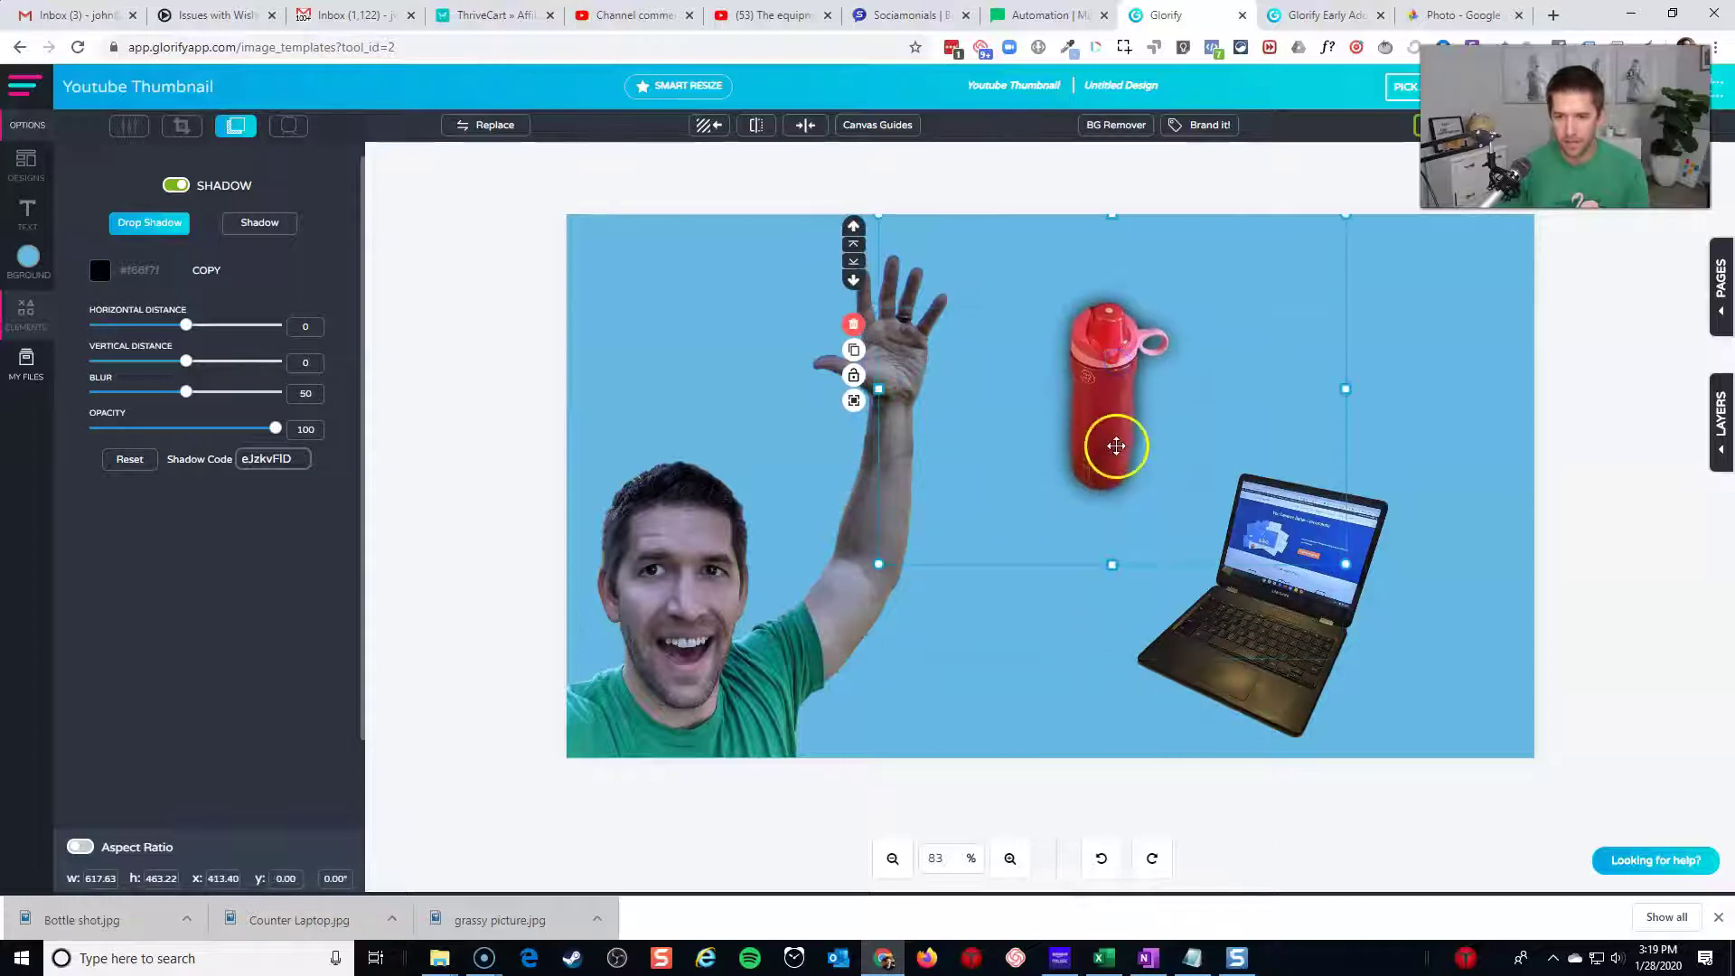
# - Download the design as Normal PNG, save UntitledDesign_829681785.png to the desktop and open it
pyautogui.click(1111, 689)
pyautogui.click(968, 659)
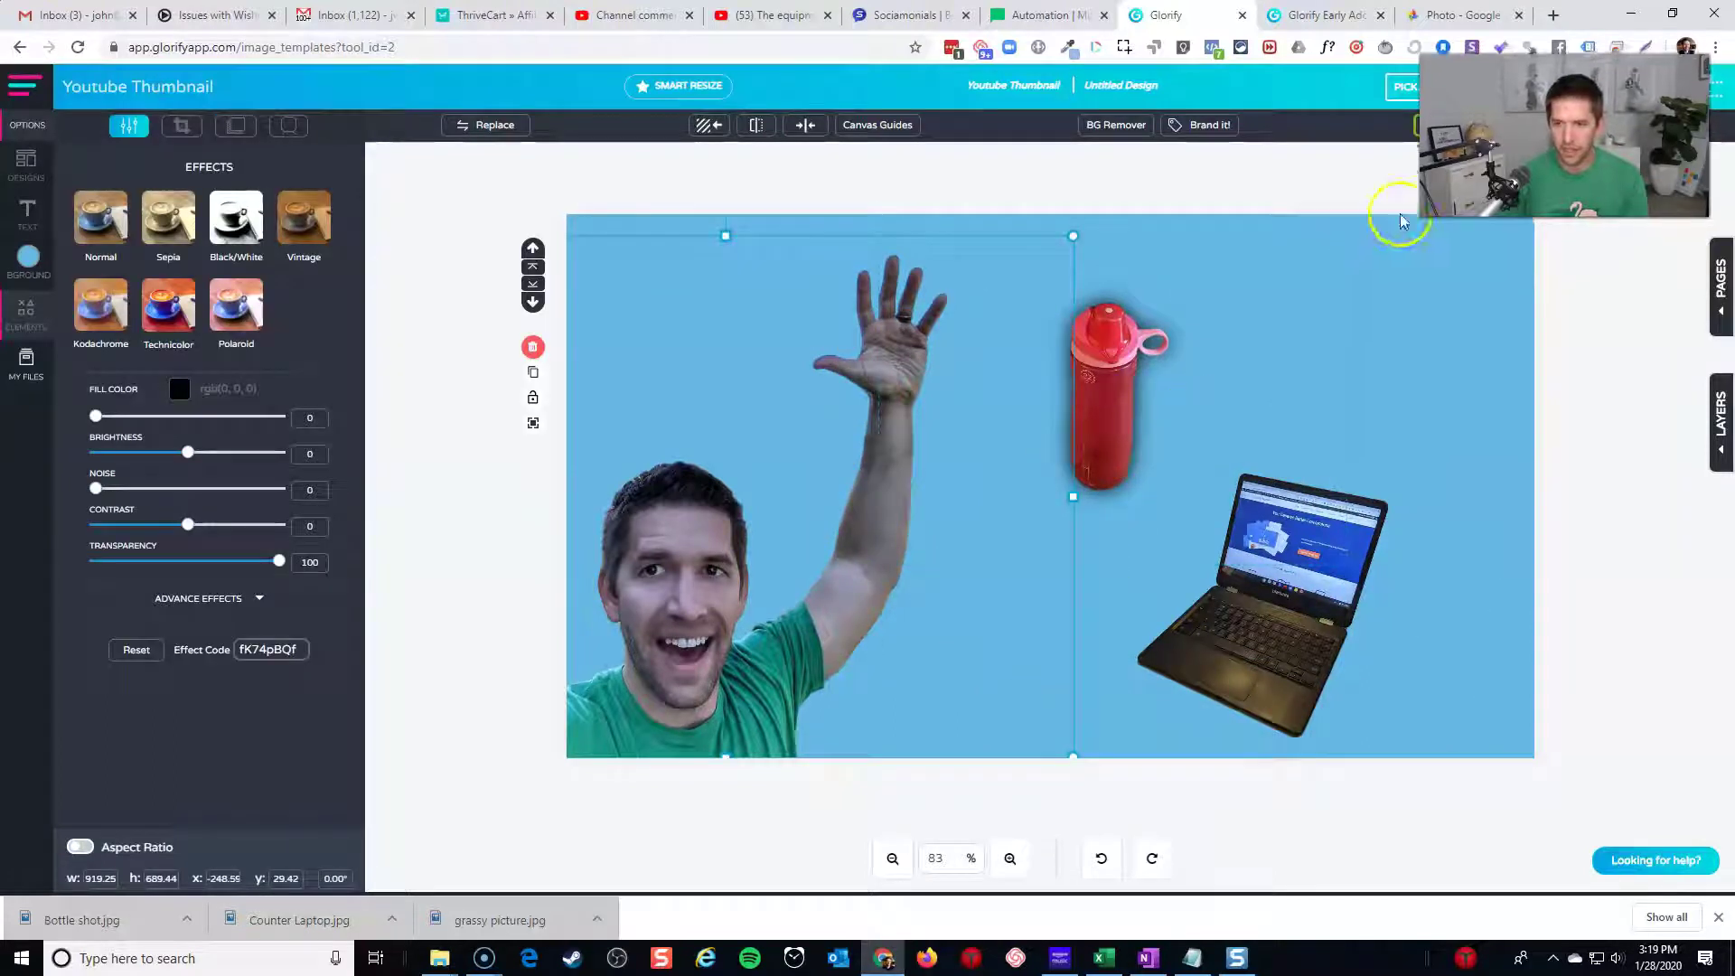
pyautogui.click(1472, 127)
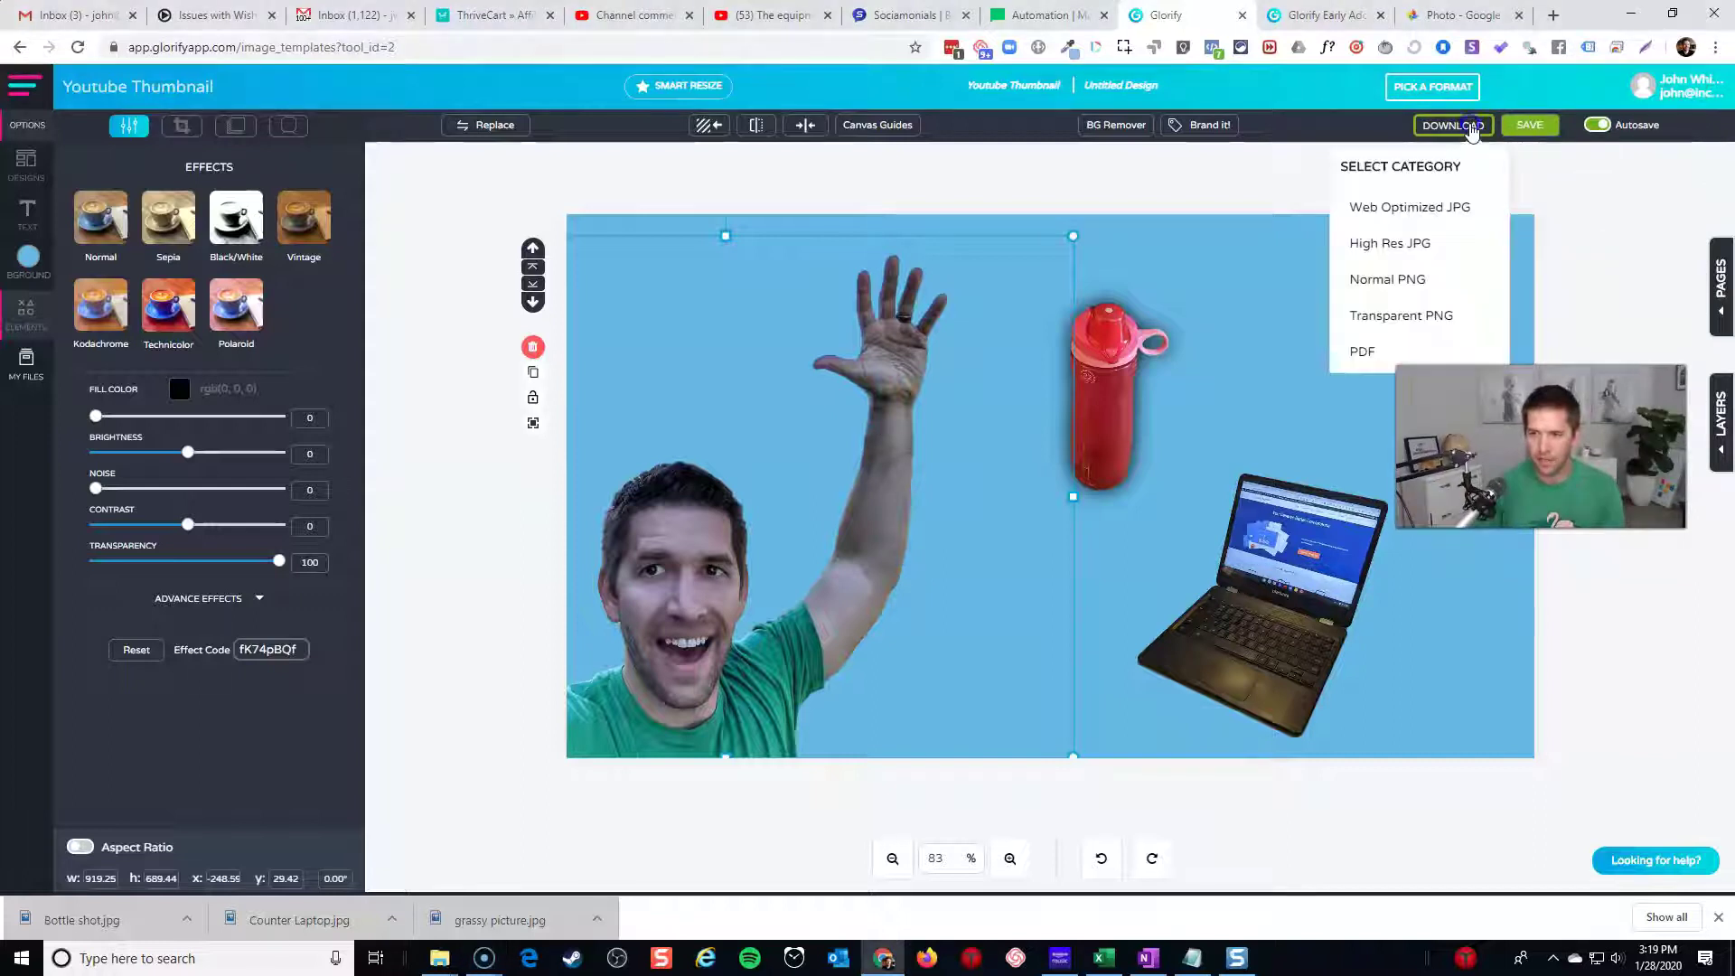
pyautogui.click(1402, 280)
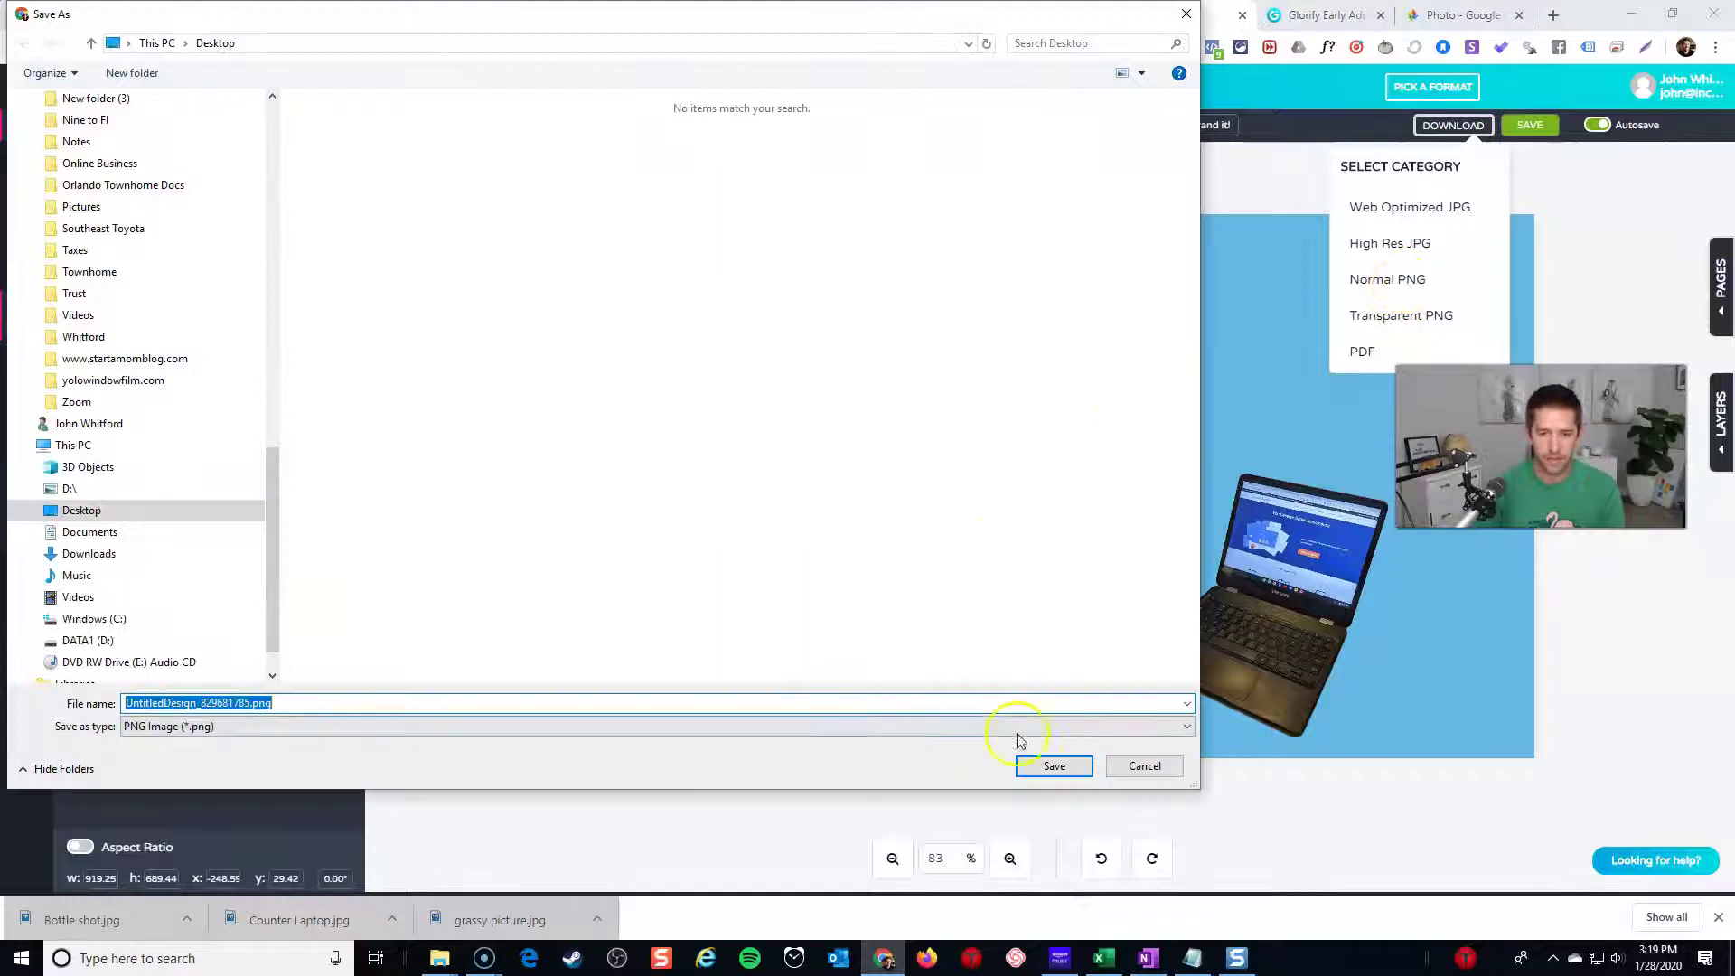
pyautogui.click(1051, 763)
pyautogui.click(128, 920)
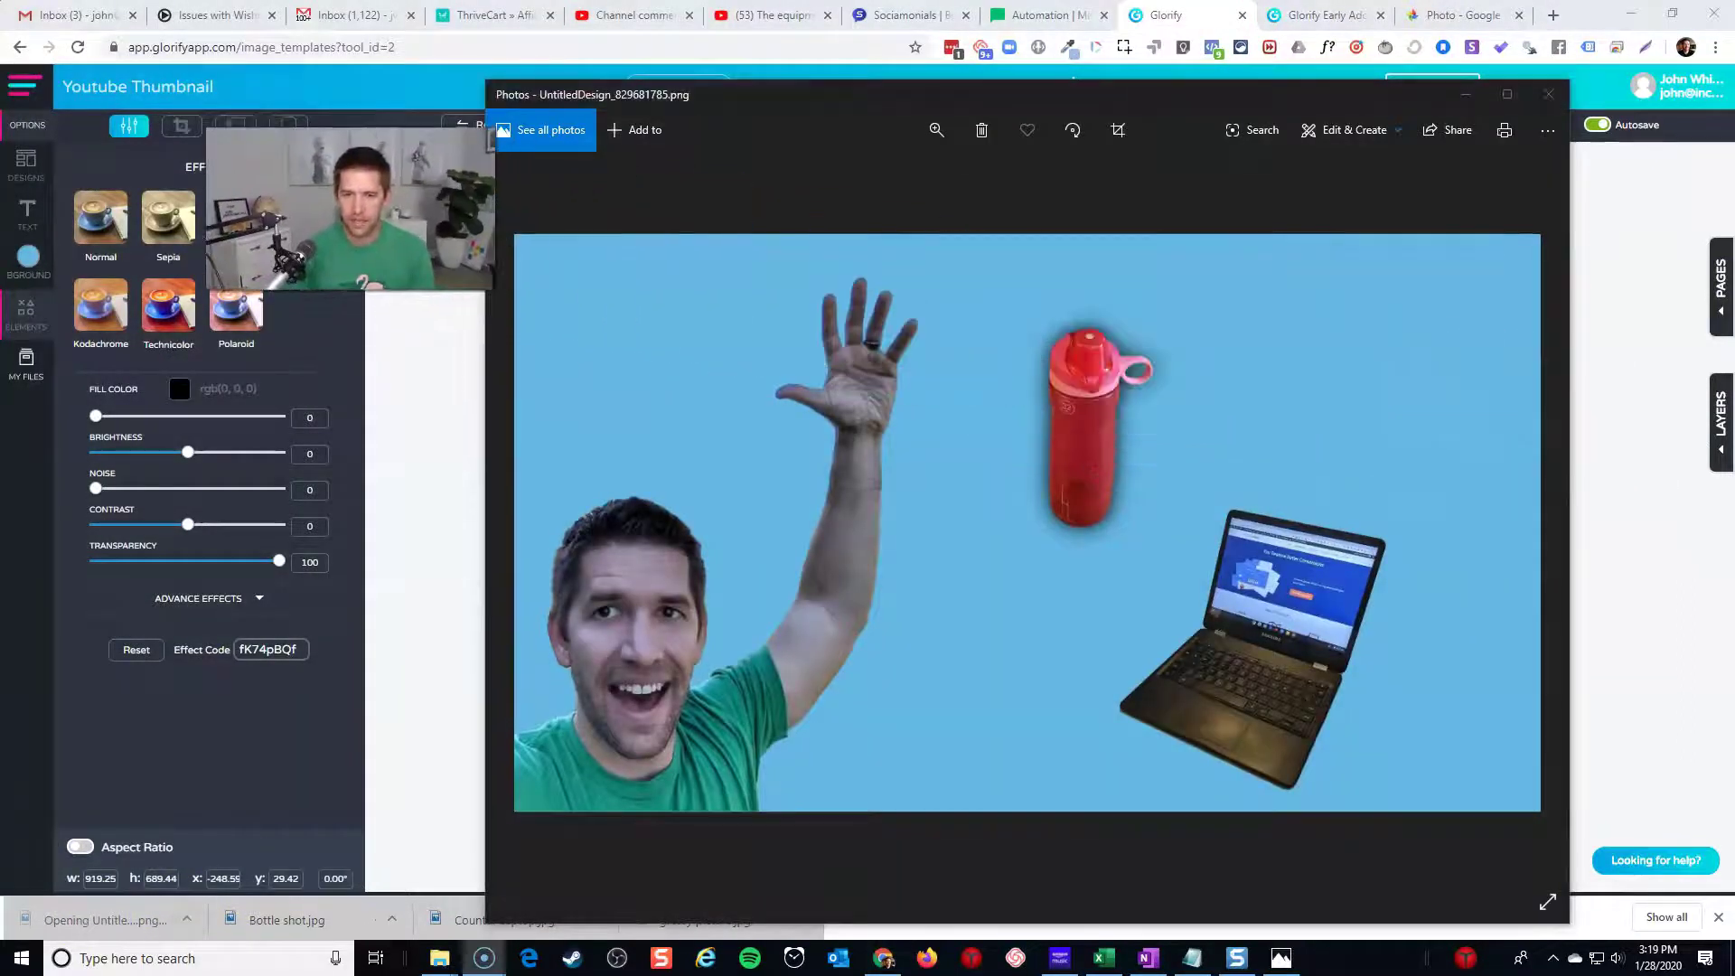
# - Zoom and pan the exported PNG to inspect cut-out edges around the bottle, hand and laptop
pyautogui.scroll(5, 701, 573)
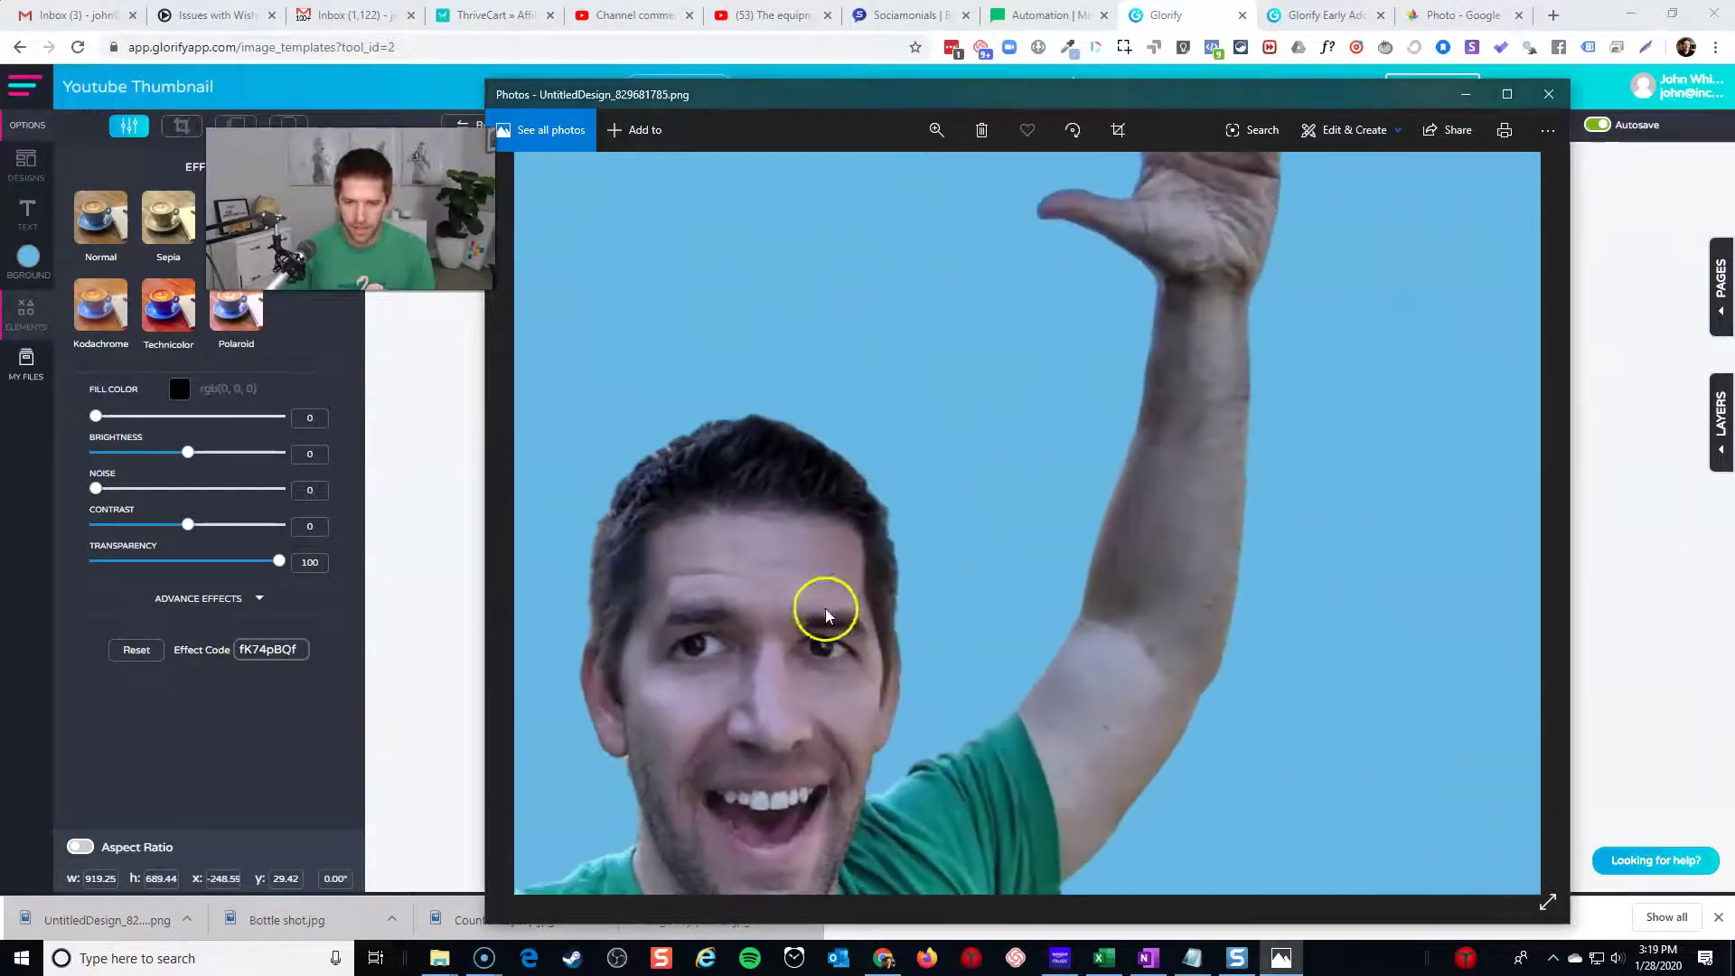
pyautogui.scroll(-2, 922, 665)
pyautogui.scroll(2, 1049, 639)
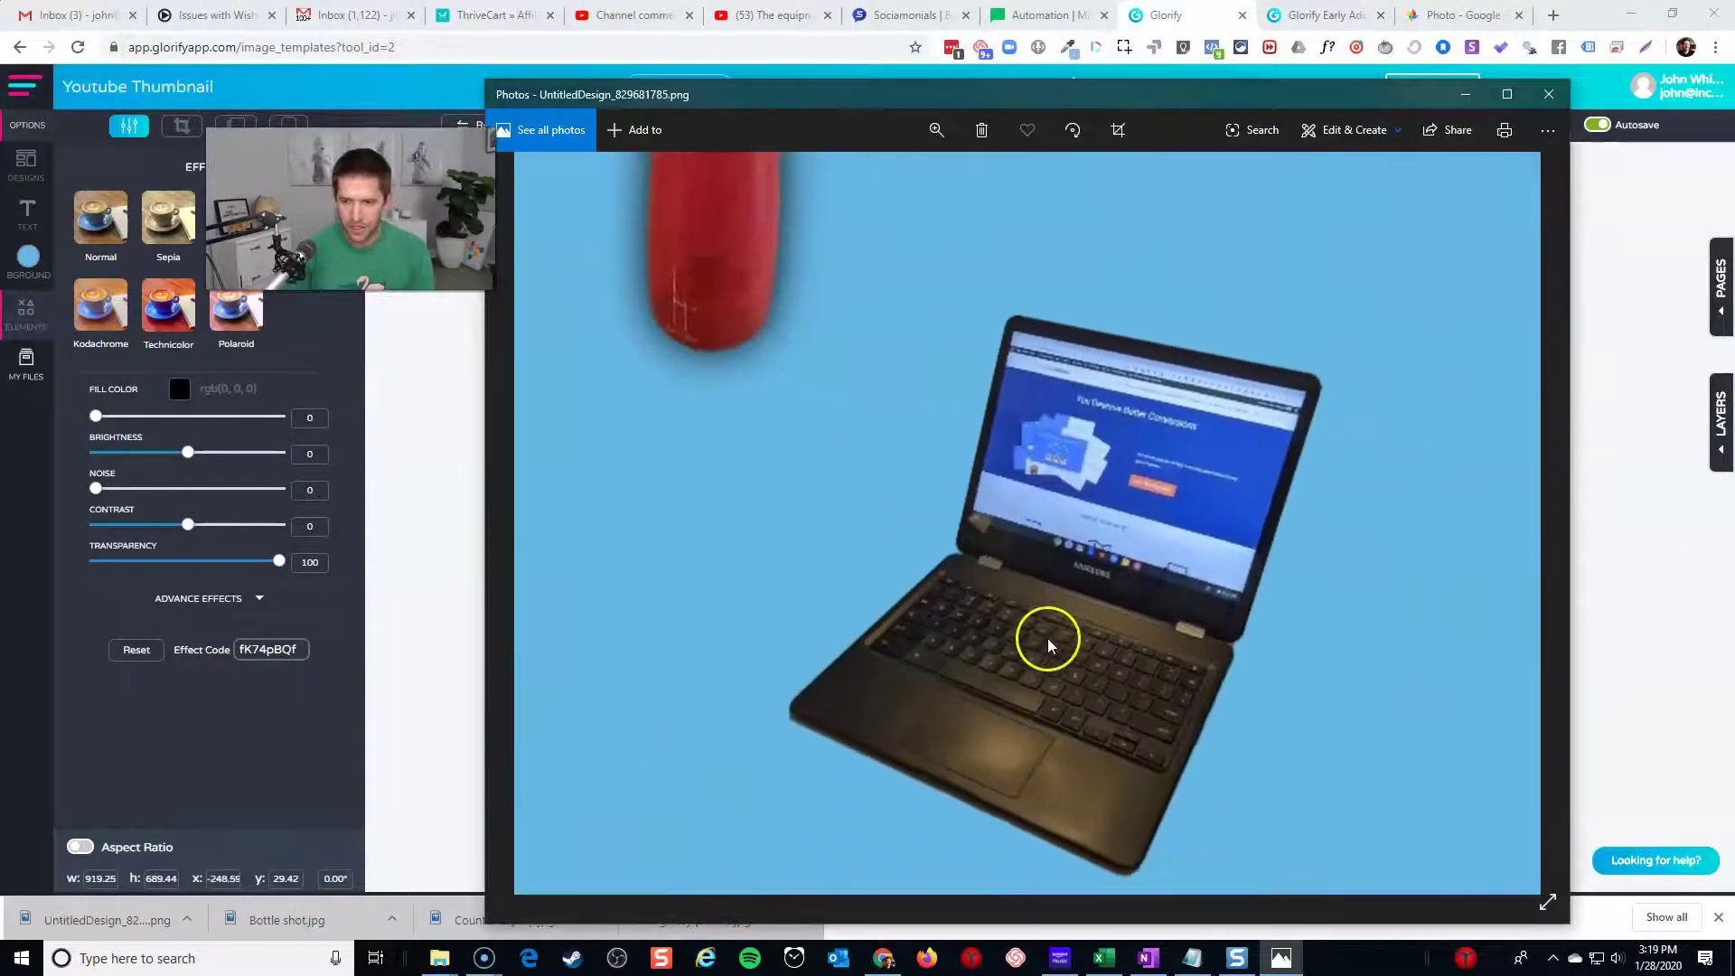
pyautogui.scroll(4, 994, 506)
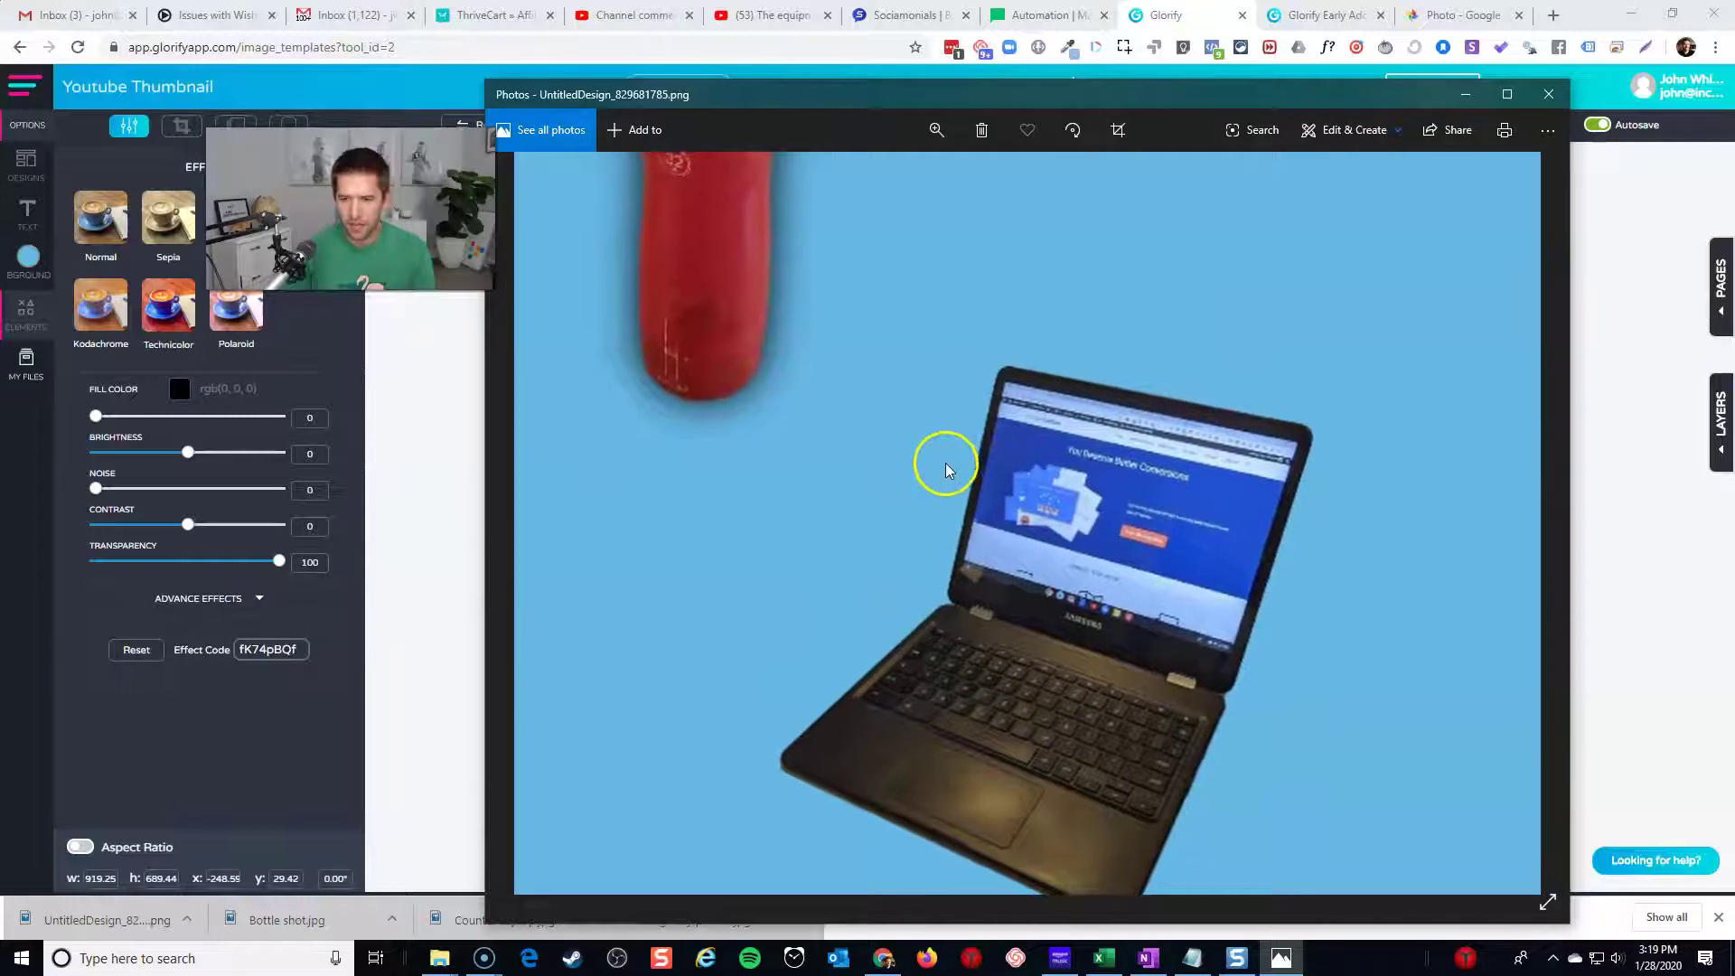
pyautogui.moveTo(1054, 542); pyautogui.dragTo(1072, 650)
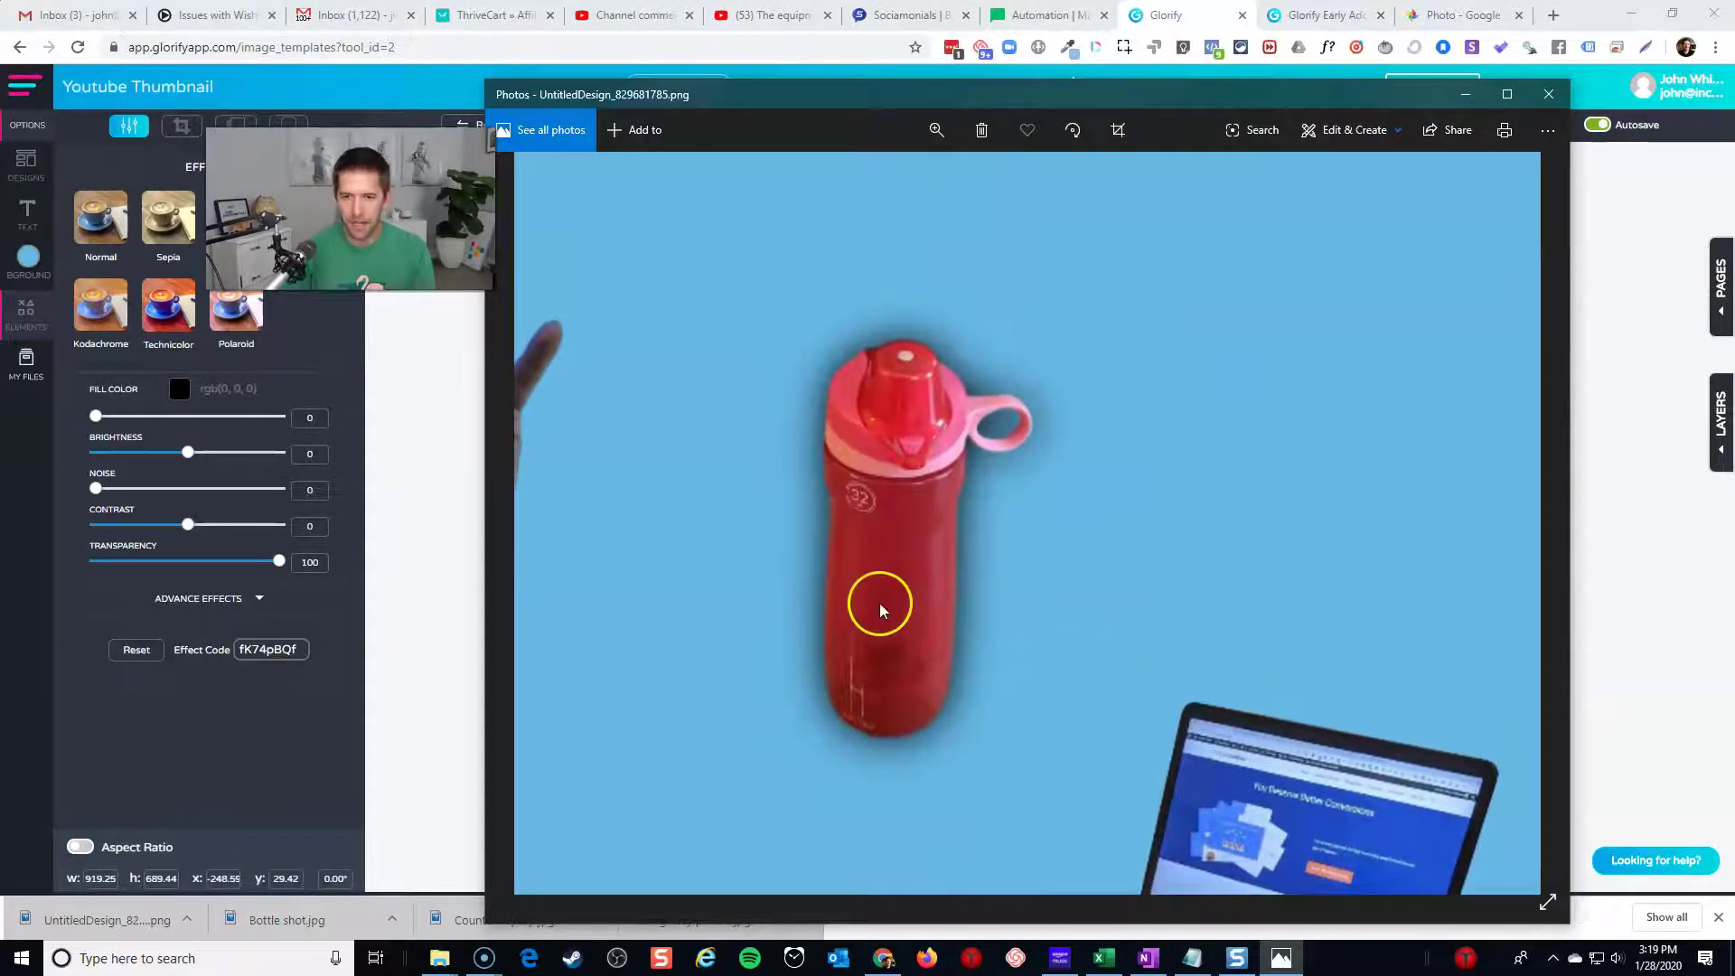
pyautogui.moveTo(1031, 560); pyautogui.dragTo(1283, 573)
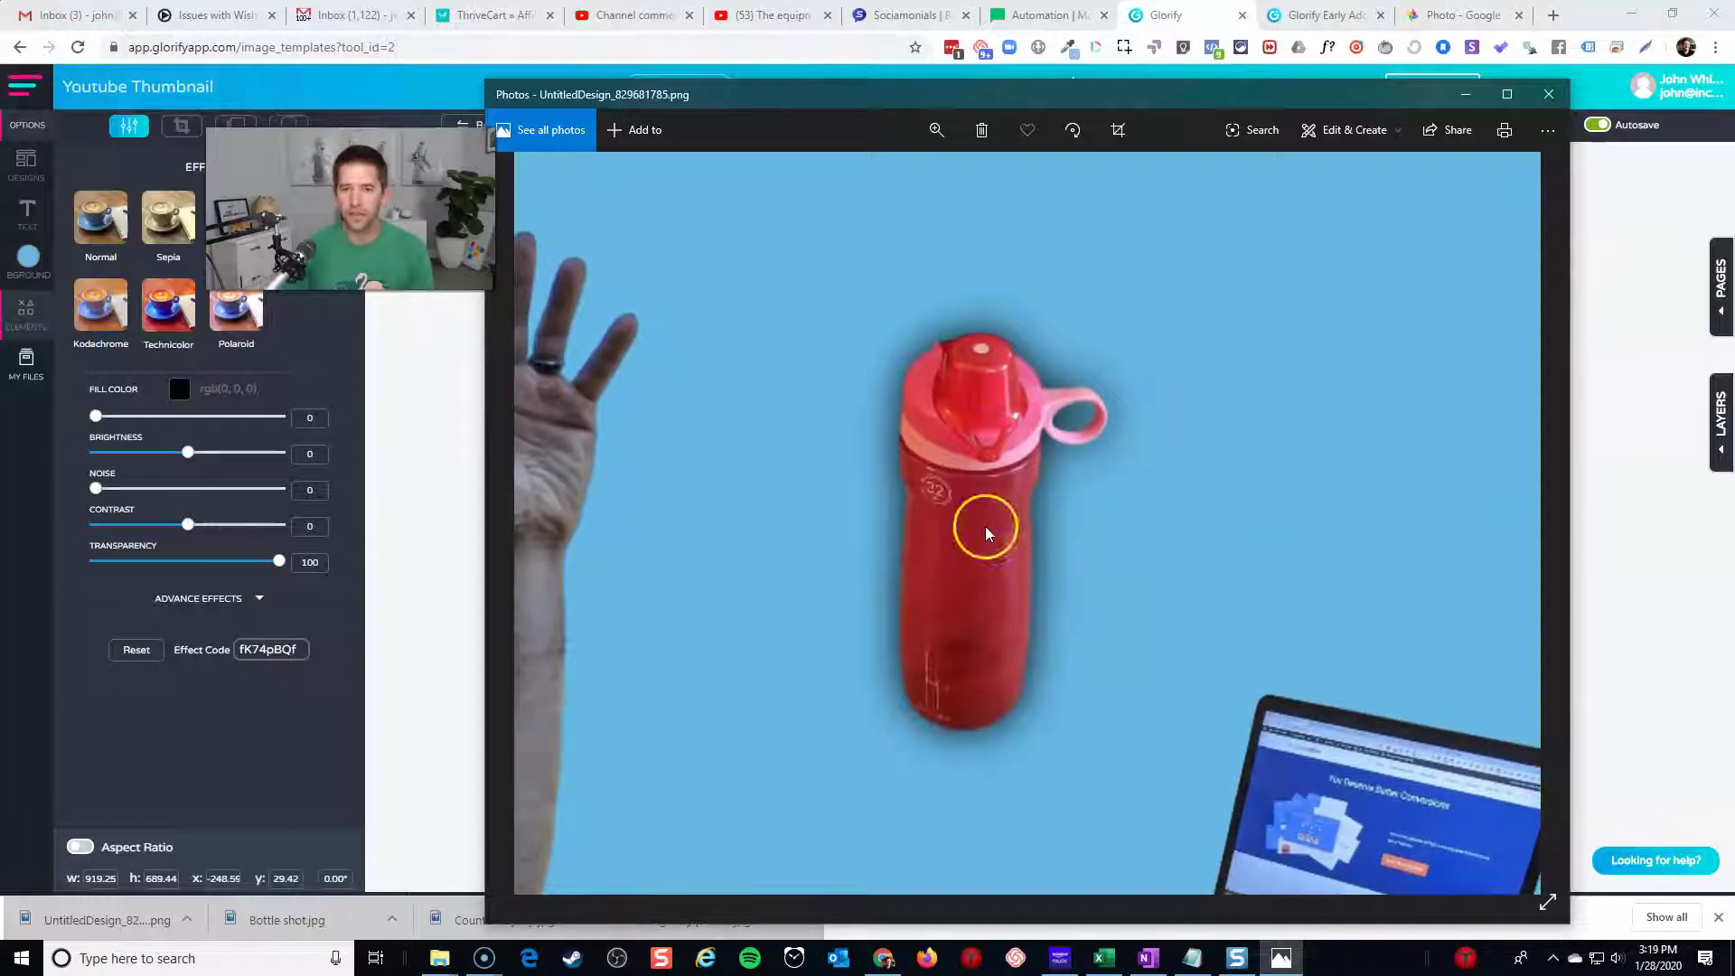
pyautogui.scroll(-3, 1174, 534)
pyautogui.scroll(-2, 1046, 534)
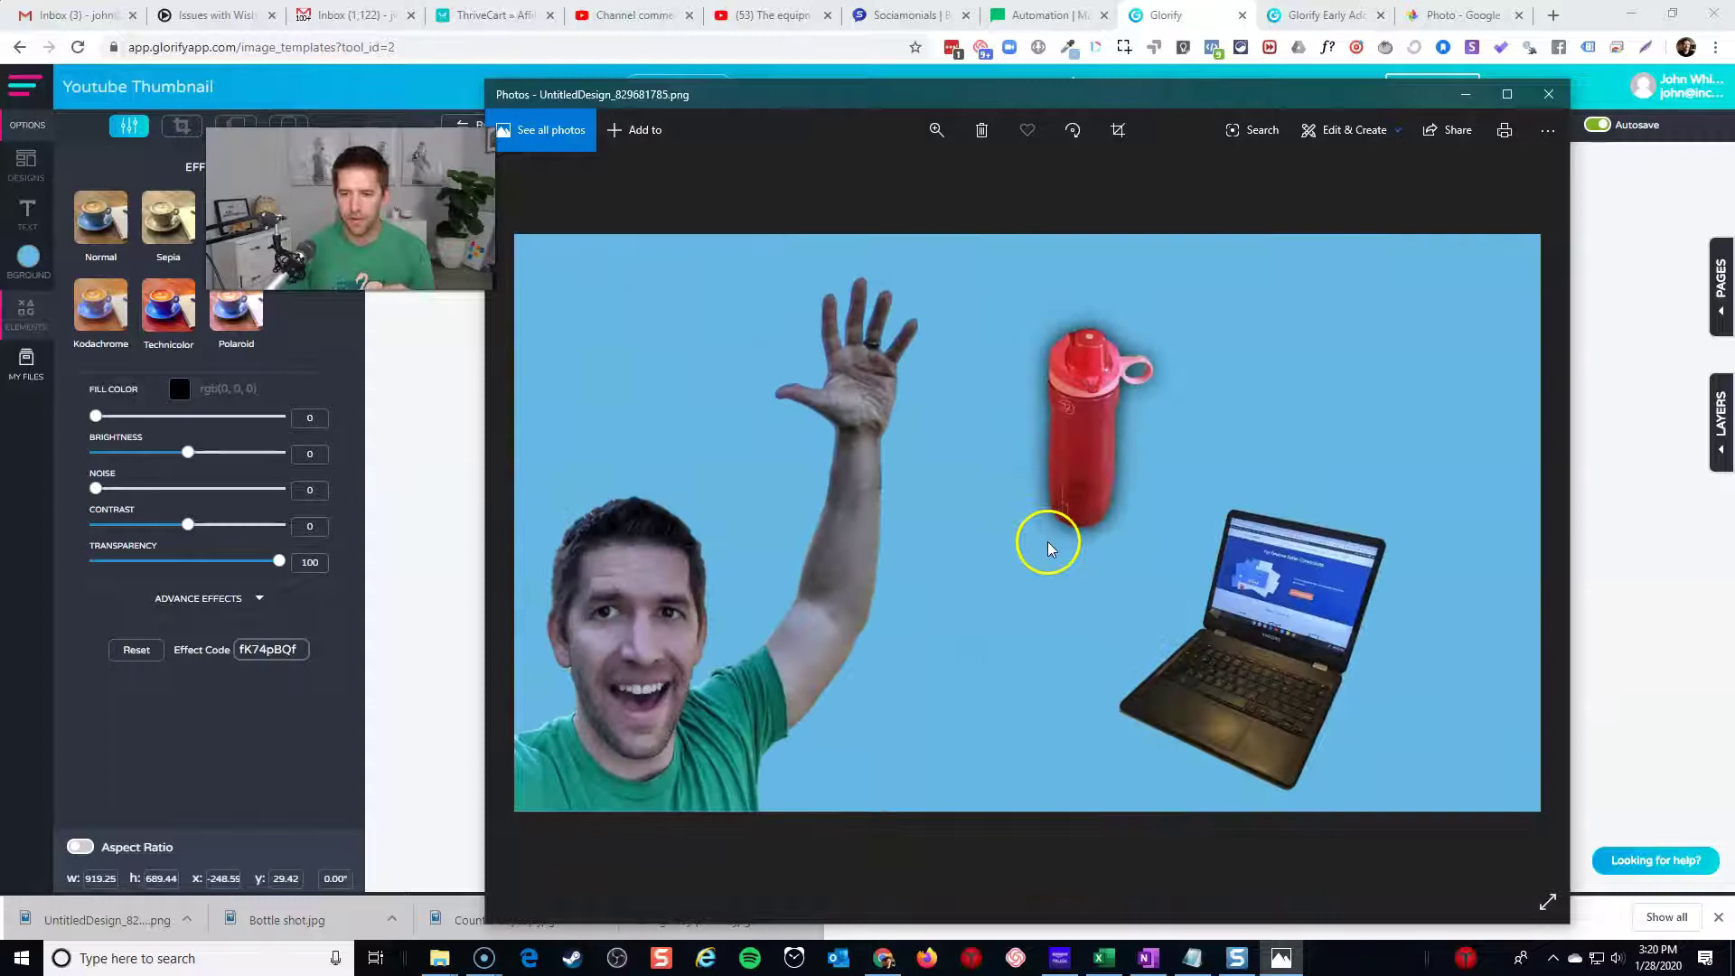
pyautogui.scroll(3, 1198, 690)
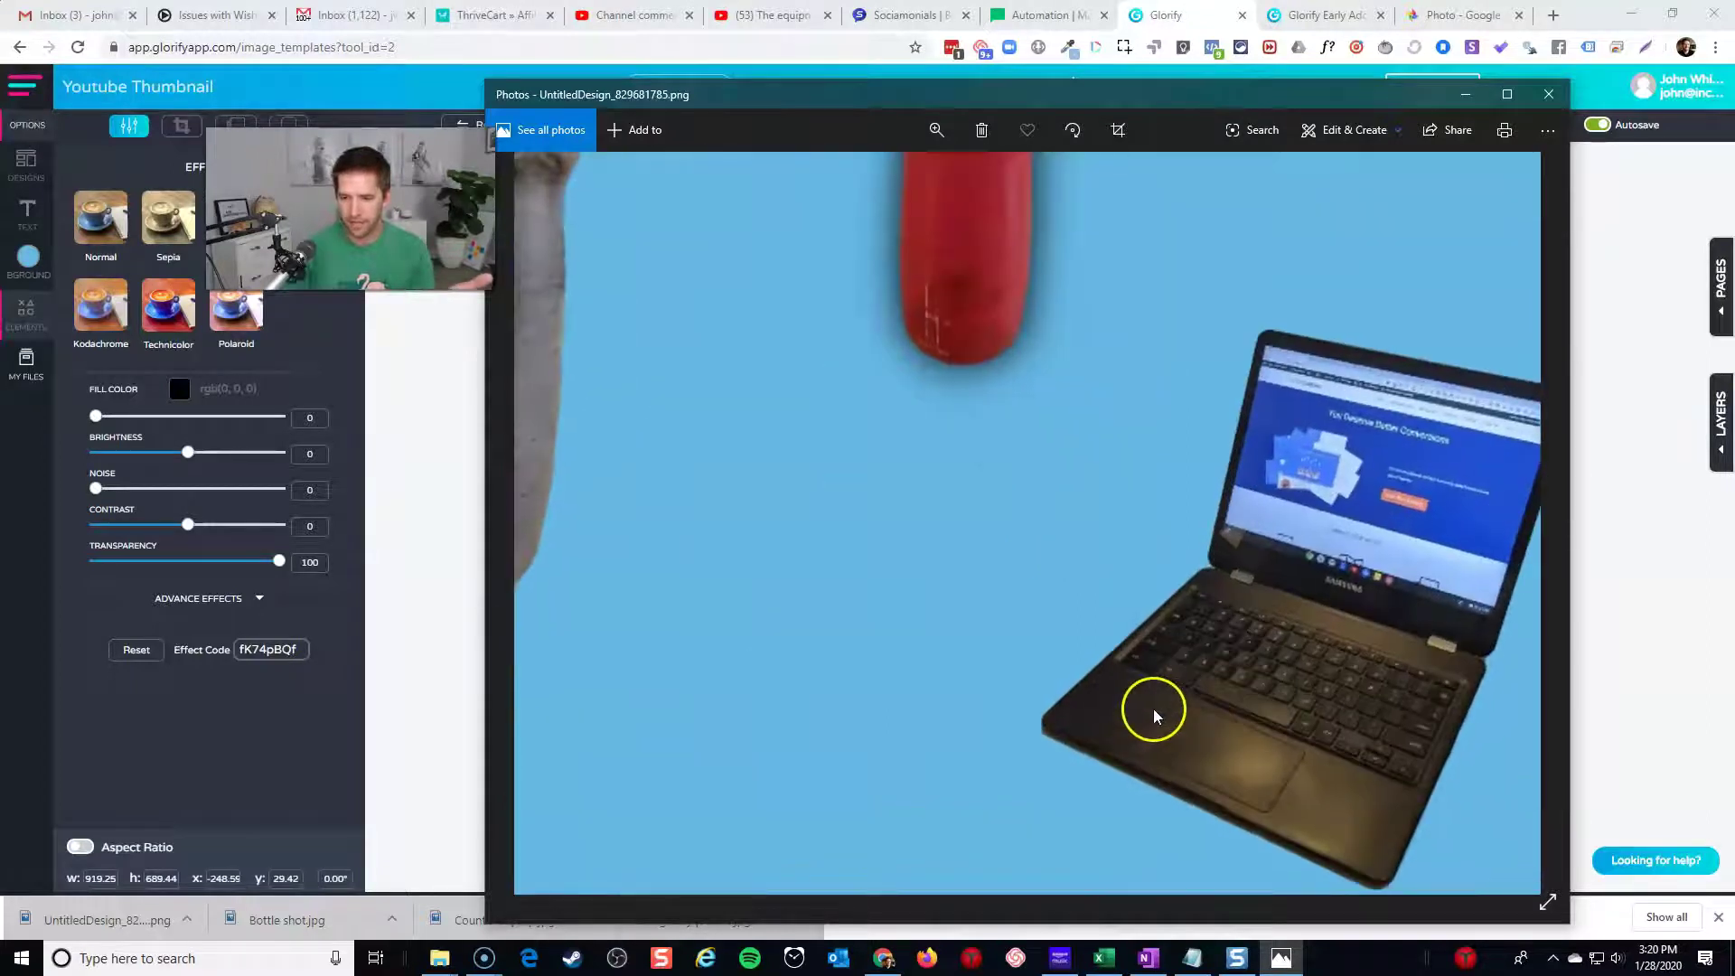
pyautogui.scroll(2, 1070, 653)
pyautogui.scroll(-3, 1092, 517)
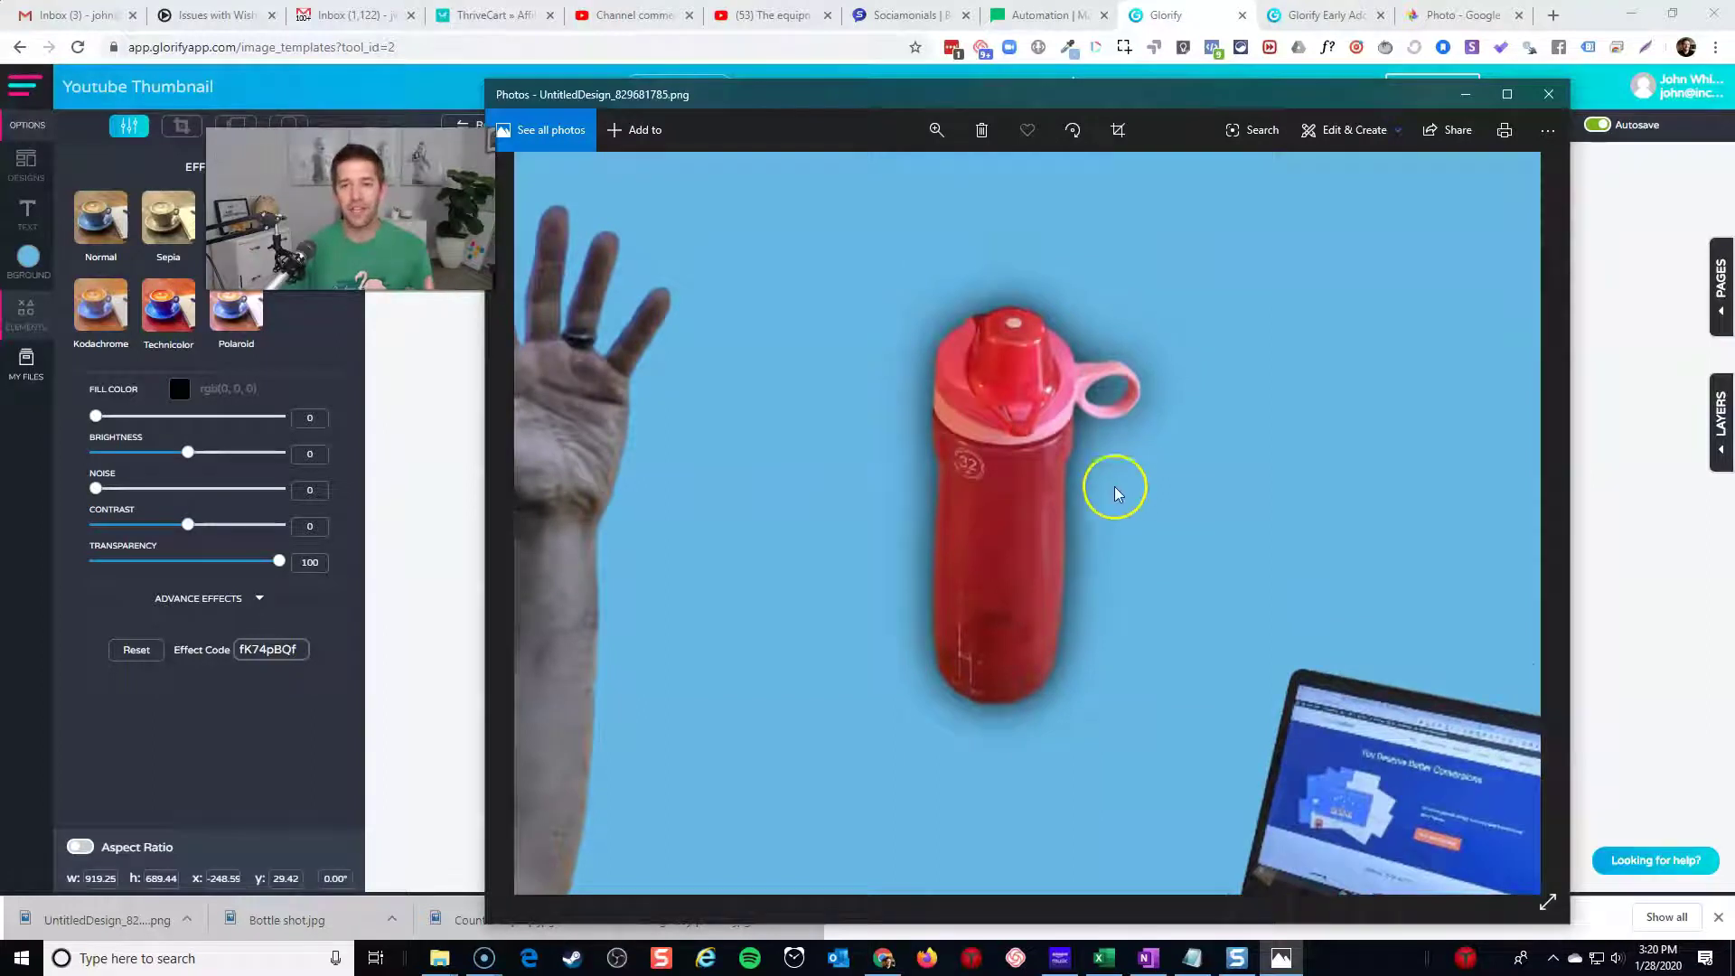
pyautogui.scroll(-1, 1121, 488)
pyautogui.scroll(-2, 1096, 513)
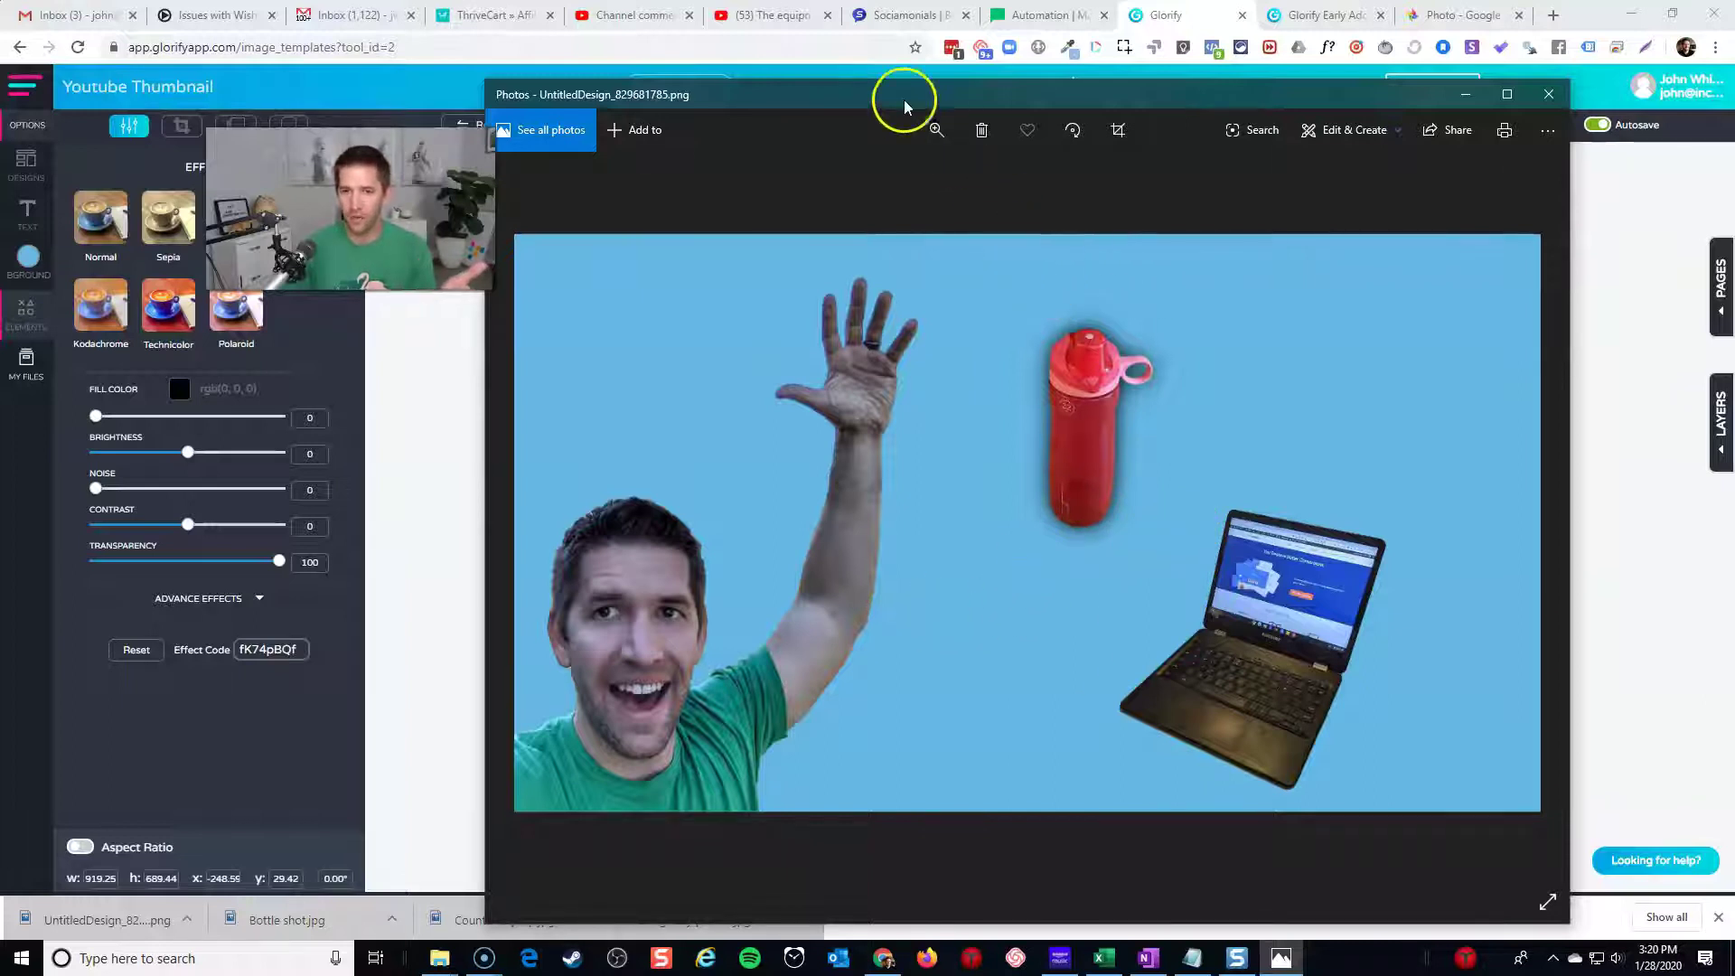
pyautogui.scroll(2, 832, 416)
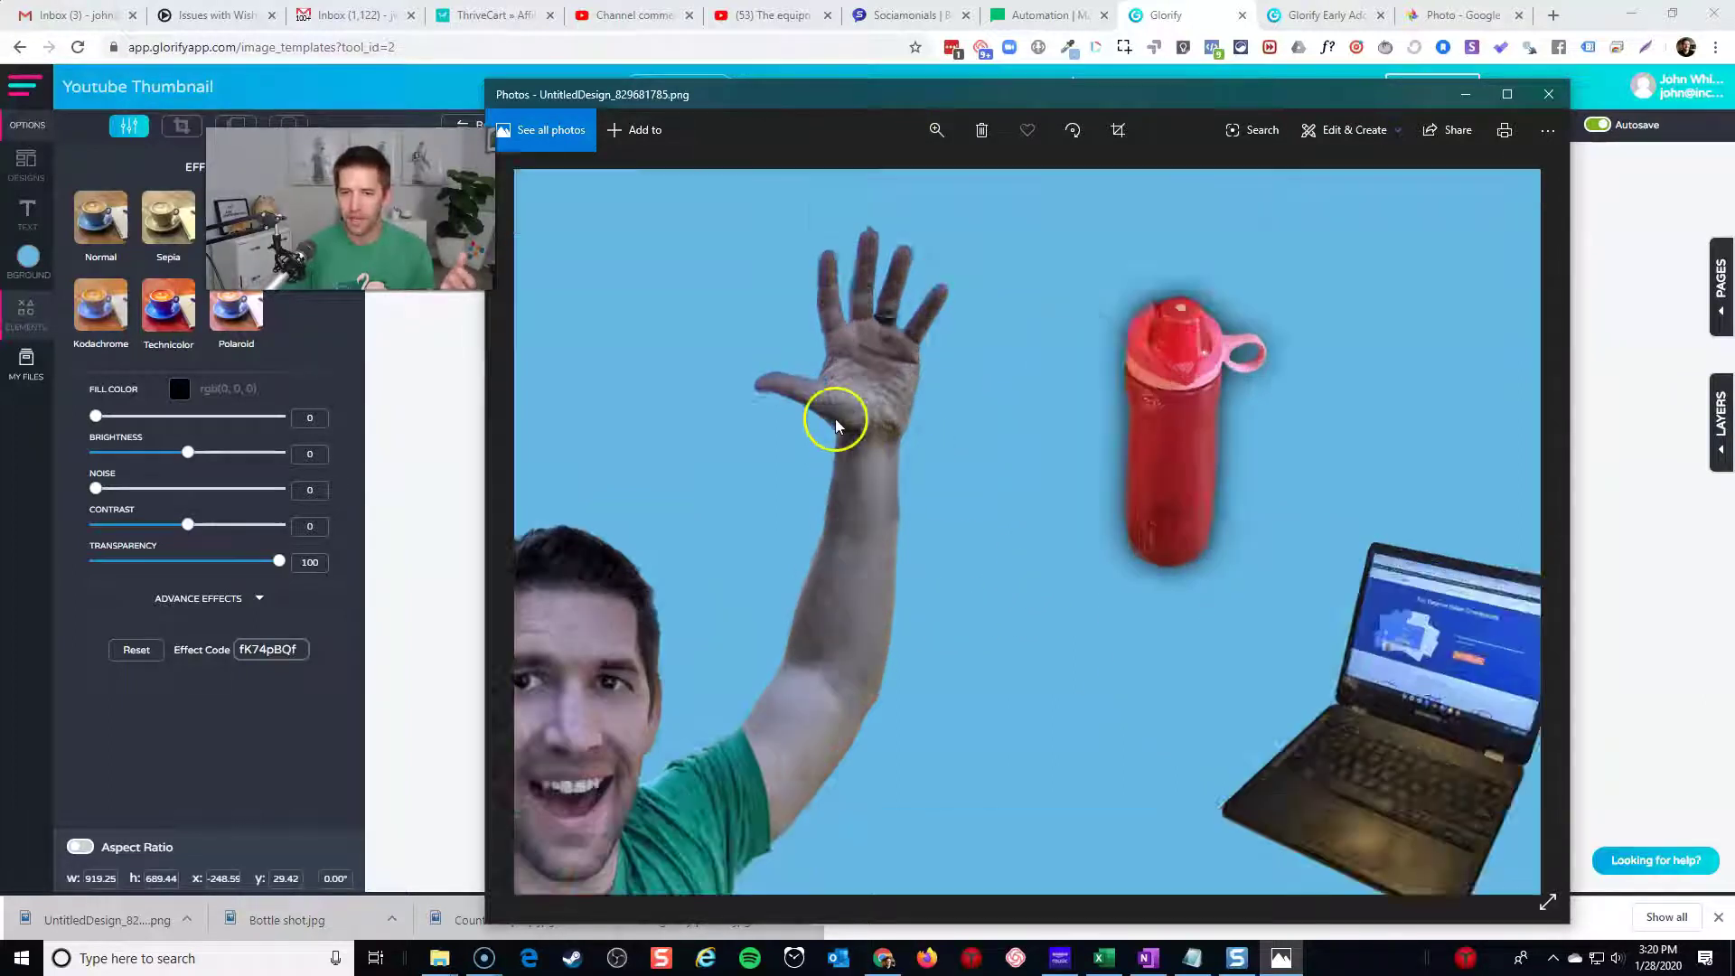
pyautogui.scroll(-2, 1251, 431)
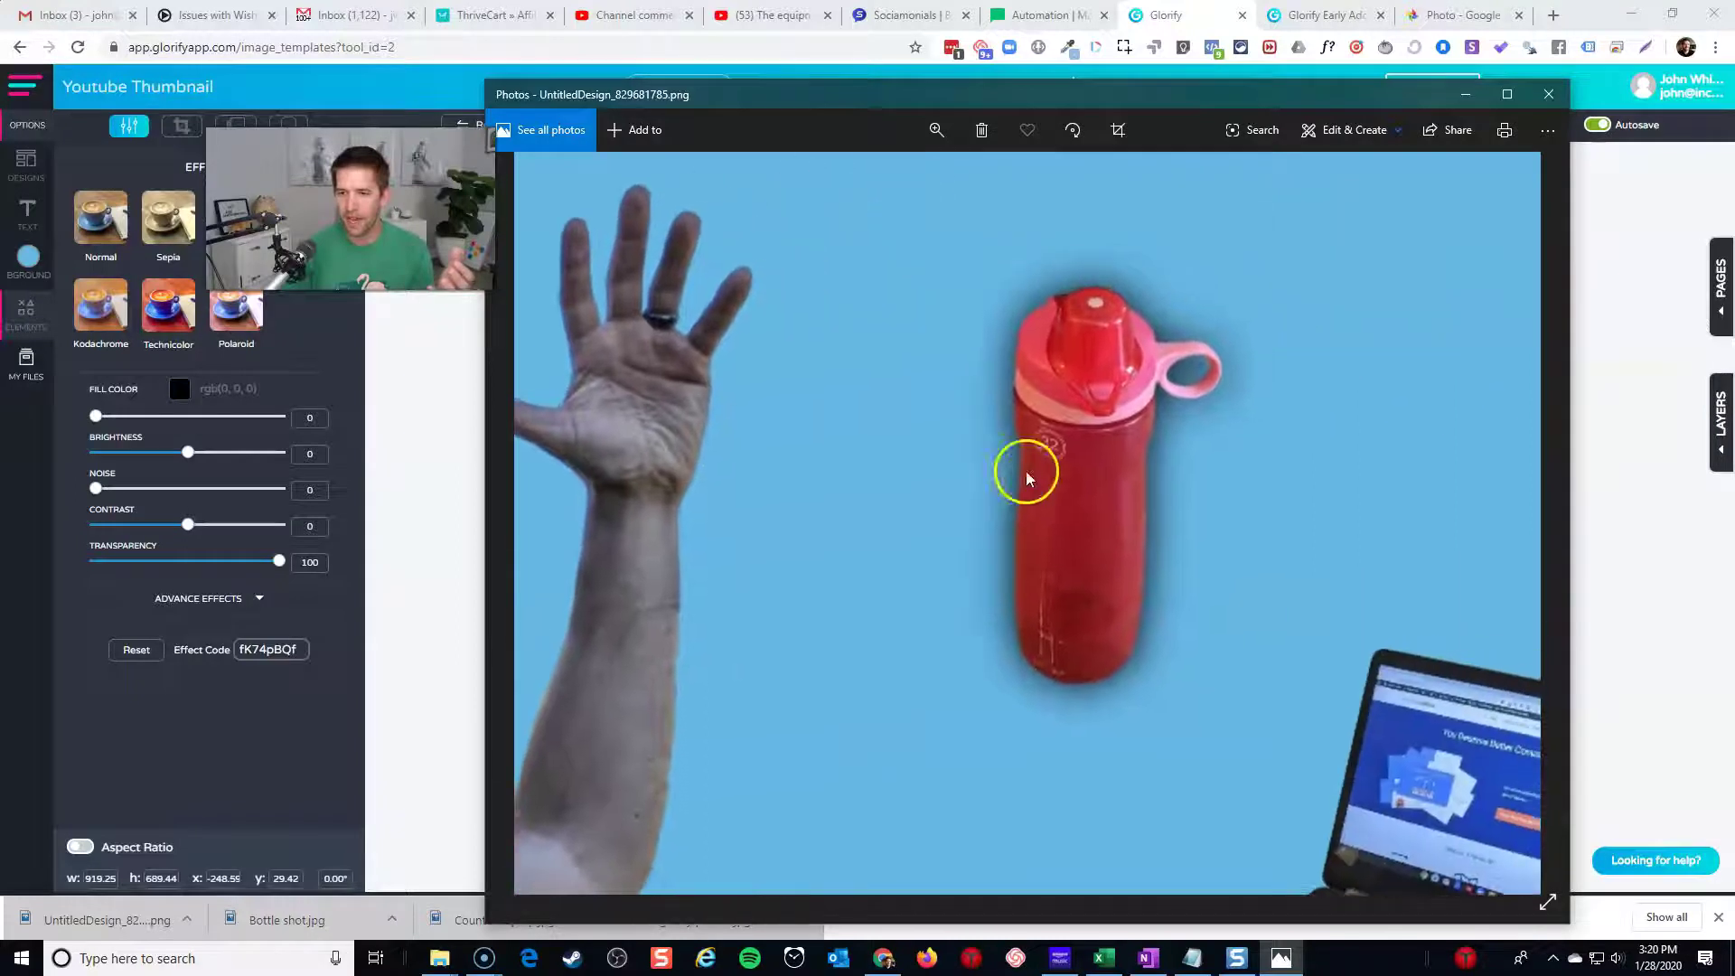
pyautogui.moveTo(1165, 597); pyautogui.dragTo(960, 425)
pyautogui.scroll(-3, 968, 476)
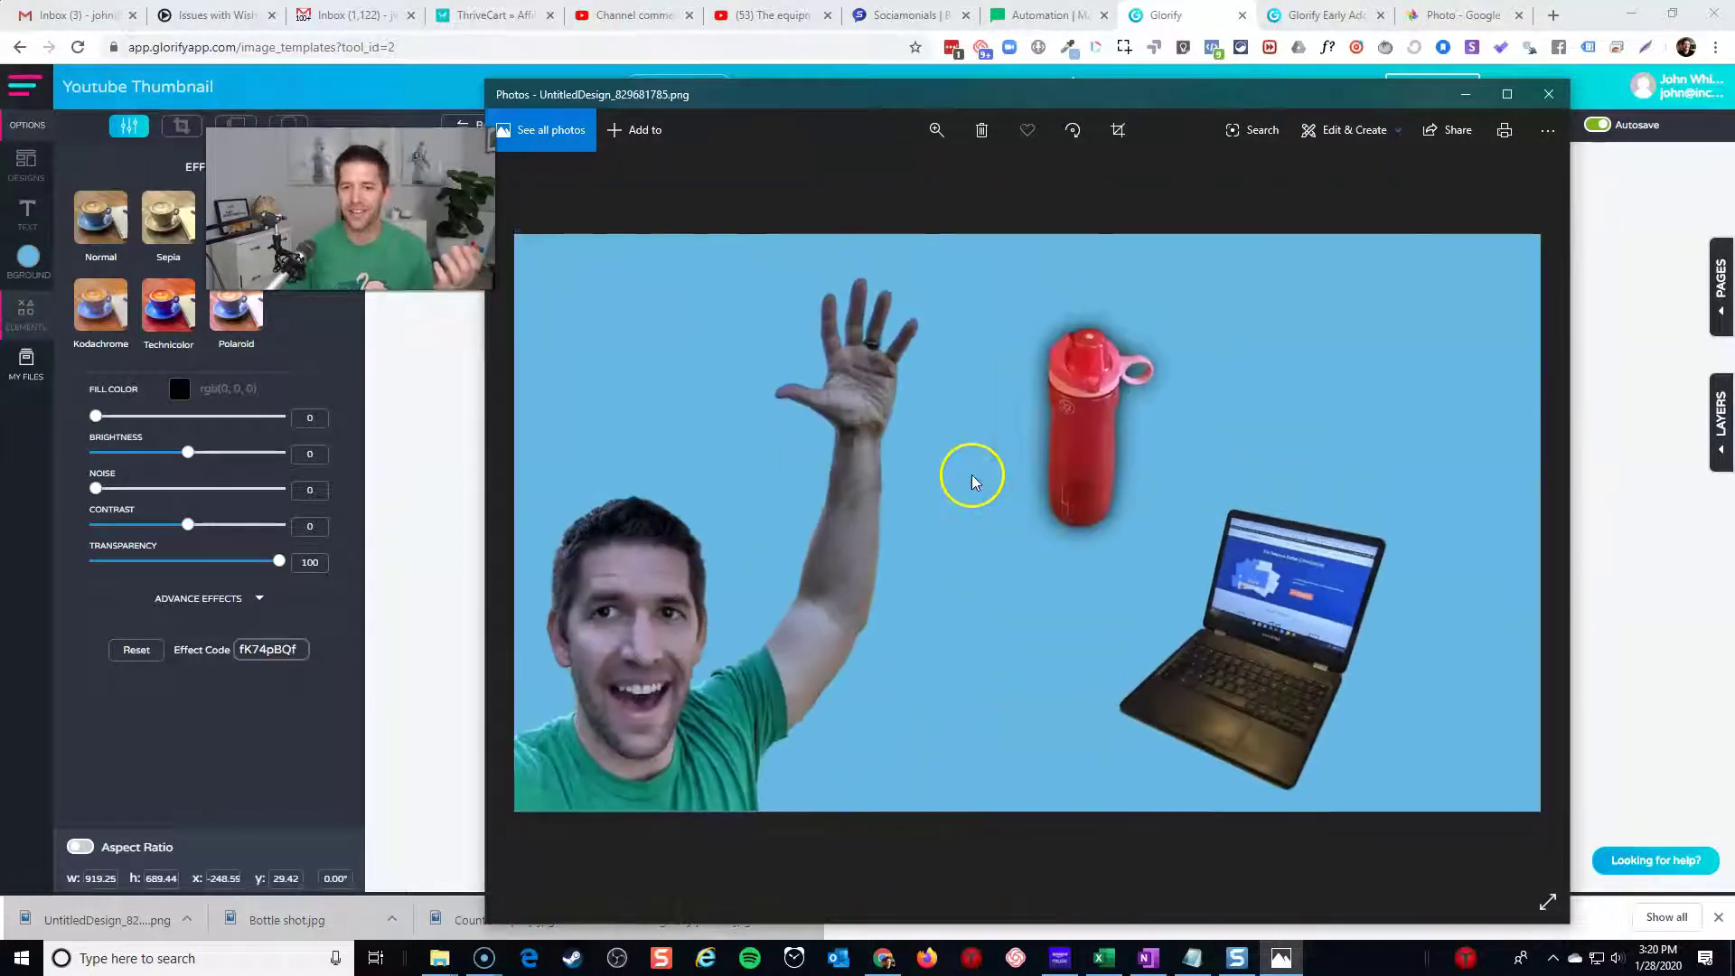
# - Close Photos, dismiss the download list, check the man and laptop, then deselect everything
pyautogui.click(1549, 100)
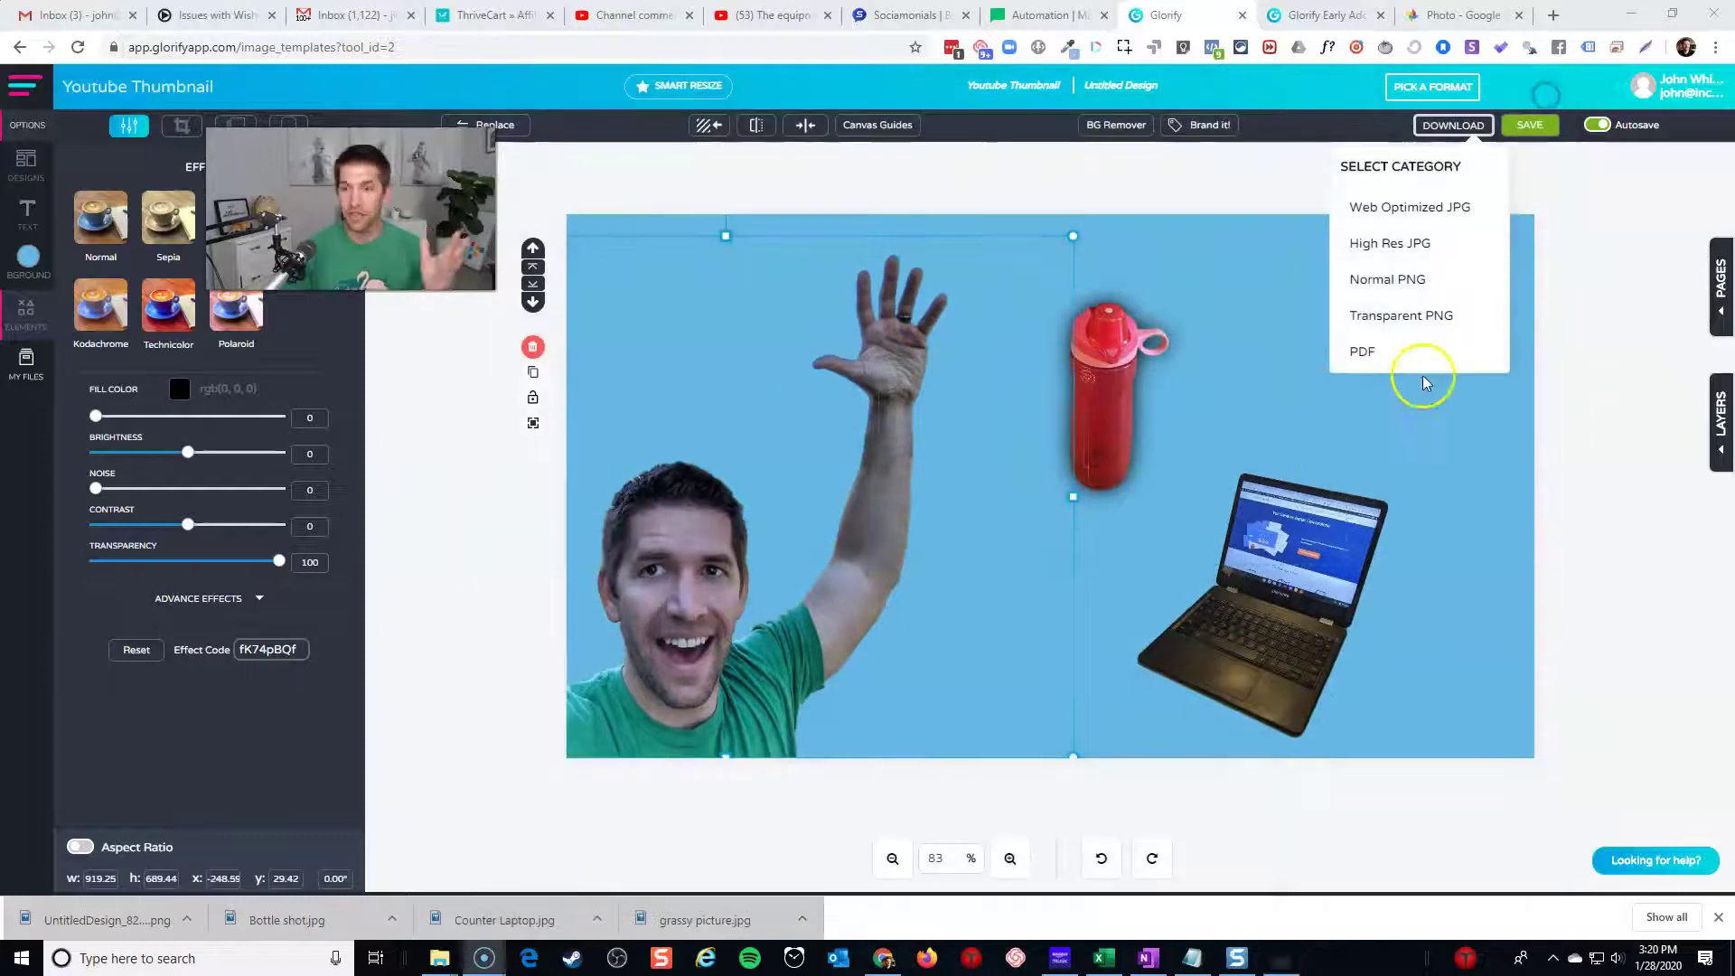
pyautogui.click(1506, 440)
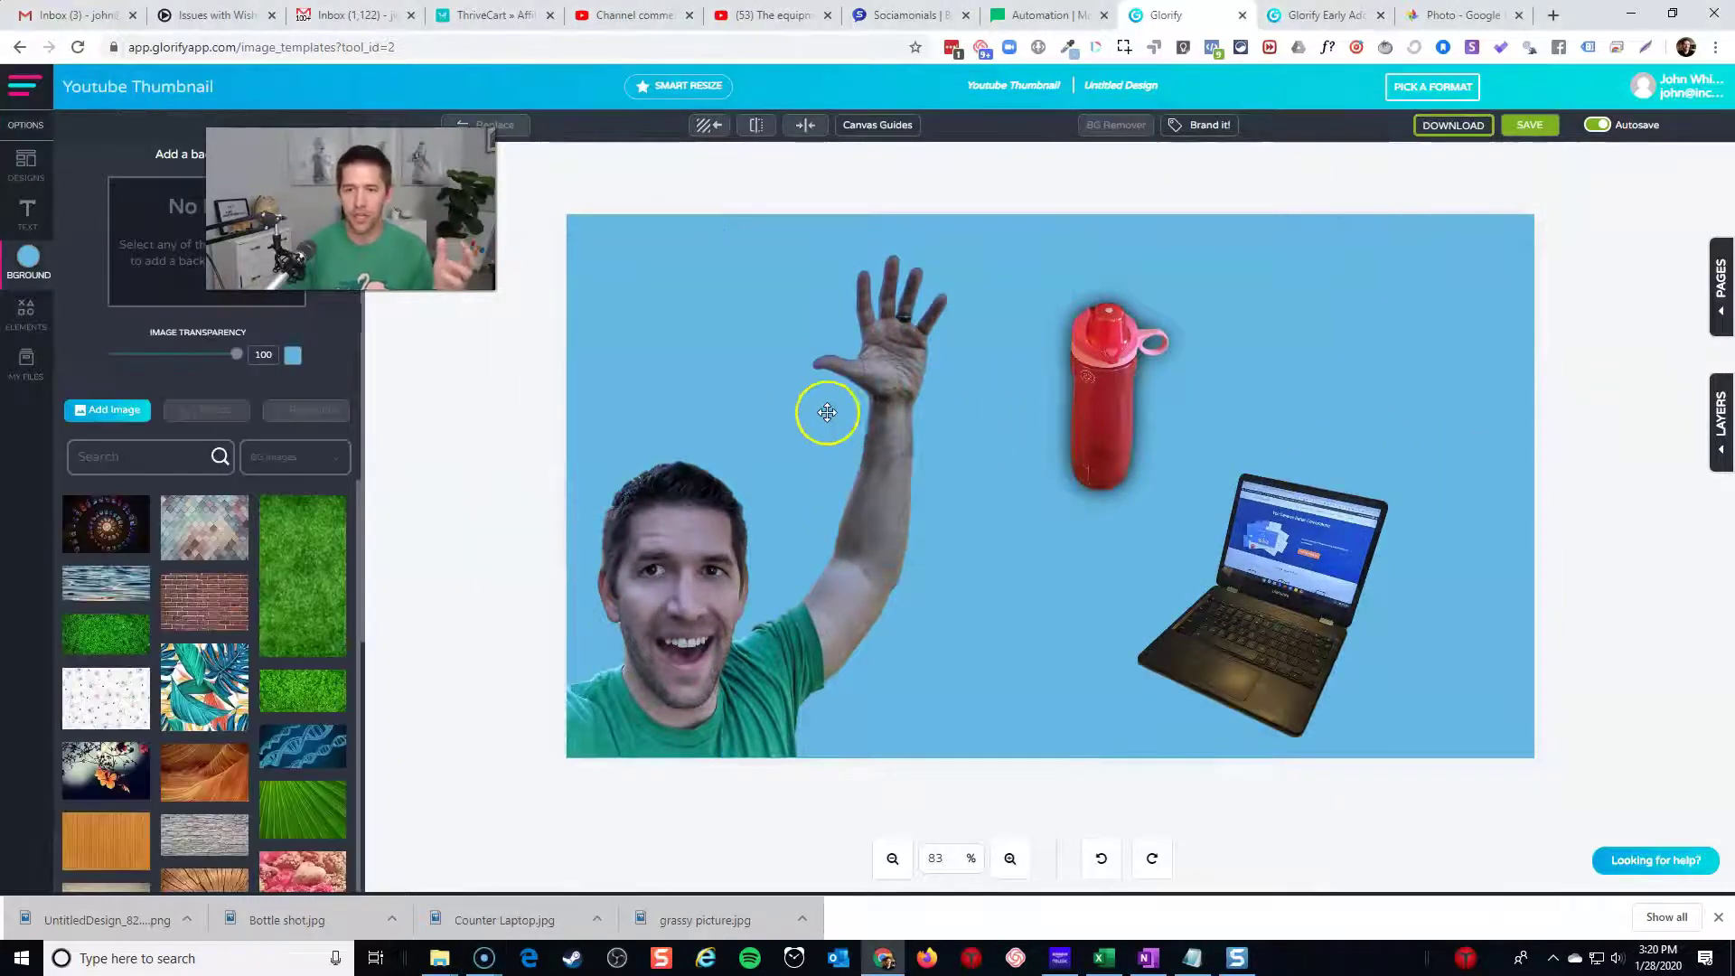
pyautogui.click(665, 364)
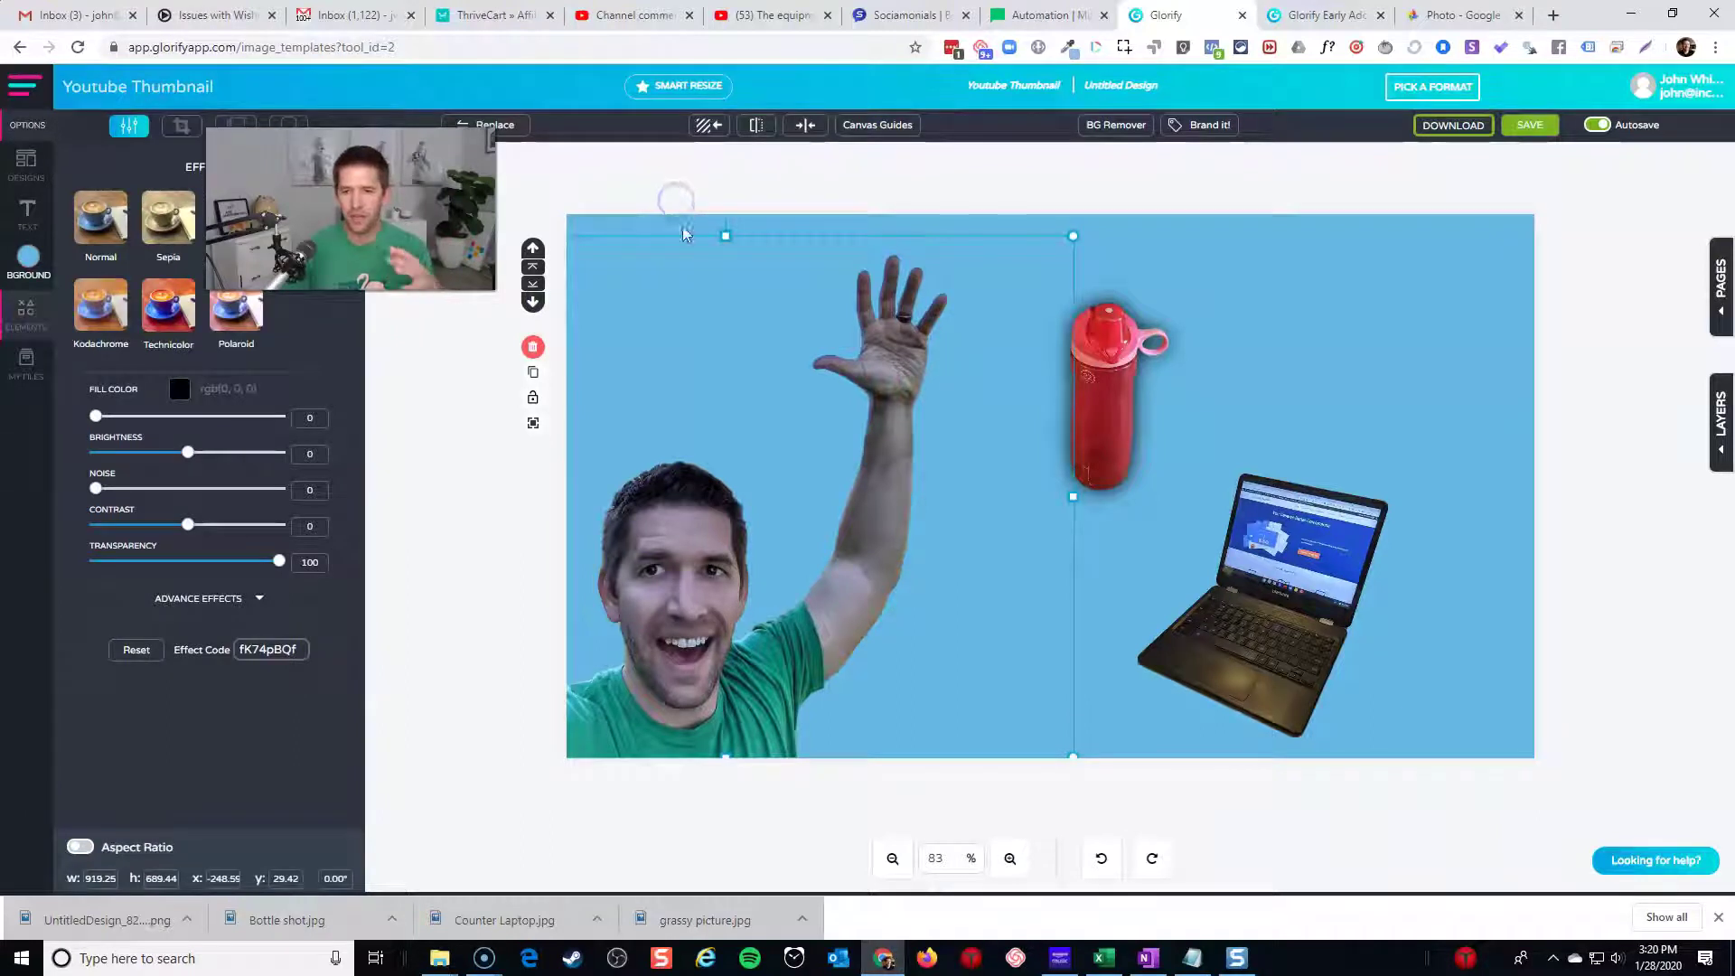
pyautogui.click(1294, 450)
pyautogui.click(1503, 389)
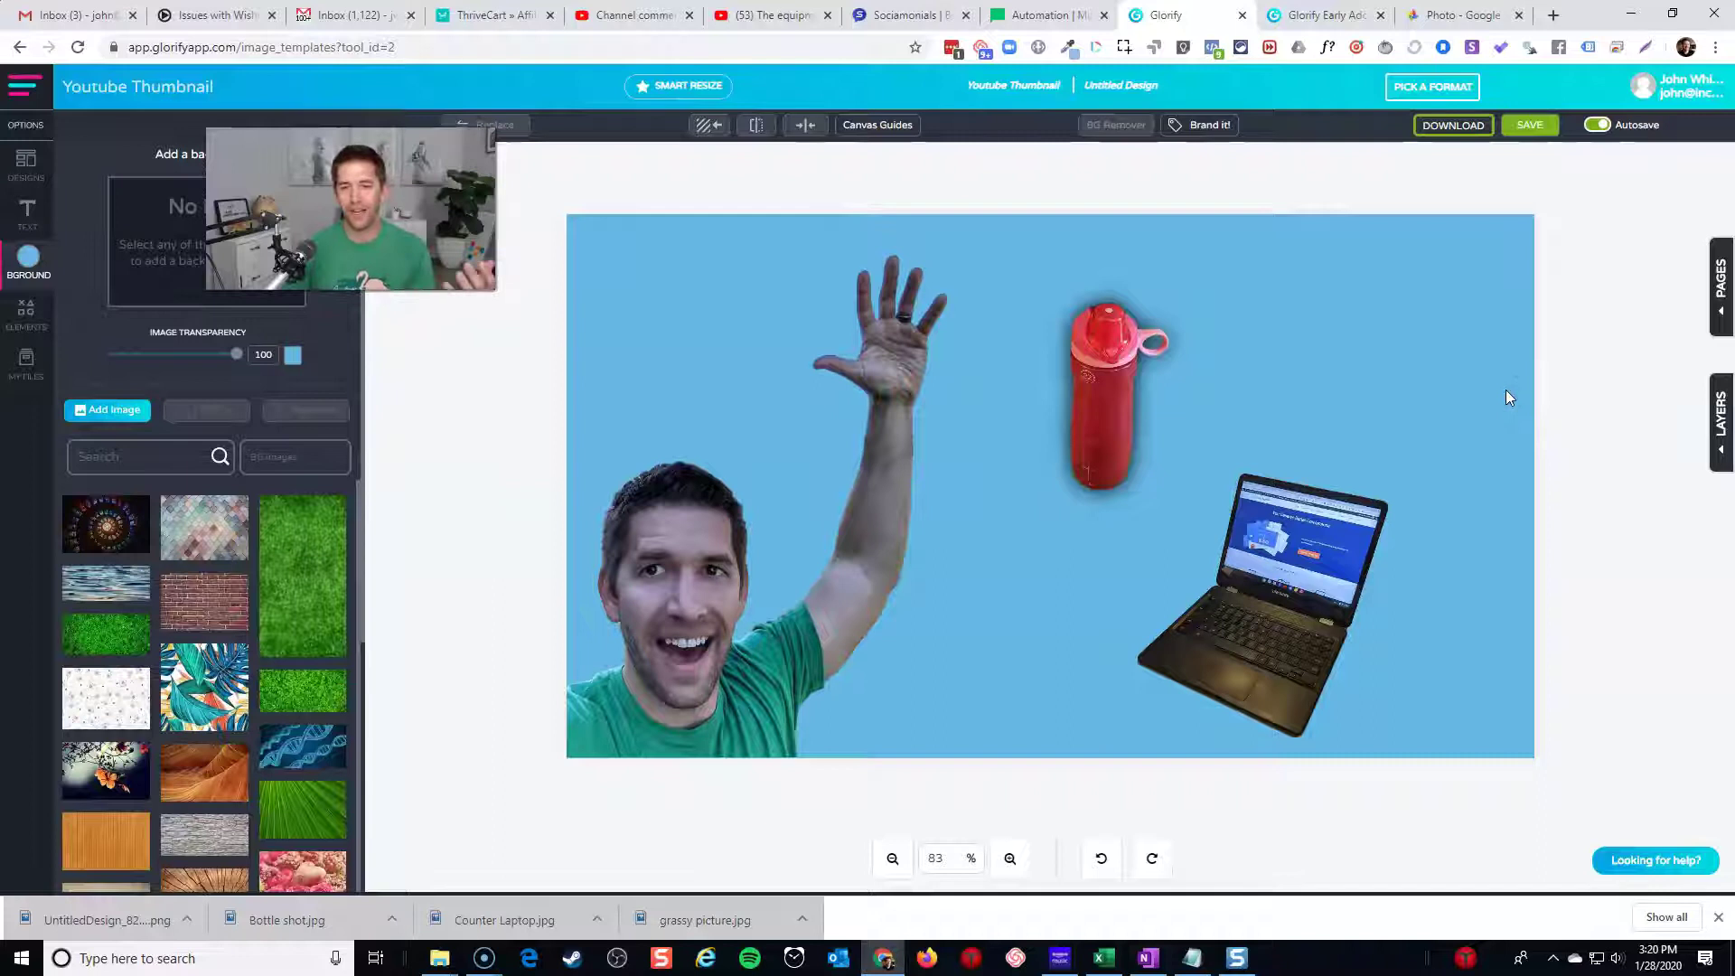
pyautogui.click(1482, 401)
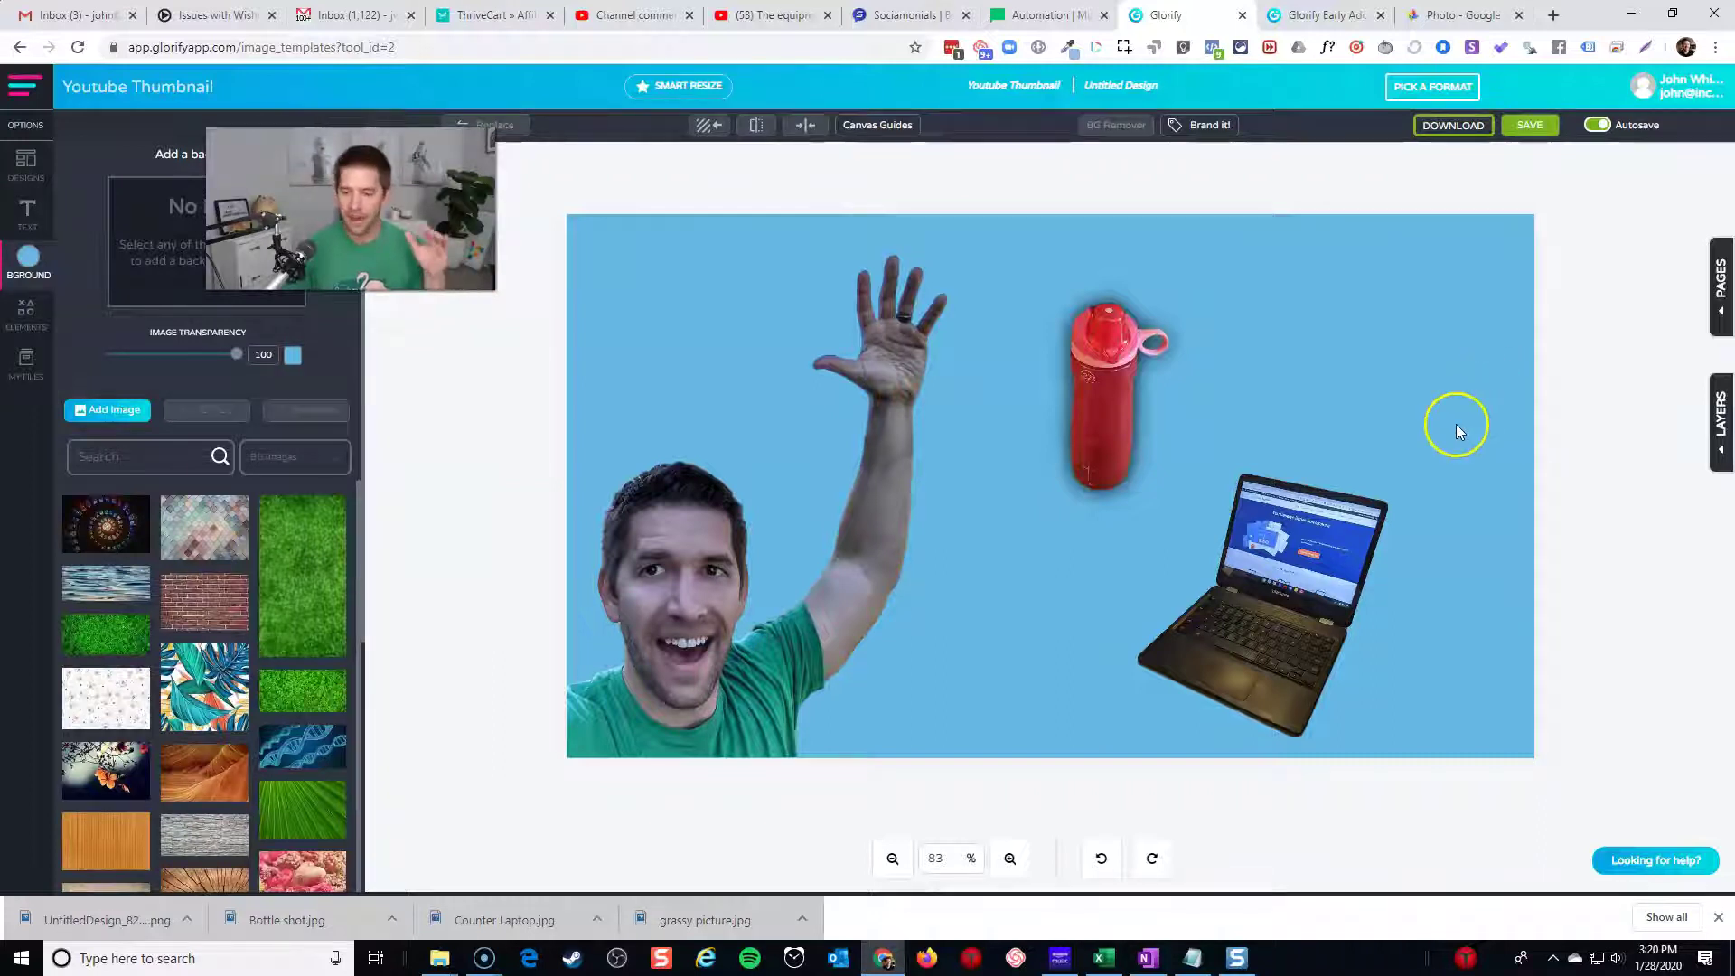
pyautogui.click(1237, 958)
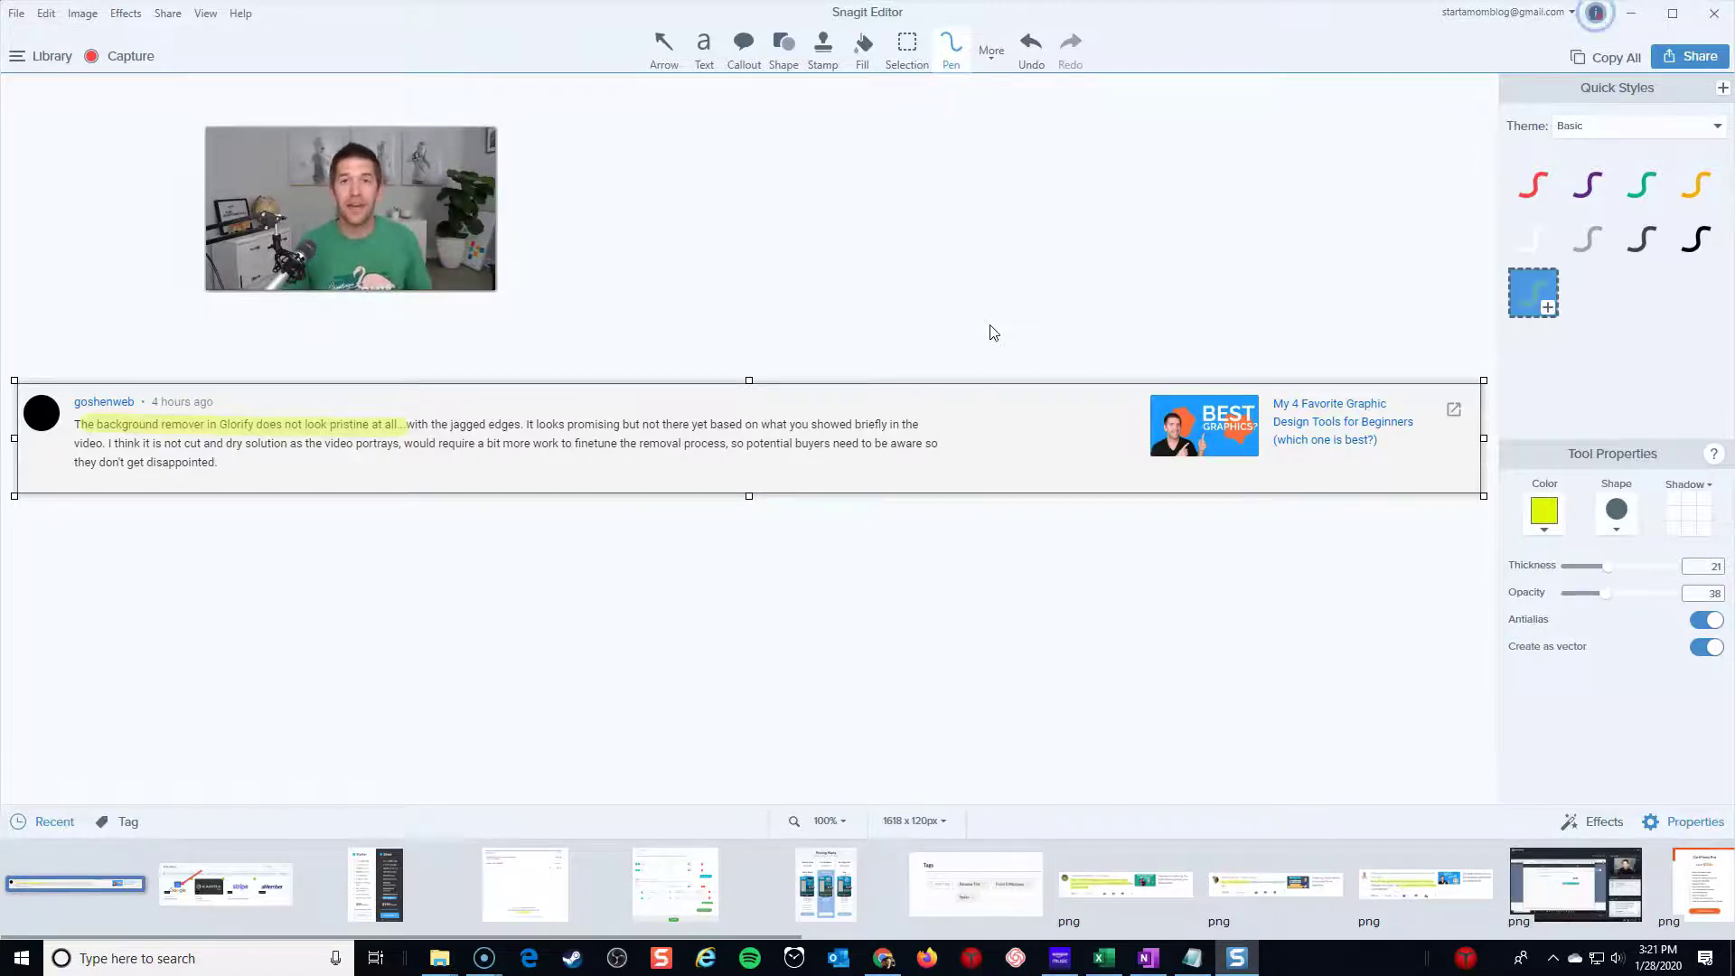
pyautogui.click(1631, 13)
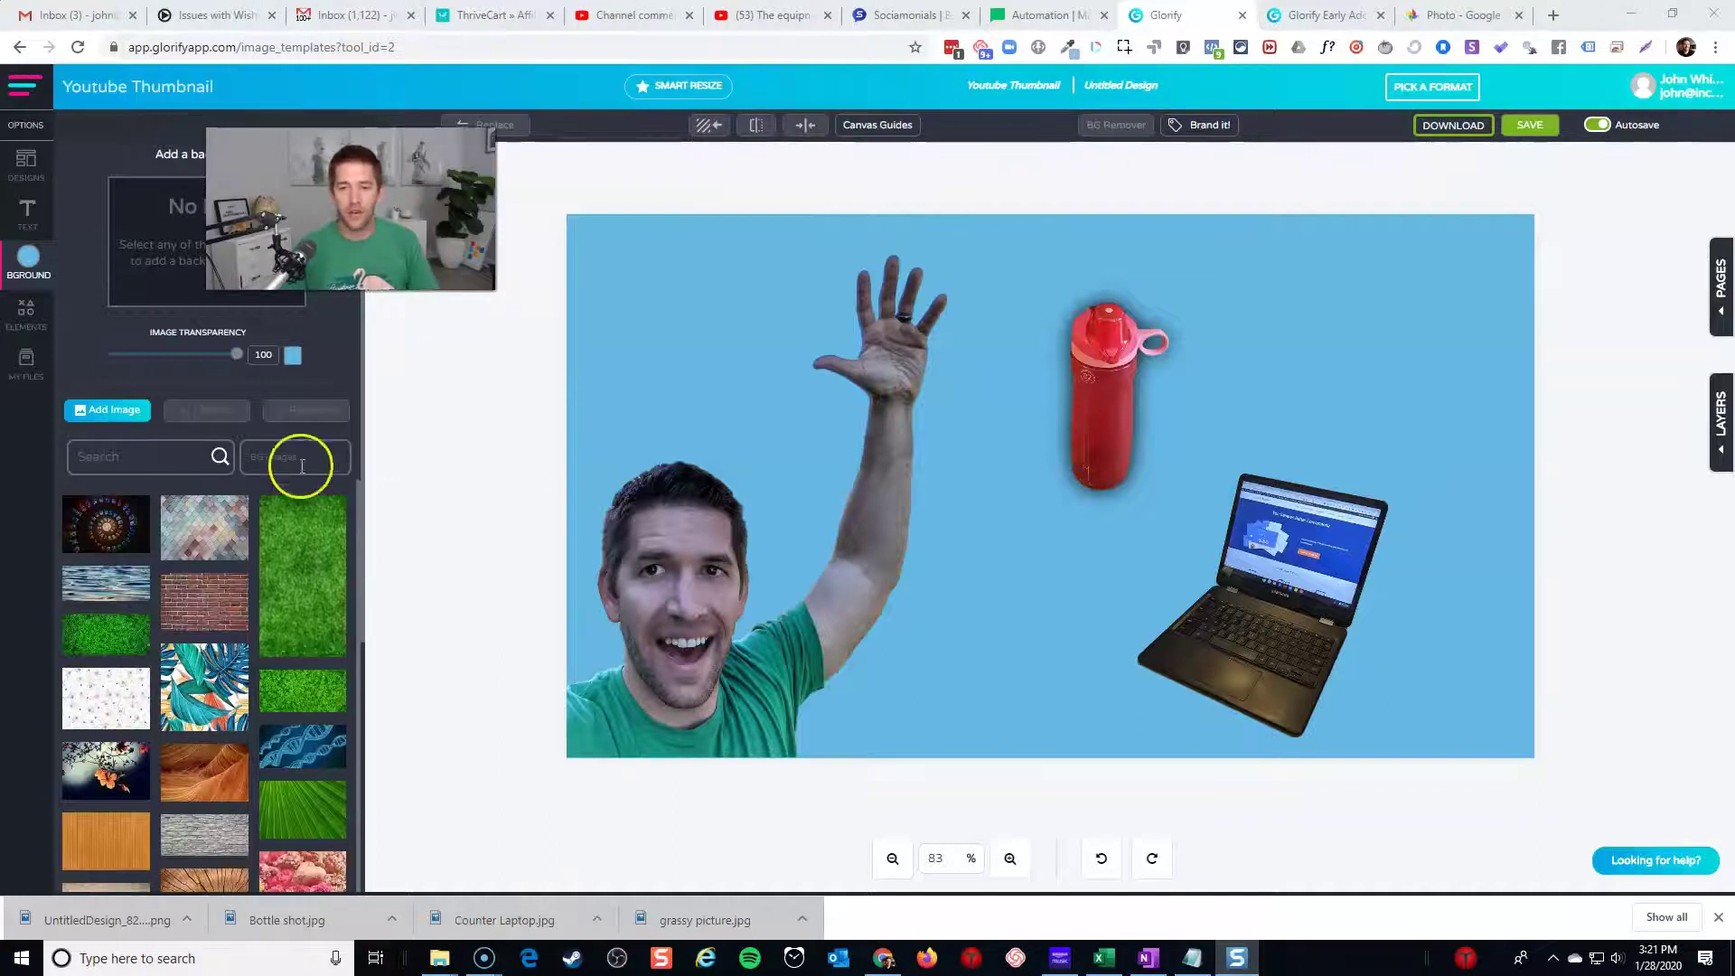
# - Rotate the red bottle into the man's raised hand and enlarge it slightly
pyautogui.click(1122, 363)
pyautogui.moveTo(1098, 221); pyautogui.dragTo(890, 336)
pyautogui.moveTo(1057, 453); pyautogui.dragTo(869, 325)
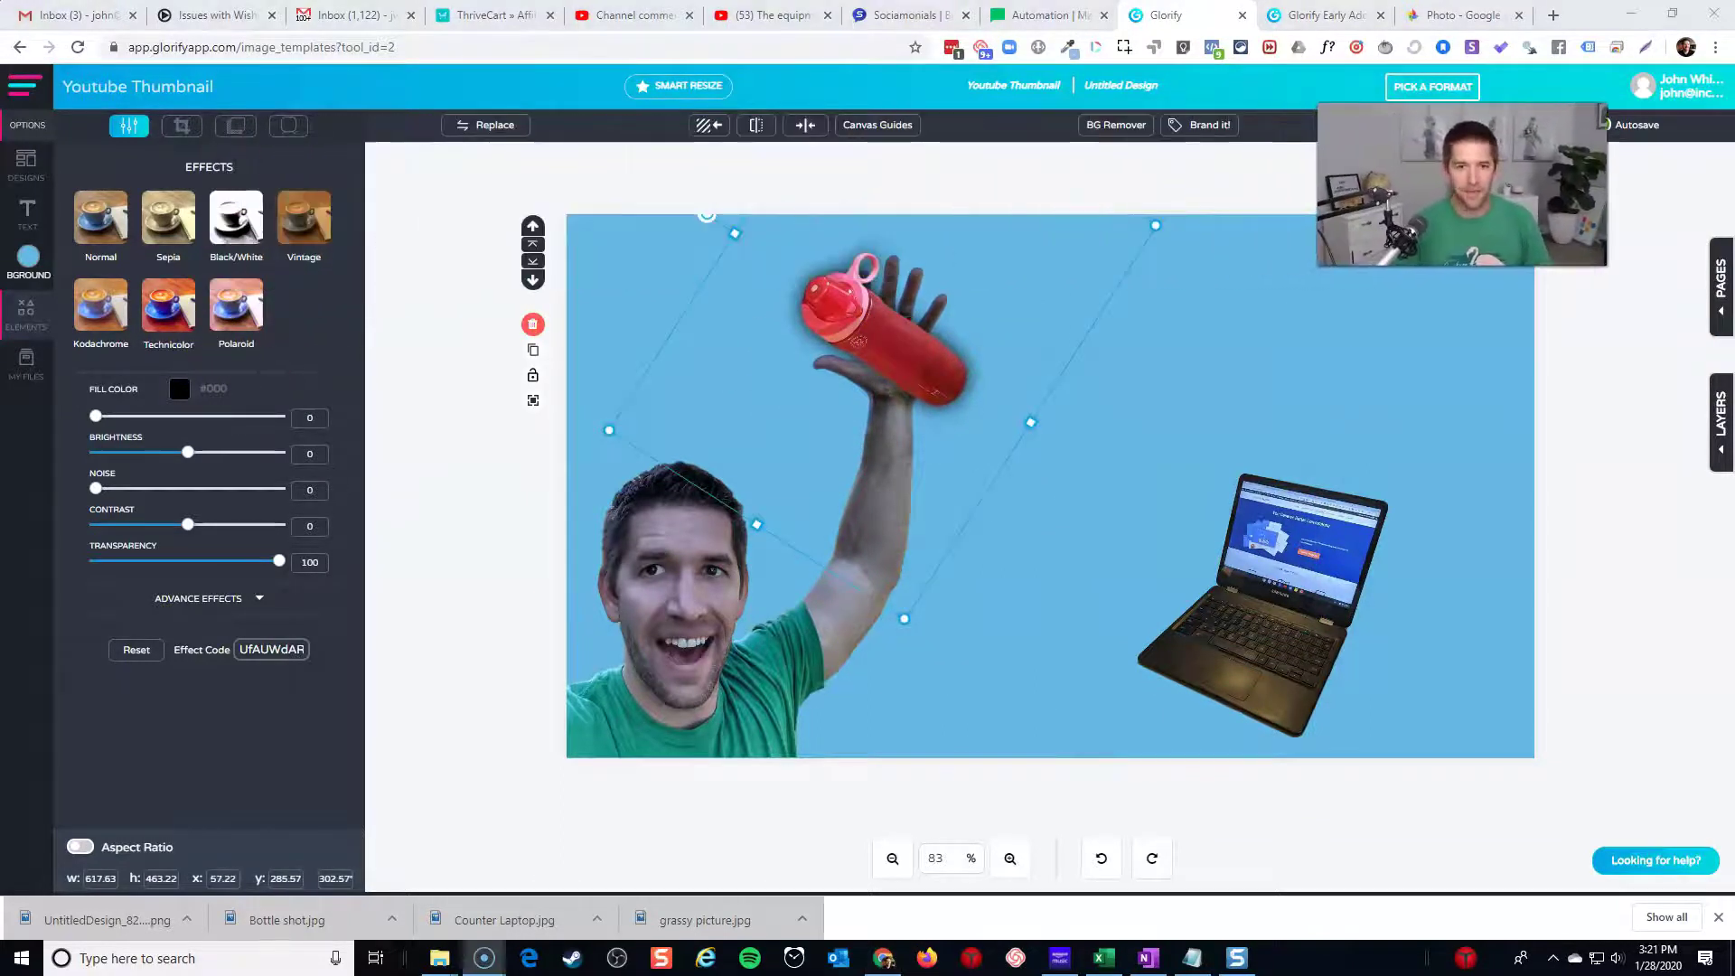
pyautogui.click(236, 125)
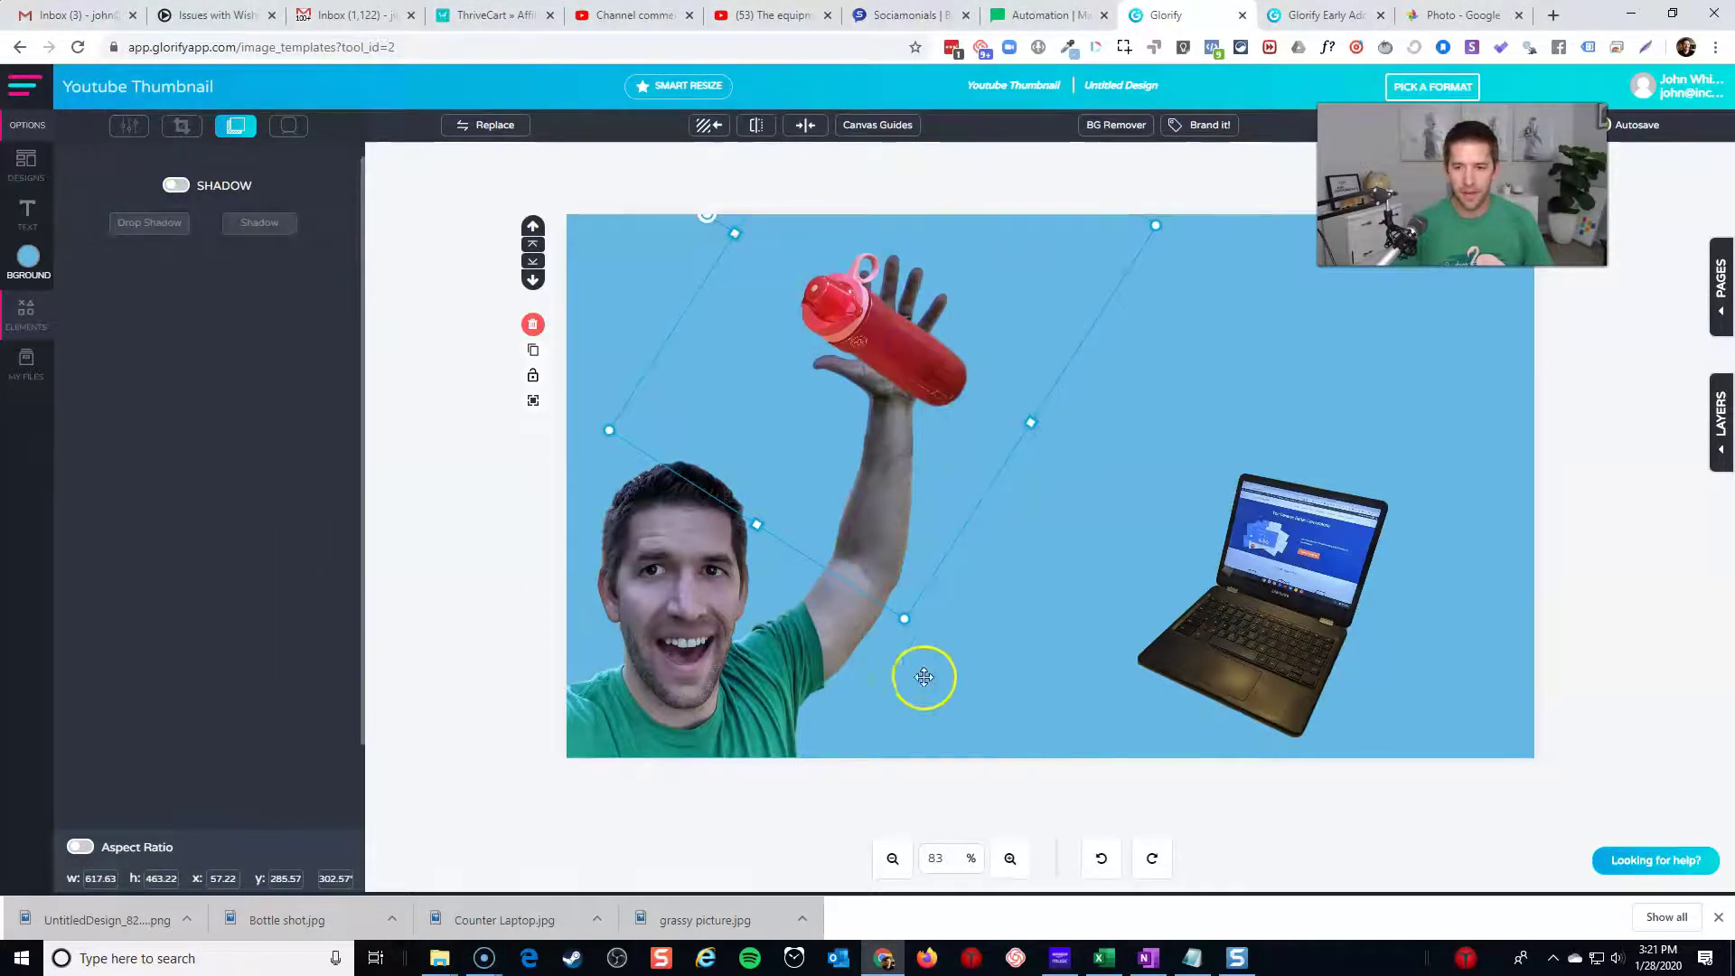
pyautogui.moveTo(900, 622); pyautogui.dragTo(914, 696)
pyautogui.moveTo(922, 418); pyautogui.dragTo(904, 398)
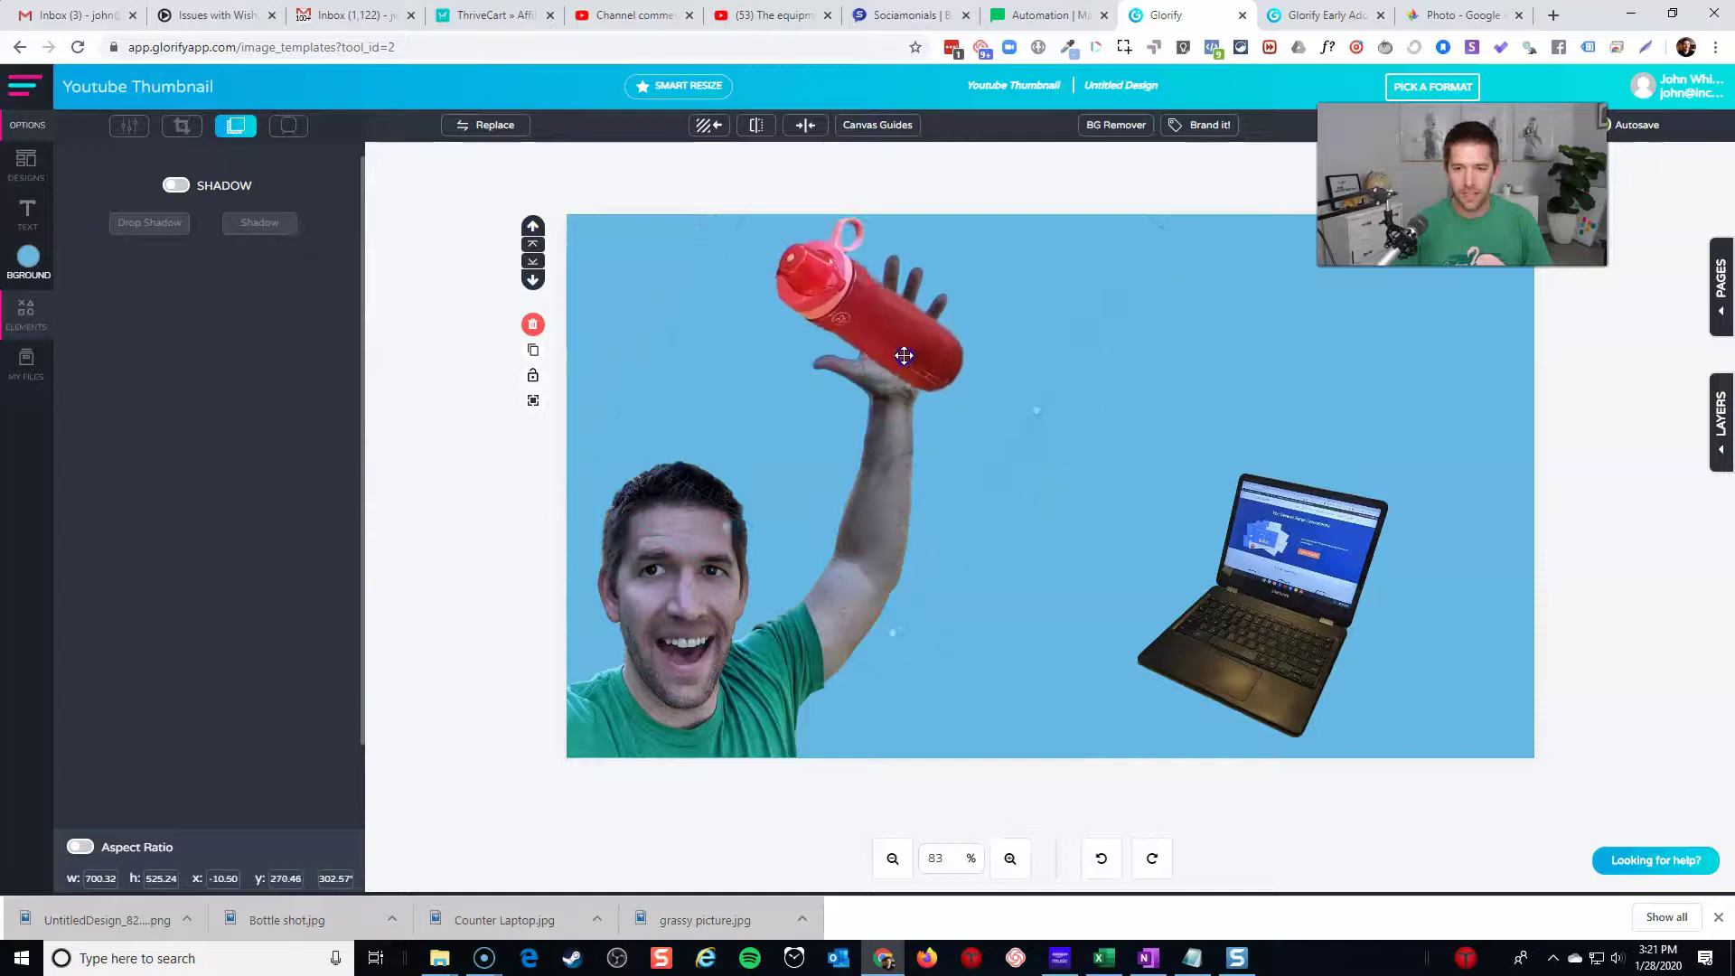
pyautogui.click(1081, 414)
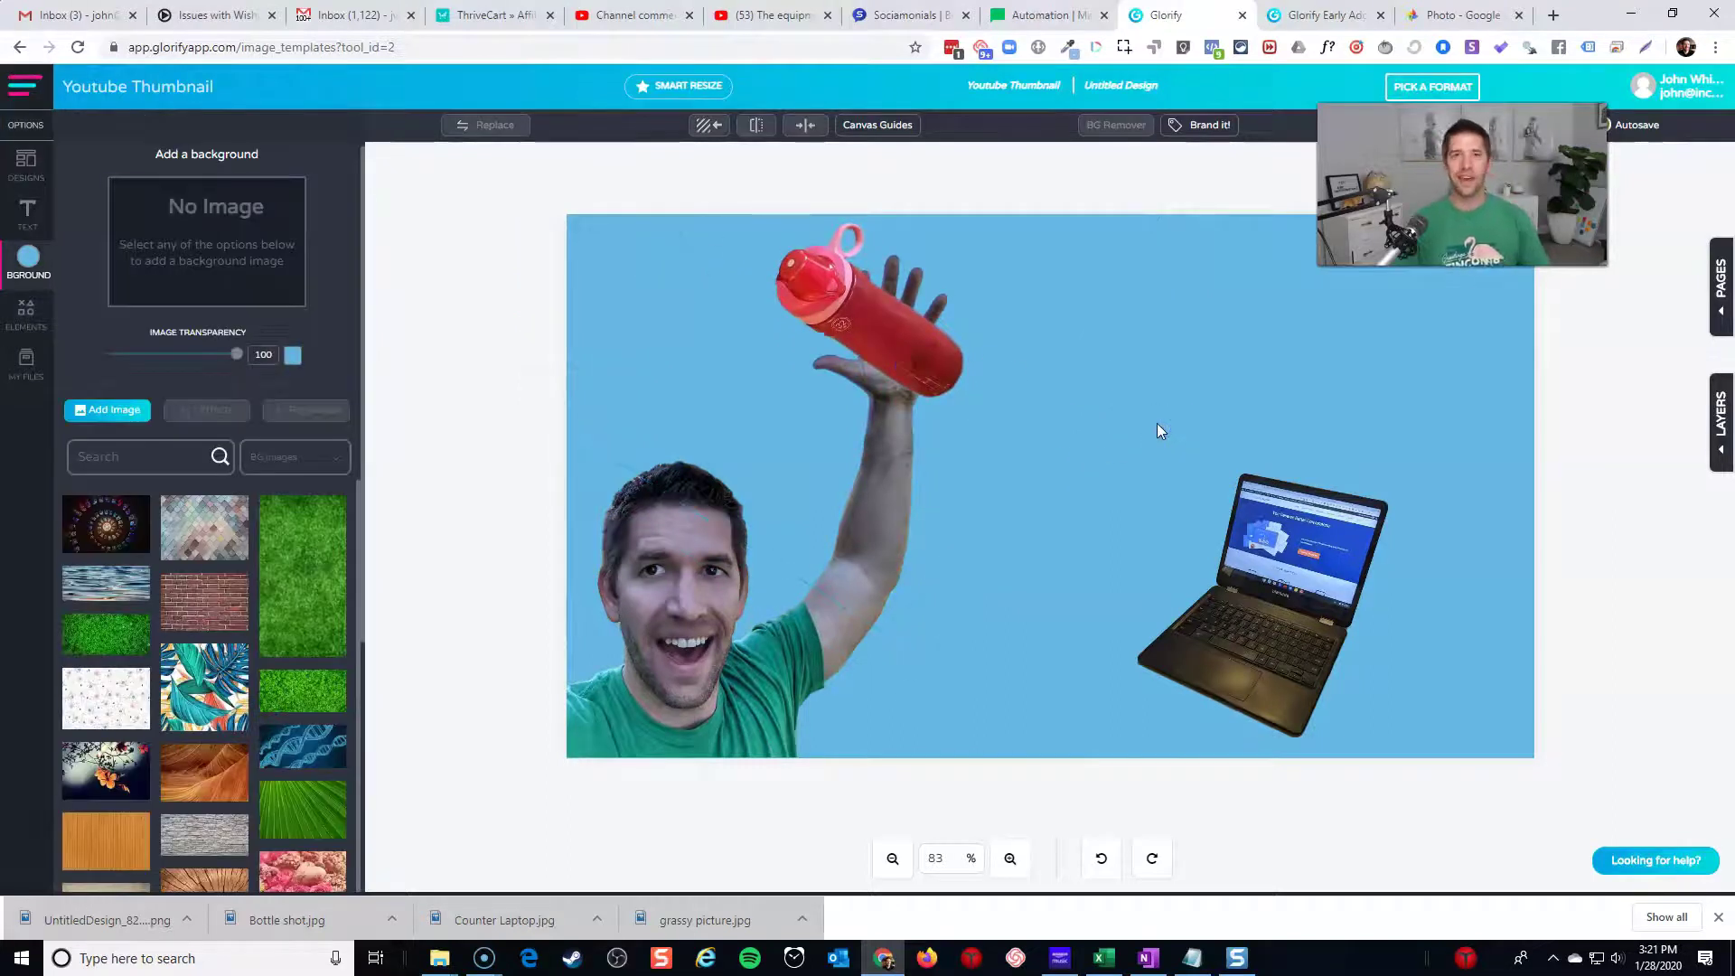
pyautogui.moveTo(1068, 454); pyautogui.dragTo(1054, 428)
# - Group the man with the bottle and shrink the group to about 486 × 474, left of the laptop
pyautogui.click(832, 561)
pyautogui.click(891, 363)
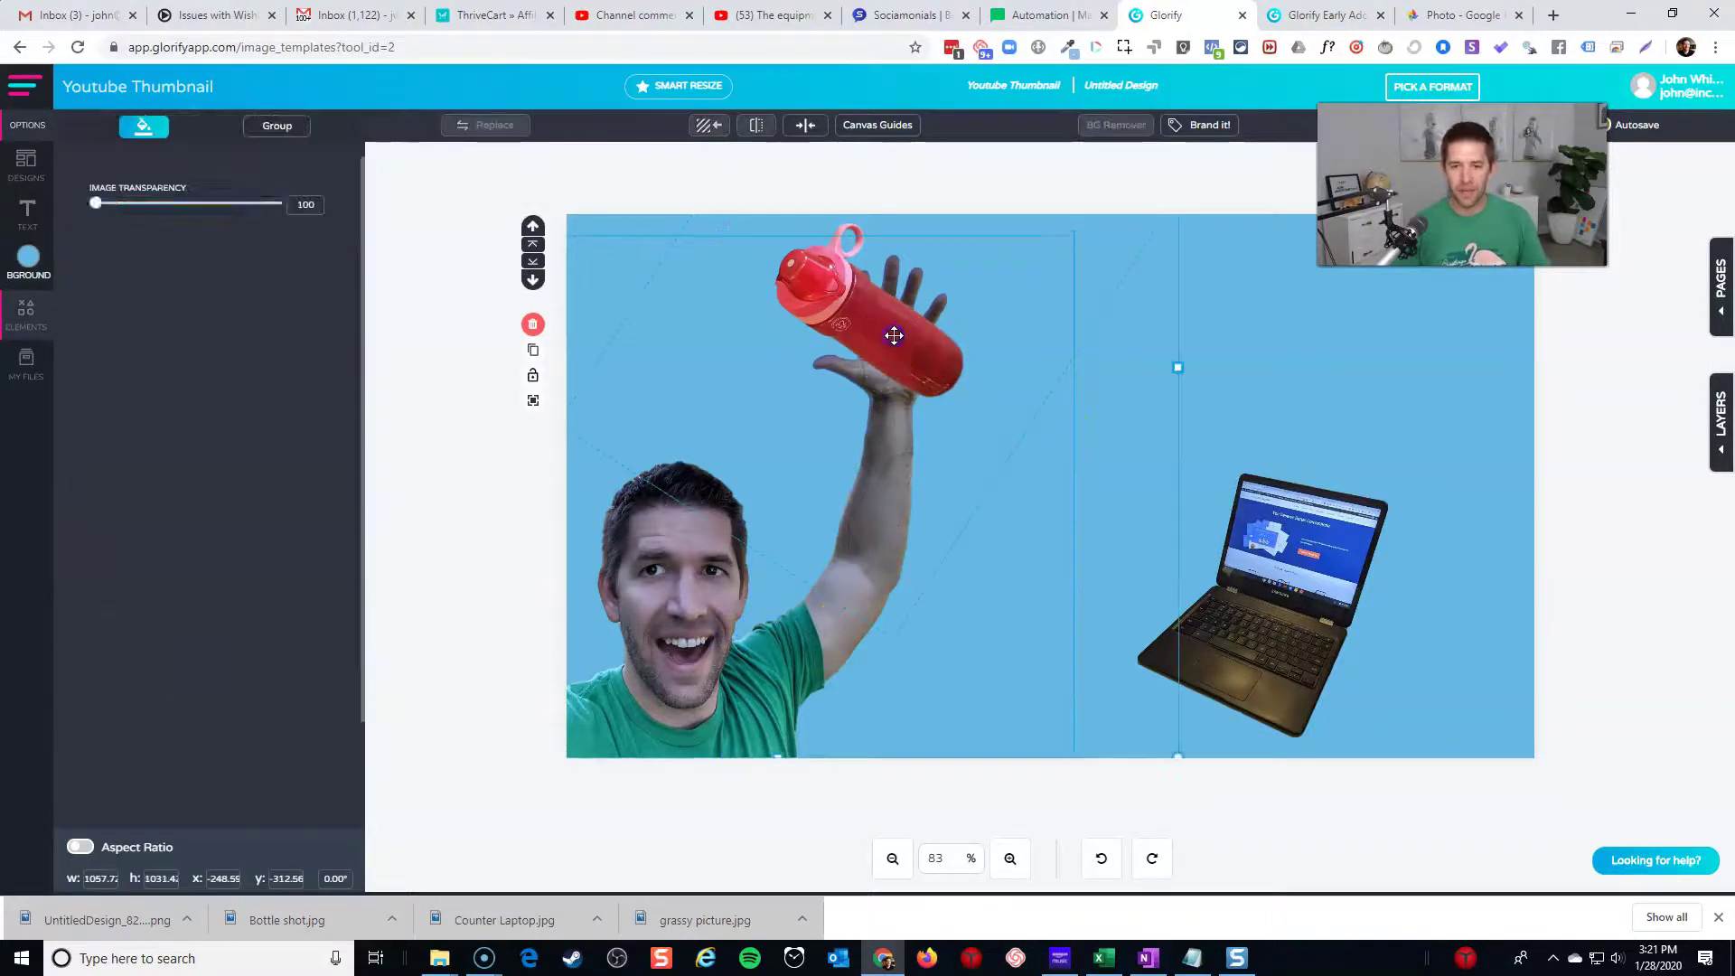
pyautogui.click(289, 126)
pyautogui.moveTo(752, 565); pyautogui.dragTo(824, 425)
pyautogui.moveTo(1251, 623); pyautogui.dragTo(976, 361)
pyautogui.moveTo(641, 289); pyautogui.dragTo(778, 620)
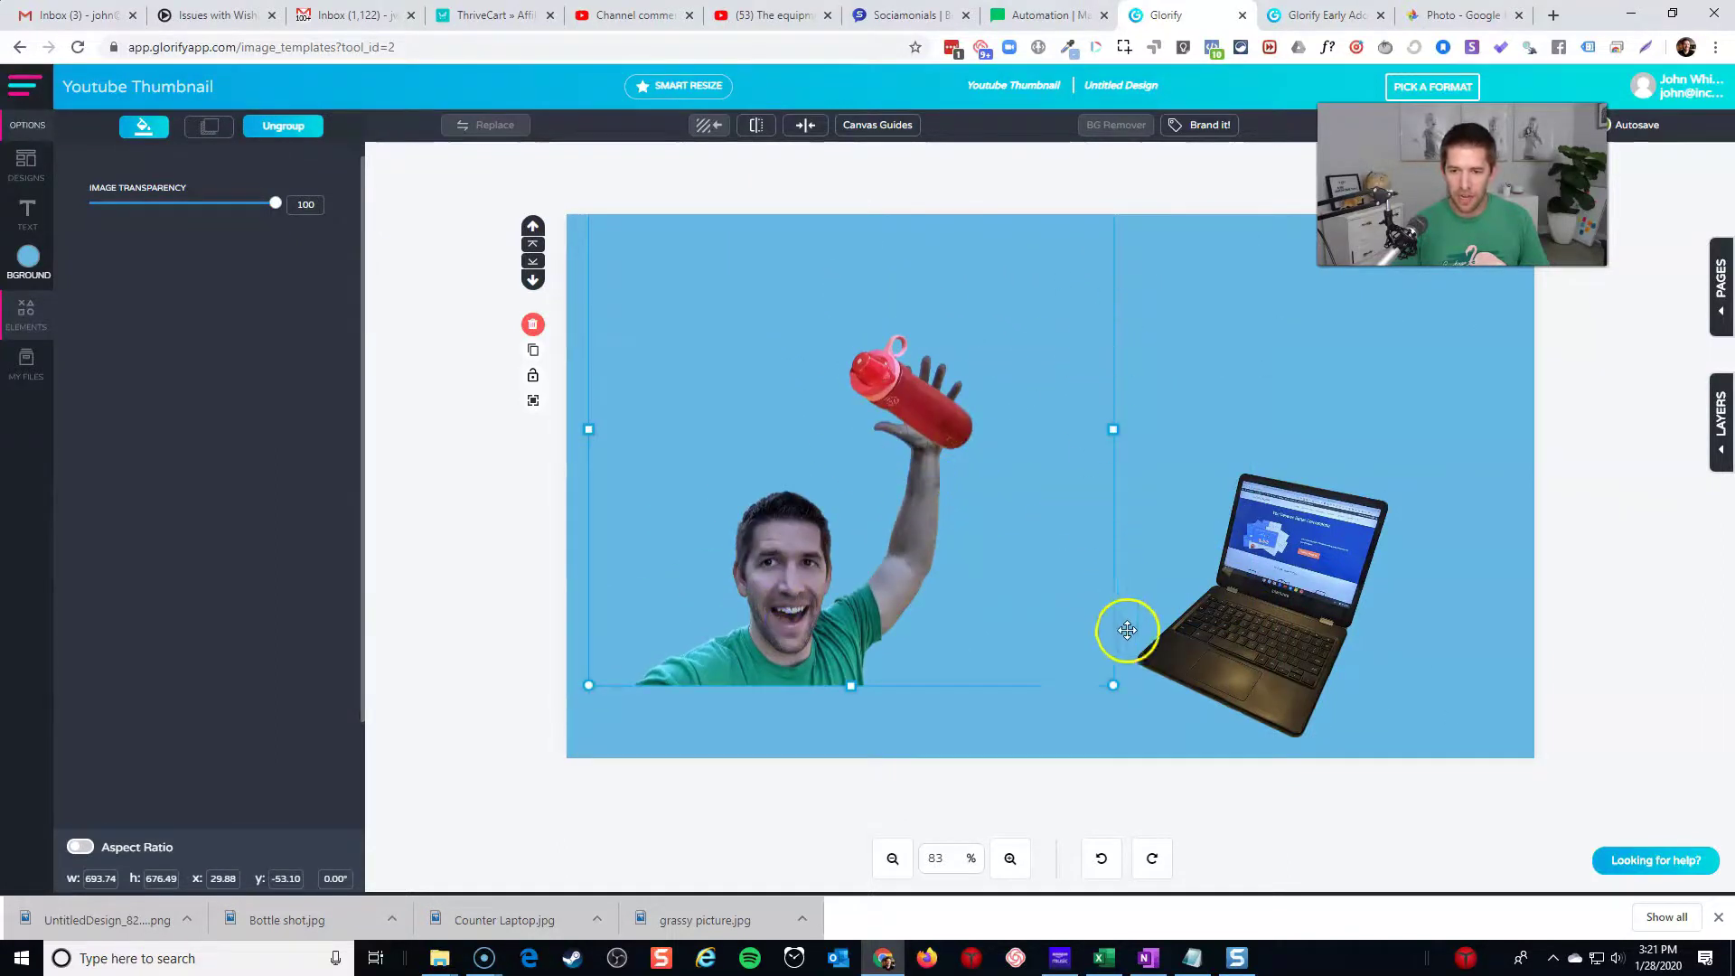
pyautogui.moveTo(1113, 686); pyautogui.dragTo(953, 539)
pyautogui.moveTo(725, 488); pyautogui.dragTo(793, 562)
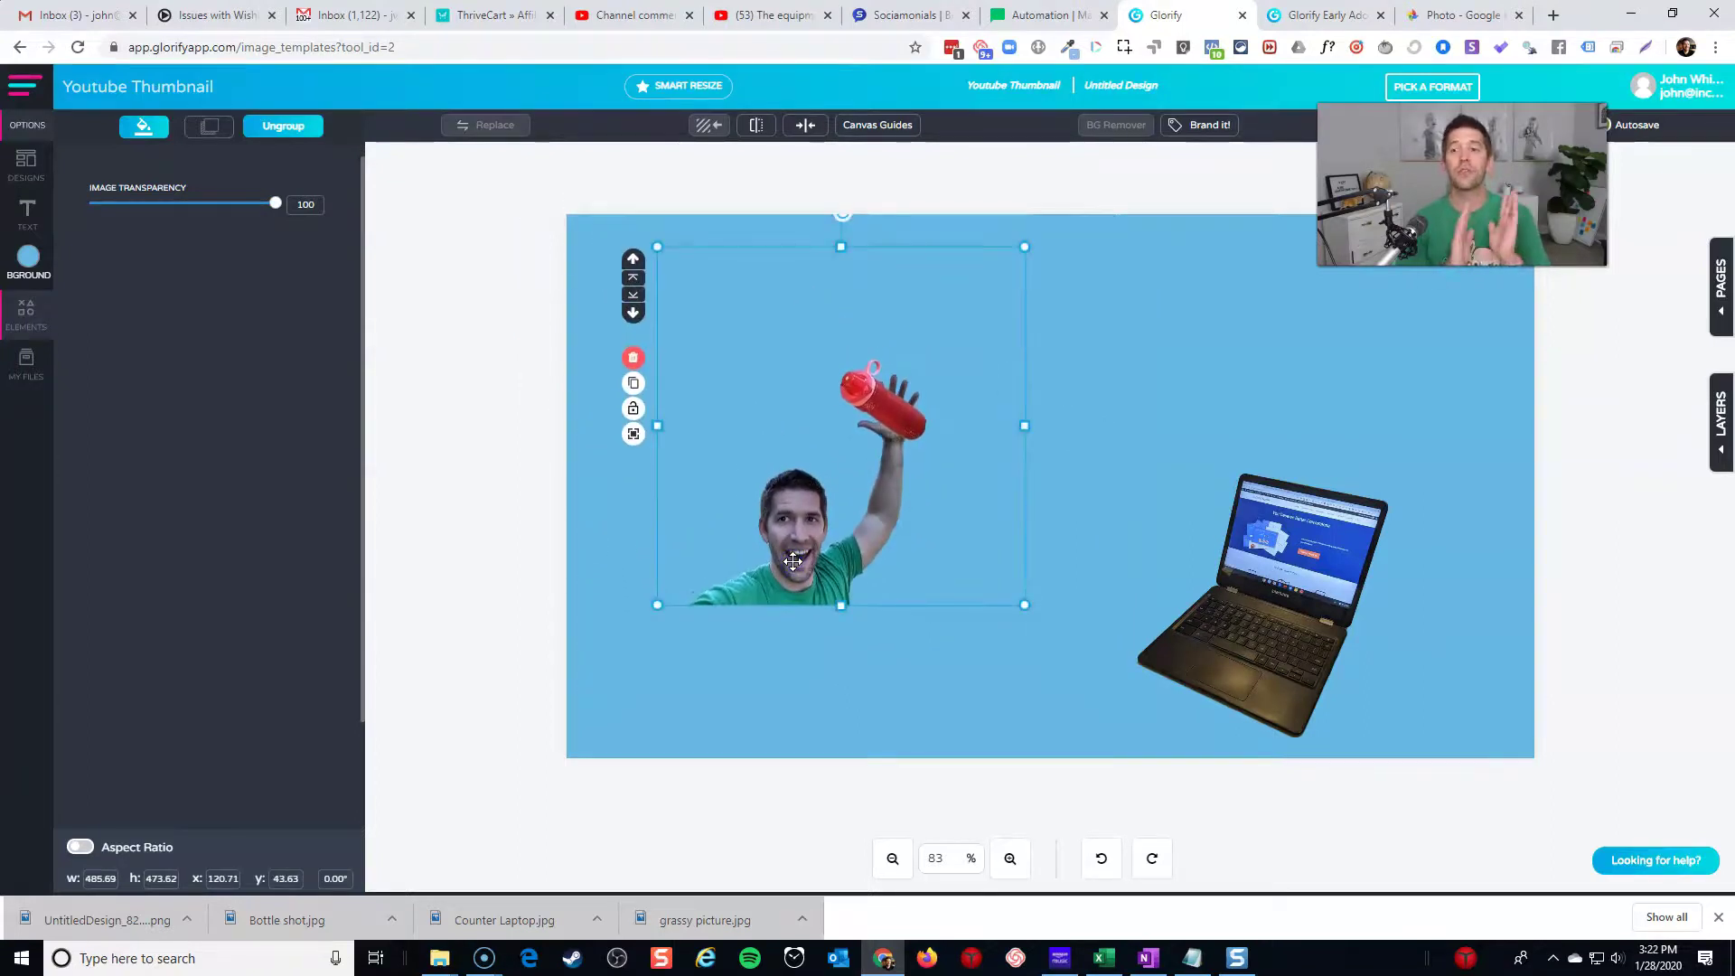